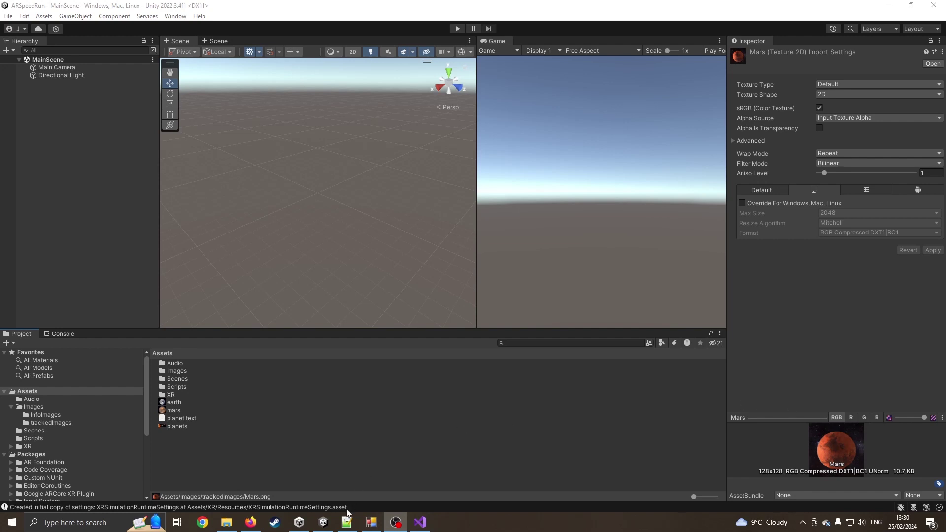
# In Unity Hub, start a new project from the 3D Core template for editor 2022.3.4f1.
pyautogui.click(320, 523)
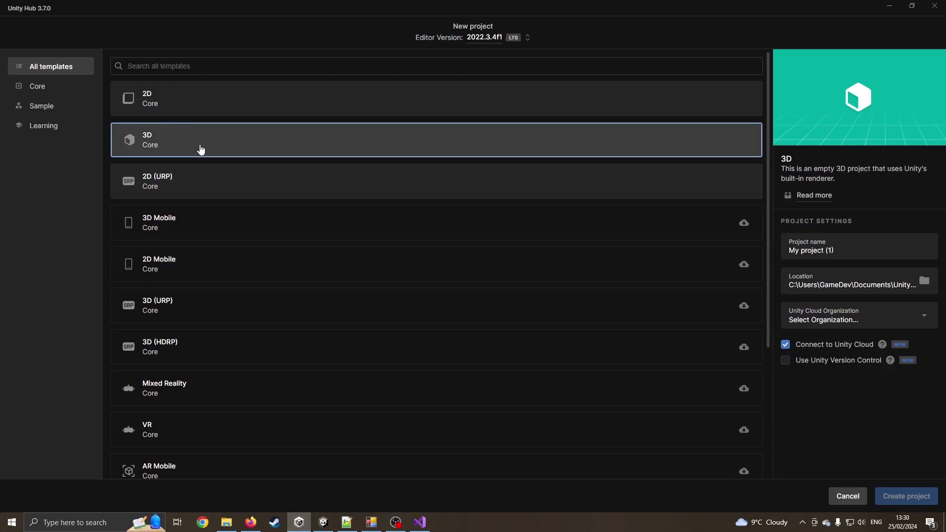
# Open the Package Manager and review the AR Foundation and Google ARCore XR Plugin packages.
pyautogui.click(323, 523)
pyautogui.click(175, 16)
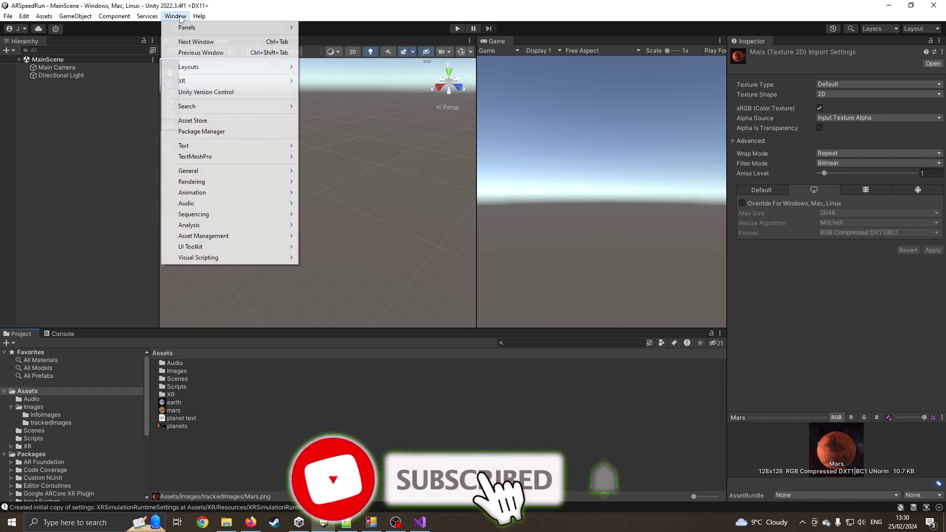
pyautogui.click(225, 132)
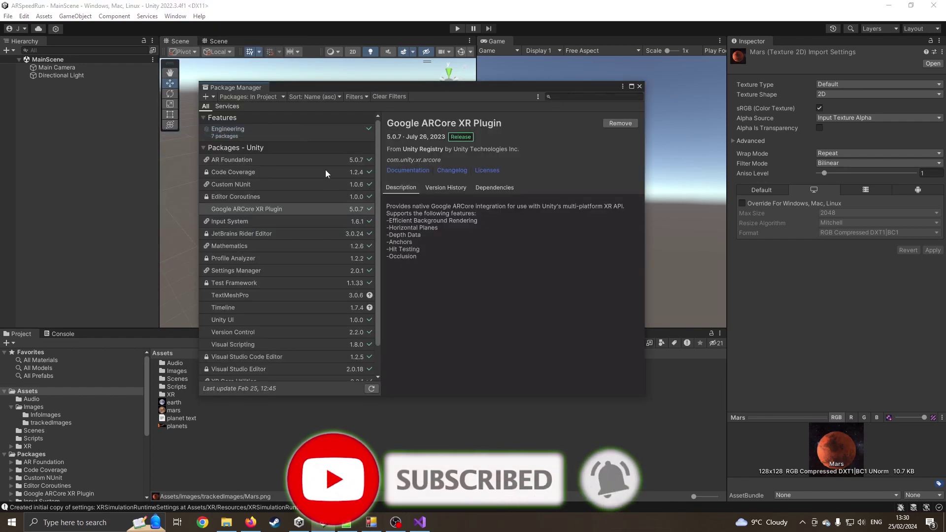
pyautogui.click(265, 159)
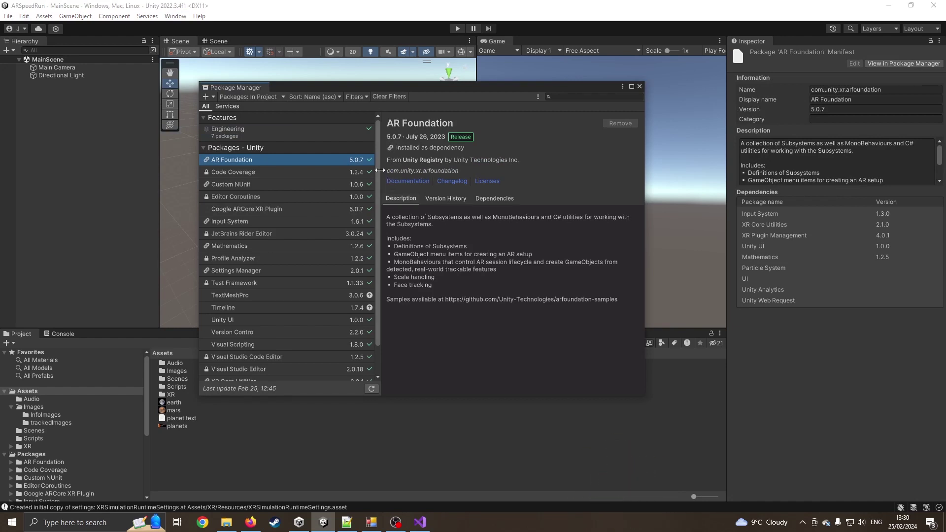
pyautogui.moveTo(377, 169); pyautogui.dragTo(377, 176)
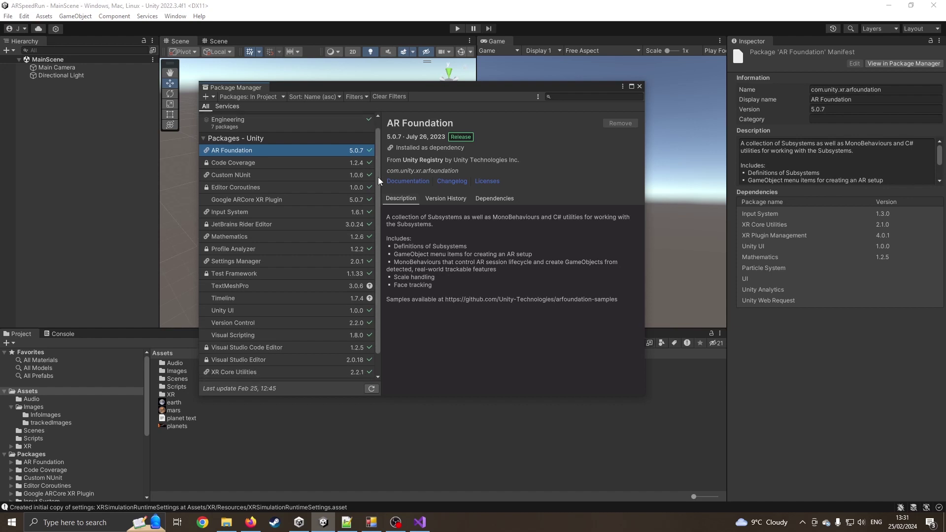
pyautogui.click(251, 199)
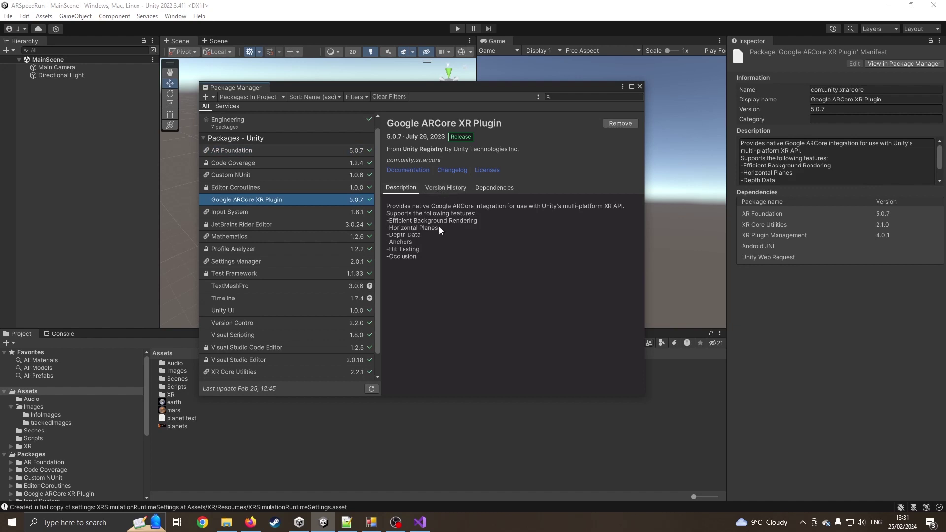
pyautogui.click(273, 97)
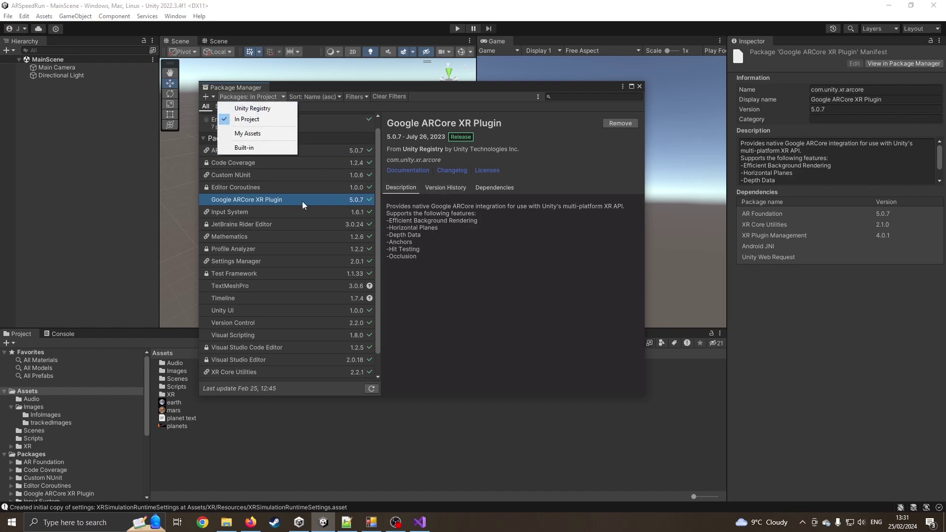
pyautogui.click(445, 163)
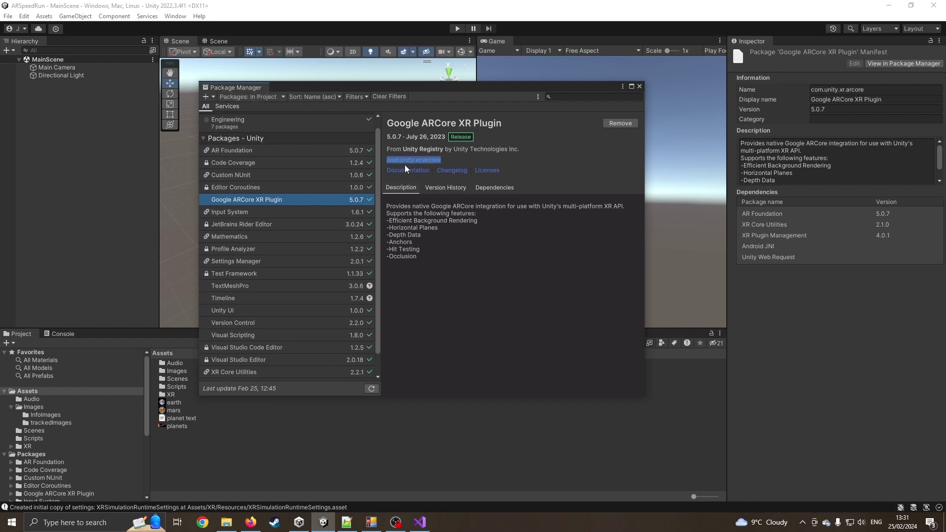
# Add the com.unity.xr.arcore package by name at version 5.0.7.
pyautogui.click(210, 97)
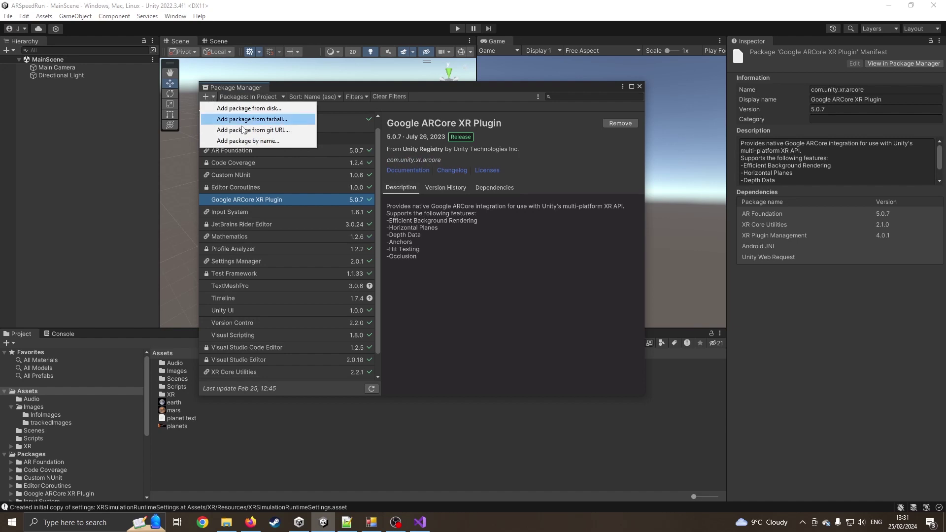
pyautogui.click(246, 146)
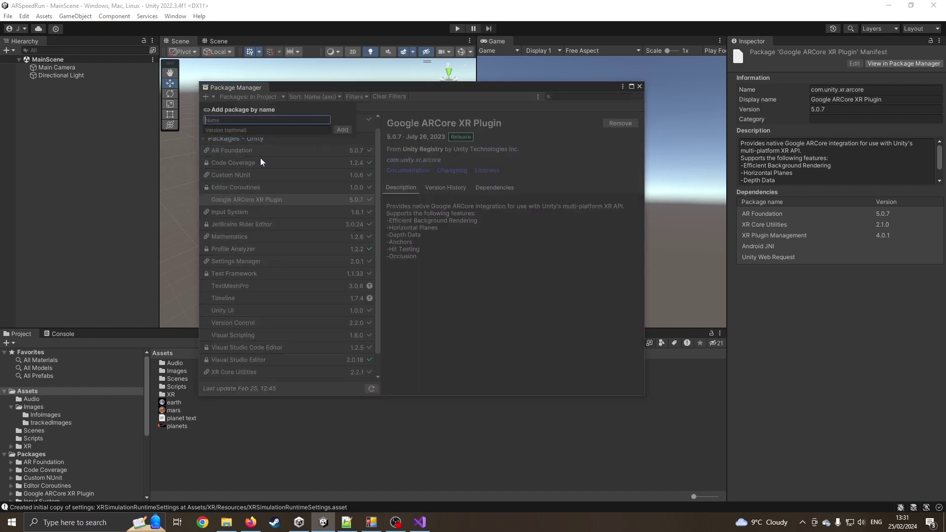
pyautogui.write('com.unity.xr.arcore')
pyautogui.click(236, 129)
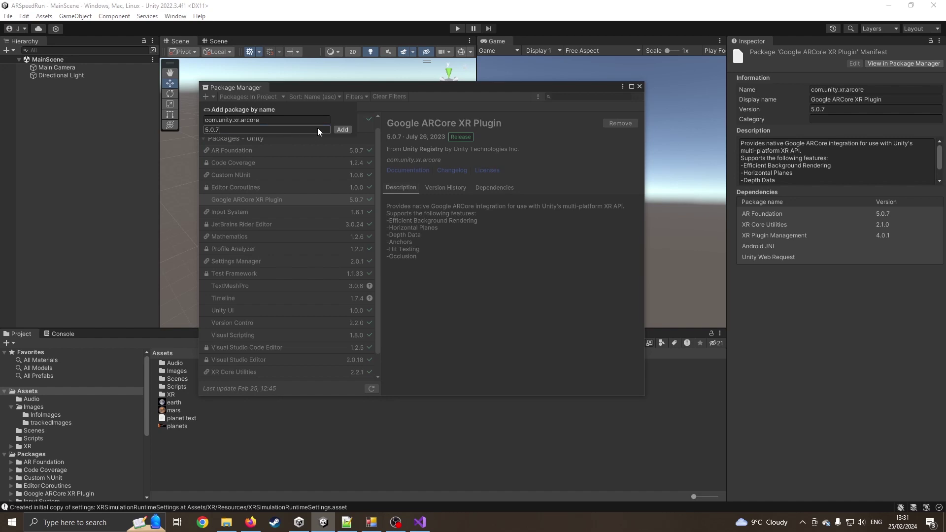
pyautogui.click(318, 199)
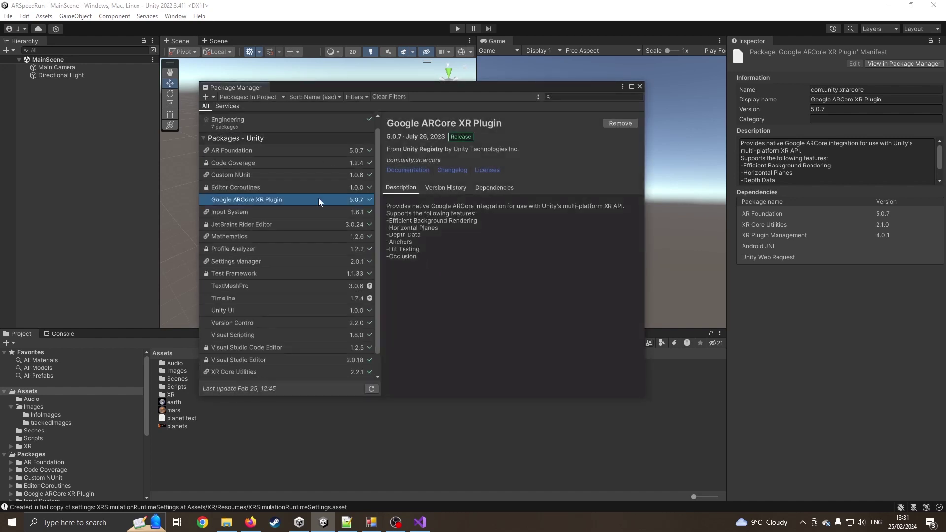
# Add com.unity.xr.arfoundation by name at version 5.0.7, then close the Package Manager.
pyautogui.click(264, 151)
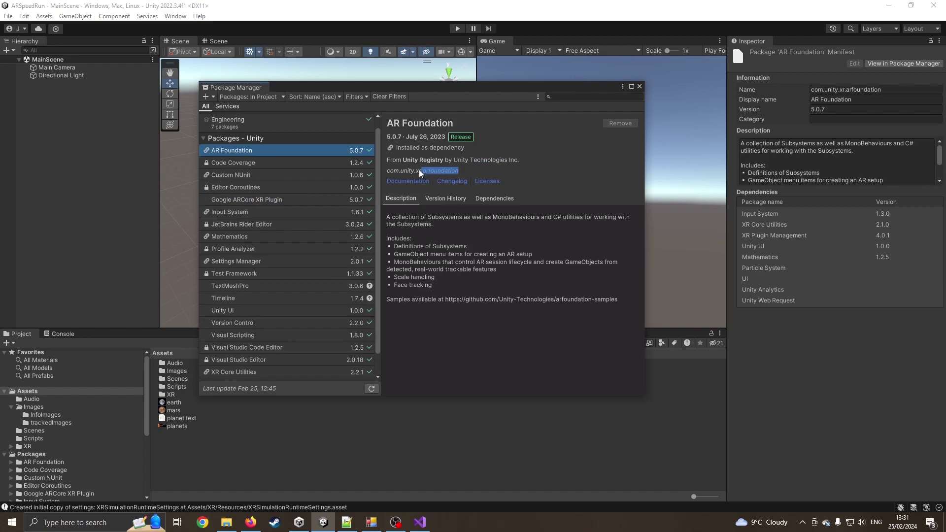
pyautogui.click(207, 96)
pyautogui.click(242, 141)
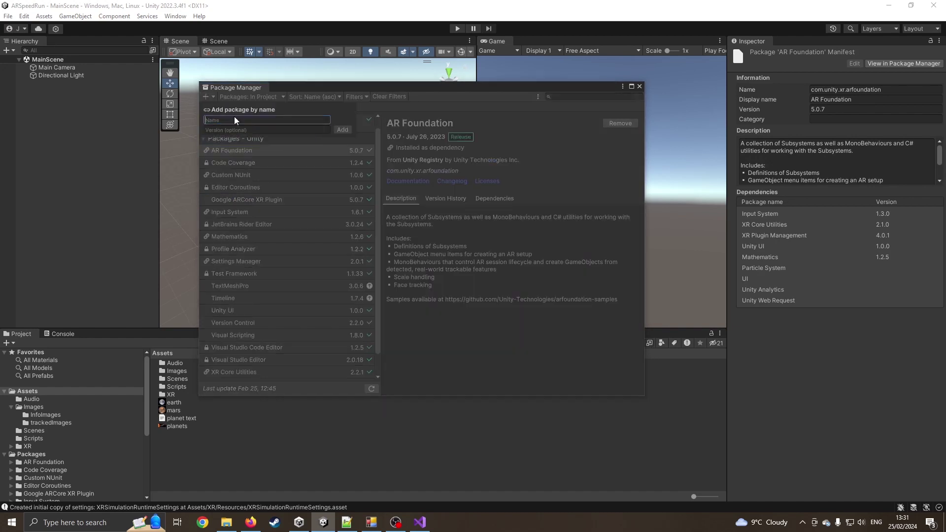
pyautogui.click(230, 128)
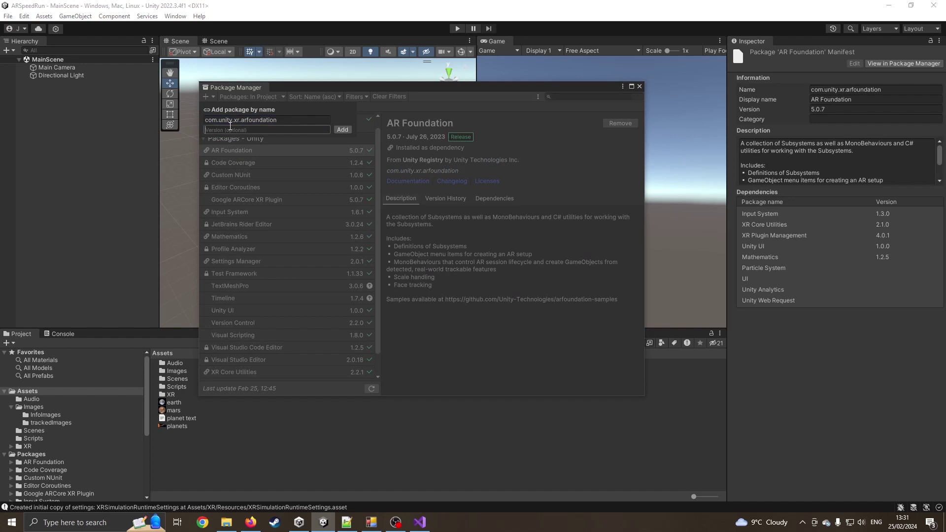
pyautogui.write('5.0.7')
pyautogui.press('Return')
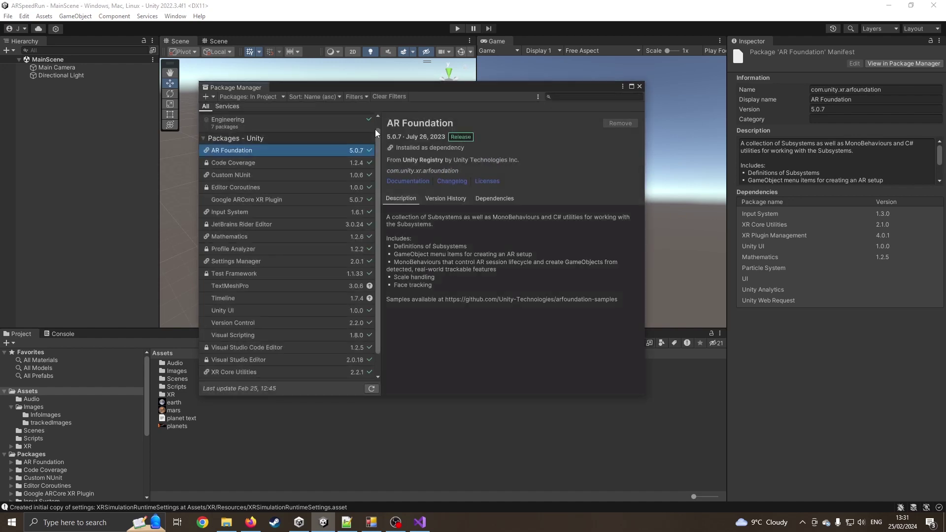
pyautogui.click(639, 87)
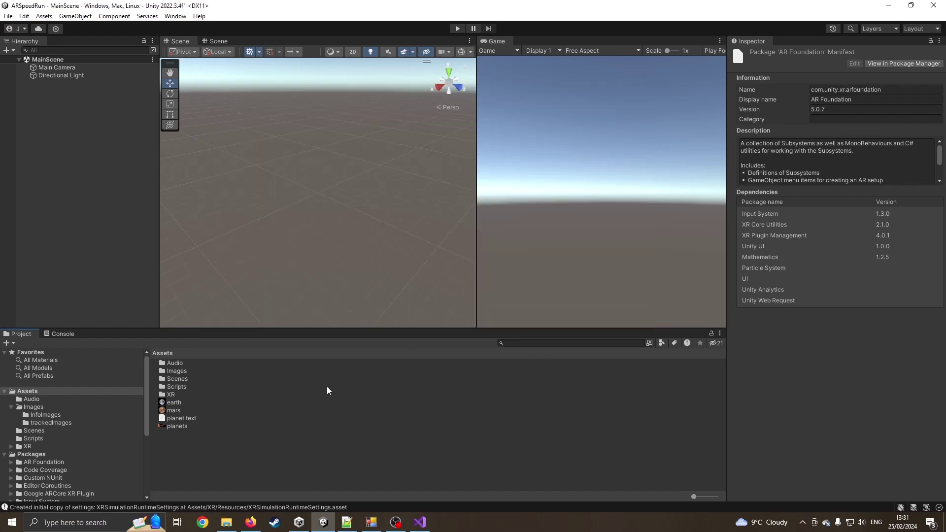
pyautogui.doubleClick(174, 363)
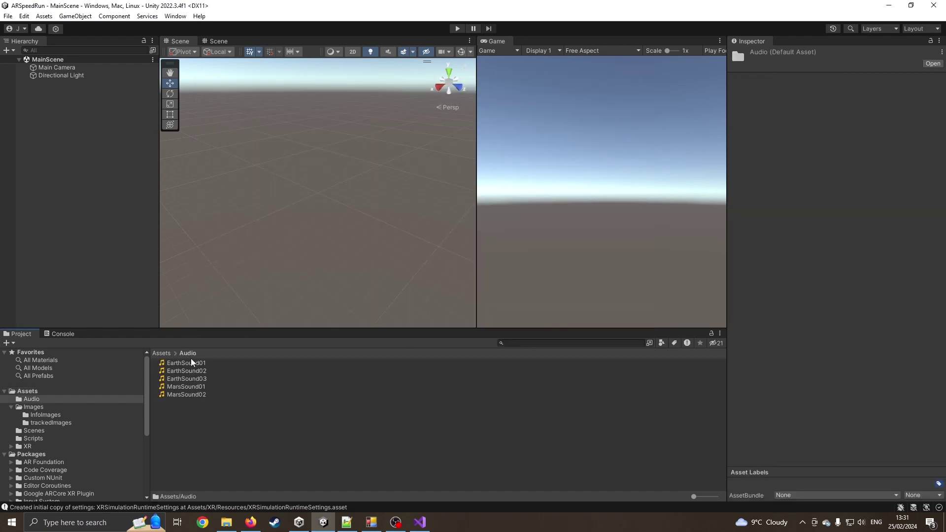
pyautogui.click(163, 353)
pyautogui.doubleClick(176, 372)
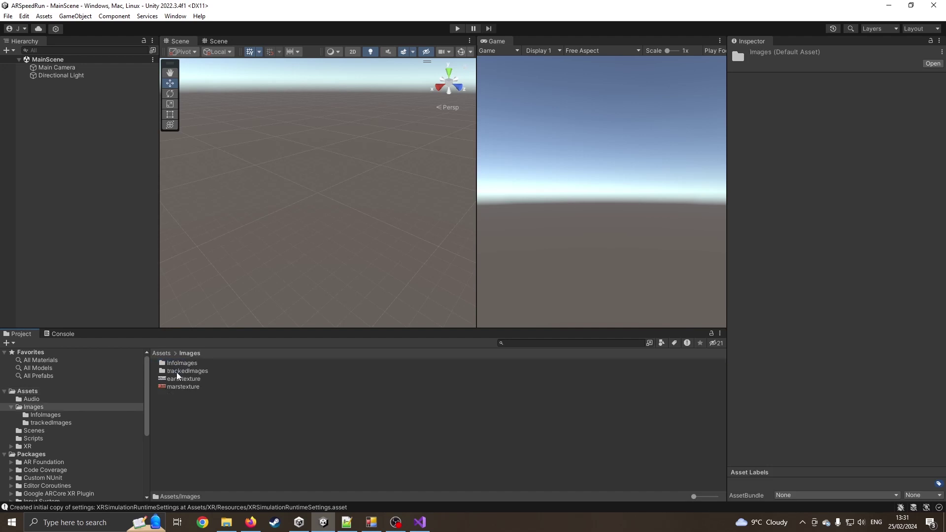
pyautogui.doubleClick(180, 364)
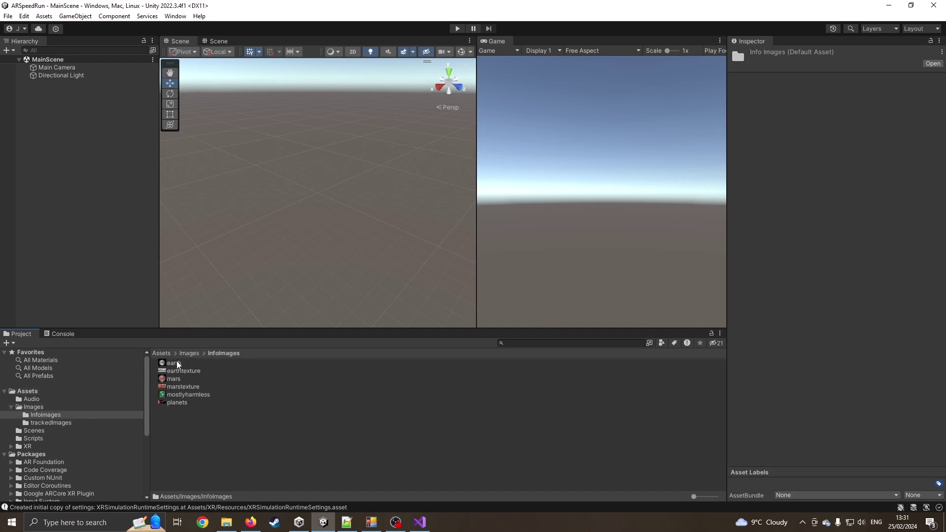
pyautogui.click(189, 353)
pyautogui.doubleClick(183, 371)
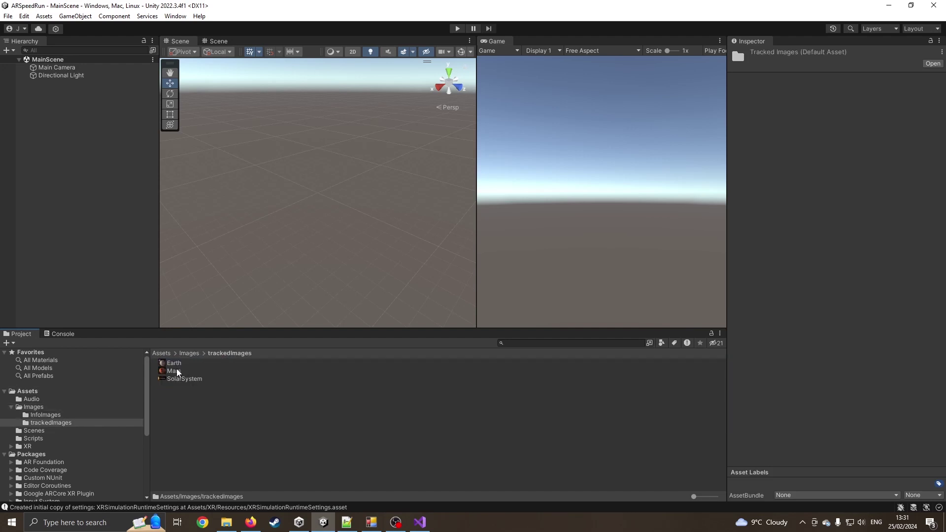
pyautogui.click(175, 363)
pyautogui.keyDown('shift'); pyautogui.click(176, 371); pyautogui.keyUp('shift')
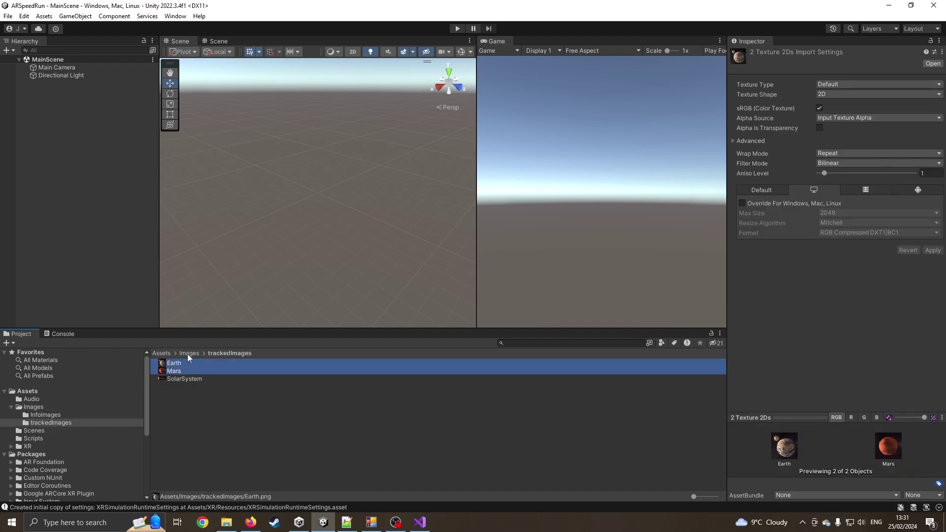
pyautogui.click(187, 354)
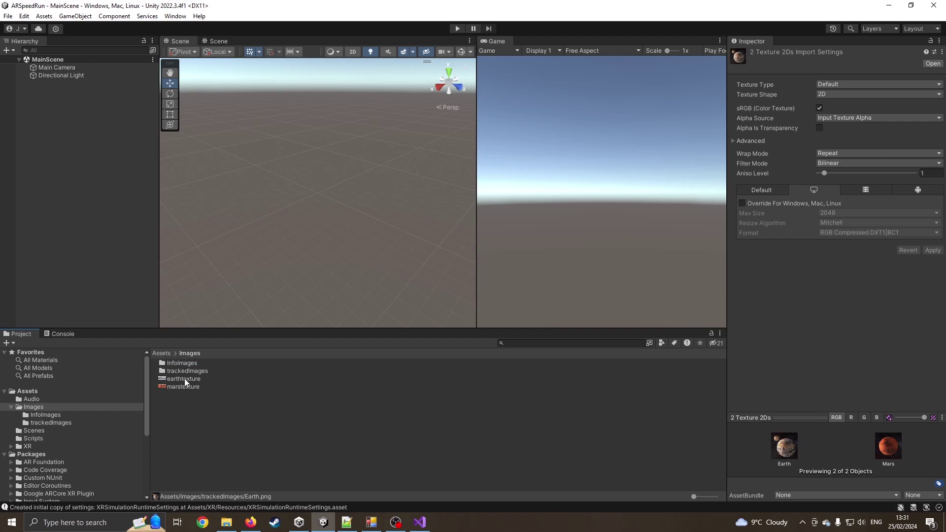
pyautogui.click(161, 354)
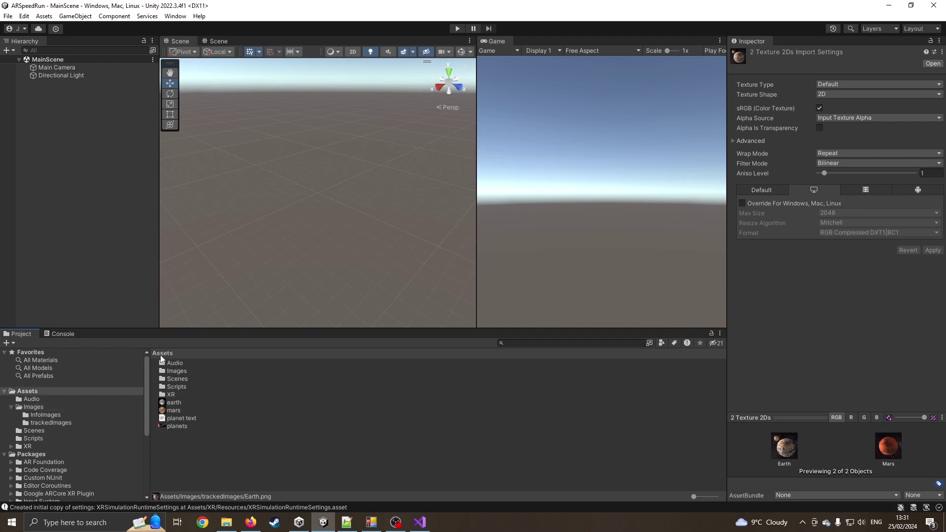
pyautogui.click(184, 418)
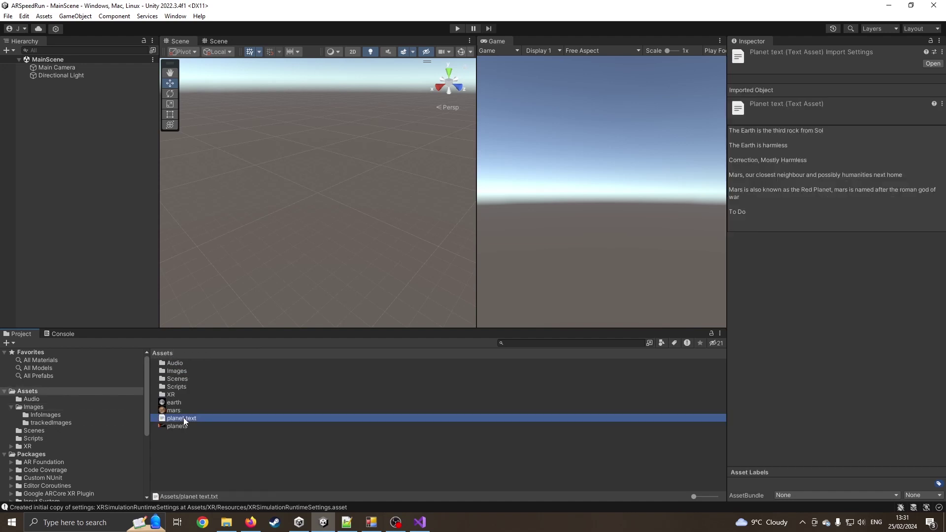
pyautogui.doubleClick(177, 387)
pyautogui.click(175, 363)
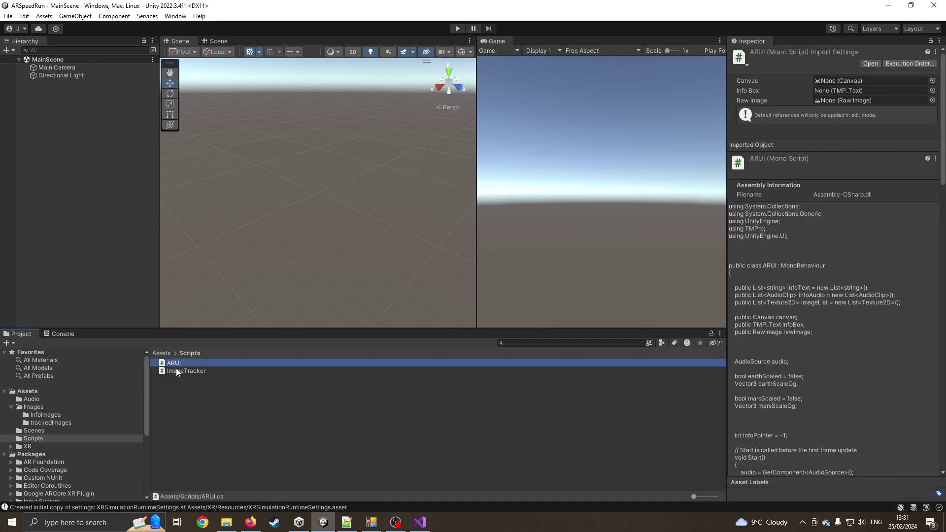
pyautogui.click(176, 371)
pyautogui.click(214, 410)
pyautogui.click(162, 353)
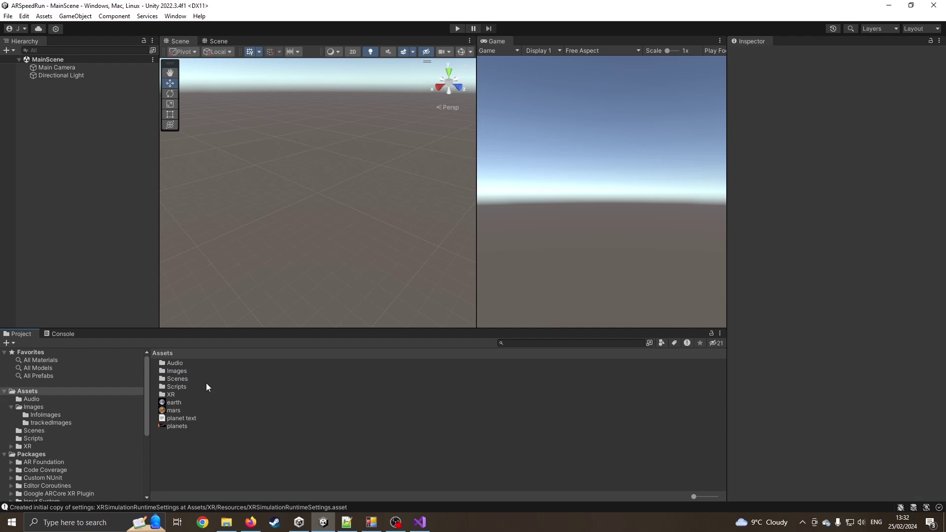
pyautogui.click(371, 522)
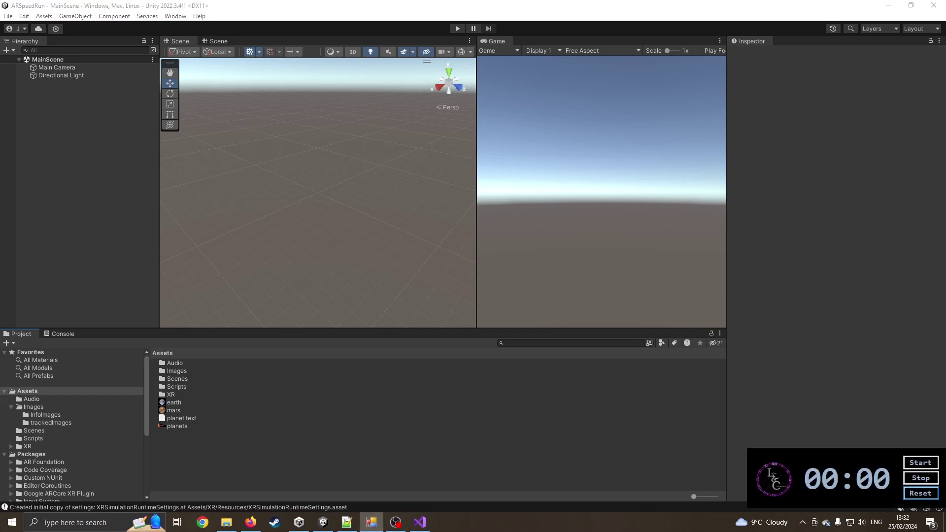
# Start the stopwatch, then open the XR Environment view and dock it beside the Scene tab.
pyautogui.click(920, 463)
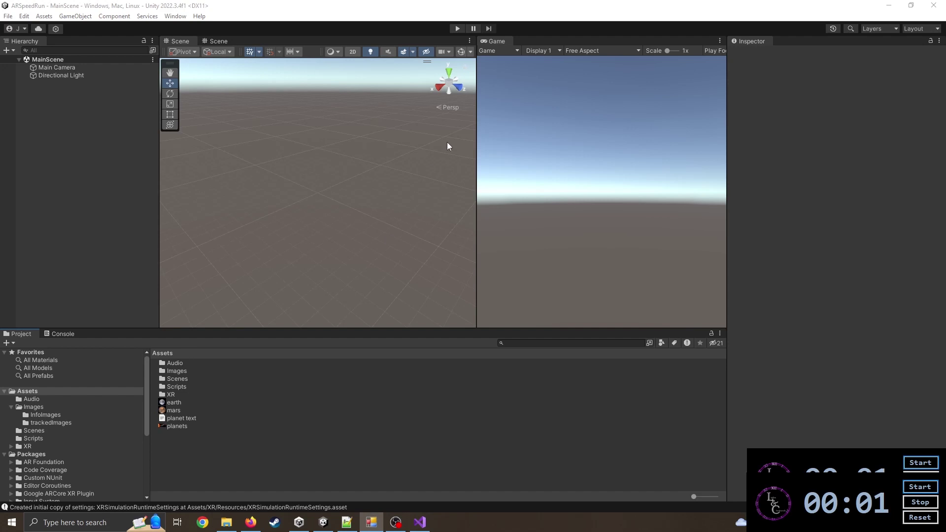
pyautogui.click(324, 169)
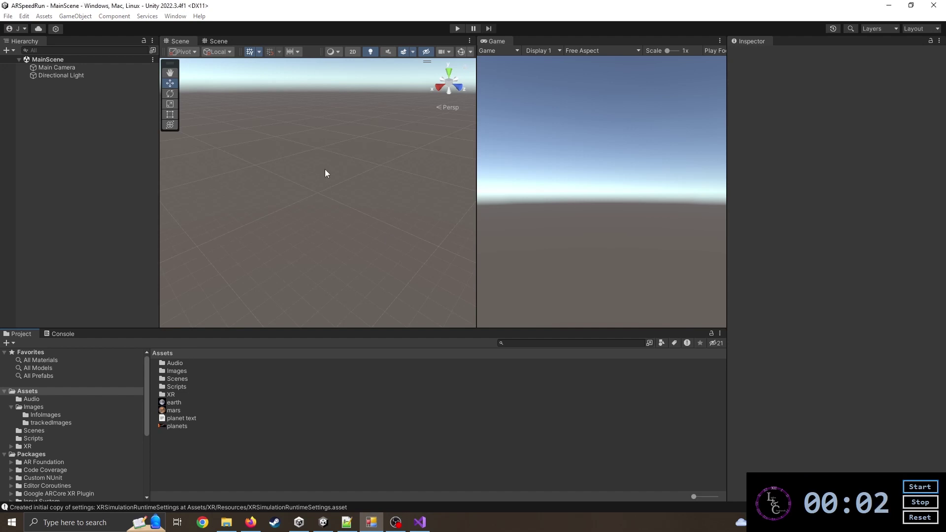
pyautogui.click(173, 17)
pyautogui.moveTo(251, 82)
pyautogui.moveTo(333, 81)
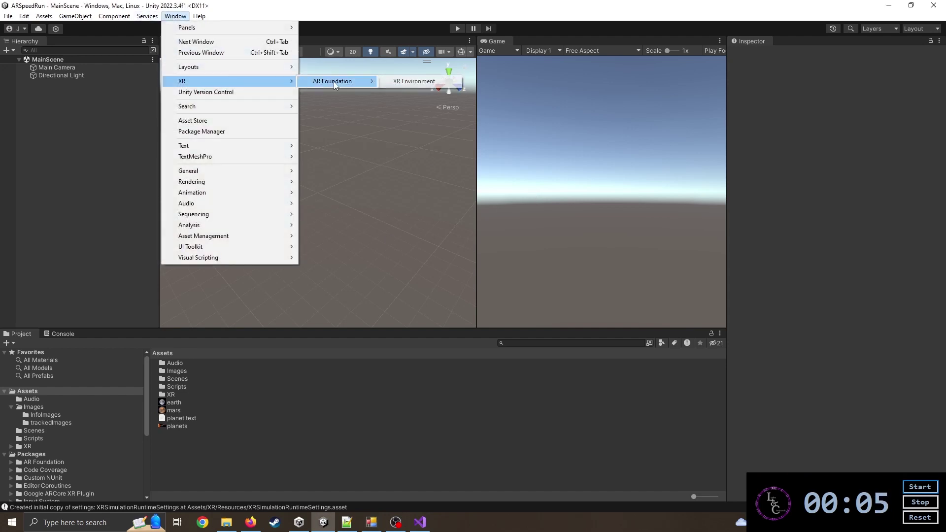
pyautogui.click(401, 82)
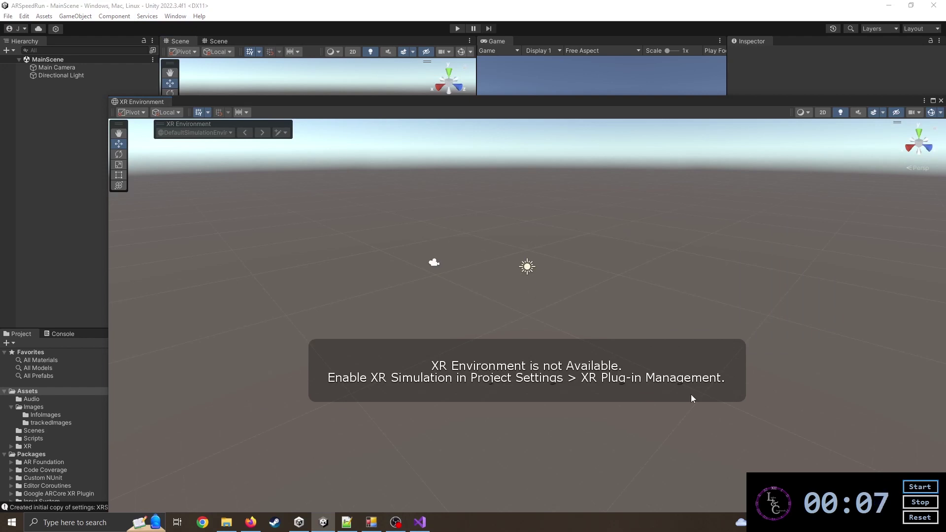
pyautogui.moveTo(141, 101); pyautogui.dragTo(261, 42)
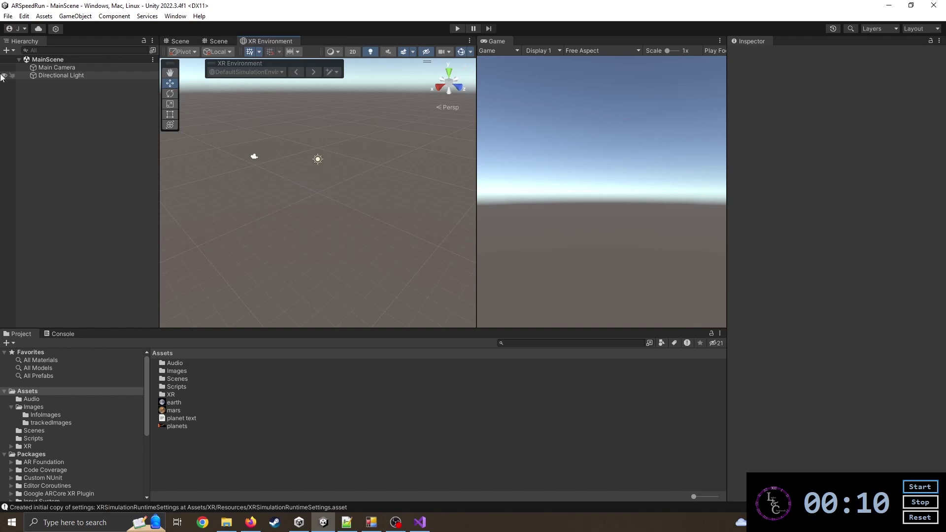
# Enable XR Simulation under XR Plug-in Management, then reopen the Player settings from Build Settings.
pyautogui.click(8, 18)
pyautogui.click(76, 136)
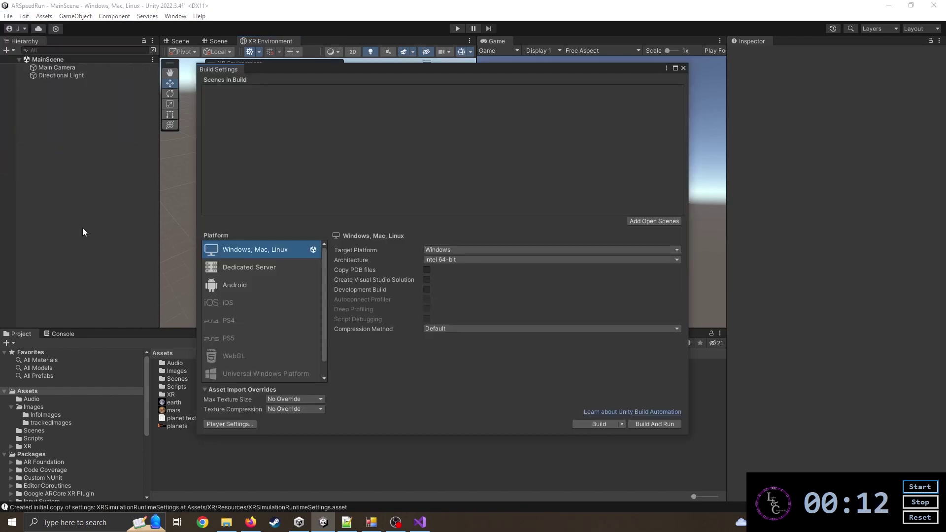
pyautogui.click(244, 424)
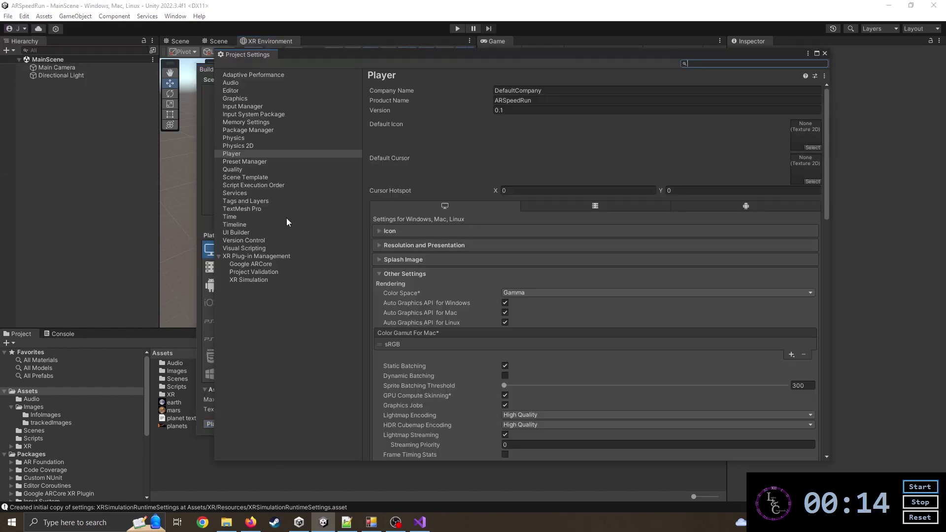
pyautogui.click(251, 256)
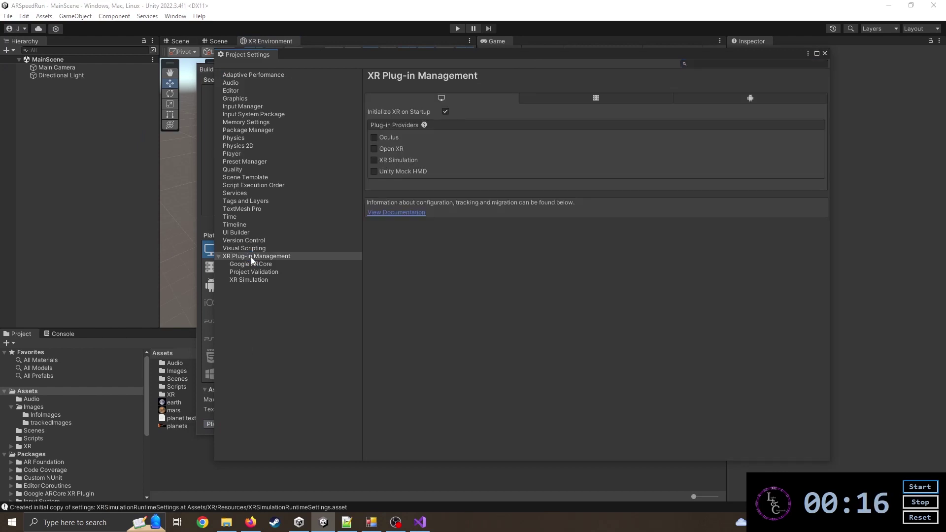
pyautogui.click(375, 160)
pyautogui.click(825, 54)
pyautogui.click(231, 423)
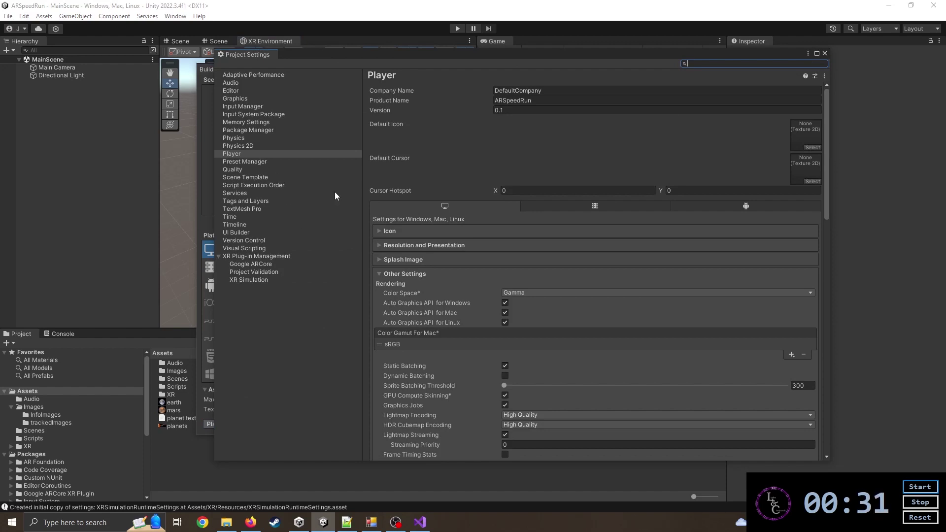
# Set Active Input Handling to Both, accept the editor restart, and close Build Settings.
pyautogui.scroll(-15, 432, 187)
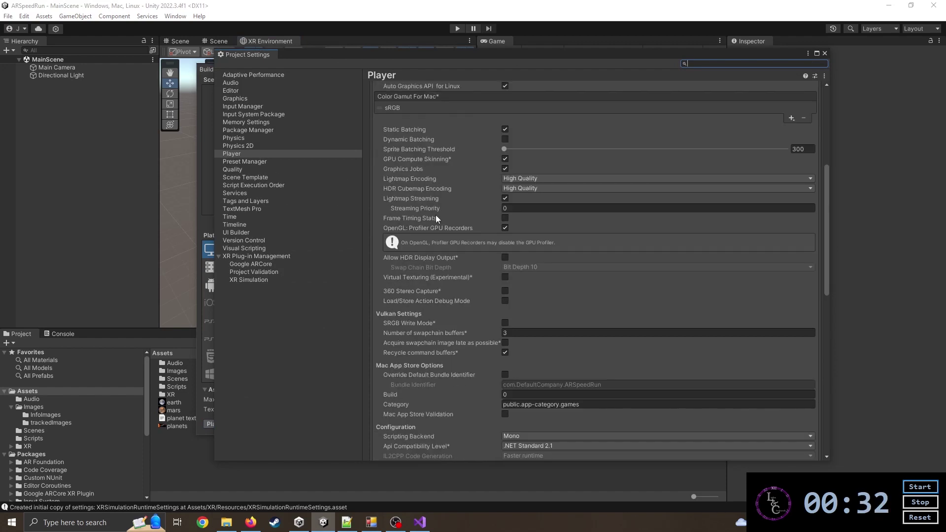
pyautogui.scroll(-2, 429, 220)
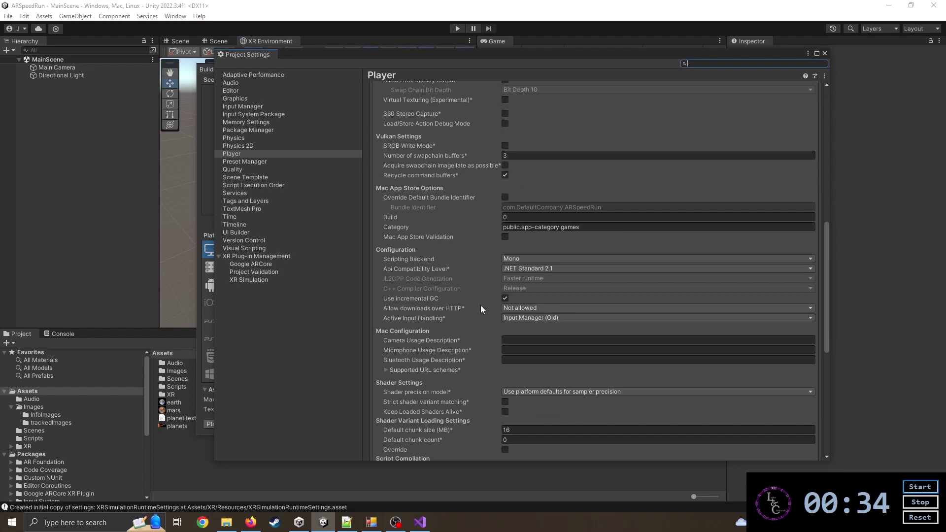
pyautogui.scroll(-2, 480, 308)
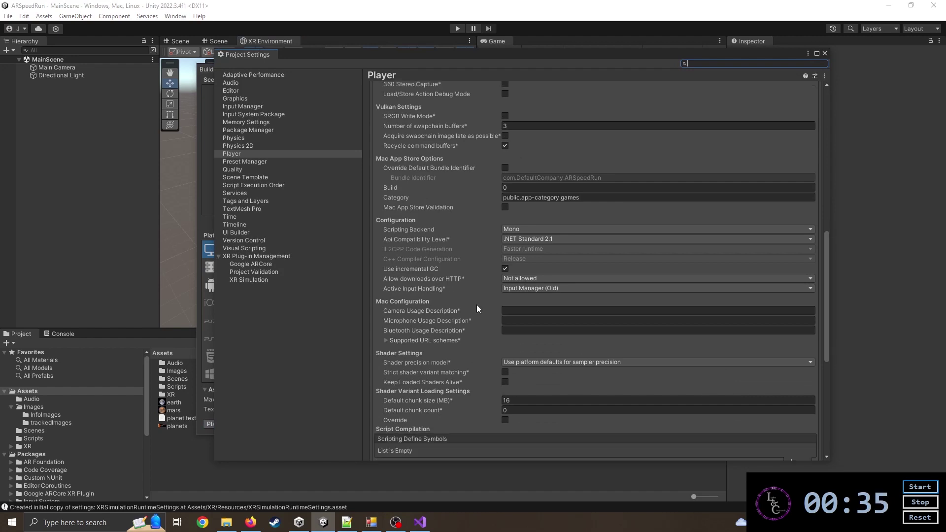
pyautogui.click(525, 289)
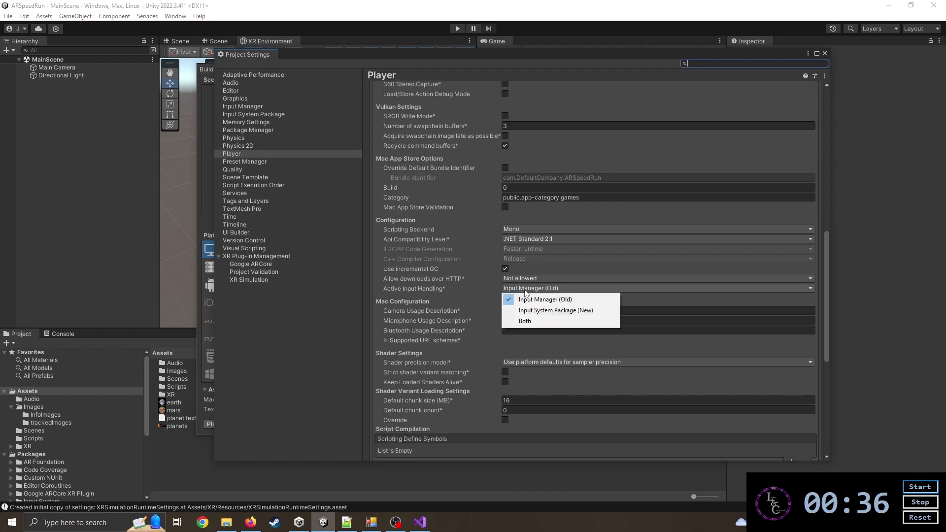
pyautogui.click(528, 323)
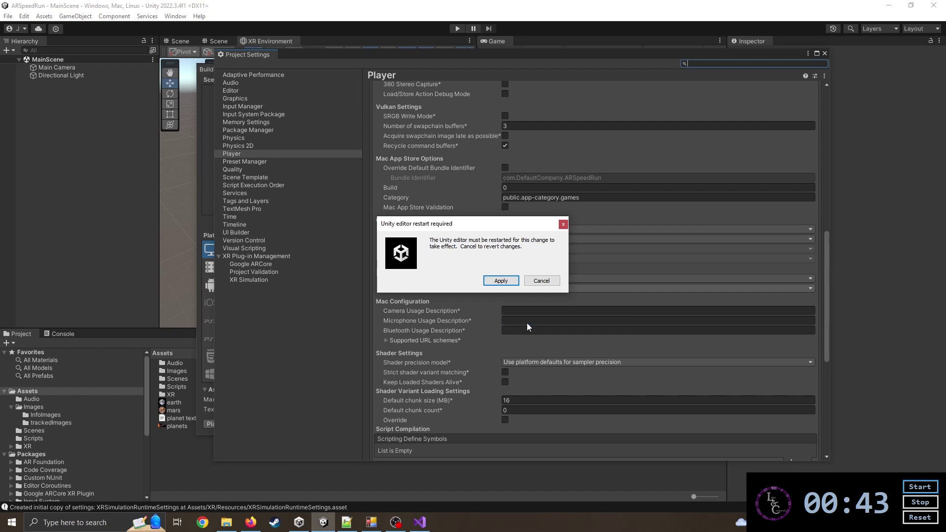
pyautogui.click(501, 282)
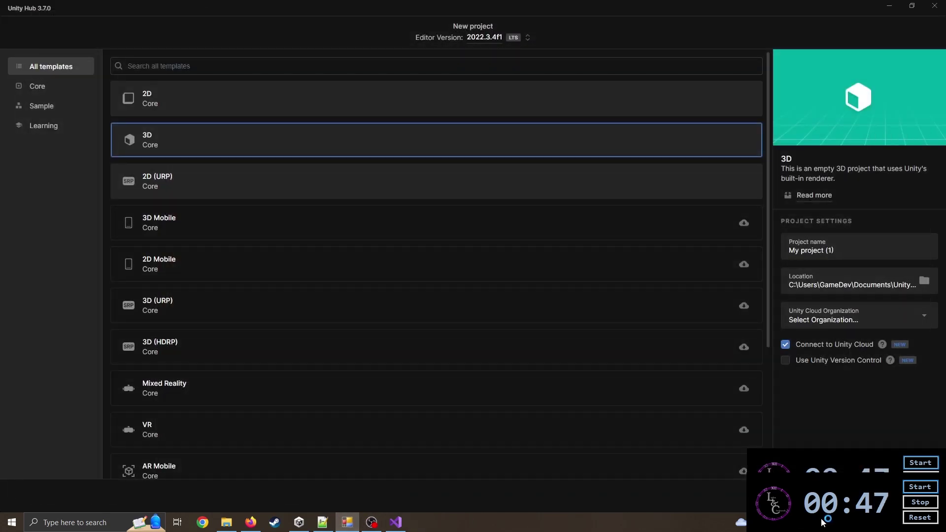
pyautogui.click(919, 502)
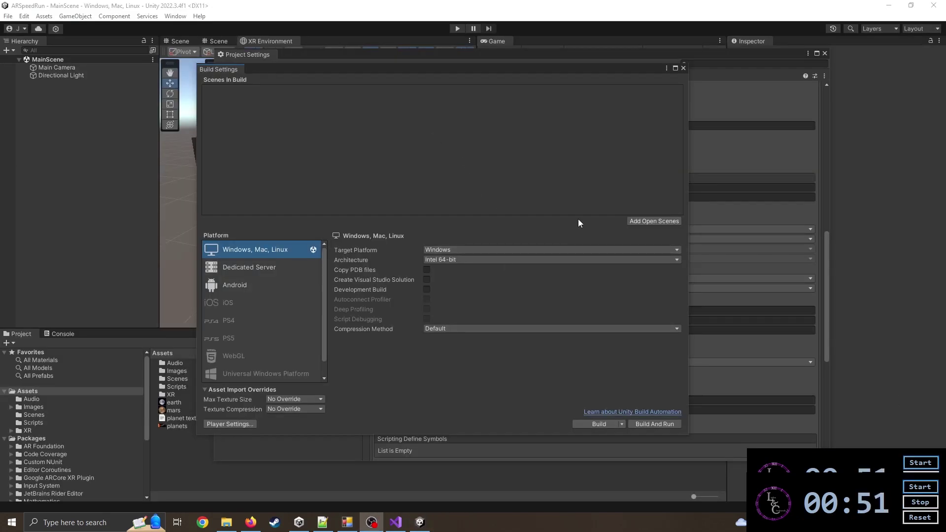
pyautogui.click(683, 68)
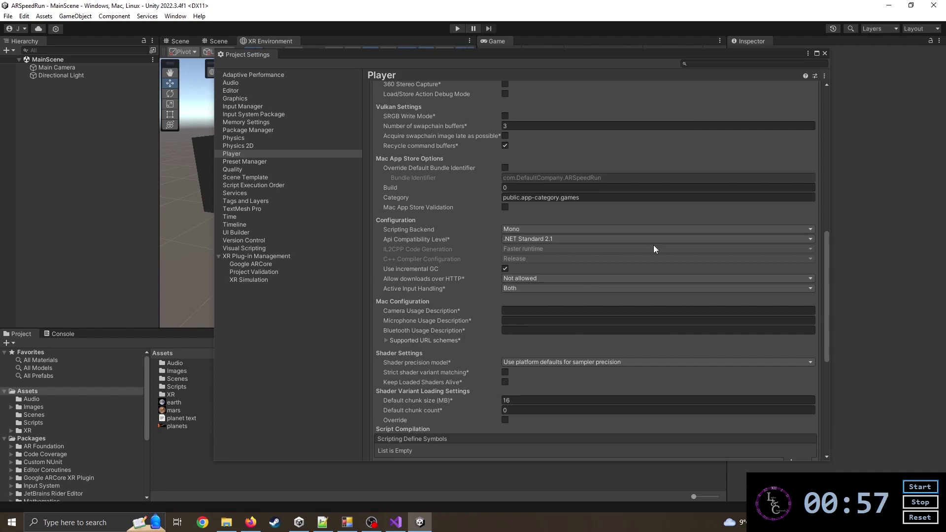
# Delete the Main Camera from MainScene.
pyautogui.click(824, 54)
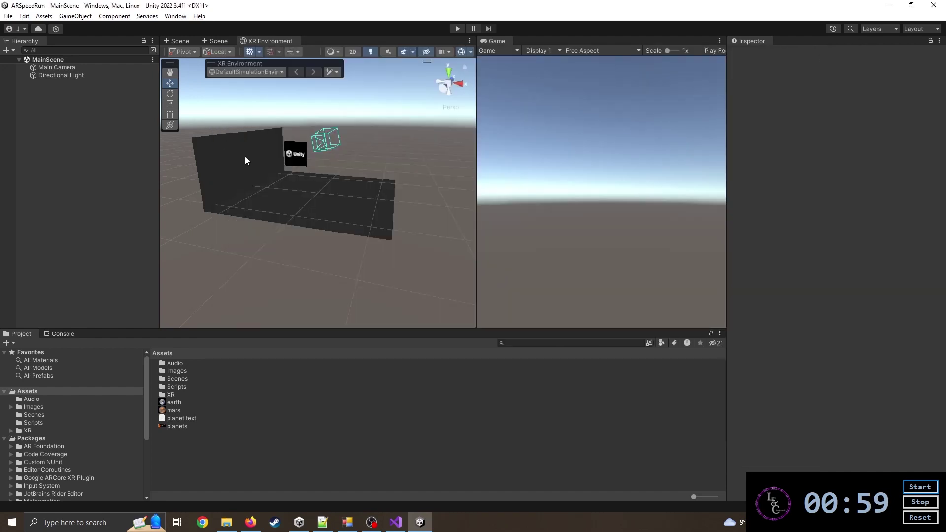
pyautogui.moveTo(309, 198)
pyautogui.mouseDown(button='right')
pyautogui.moveTo(285, 131)
pyautogui.moveTo(302, 190)
pyautogui.mouseUp(button='right')
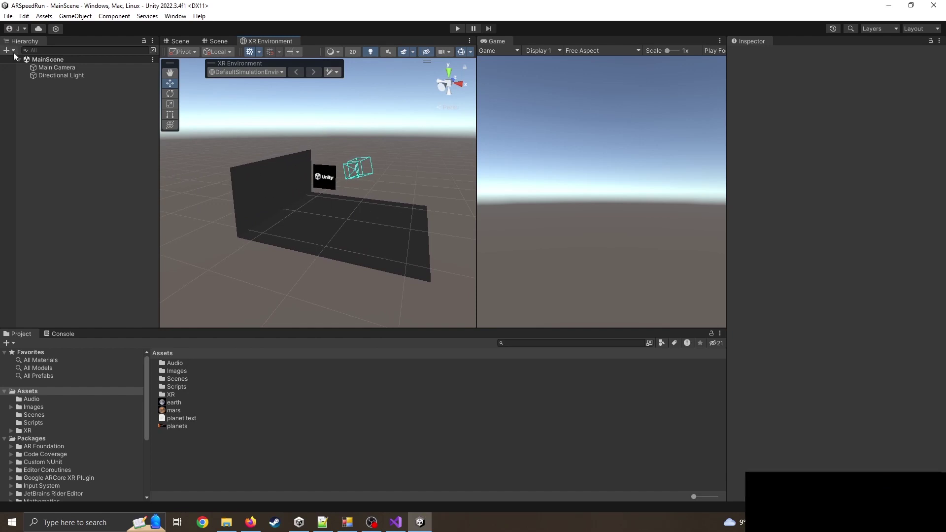
pyautogui.click(49, 62)
pyautogui.click(50, 67)
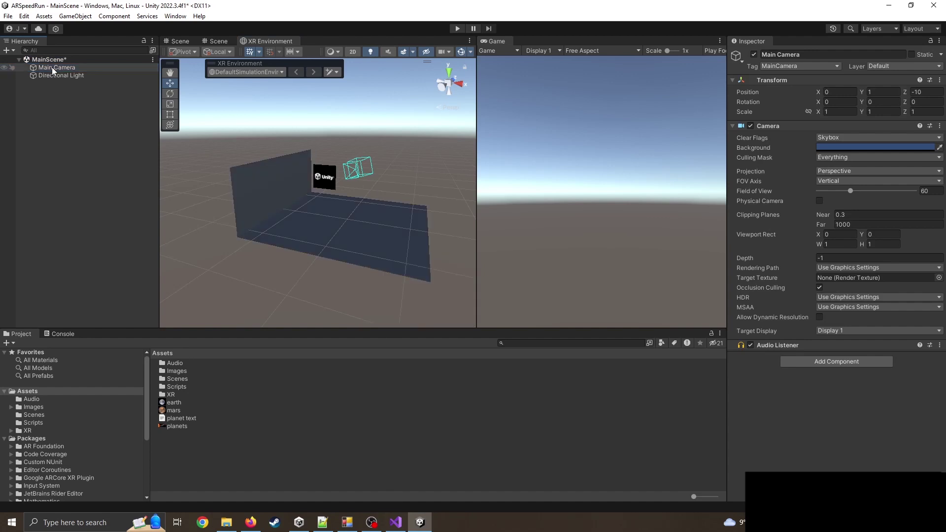
pyautogui.press('Delete')
# Duplicate the default simulation environment and save it in Assets/Scenes as ARcene.
pyautogui.click(331, 72)
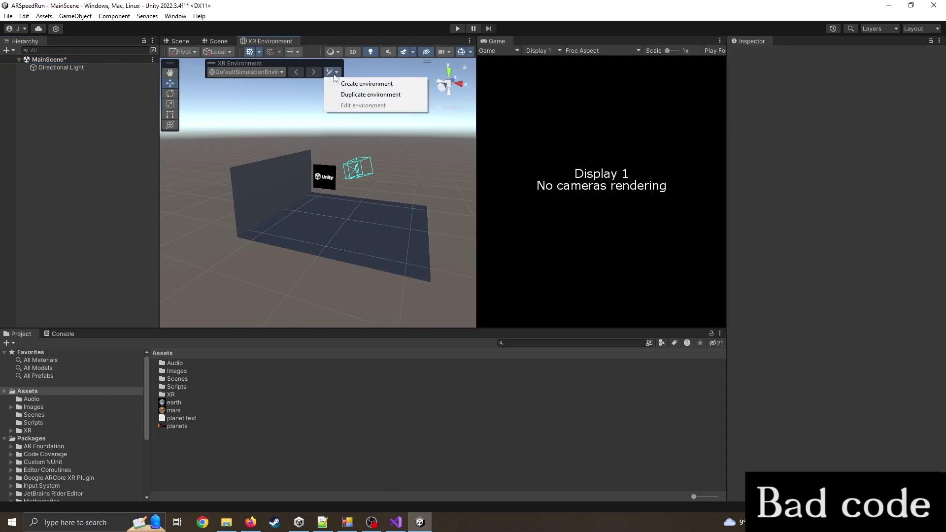
pyautogui.click(370, 94)
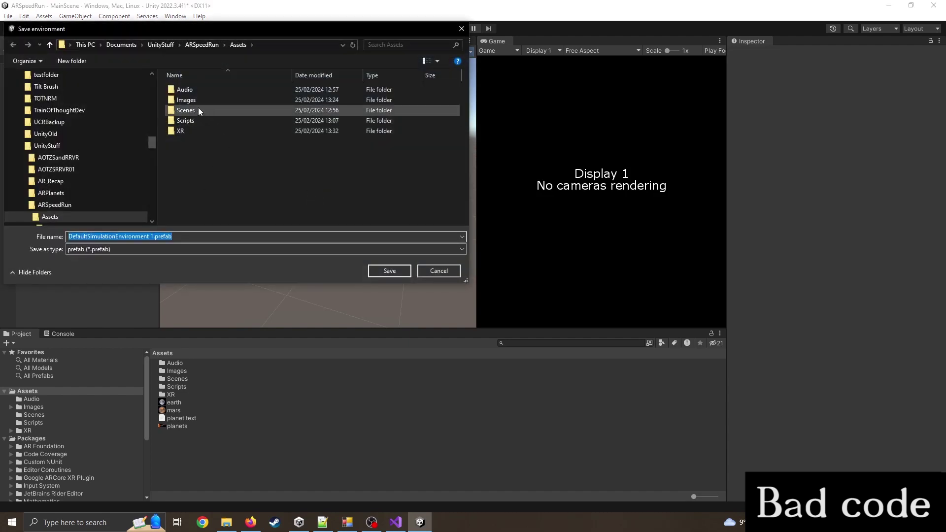
pyautogui.doubleClick(198, 110)
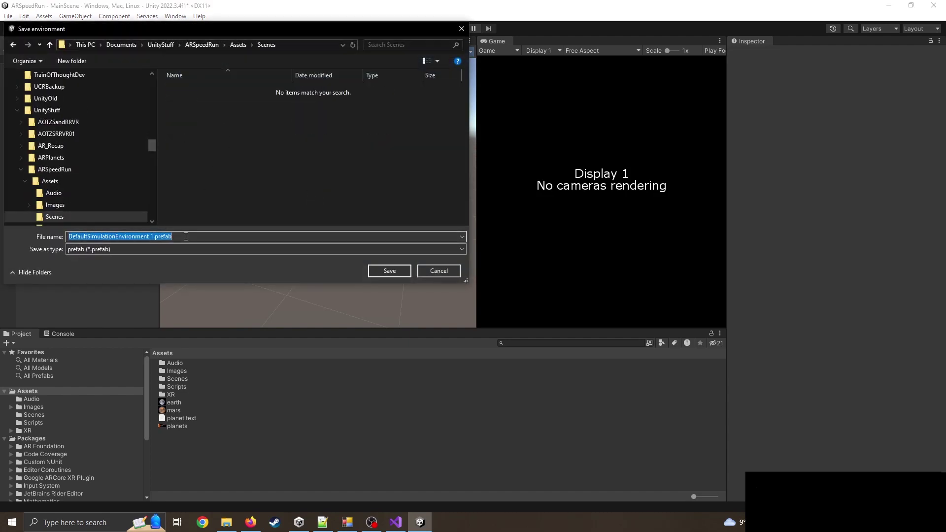
pyautogui.write('ARce')
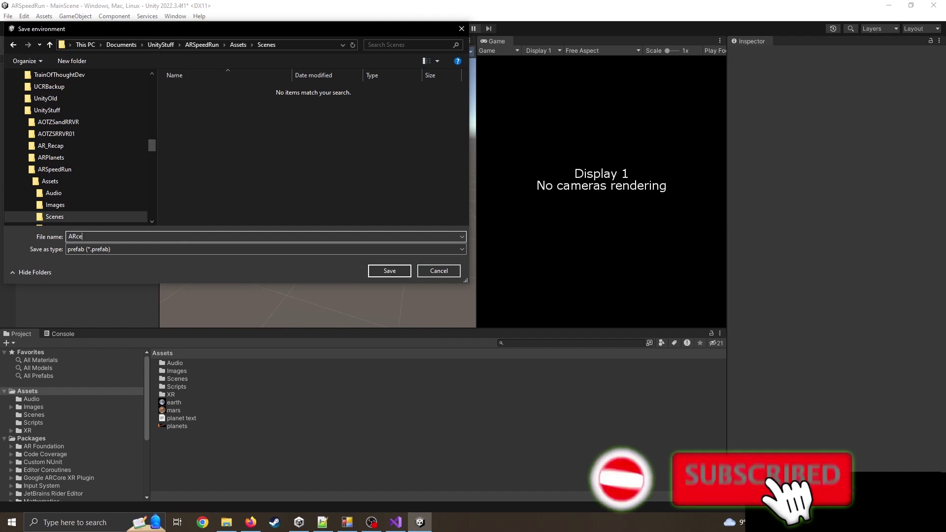
pyautogui.write('ne')
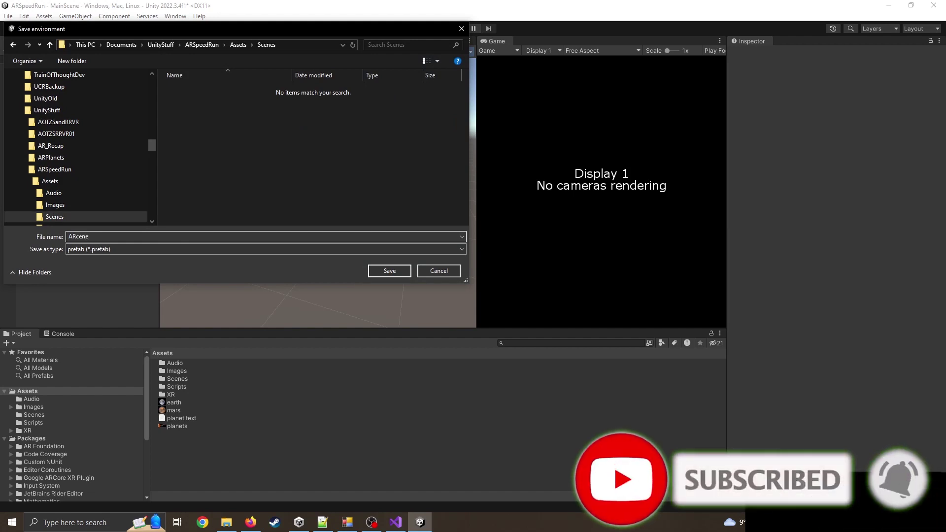
pyautogui.press('Return')
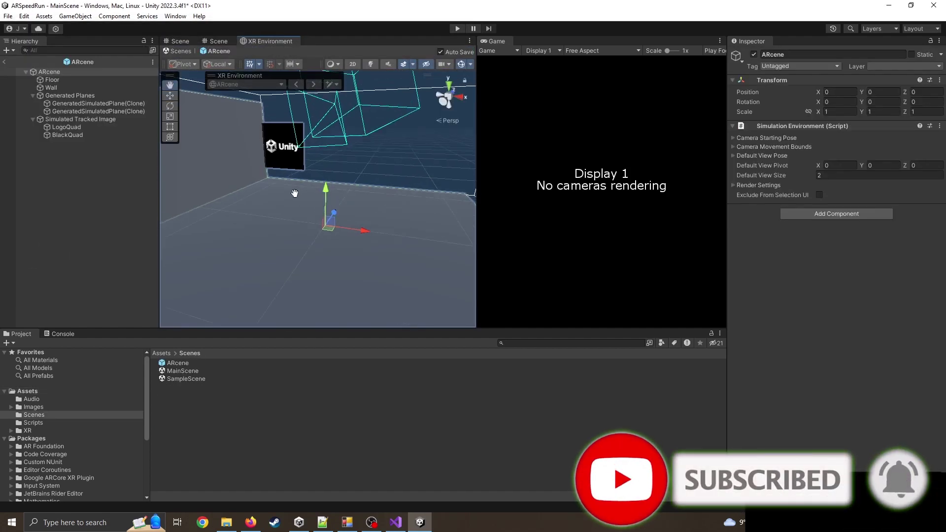
# Delete the Simulated Tracked Image and add a new Quad to the environment.
pyautogui.click(83, 120)
pyautogui.press('Delete')
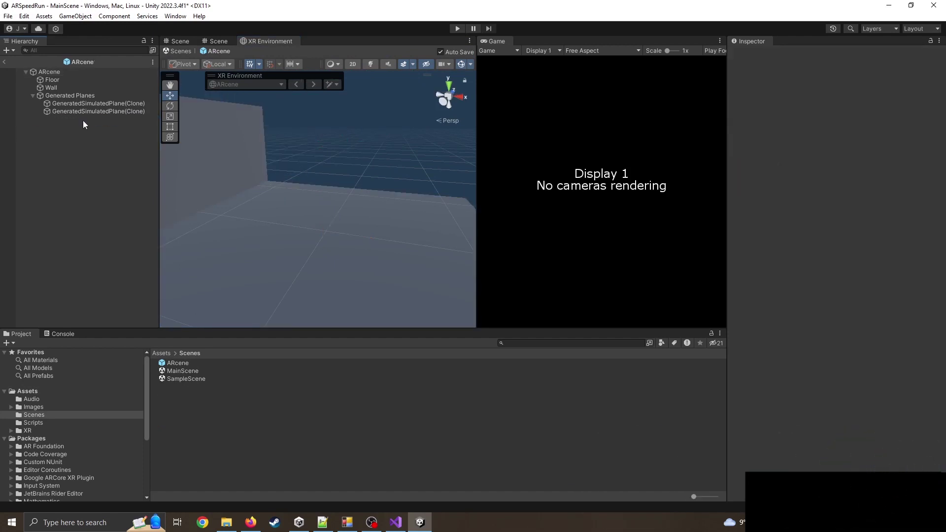
pyautogui.click(70, 96)
pyautogui.rightClick(59, 158)
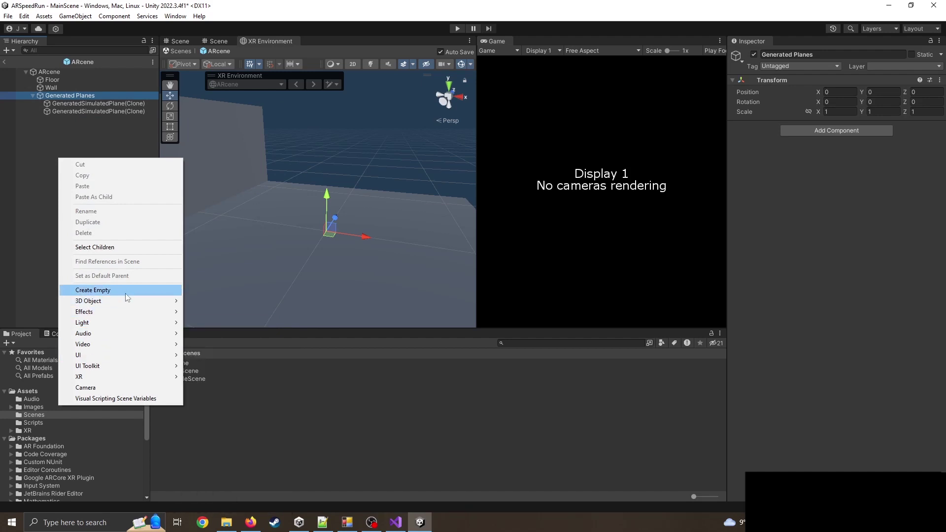
pyautogui.moveTo(127, 300)
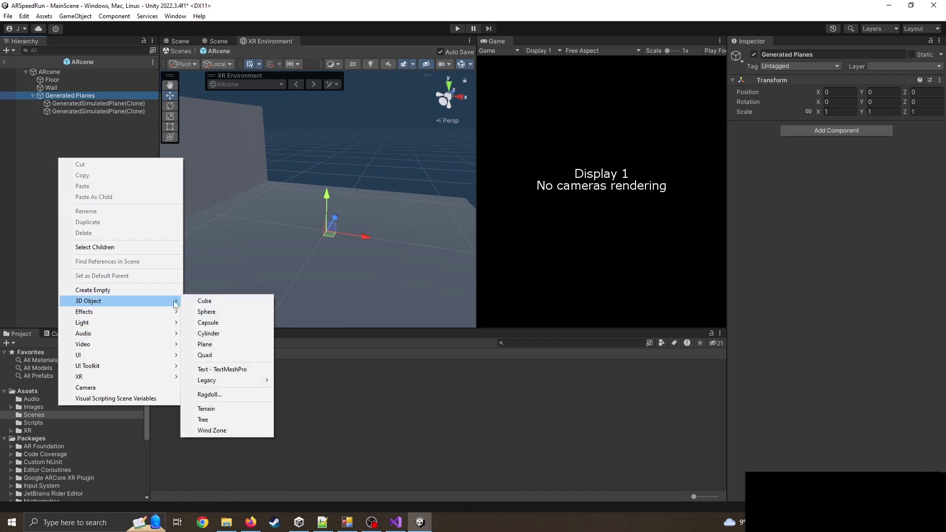
pyautogui.click(216, 356)
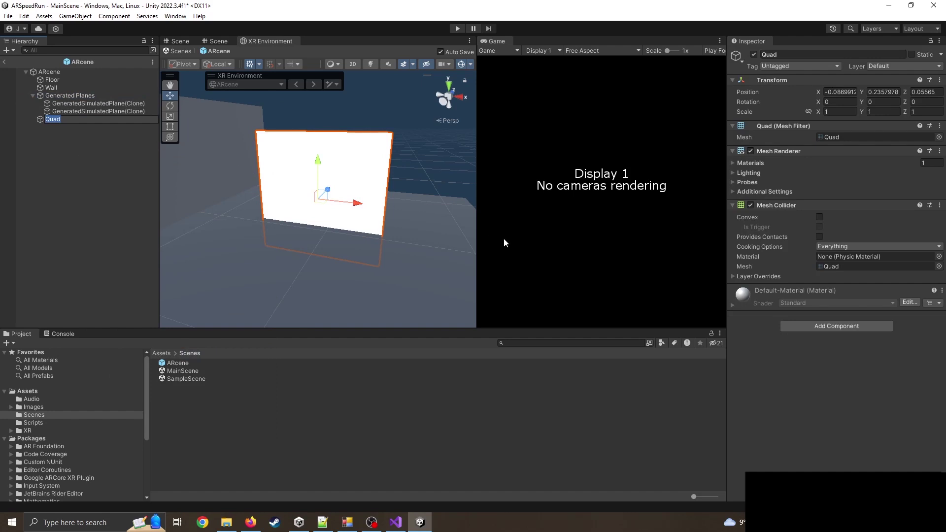
# Apply the Earth texture from Images/trackedImages to the Quad and raise it to Y 0.518.
pyautogui.click(164, 354)
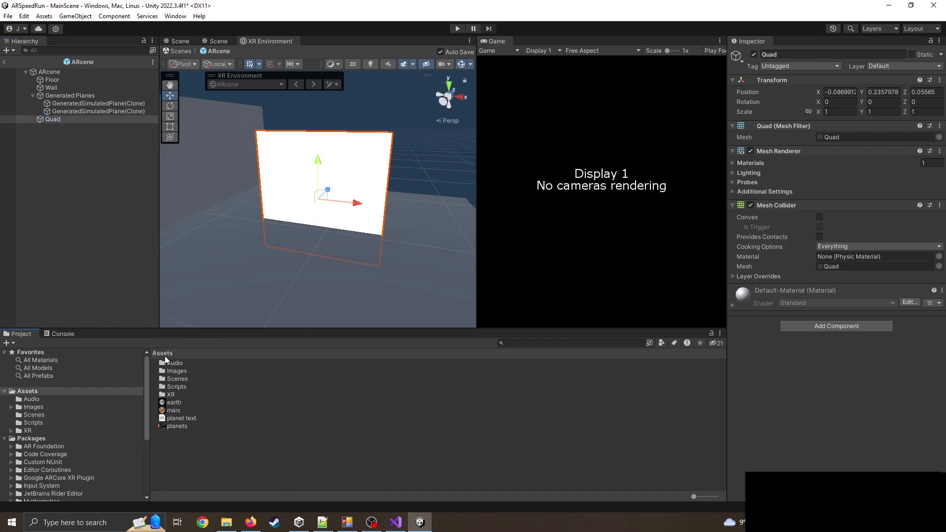
pyautogui.doubleClick(187, 371)
pyautogui.click(191, 372)
pyautogui.doubleClick(190, 373)
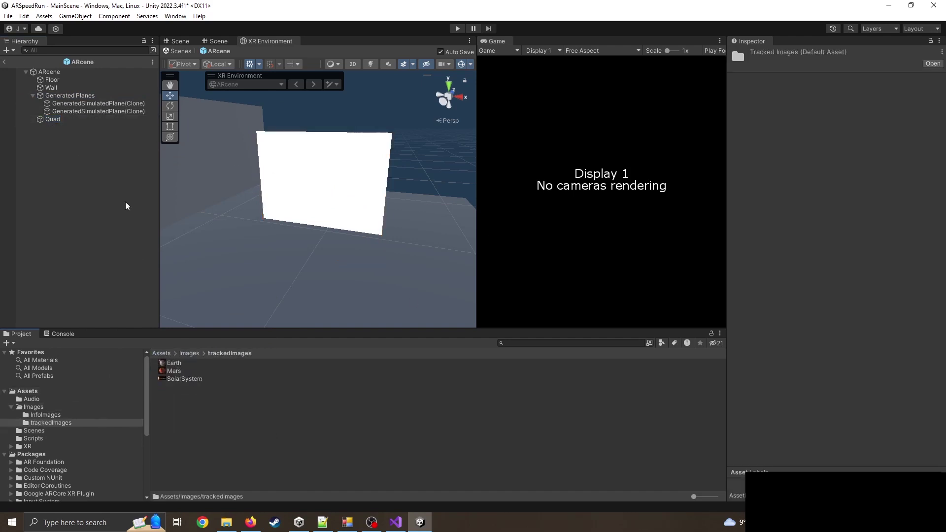
pyautogui.click(55, 120)
pyautogui.moveTo(175, 364); pyautogui.dragTo(380, 222)
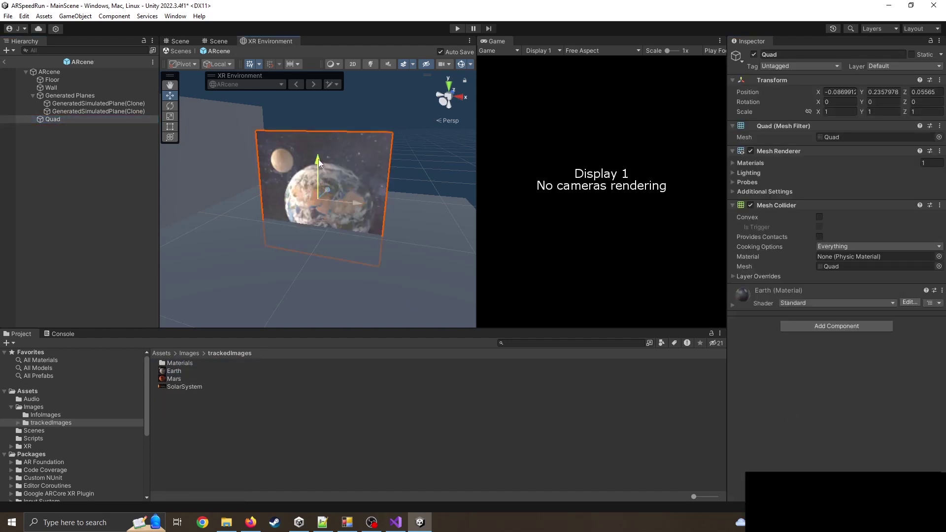
pyautogui.moveTo(318, 158); pyautogui.dragTo(327, 120)
# Add a Simulated Tracked Image component set to Earth with 0.1 × 0.1 m physical size.
pyautogui.click(849, 326)
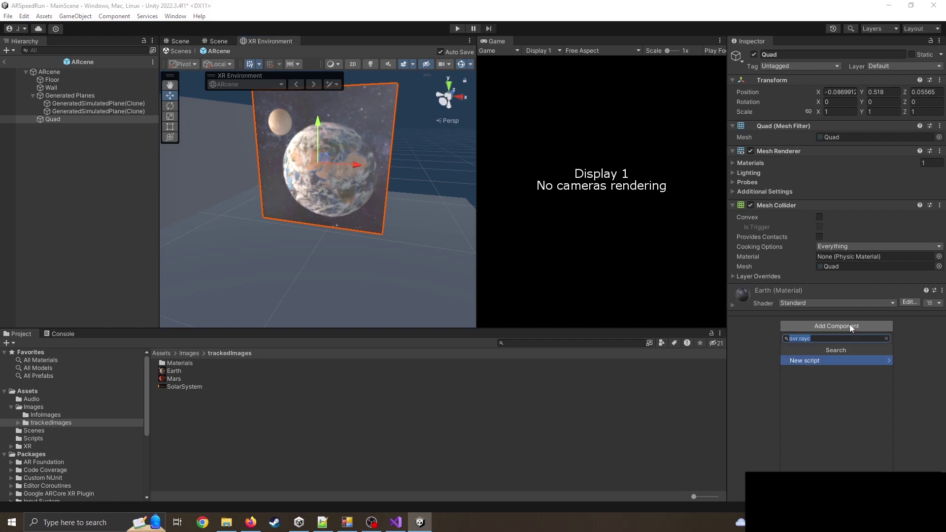
pyautogui.write('simu')
pyautogui.click(820, 379)
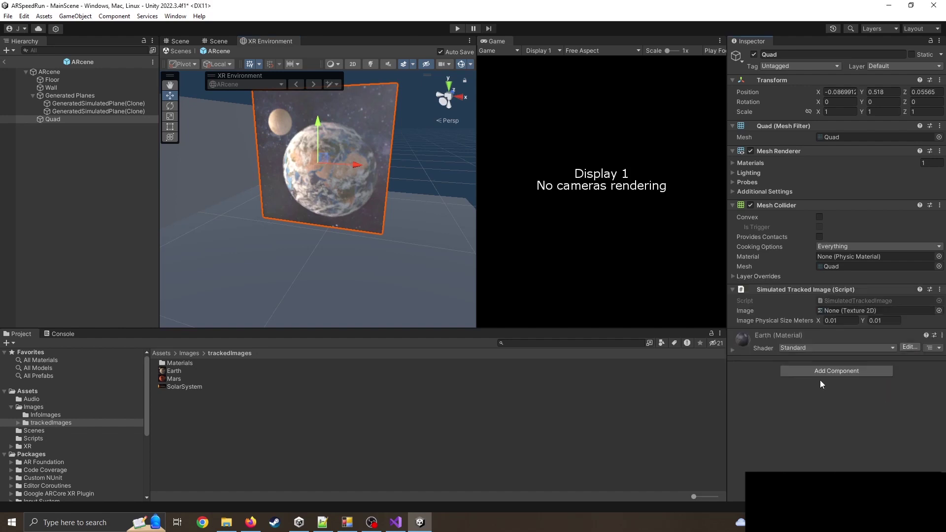
pyautogui.moveTo(177, 372); pyautogui.dragTo(841, 310)
pyautogui.click(842, 319)
pyautogui.press('Tab')
pyautogui.click(844, 320)
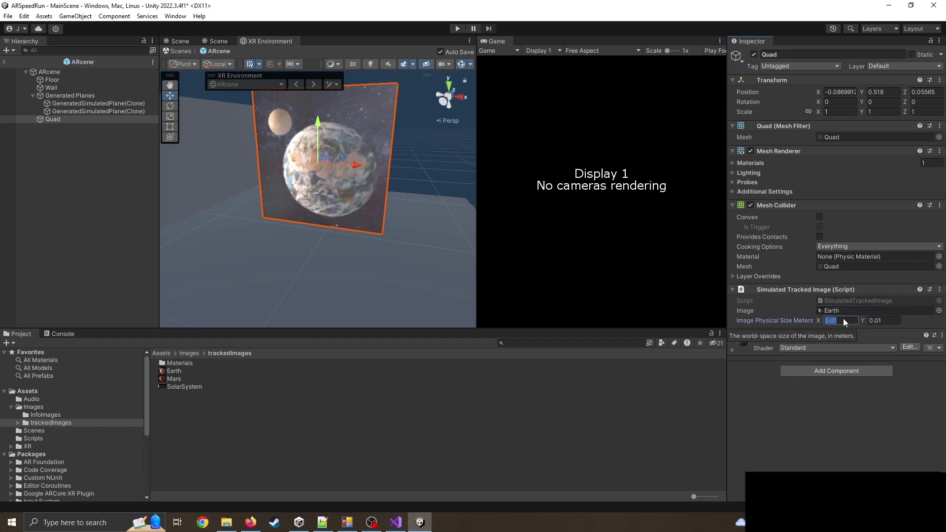
pyautogui.write('0.1')
pyautogui.click(885, 321)
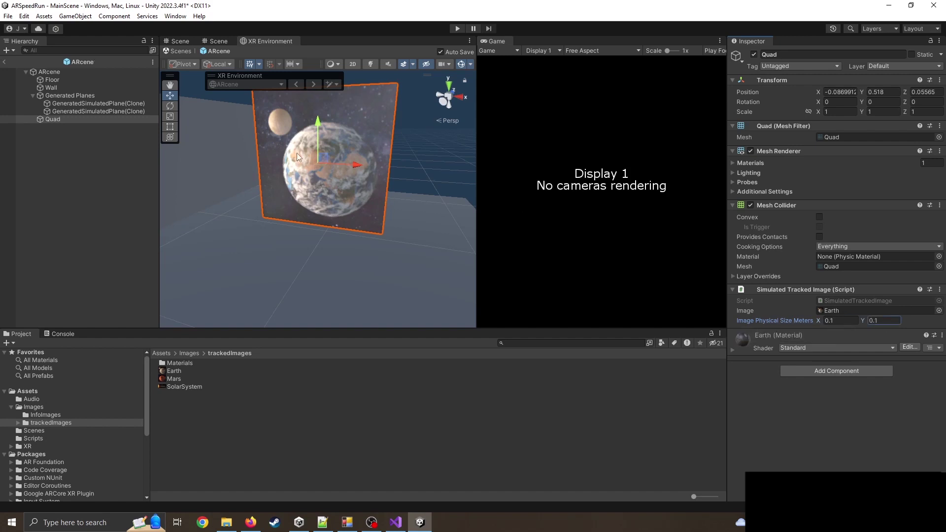
# Scale the Earth quad to 0.54922 and position it at X -0.371, Y 0.402, Z 0.545.
pyautogui.moveTo(297, 157); pyautogui.dragTo(279, 145)
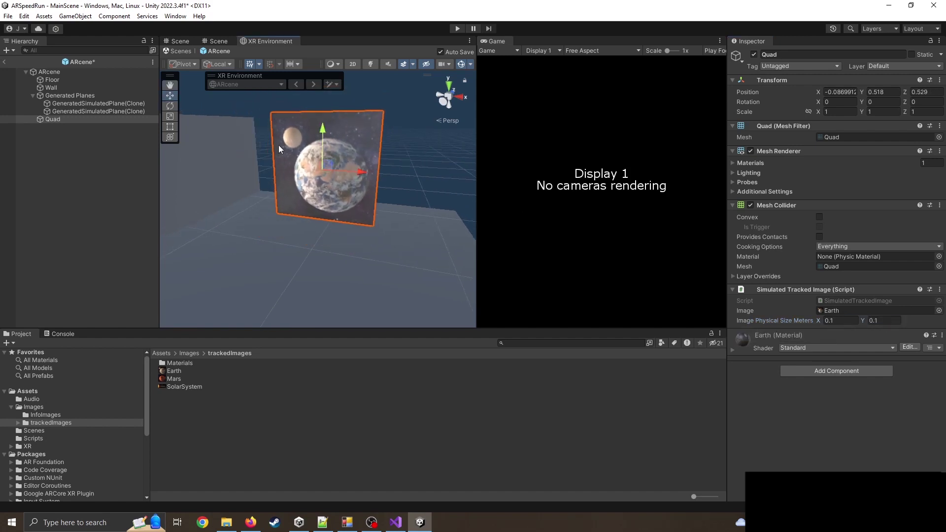
pyautogui.click(170, 116)
pyautogui.moveTo(321, 168); pyautogui.dragTo(315, 192)
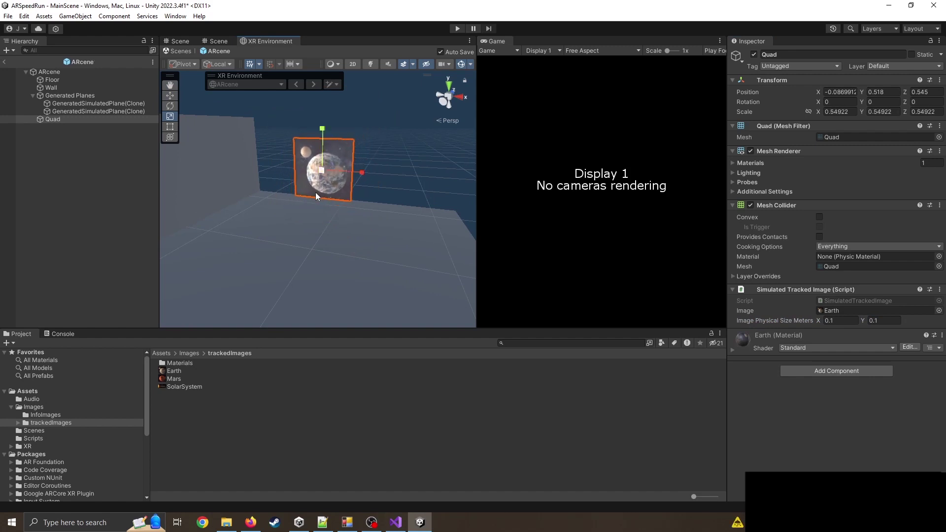
pyautogui.click(170, 96)
pyautogui.moveTo(358, 169); pyautogui.dragTo(315, 167)
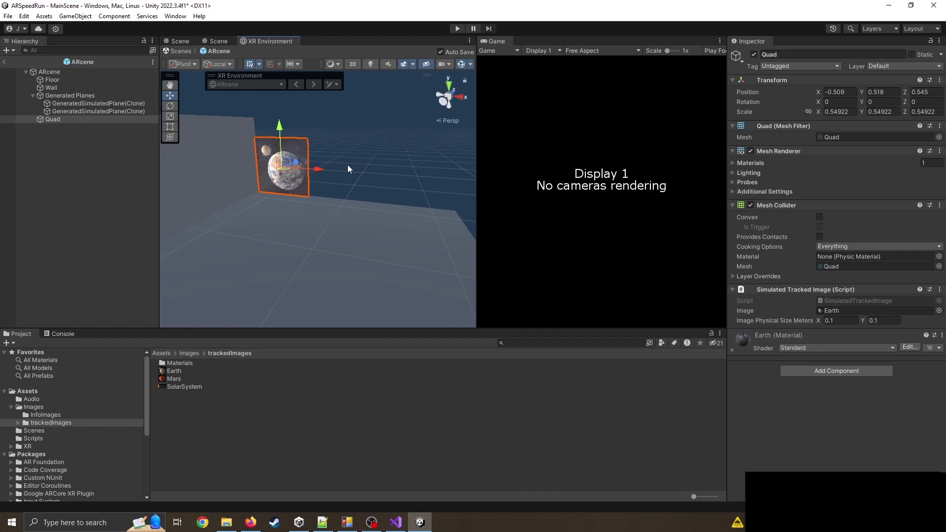
pyautogui.moveTo(318, 169)
pyautogui.mouseDown()
pyautogui.moveTo(342, 170)
pyautogui.moveTo(332, 170)
pyautogui.mouseUp()
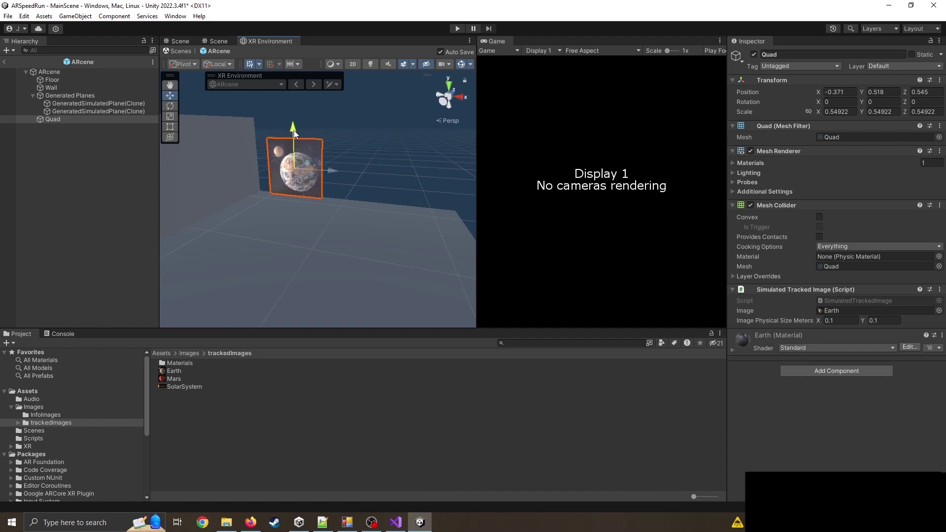
pyautogui.moveTo(294, 133)
pyautogui.mouseDown()
pyautogui.moveTo(294, 175)
pyautogui.moveTo(294, 146)
pyautogui.mouseUp()
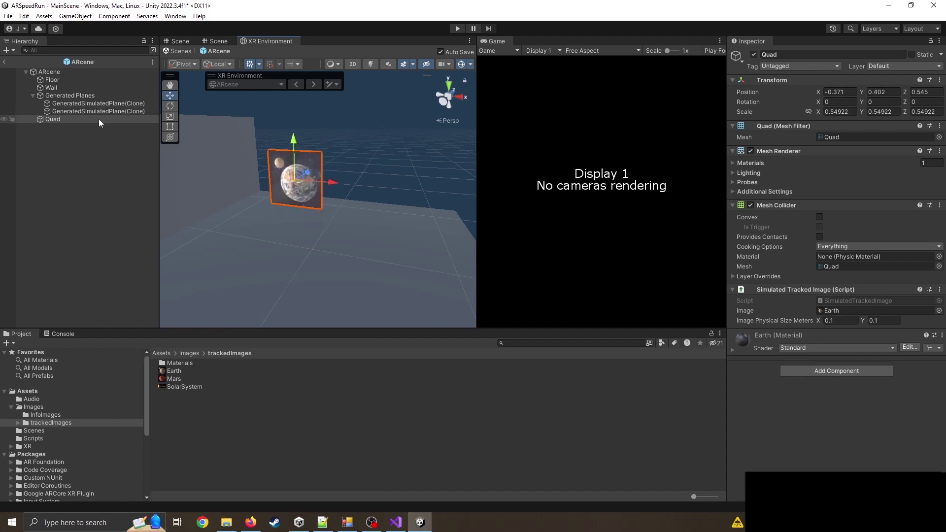
# Duplicate the Quad and name the original Earth and the copy mars.
pyautogui.rightClick(58, 119)
pyautogui.click(111, 182)
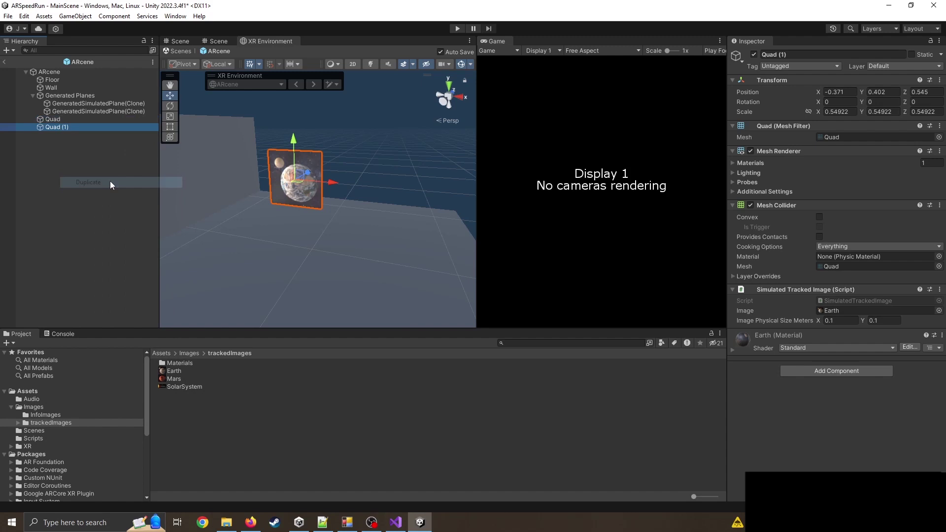
pyautogui.click(69, 120)
pyautogui.click(77, 119)
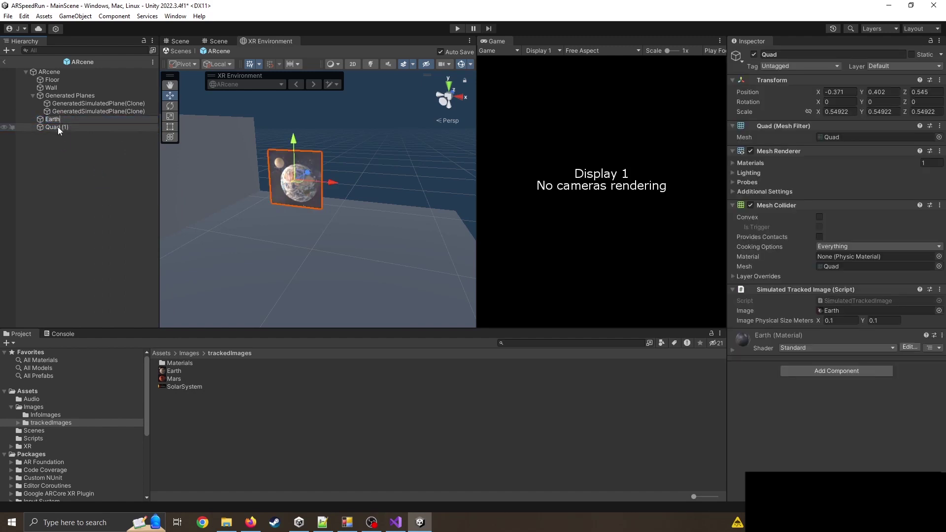
pyautogui.click(68, 128)
pyautogui.click(68, 127)
pyautogui.write('<')
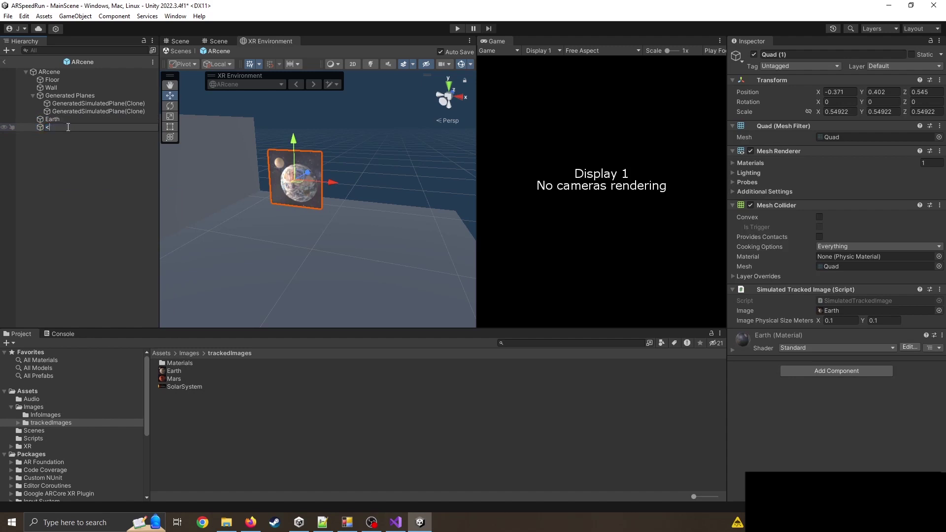
pyautogui.write('ars')
pyautogui.press('Return')
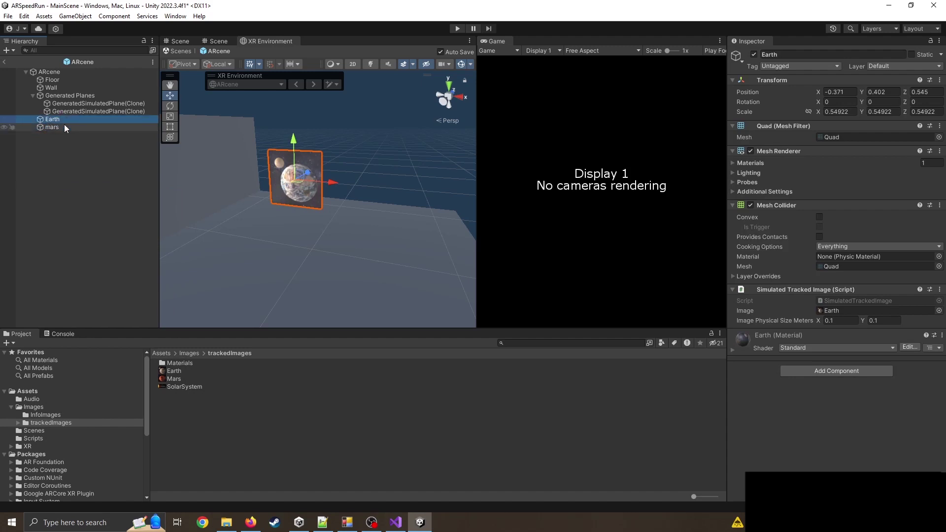
# Give mars the Mars material and tracked image, and move it right to X 0.284.
pyautogui.moveTo(188, 380); pyautogui.dragTo(801, 422)
pyautogui.moveTo(183, 381); pyautogui.dragTo(843, 316)
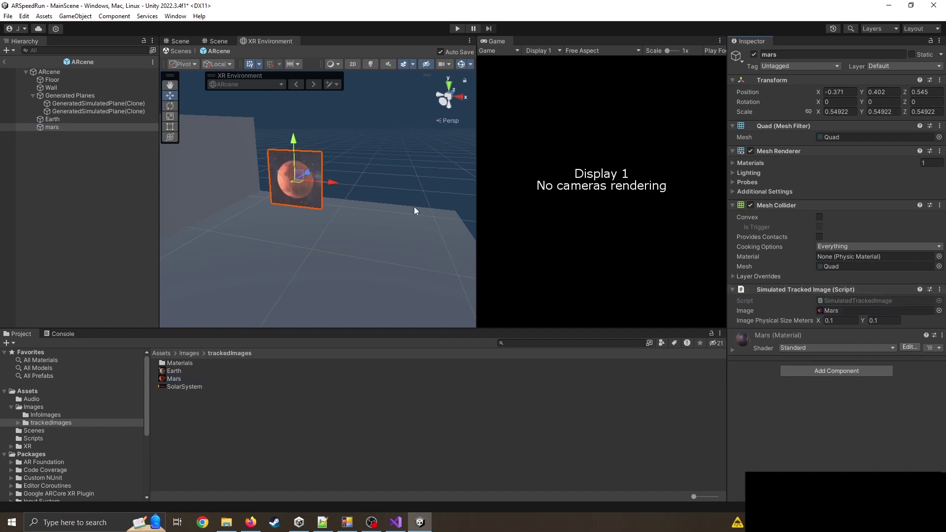
pyautogui.moveTo(336, 181); pyautogui.dragTo(406, 188)
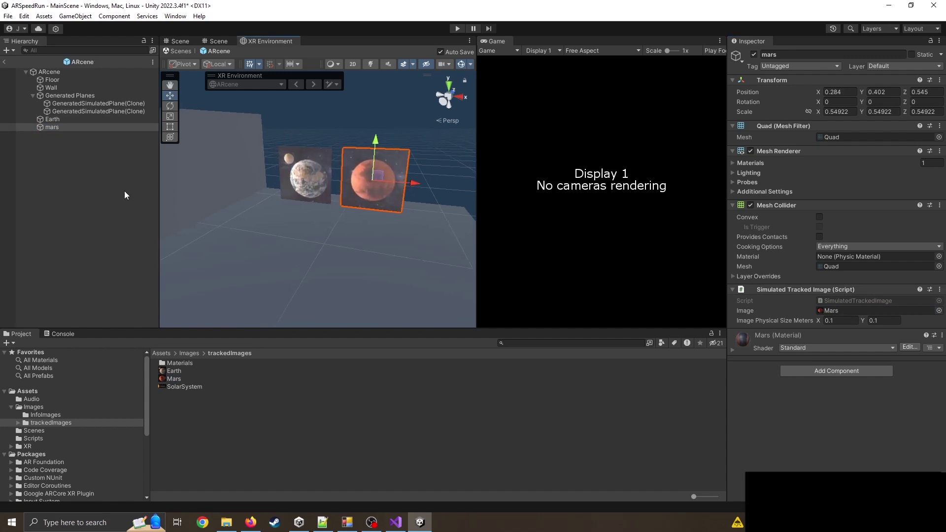
# Create a new Quad with the SolarSystem material and scale it up as a backdrop.
pyautogui.rightClick(58, 161)
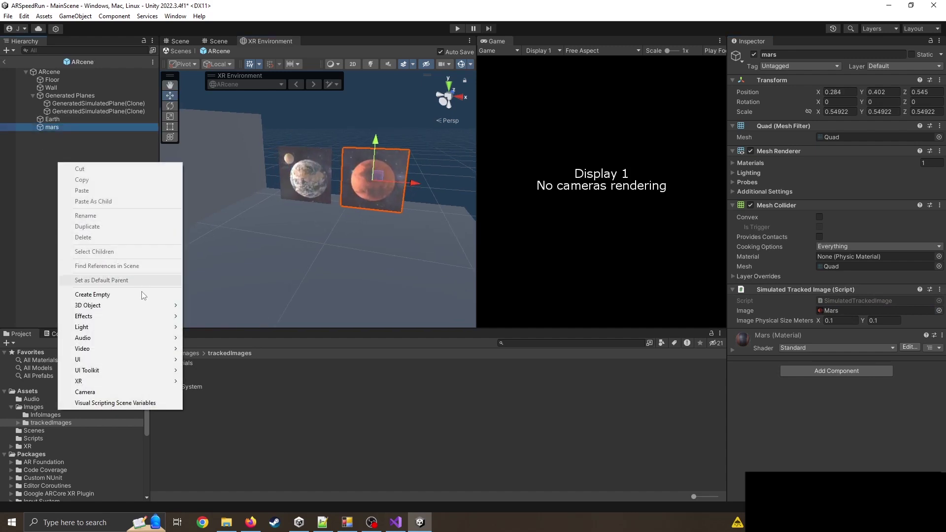
pyautogui.moveTo(139, 307)
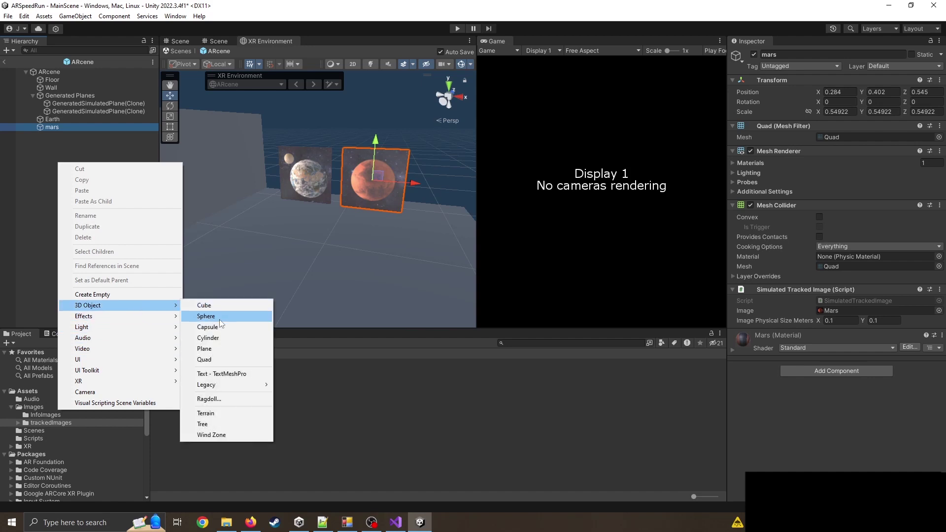
pyautogui.click(226, 359)
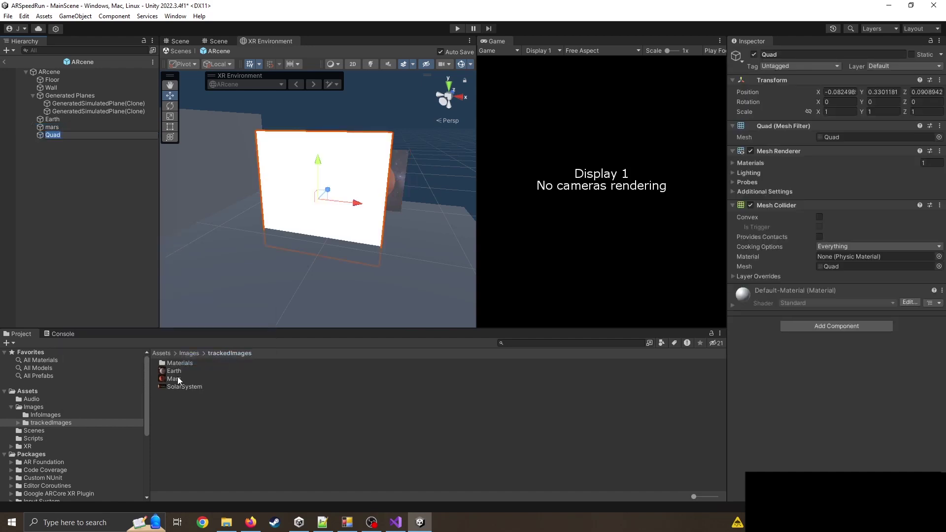
pyautogui.moveTo(176, 385); pyautogui.dragTo(416, 182)
pyautogui.press('r')
pyautogui.moveTo(332, 145); pyautogui.dragTo(336, 122)
# Delete the Floor and Wall, then push the solar-system backdrop further back and widen it.
pyautogui.scroll(5, 344, 189)
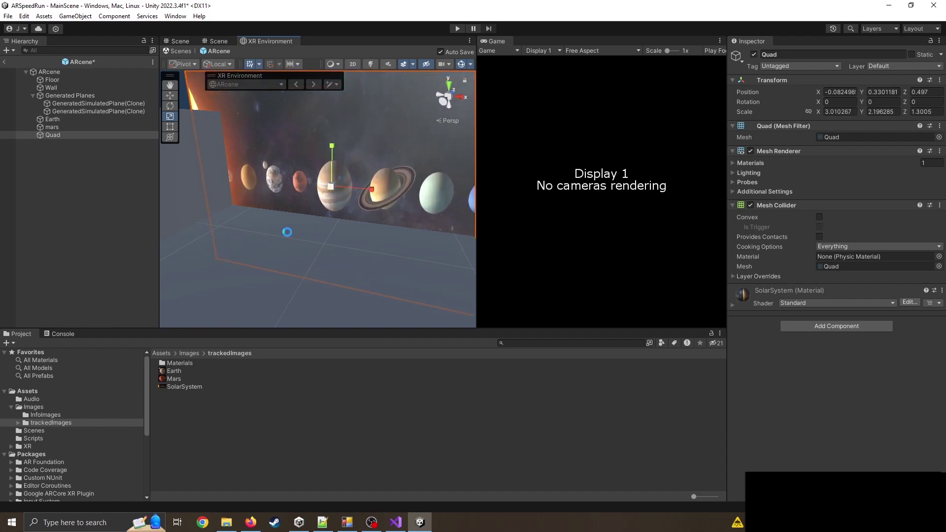
pyautogui.click(266, 266)
pyautogui.press('Delete')
pyautogui.click(203, 223)
pyautogui.press('Delete')
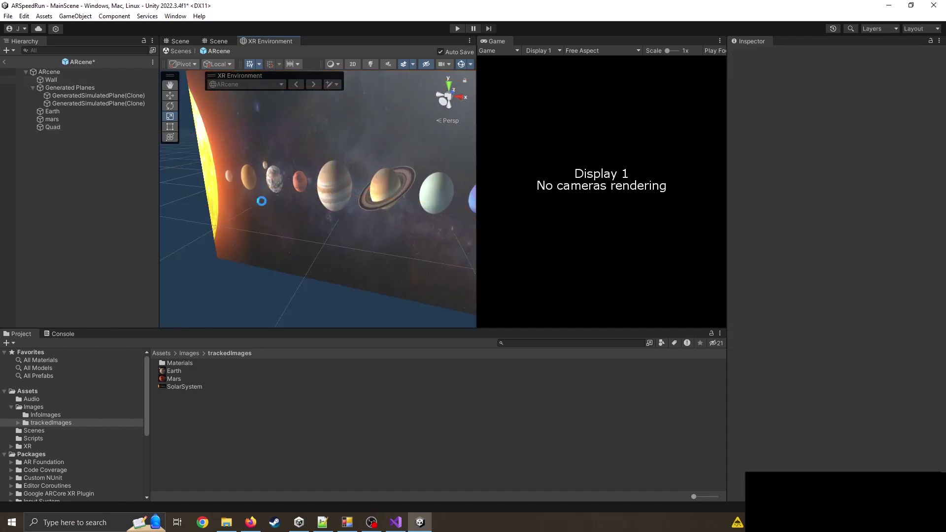
pyautogui.click(320, 156)
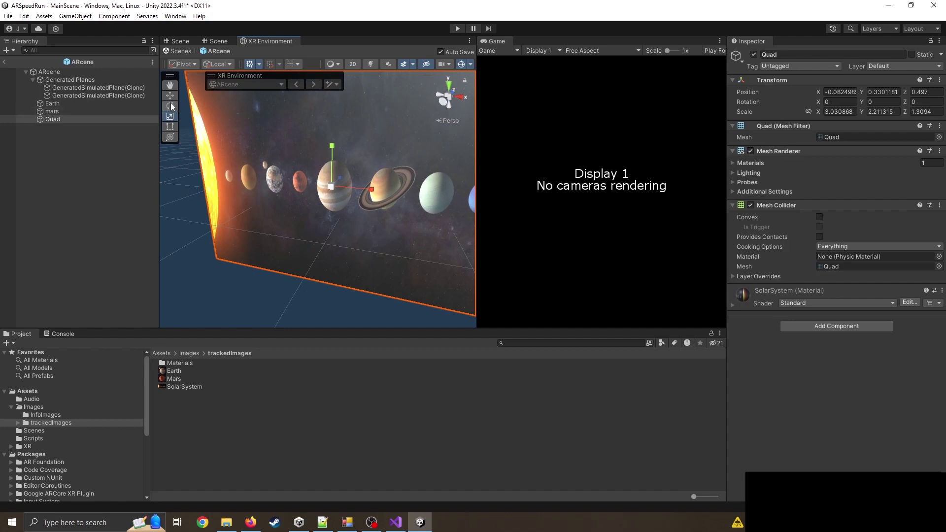
pyautogui.press('w')
pyautogui.moveTo(344, 184); pyautogui.dragTo(260, 207)
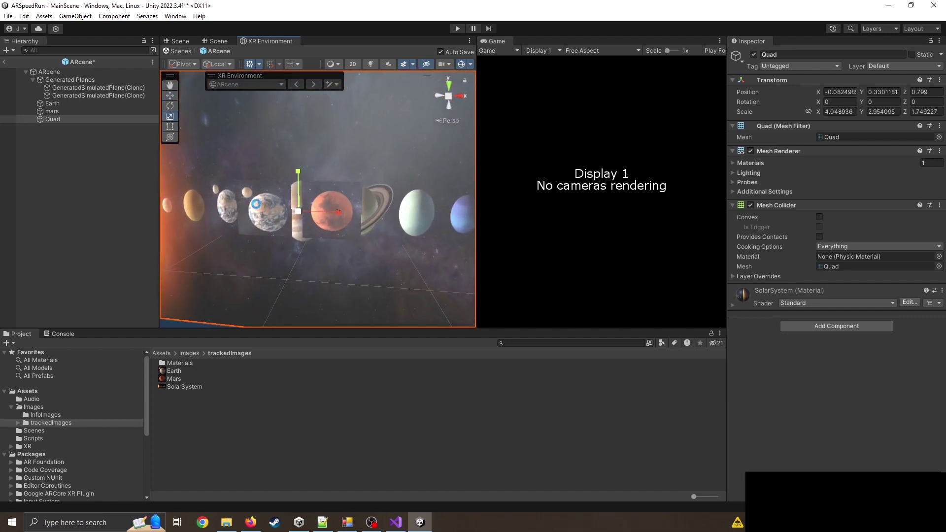
pyautogui.moveTo(338, 213); pyautogui.dragTo(368, 208)
# Place Earth and mars over their planets, with mars at X -0.794, Y 0.362, Z 0.851.
pyautogui.scroll(-3, 296, 230)
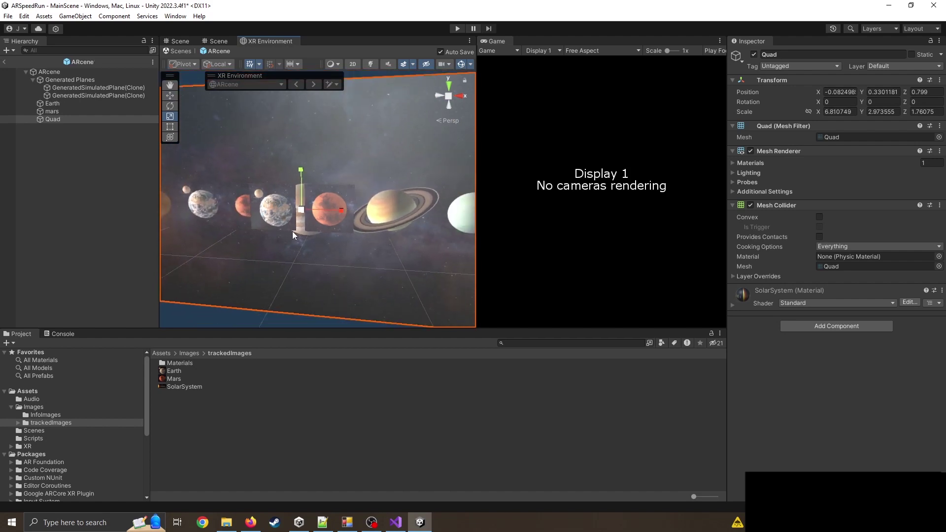
pyautogui.click(289, 206)
pyautogui.moveTo(290, 203); pyautogui.dragTo(245, 195)
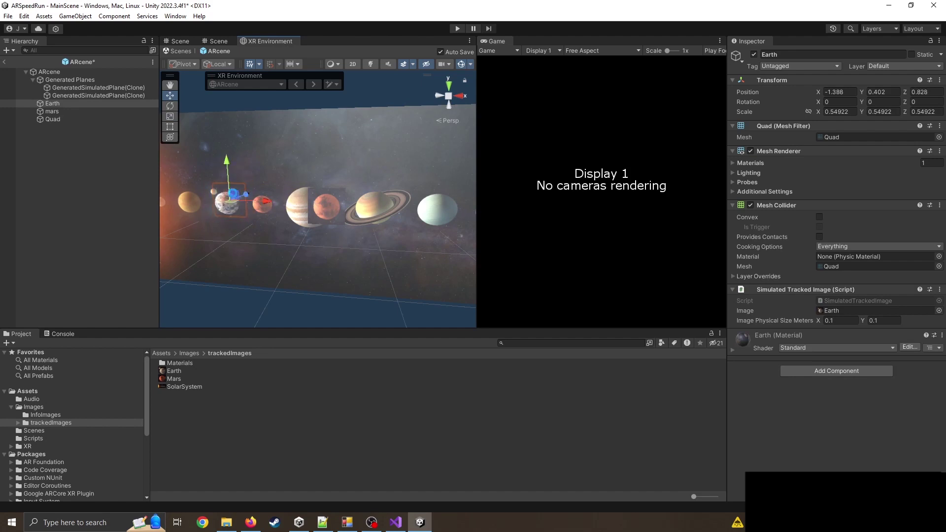
pyautogui.click(52, 112)
pyautogui.moveTo(367, 217); pyautogui.dragTo(298, 186)
pyautogui.moveTo(298, 186)
pyautogui.mouseDown(button='right')
pyautogui.moveTo(327, 169)
pyautogui.moveTo(294, 216)
pyautogui.moveTo(313, 195)
pyautogui.moveTo(312, 203)
pyautogui.moveTo(345, 200)
pyautogui.moveTo(301, 196)
pyautogui.mouseUp(button='right')
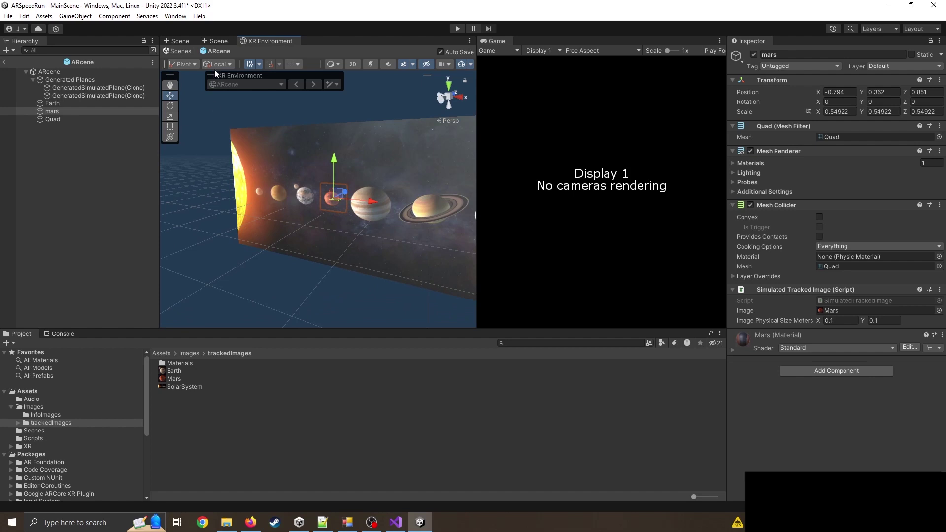
# Return to MainScene and add an XR > AR Session to the Hierarchy.
pyautogui.click(179, 52)
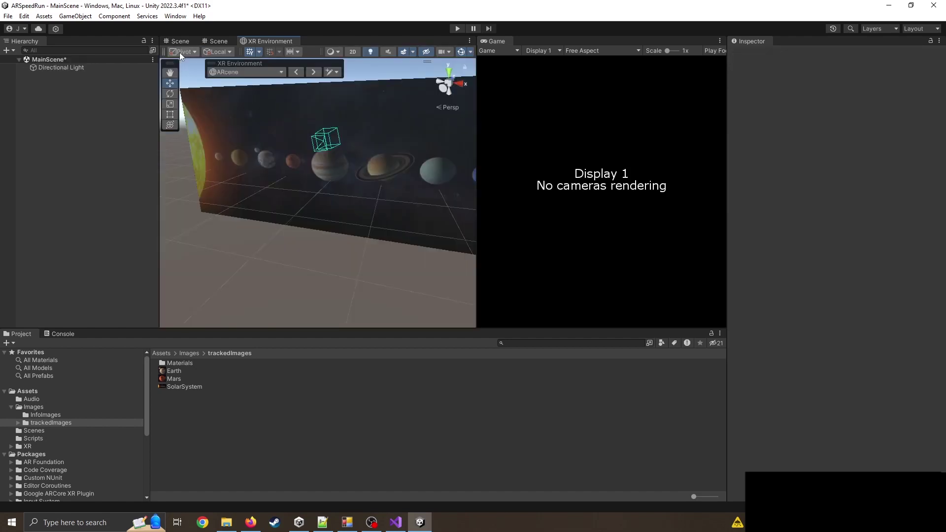
pyautogui.moveTo(337, 211); pyautogui.dragTo(274, 154, button='right')
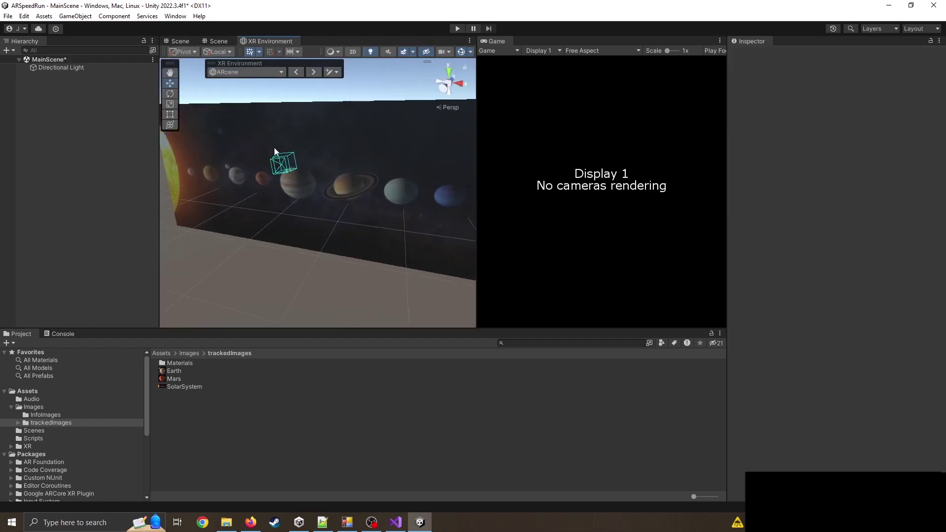
pyautogui.rightClick(81, 121)
pyautogui.moveTo(149, 337)
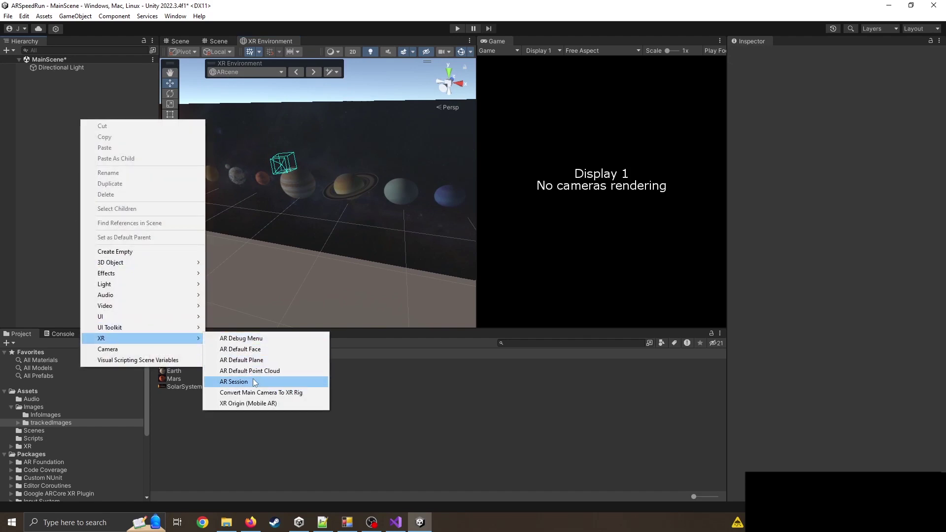
pyautogui.click(233, 381)
pyautogui.click(59, 112)
# Add an XR > XR Origin (Mobile AR) to MainScene.
pyautogui.rightClick(59, 113)
pyautogui.moveTo(160, 335)
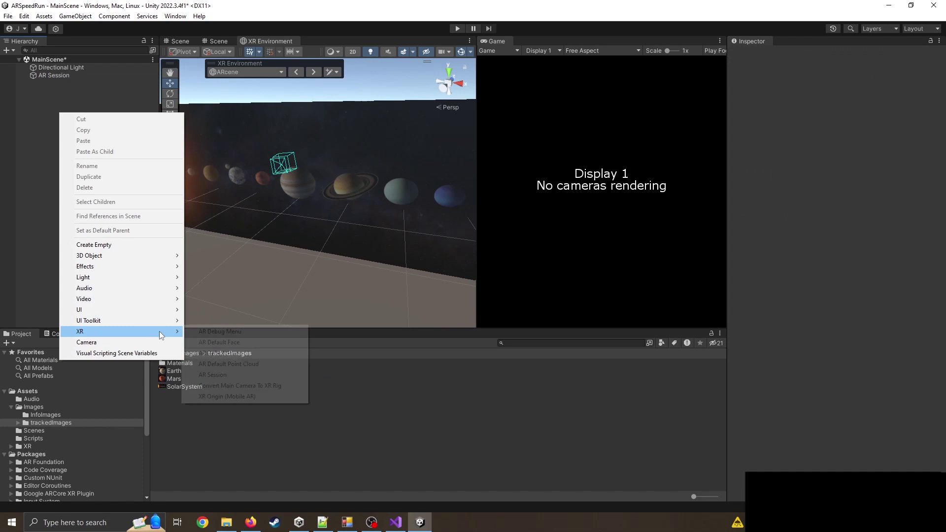
pyautogui.click(238, 395)
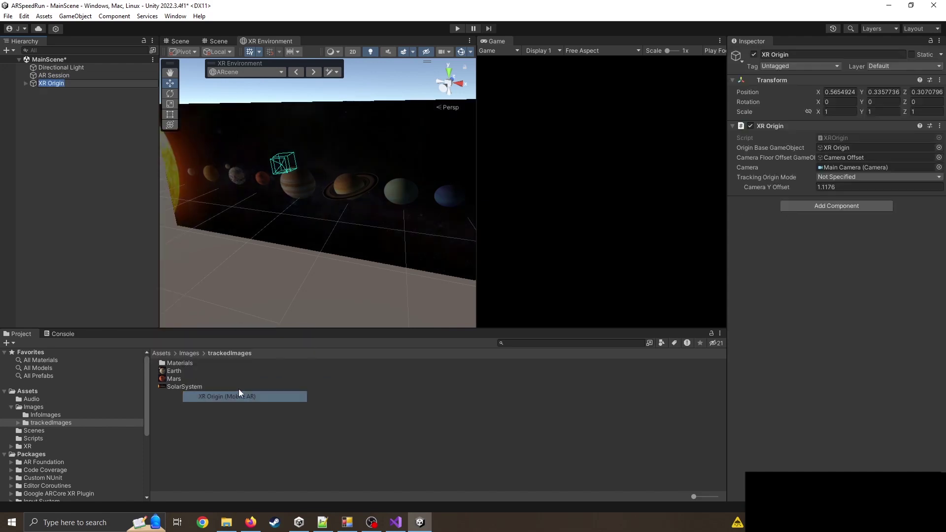
pyautogui.moveTo(283, 174); pyautogui.dragTo(341, 79, button='right')
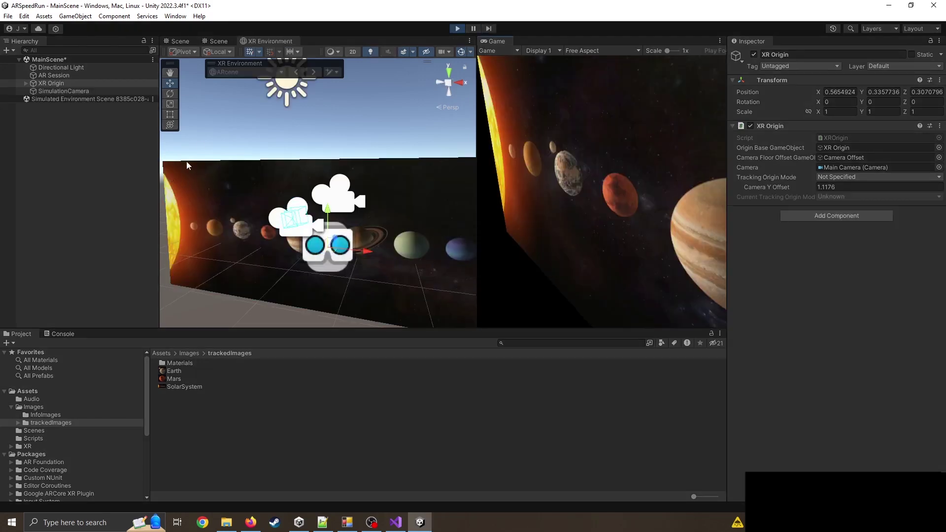
# Expand XR Origin to reveal Camera Offset and Trackables, and select Trackables.
pyautogui.click(25, 82)
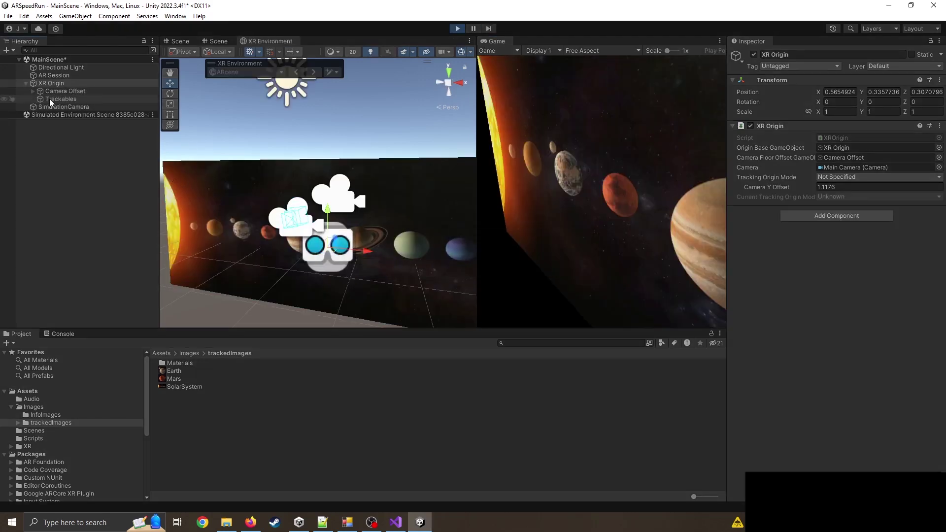
pyautogui.click(49, 98)
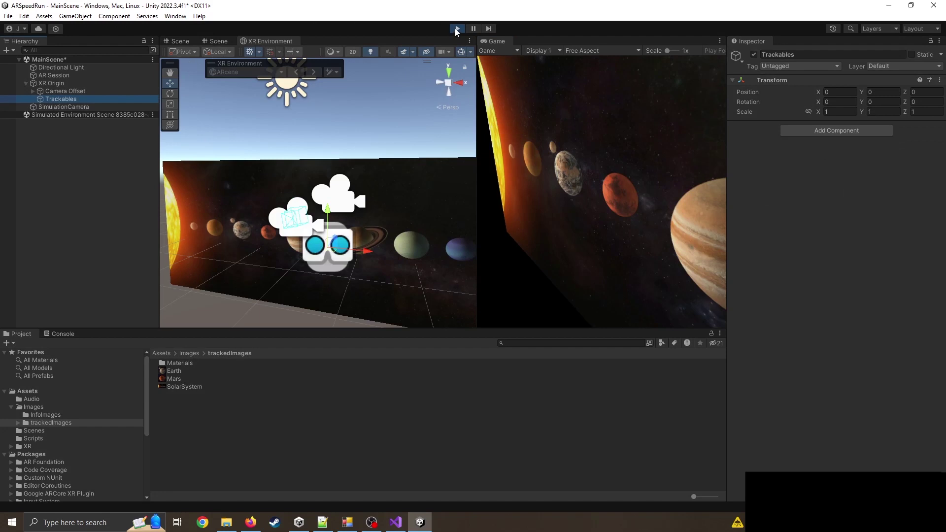
# Stop play mode and add an AR Tracked Image Manager component to XR Origin.
pyautogui.click(456, 30)
pyautogui.click(54, 84)
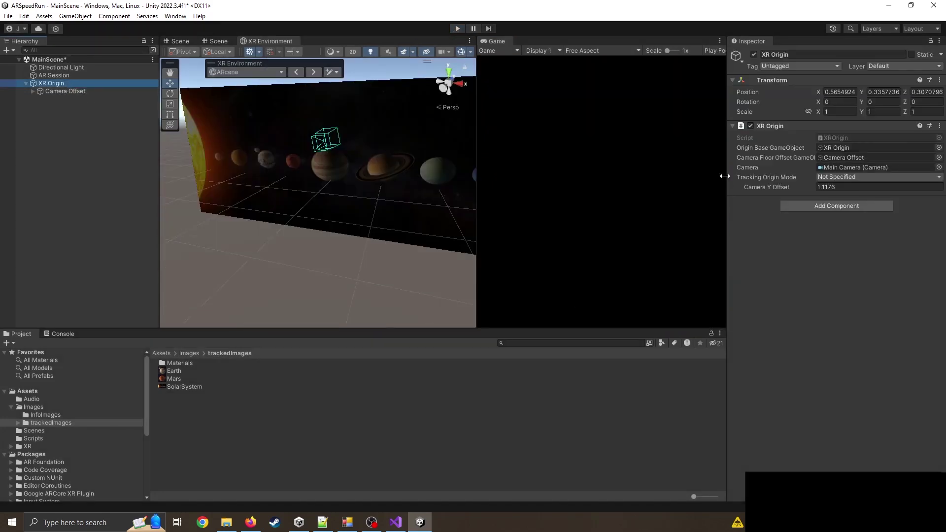
pyautogui.click(838, 203)
pyautogui.write('ima')
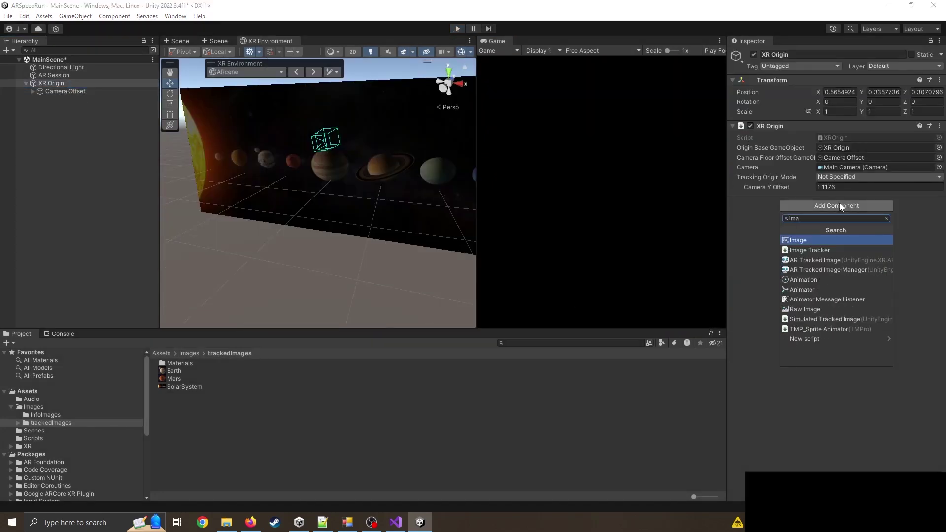
pyautogui.click(823, 270)
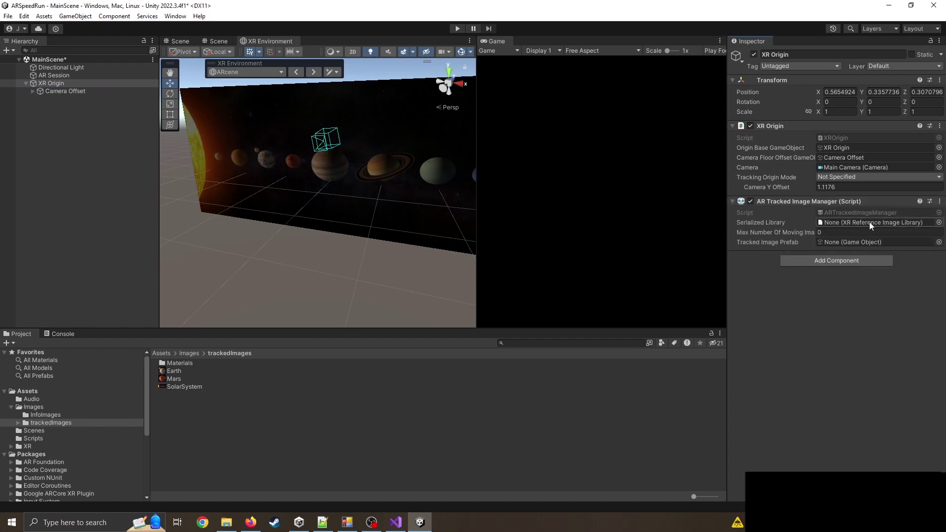
# Browse the trackedImages, Assets and Images folders' asset options, then clear the selection.
pyautogui.rightClick(292, 437)
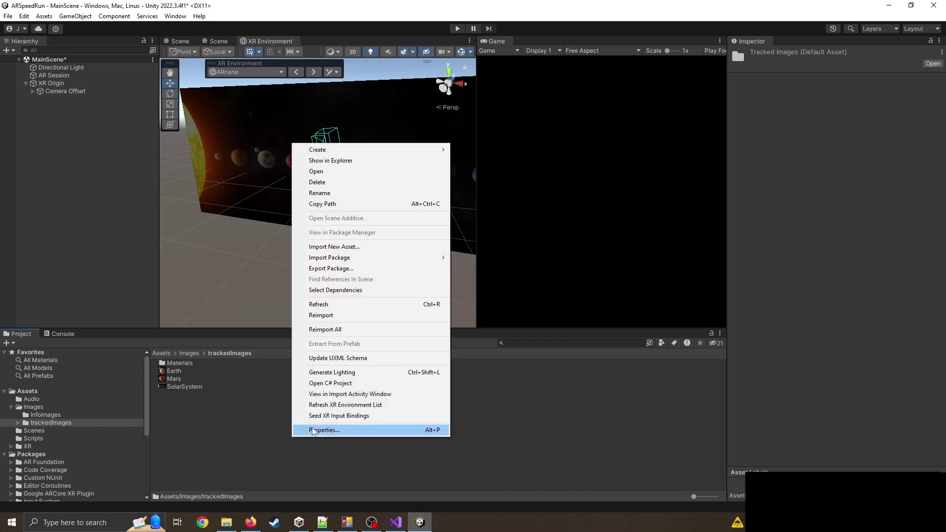
pyautogui.click(168, 353)
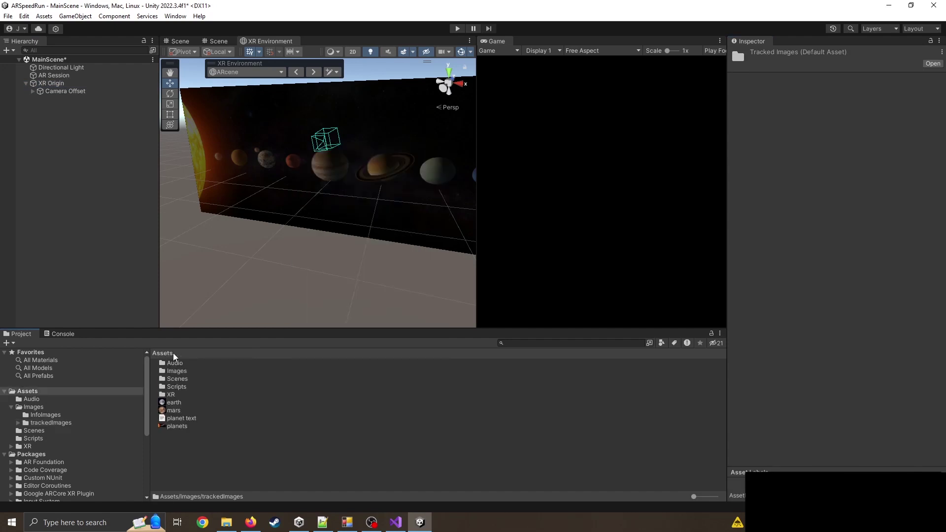
pyautogui.rightClick(287, 451)
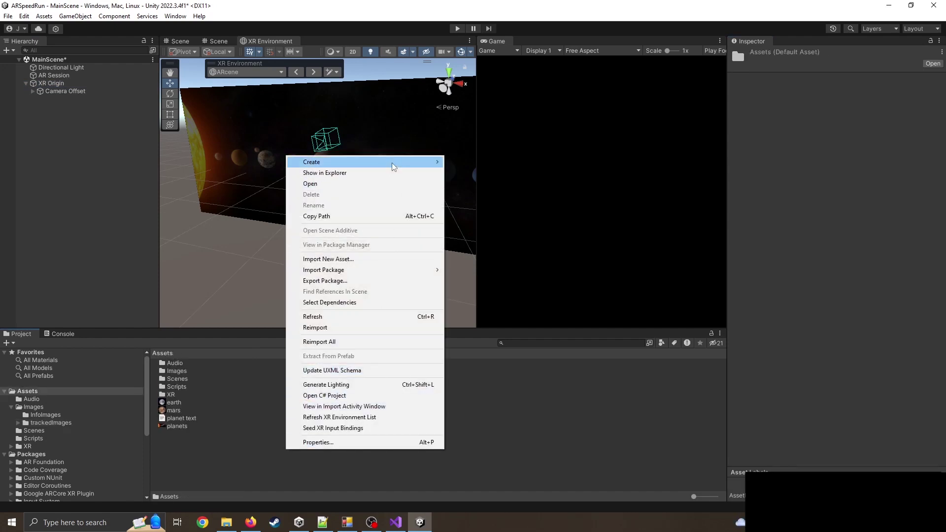
pyautogui.moveTo(394, 167)
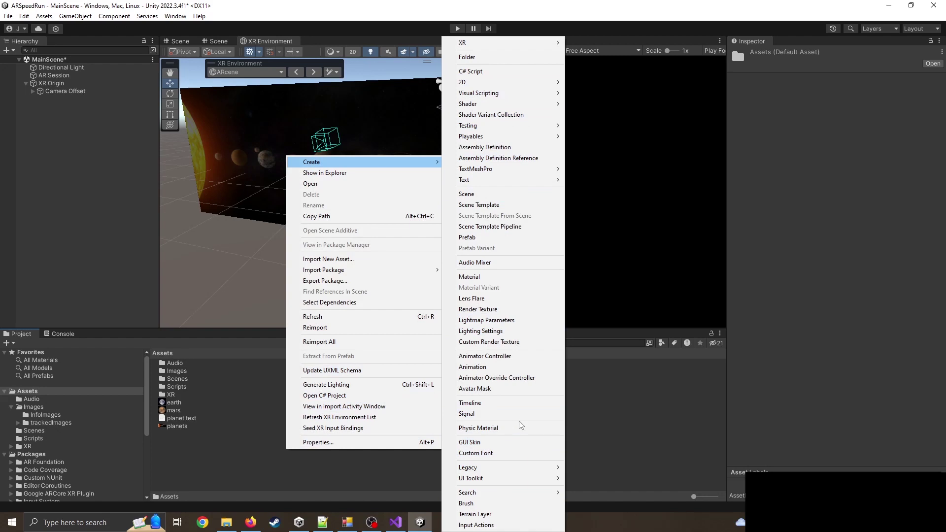
pyautogui.rightClick(230, 370)
pyautogui.rightClick(520, 418)
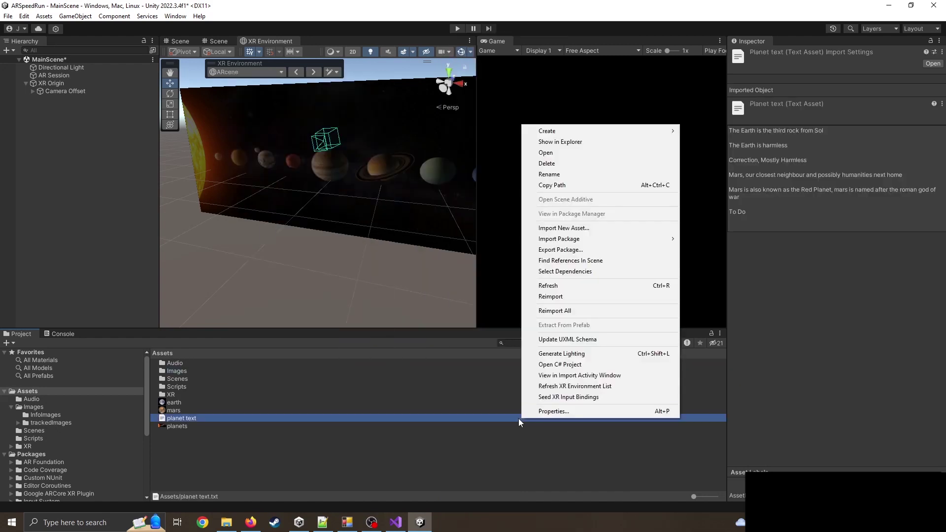
pyautogui.click(616, 443)
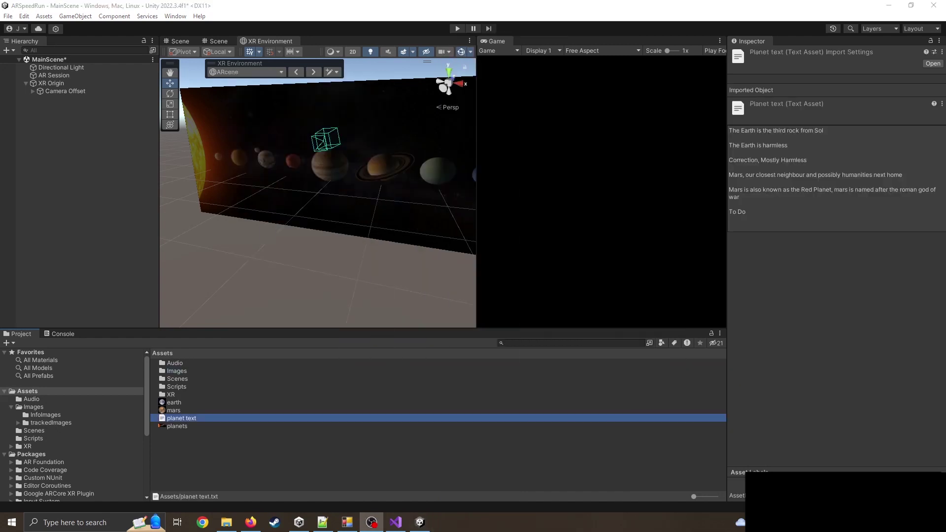
pyautogui.click(700, 444)
# Create an XR Reference Image Library named ReferenceImageLibrary in Assets and add an image entry.
pyautogui.rightClick(485, 446)
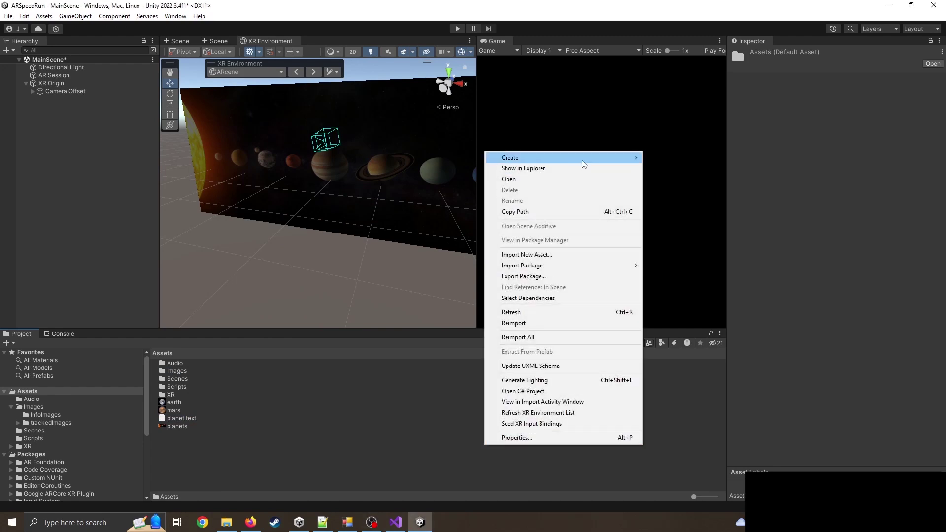
pyautogui.moveTo(582, 158)
pyautogui.moveTo(712, 40)
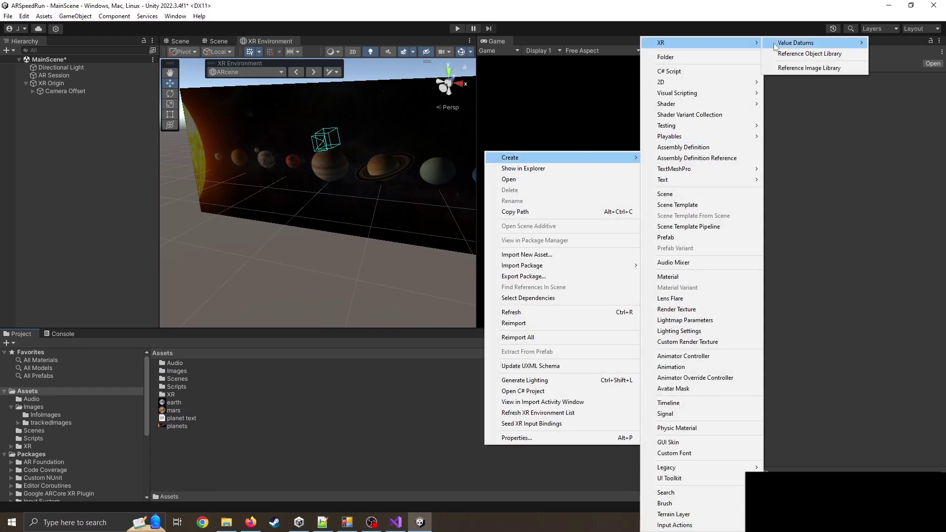
pyautogui.click(815, 68)
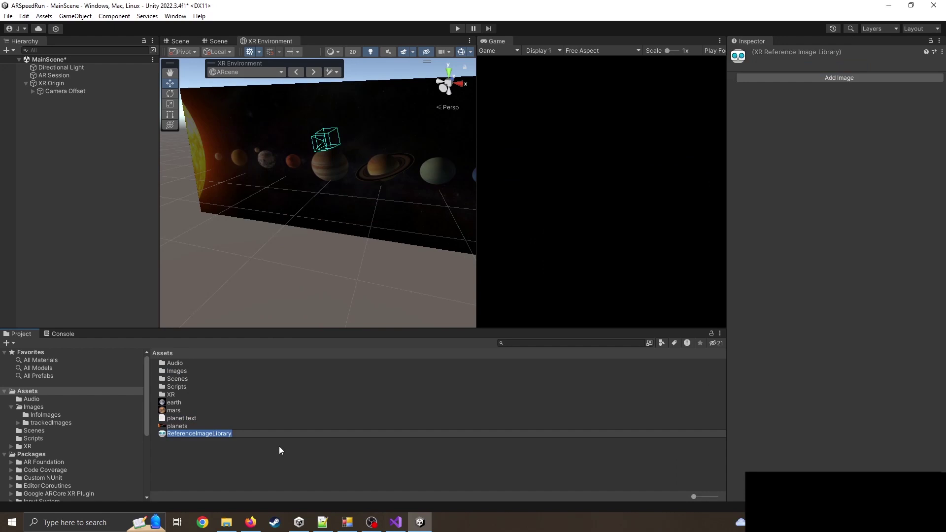
pyautogui.click(203, 436)
pyautogui.click(824, 79)
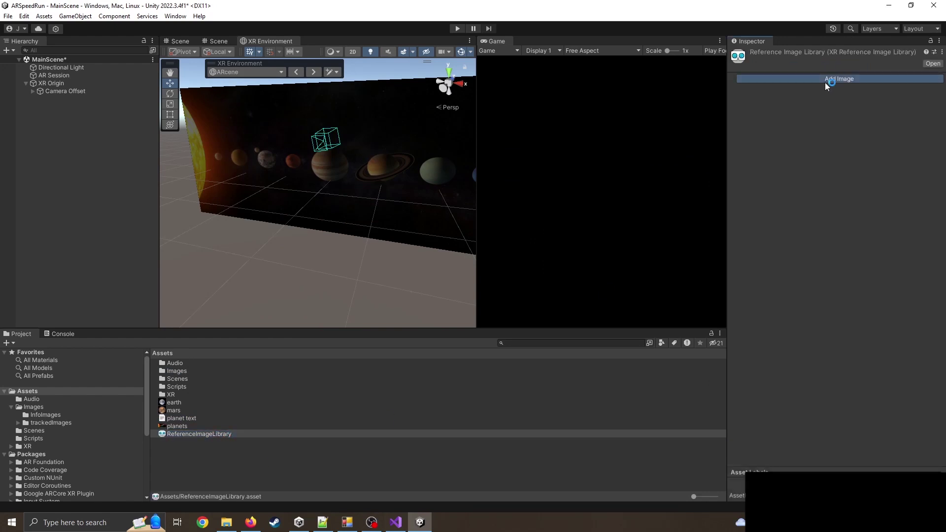
# Add a second image entry to ReferenceImageLibrary and reselect the library.
pyautogui.click(834, 144)
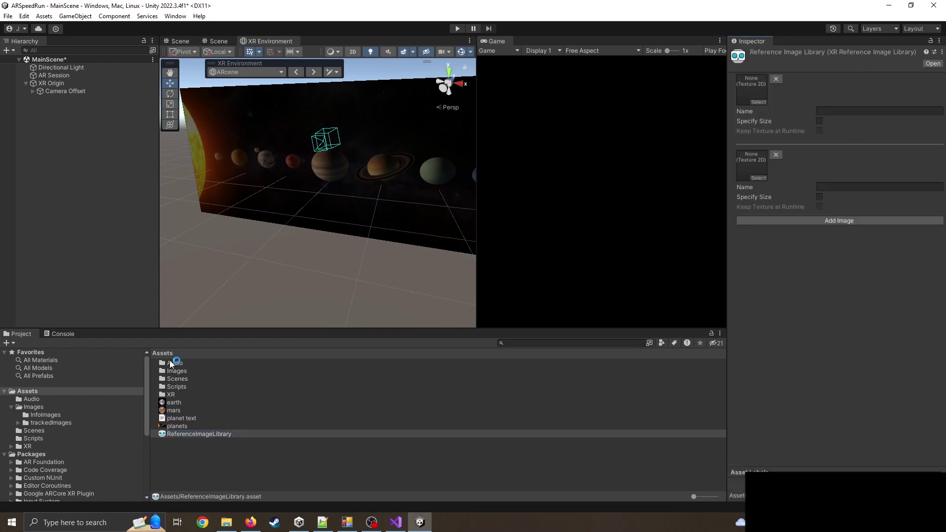
pyautogui.doubleClick(183, 370)
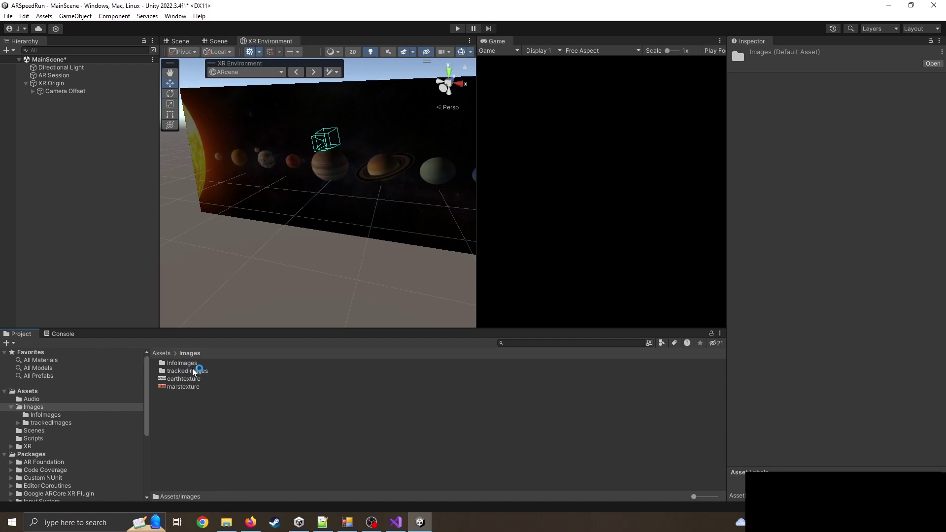
pyautogui.doubleClick(196, 371)
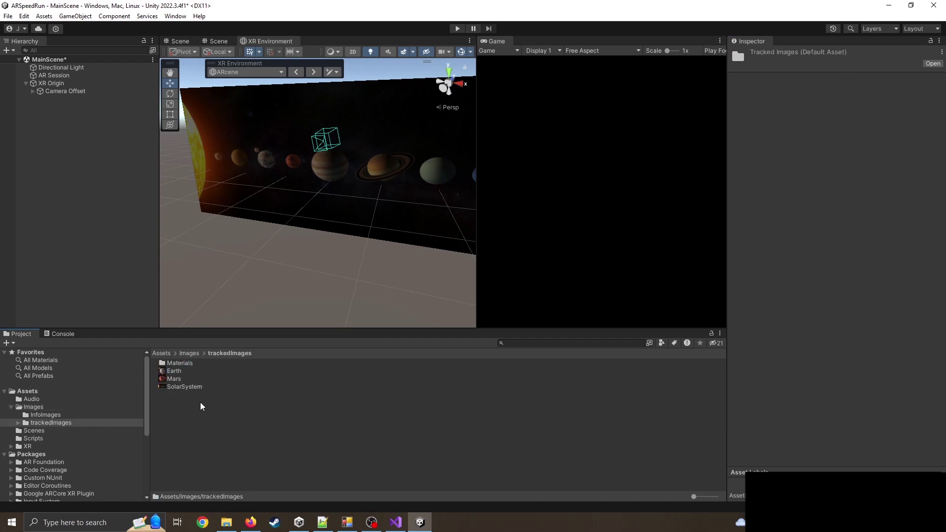
pyautogui.click(158, 354)
pyautogui.click(203, 433)
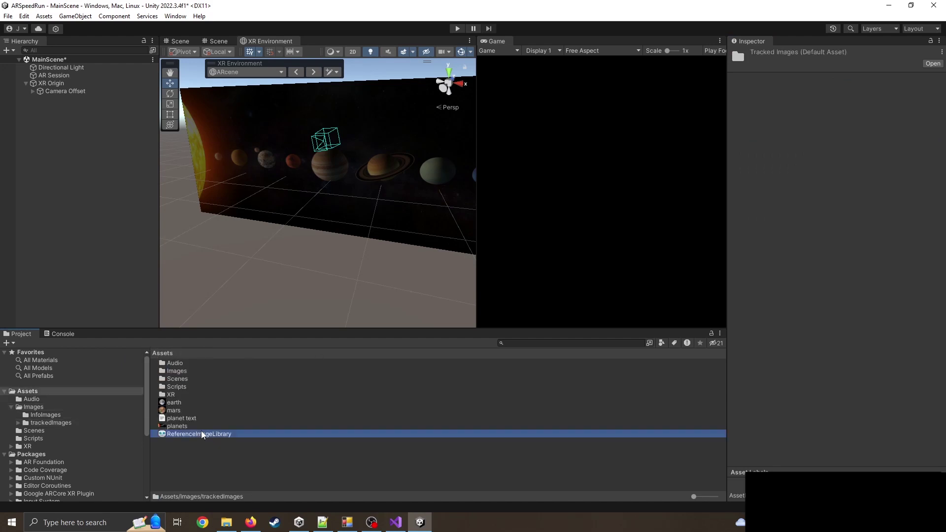
# Assign Mars to entry one with Keep Texture at Runtime, and Earth to entry two.
pyautogui.click(759, 103)
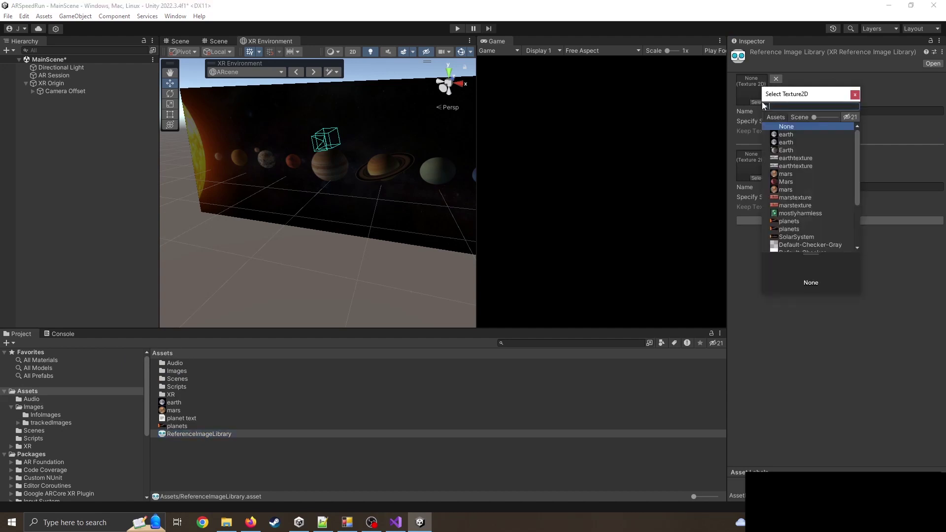
pyautogui.click(786, 182)
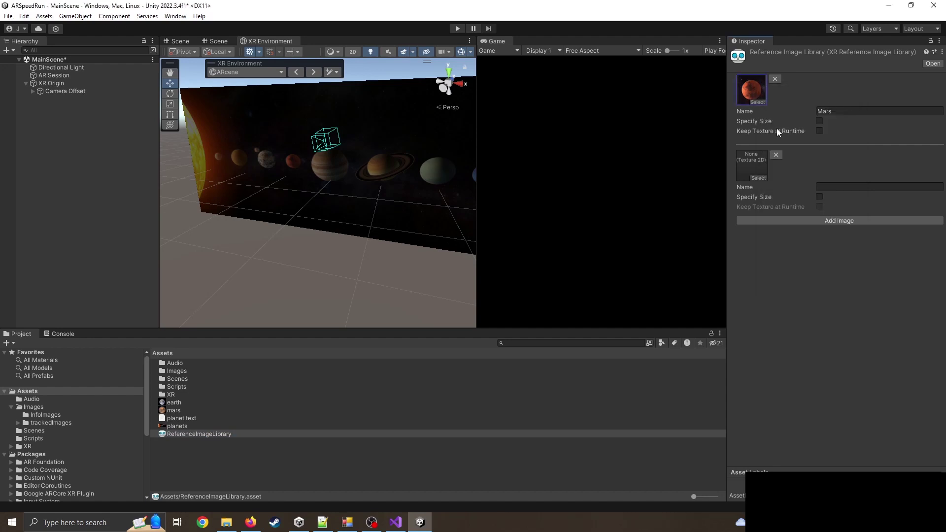
pyautogui.click(818, 131)
pyautogui.click(764, 176)
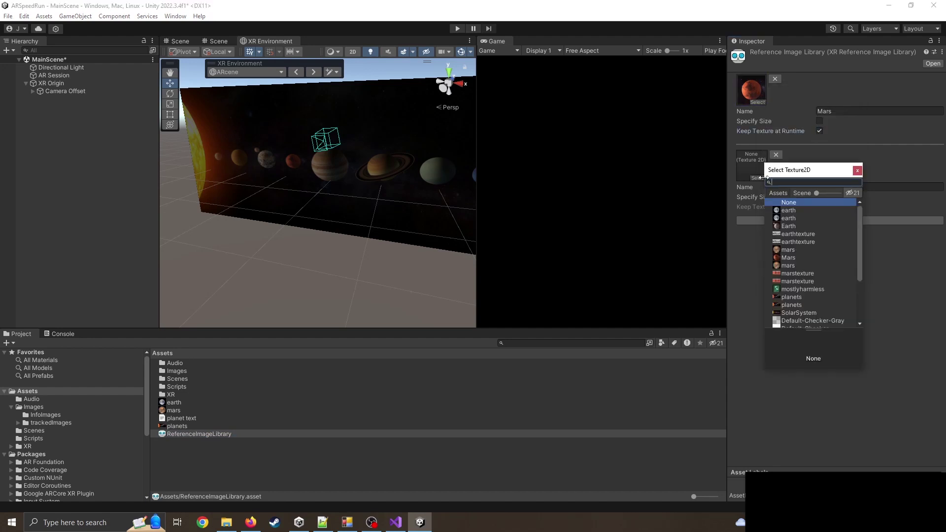
pyautogui.click(792, 216)
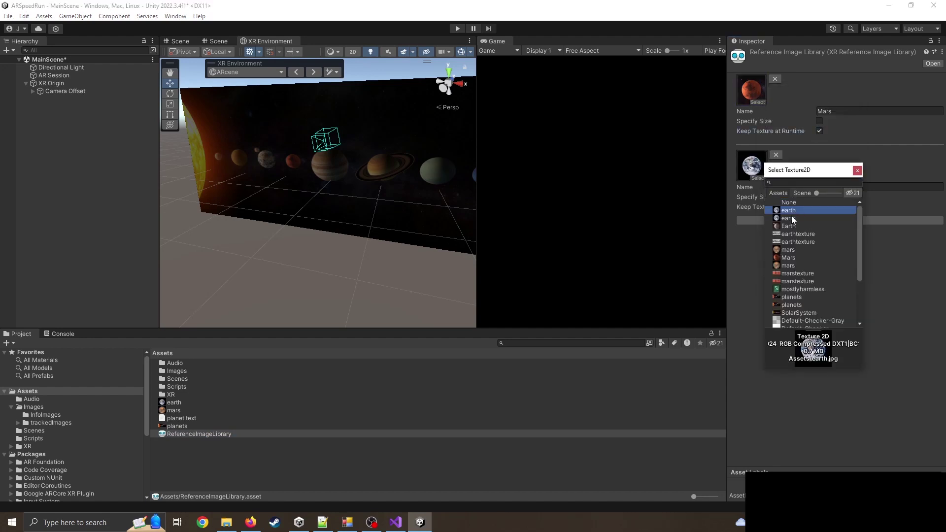
pyautogui.click(791, 225)
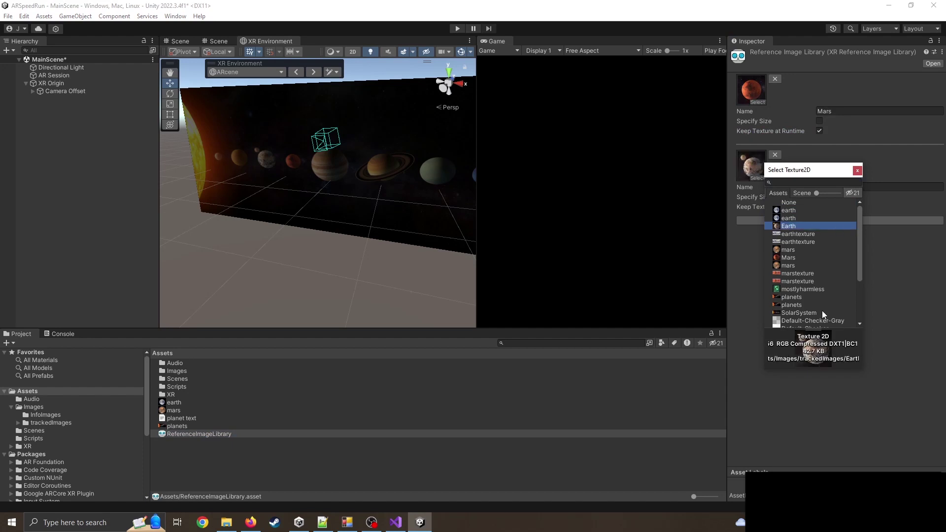
pyautogui.click(857, 170)
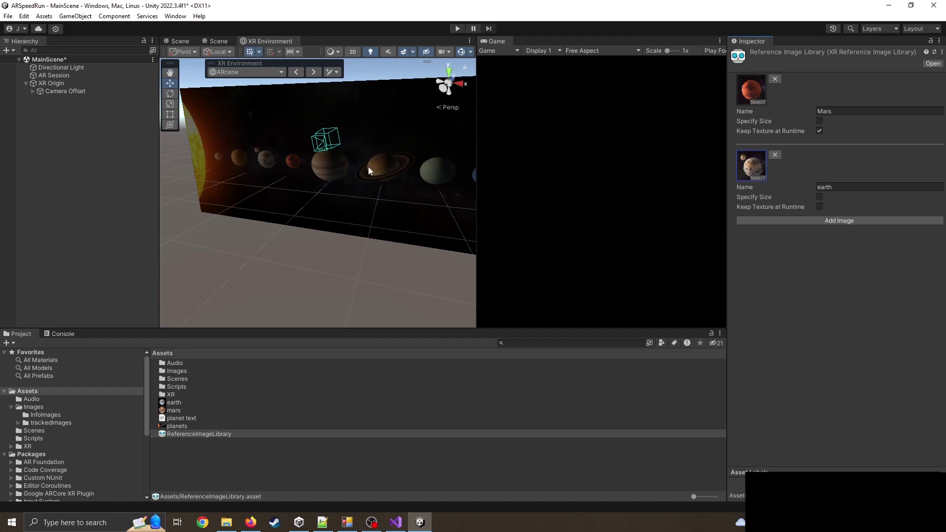
# Start play mode and drag ReferenceImageLibrary into XR Origin's Serialized Library field.
pyautogui.click(457, 28)
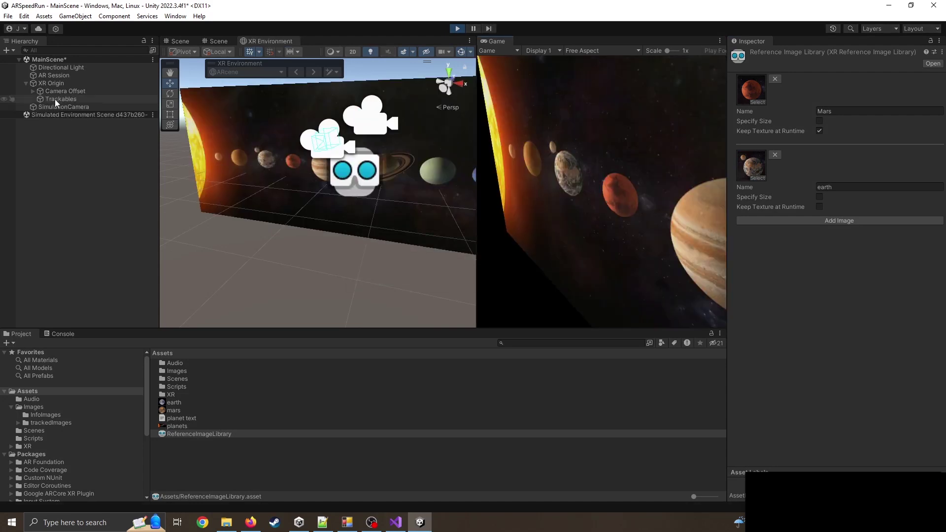
pyautogui.moveTo(338, 205); pyautogui.dragTo(399, 195, button='right')
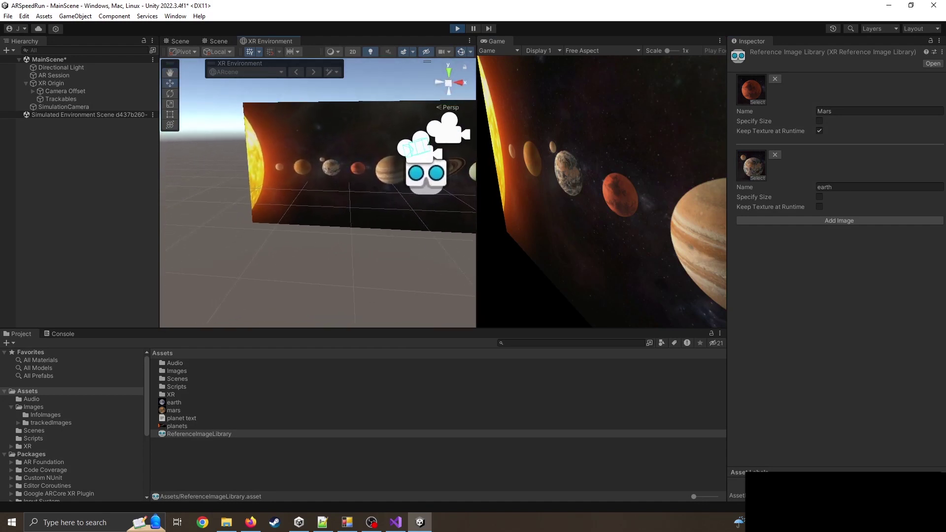
pyautogui.click(51, 82)
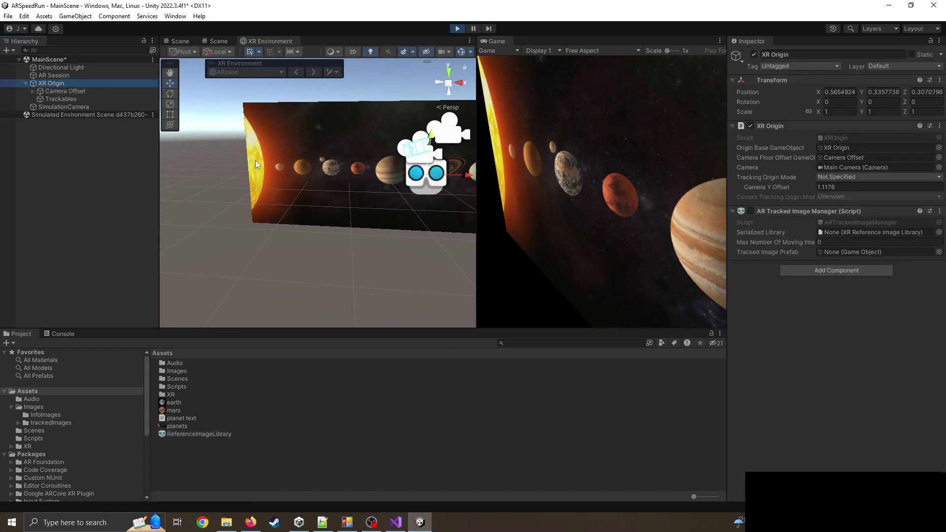
pyautogui.moveTo(202, 434); pyautogui.dragTo(854, 237)
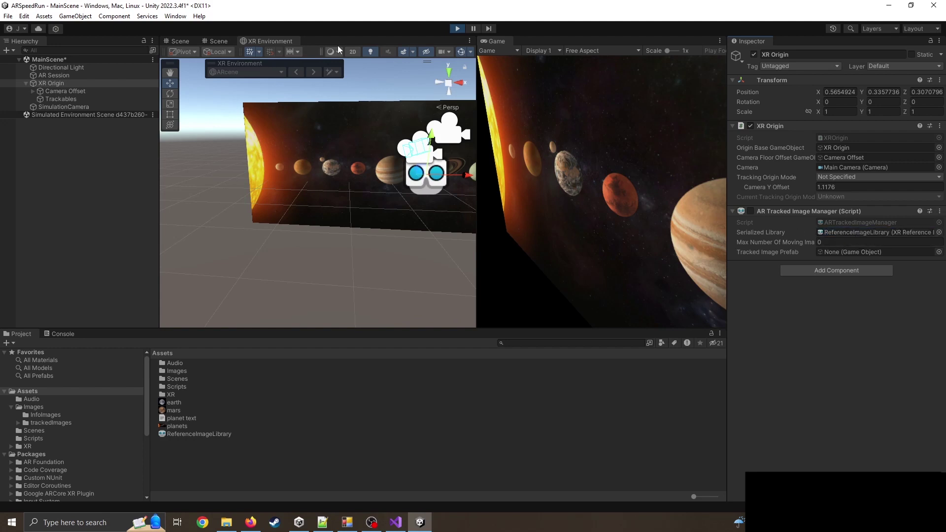
# Stop play, assign ReferenceImageLibrary as the Serialized Library, and start play again.
pyautogui.click(457, 28)
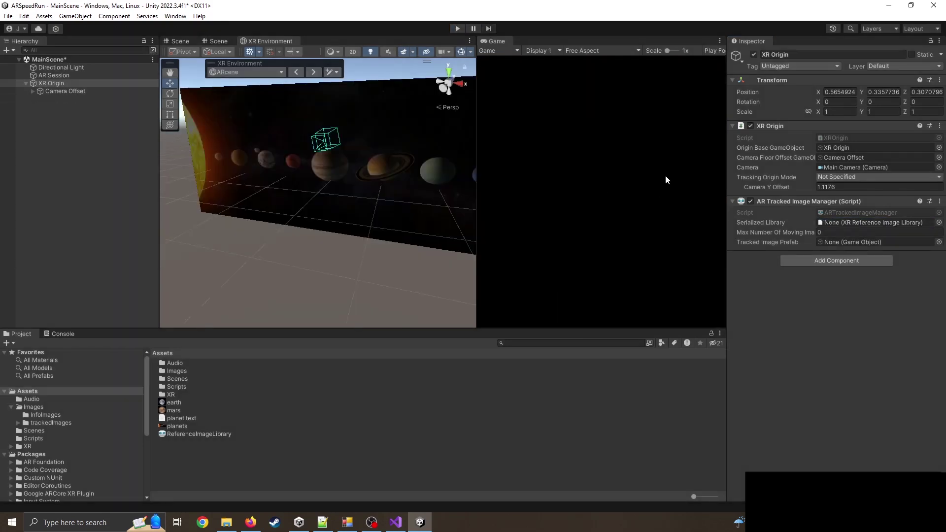
pyautogui.moveTo(185, 433); pyautogui.dragTo(852, 222)
pyautogui.click(457, 29)
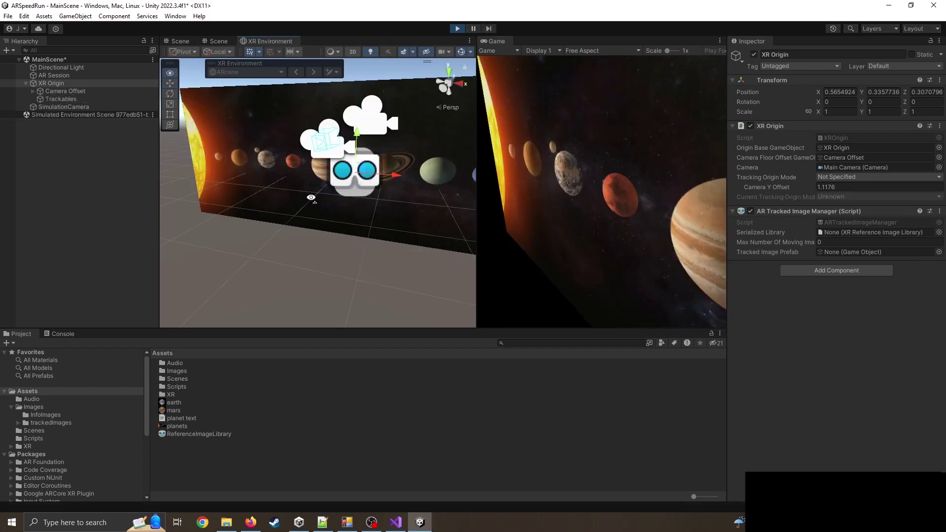
# Navigate the simulated environment and inspect the two detected ARTrackedImage objects under Trackables.
pyautogui.moveTo(328, 196)
pyautogui.mouseDown(button='right')
pyautogui.moveTo(383, 196)
pyautogui.moveTo(377, 170)
pyautogui.moveTo(355, 196)
pyautogui.moveTo(337, 170)
pyautogui.moveTo(327, 182)
pyautogui.mouseUp(button='right')
pyautogui.press('f')
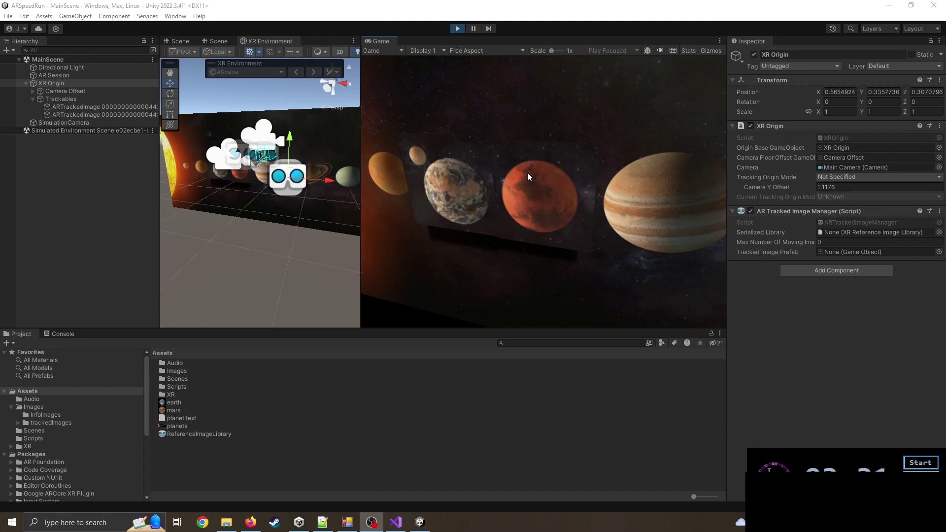
pyautogui.moveTo(483, 210); pyautogui.dragTo(433, 201, button='right')
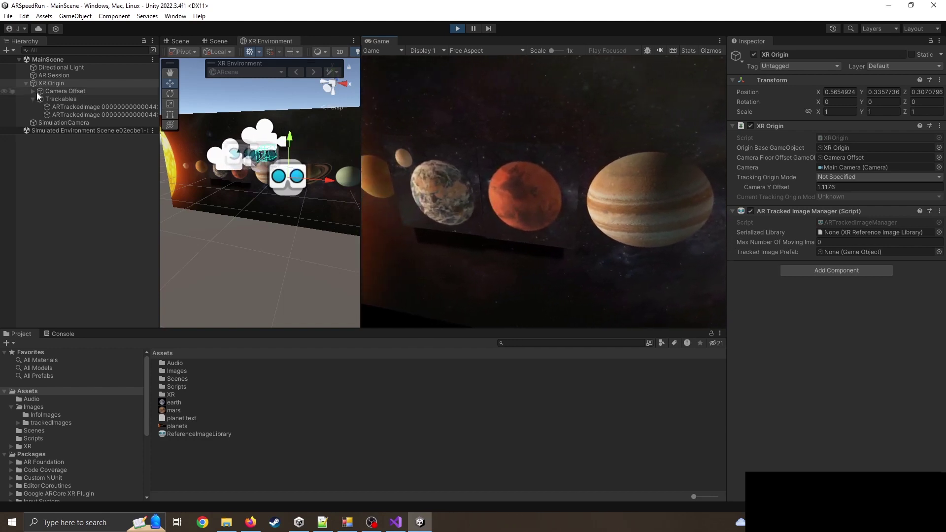
pyautogui.click(76, 107)
pyautogui.click(76, 113)
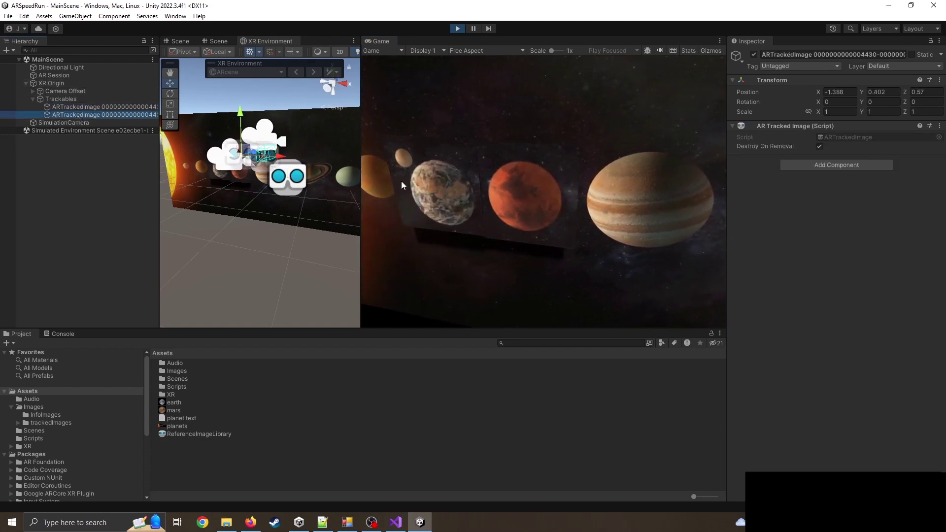
pyautogui.moveTo(443, 194); pyautogui.dragTo(472, 207, button='right')
# Stop play mode, select XR Origin, and open the Assets/Scripts folder.
pyautogui.press('a')
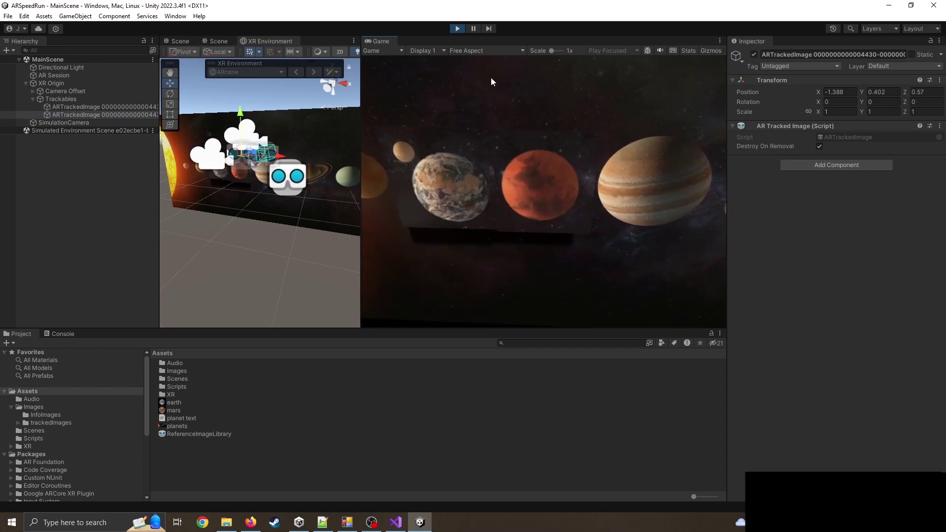
pyautogui.click(456, 29)
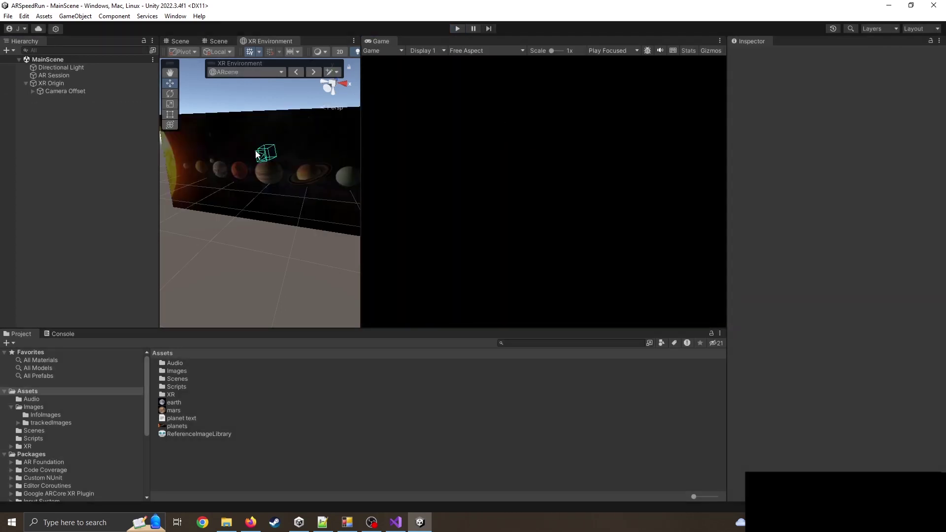
pyautogui.click(56, 83)
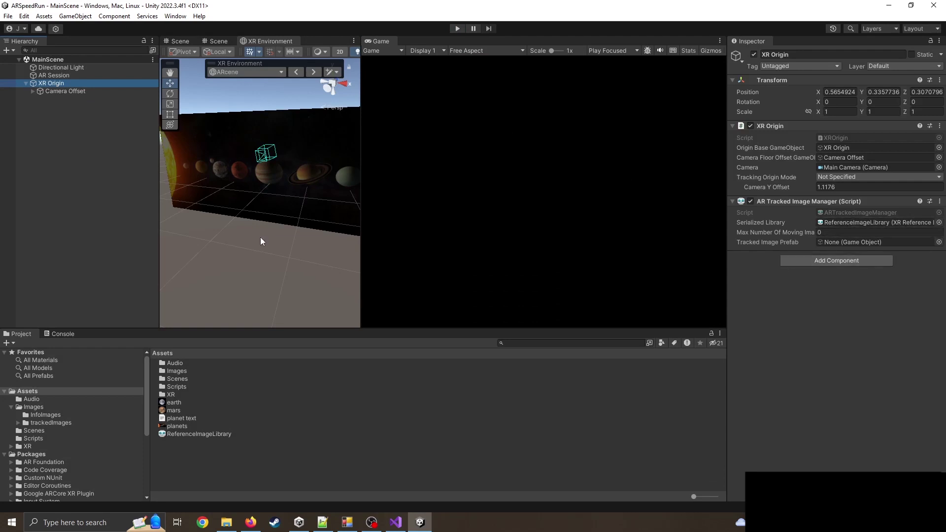
pyautogui.doubleClick(173, 386)
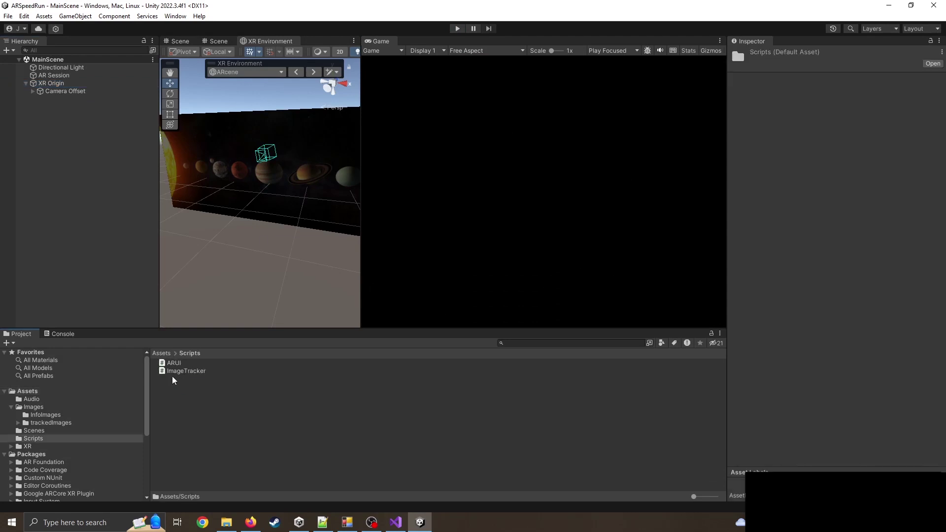
pyautogui.click(58, 83)
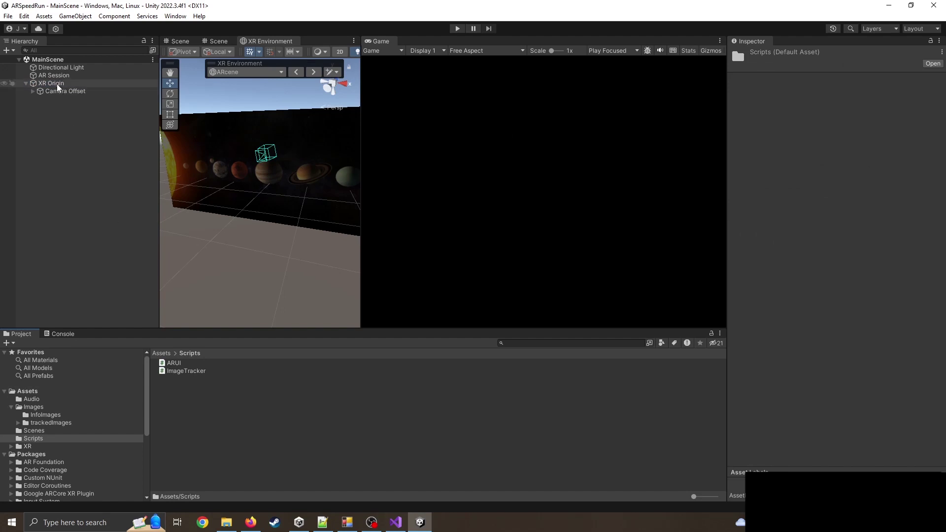
pyautogui.click(179, 363)
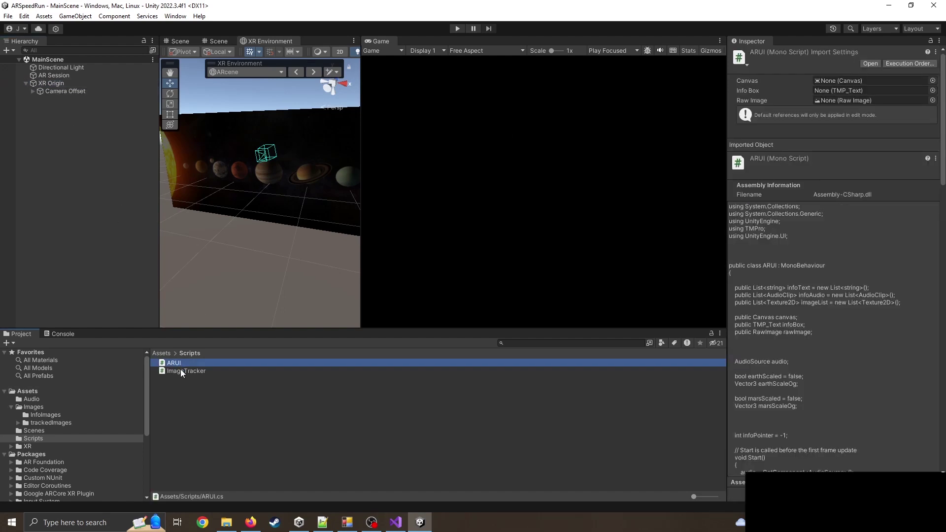
pyautogui.click(180, 369)
pyautogui.click(51, 83)
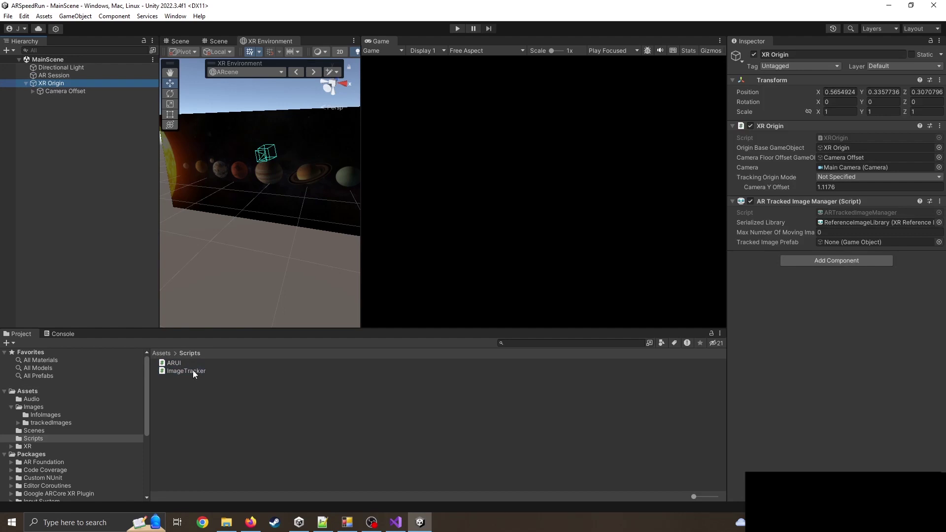
# Attach ImageTracker and ARUI to XR Origin and expand the Info Text, Info Audio and Image lists.
pyautogui.moveTo(193, 370); pyautogui.dragTo(788, 383)
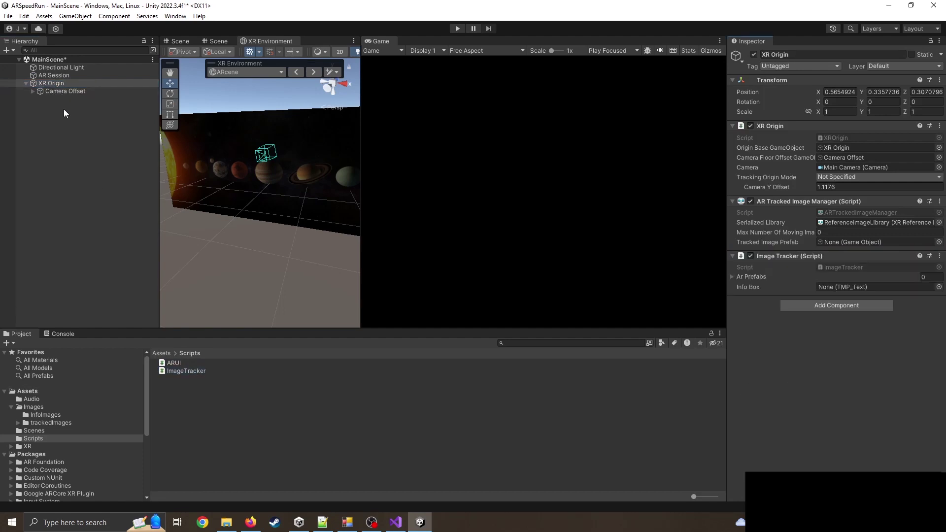
pyautogui.moveTo(170, 366); pyautogui.dragTo(831, 433)
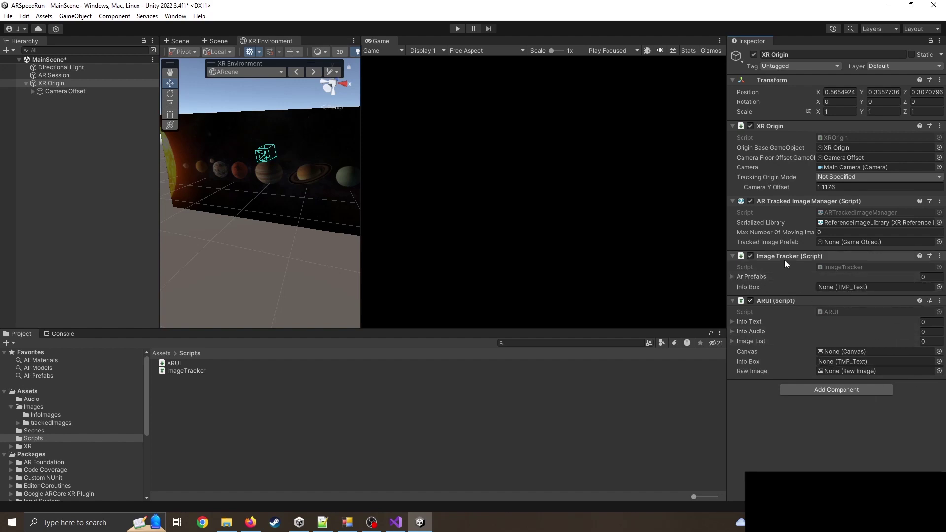
pyautogui.click(732, 275)
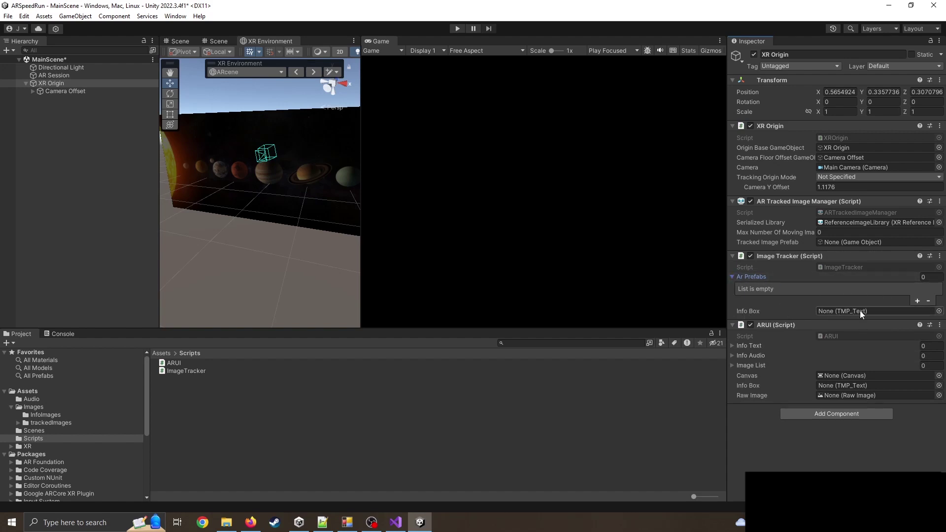
pyautogui.click(733, 276)
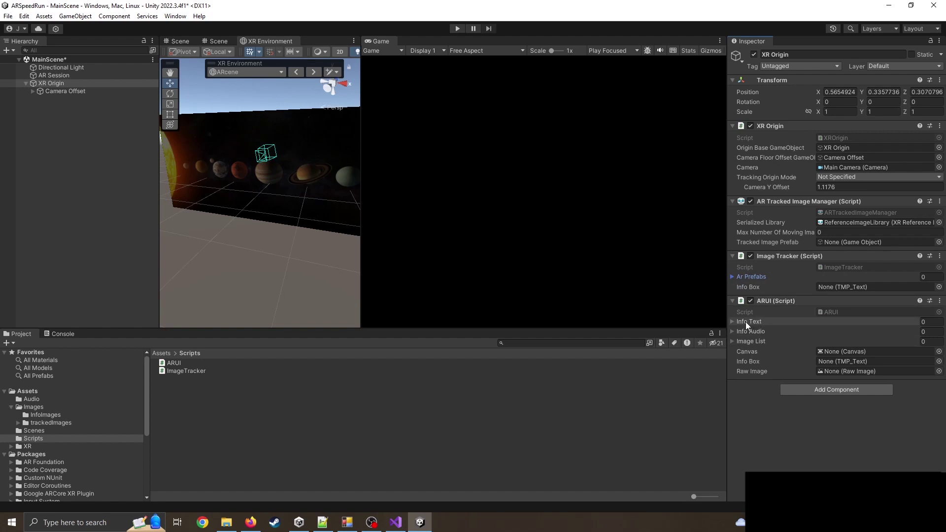
pyautogui.click(733, 321)
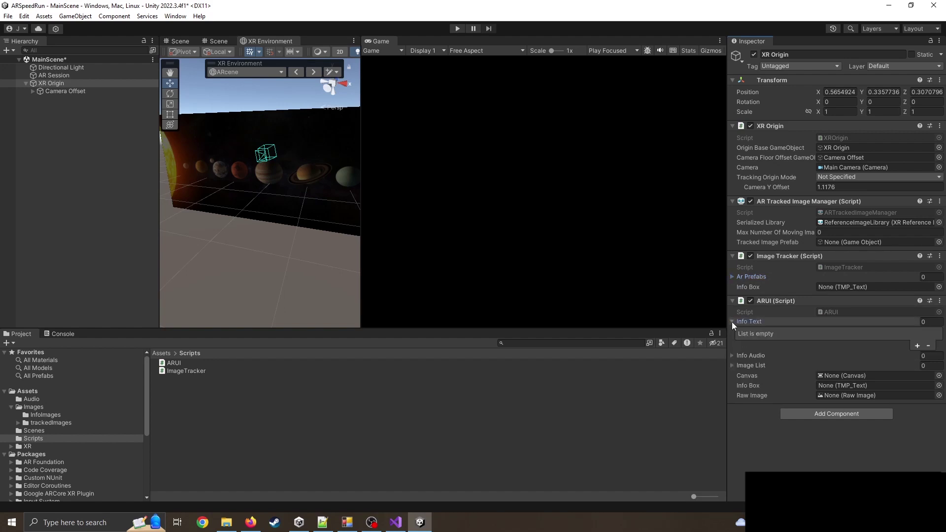
pyautogui.click(732, 355)
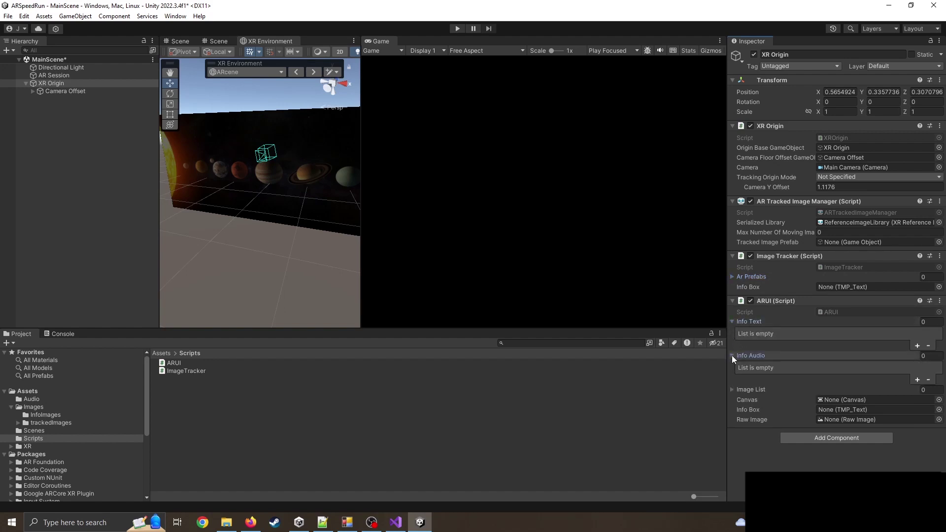
pyautogui.click(733, 389)
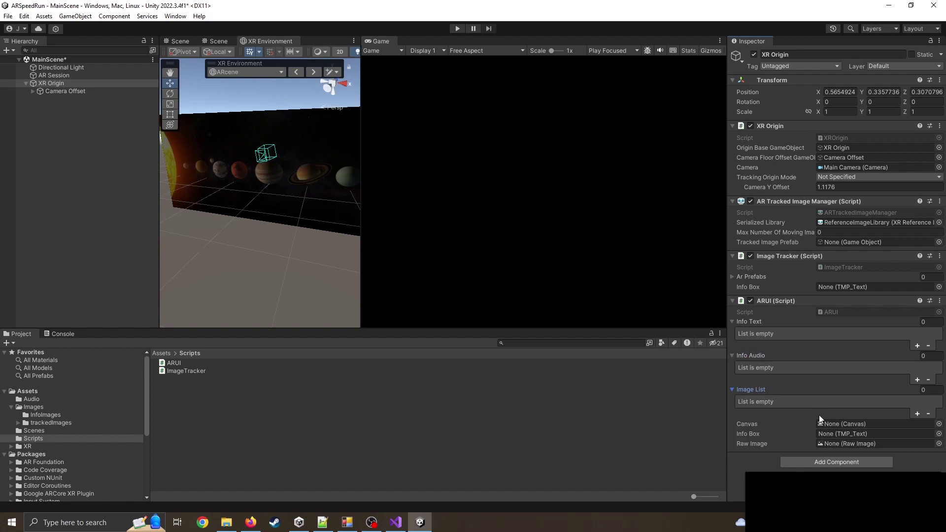
# Create a UI Canvas in the Hierarchy, which also adds an EventSystem.
pyautogui.click(108, 158)
pyautogui.rightClick(39, 125)
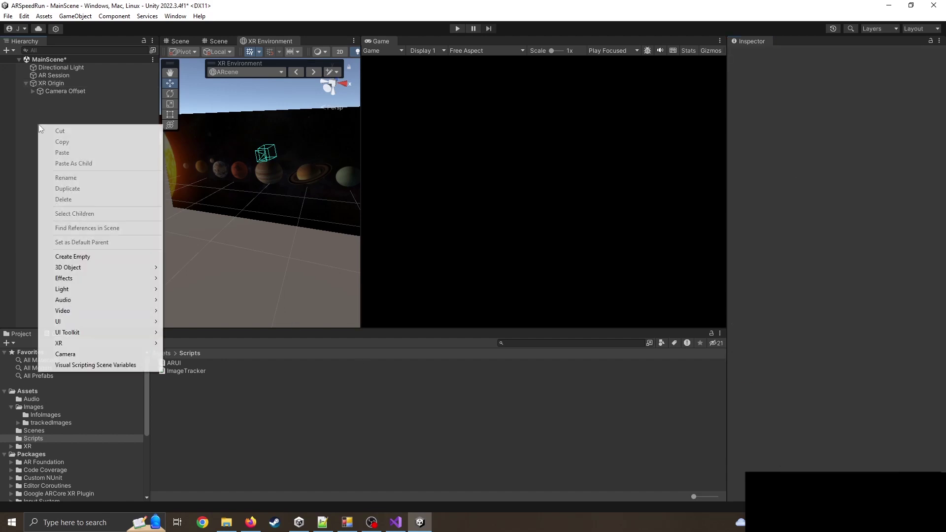
pyautogui.moveTo(114, 321)
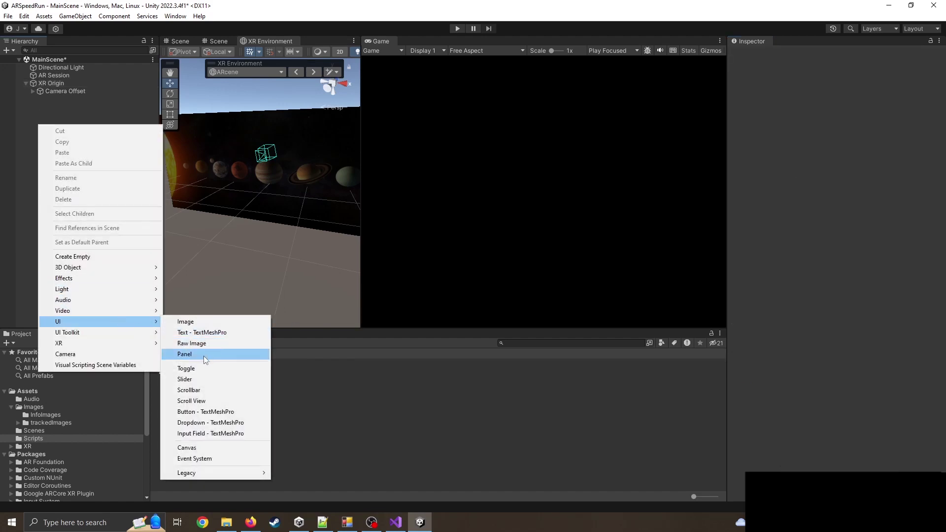
pyautogui.click(217, 447)
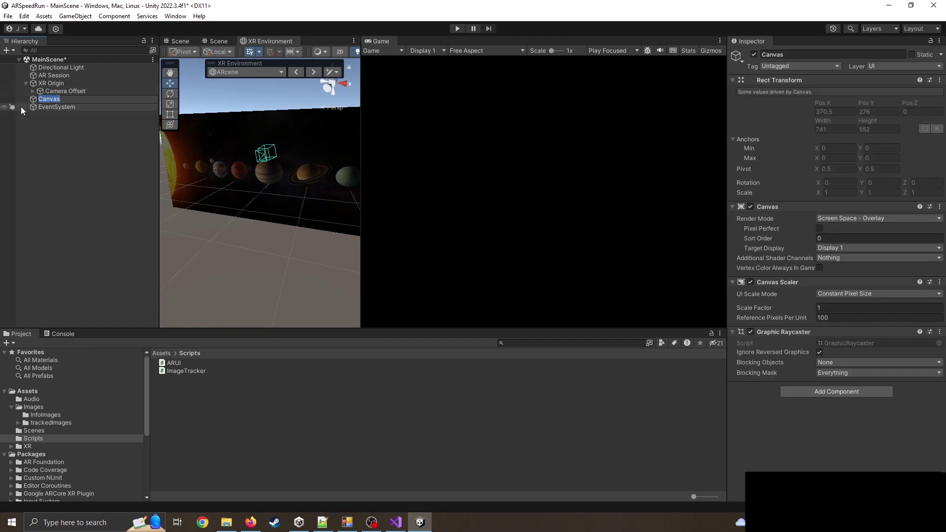
# Add a UI > Text - TextMeshPro child under the Canvas.
pyautogui.rightClick(53, 101)
pyautogui.click(29, 149)
pyautogui.rightClick(51, 99)
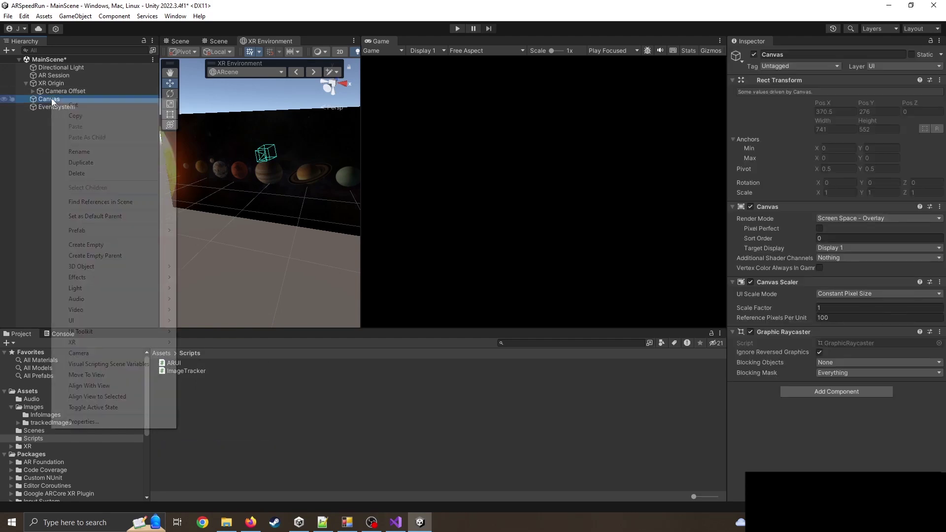
pyautogui.moveTo(114, 318)
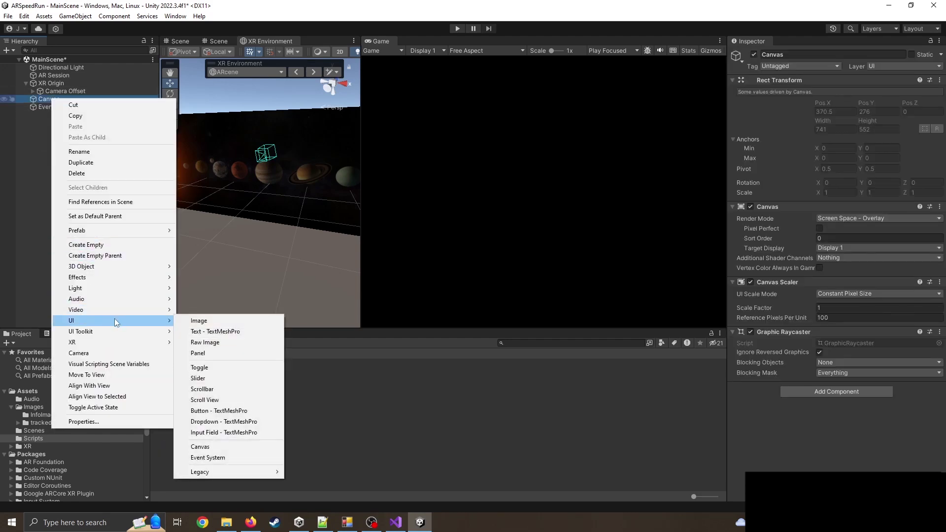
pyautogui.click(214, 333)
# Frame the Canvas and its Text (TMP) object in both scene views.
pyautogui.click(50, 99)
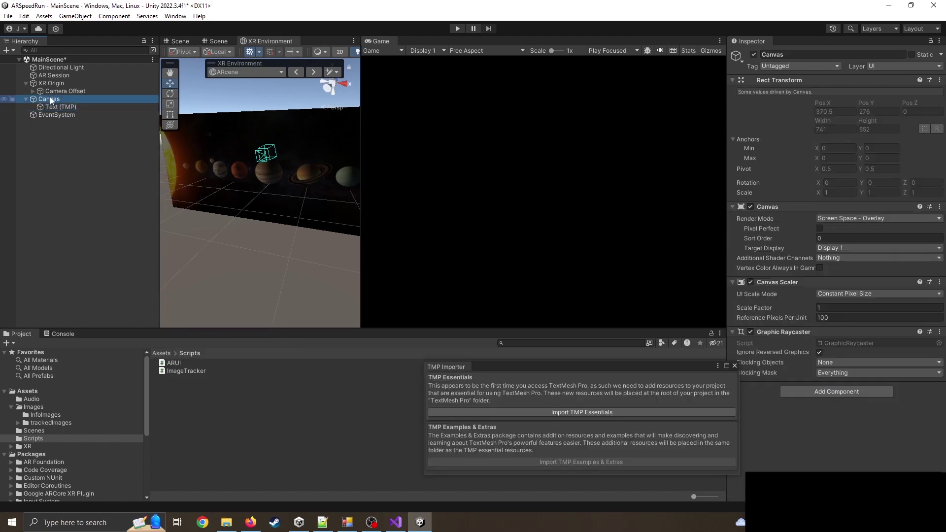
pyautogui.moveTo(360, 166); pyautogui.dragTo(522, 176)
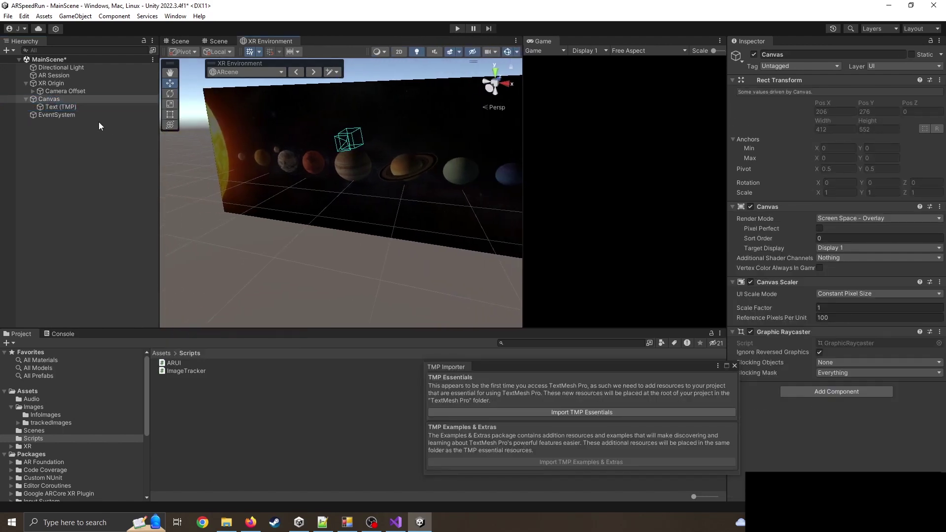
pyautogui.click(87, 161)
pyautogui.click(58, 98)
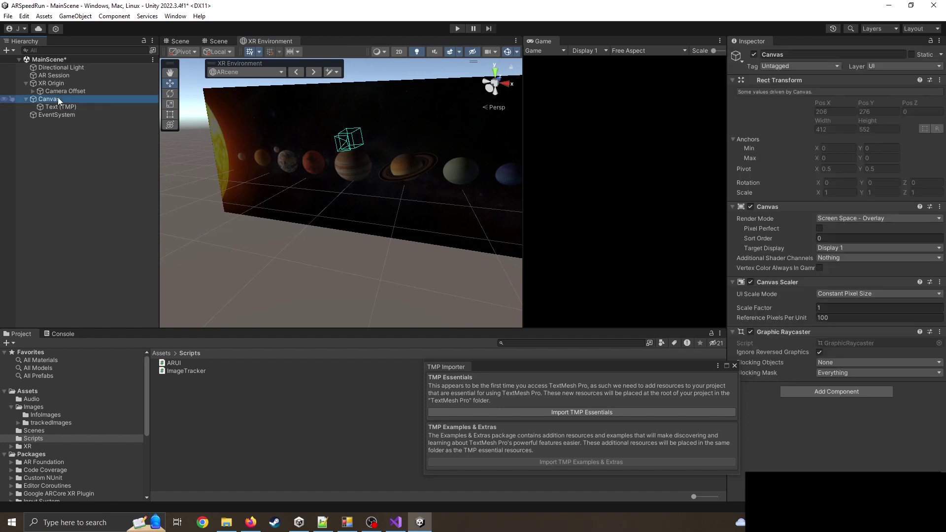
pyautogui.press('f')
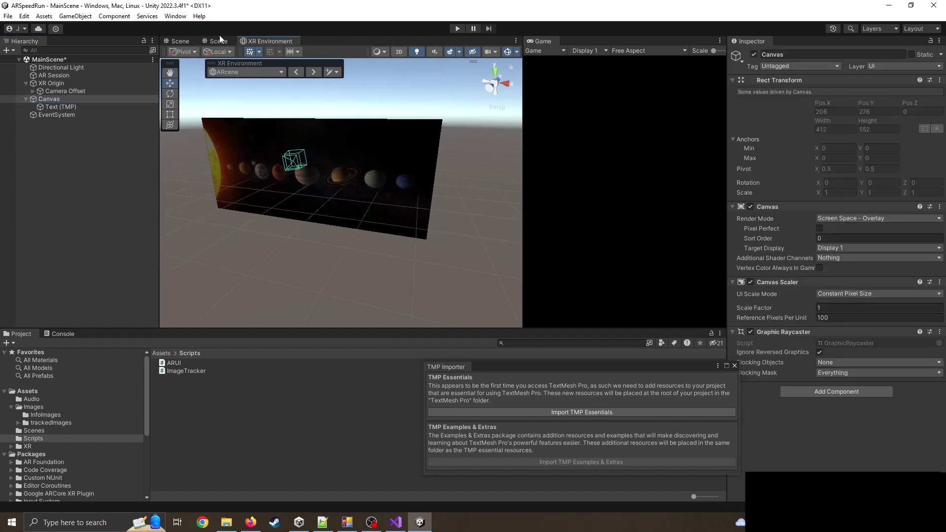
pyautogui.click(218, 41)
pyautogui.click(64, 99)
pyautogui.press('f')
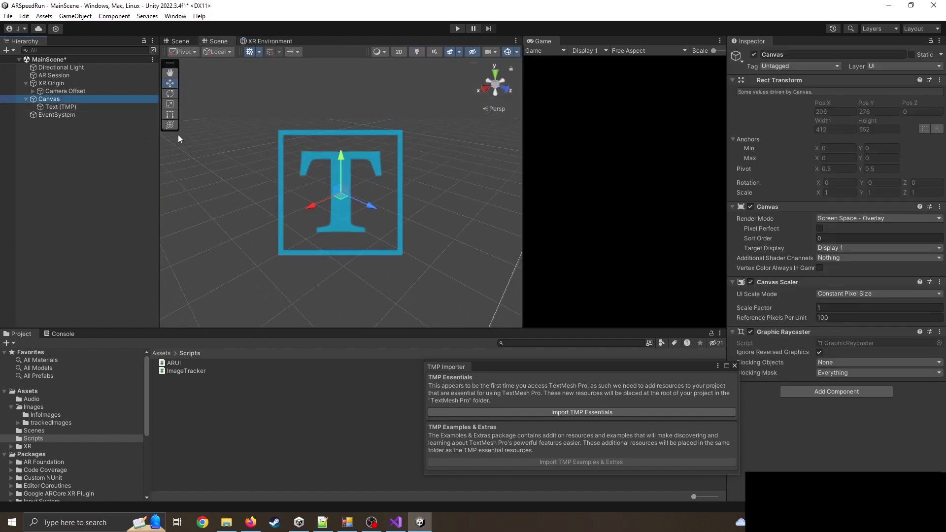
pyautogui.scroll(-8, 308, 175)
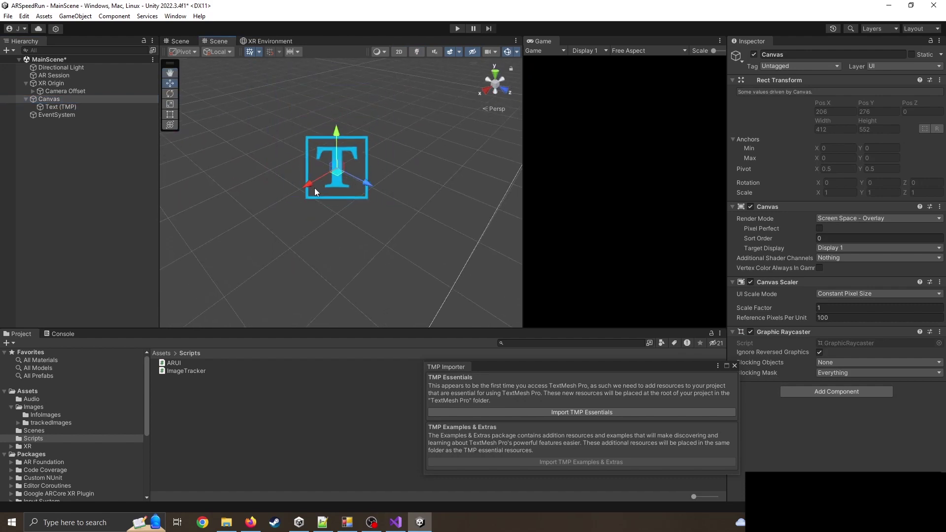
pyautogui.doubleClick(64, 107)
# Switch the scene view to the Front orientation and widen the Game view.
pyautogui.scroll(5, 388, 218)
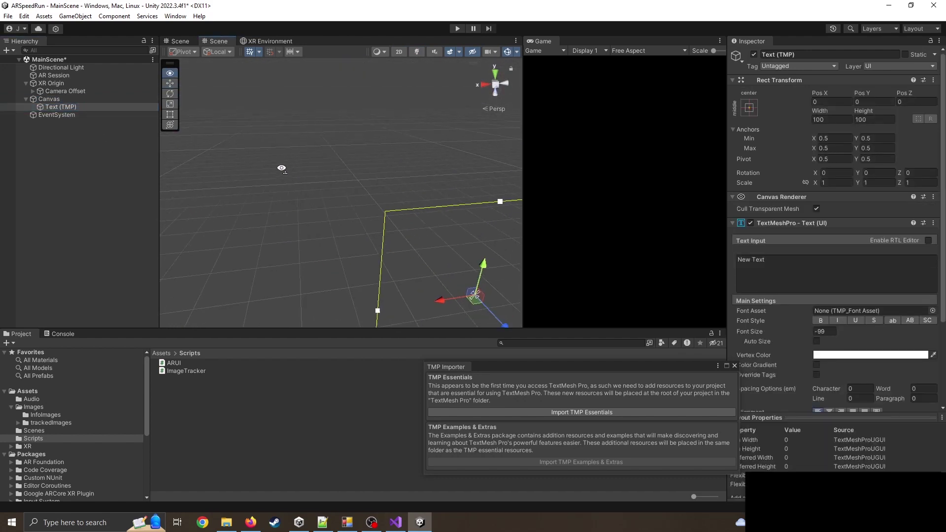
pyautogui.click(501, 85)
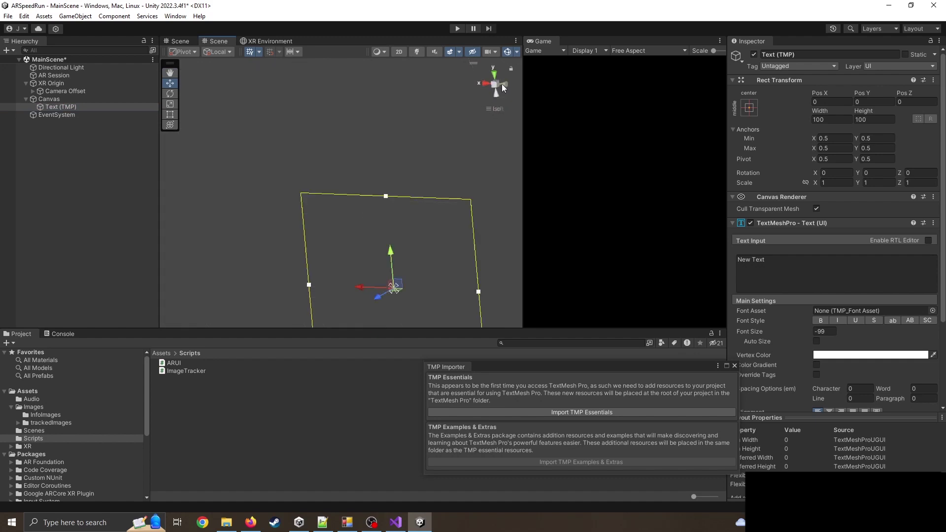
pyautogui.click(487, 84)
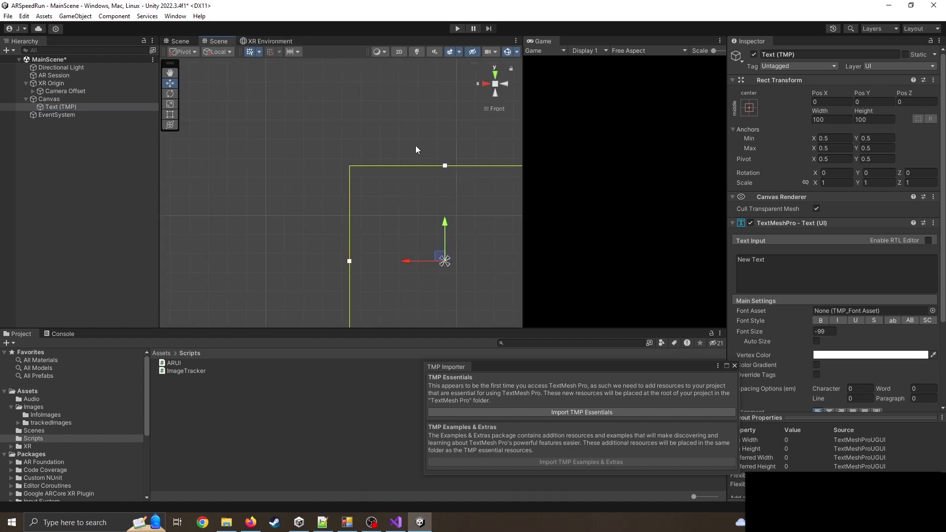
pyautogui.moveTo(523, 132); pyautogui.dragTo(441, 131)
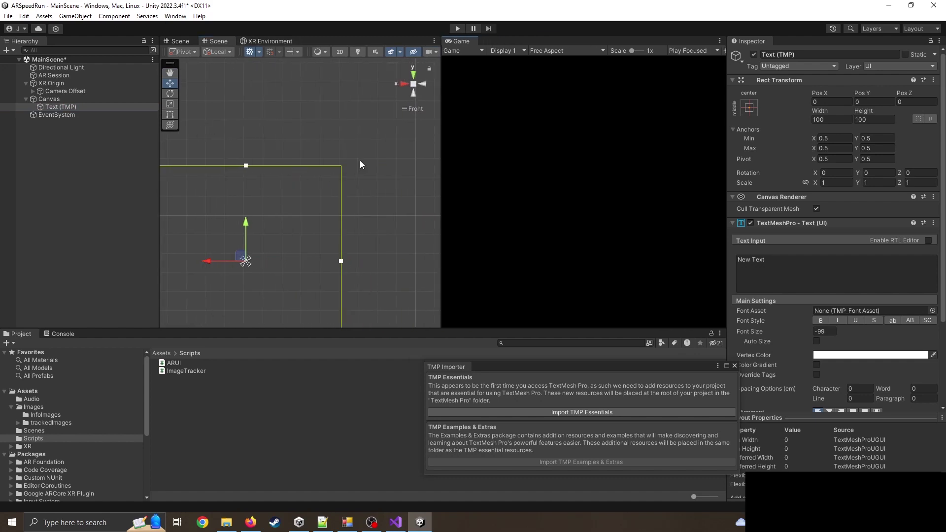
# Change the Text (TMP) Text Input from New Text to Title.
pyautogui.click(58, 98)
pyautogui.click(57, 106)
pyautogui.click(773, 256)
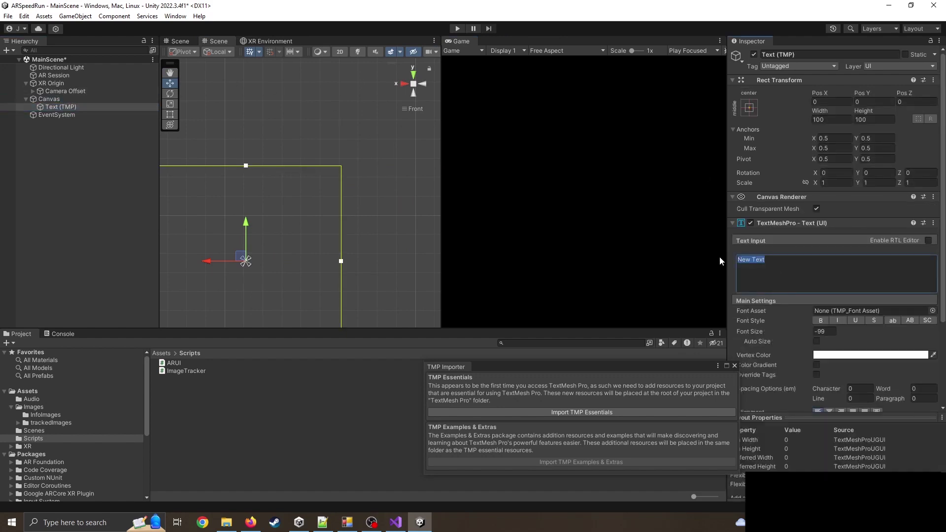
pyautogui.write('Title')
pyautogui.click(46, 99)
# Import TMP Essentials from the TMP Importer window.
pyautogui.doubleClick(52, 106)
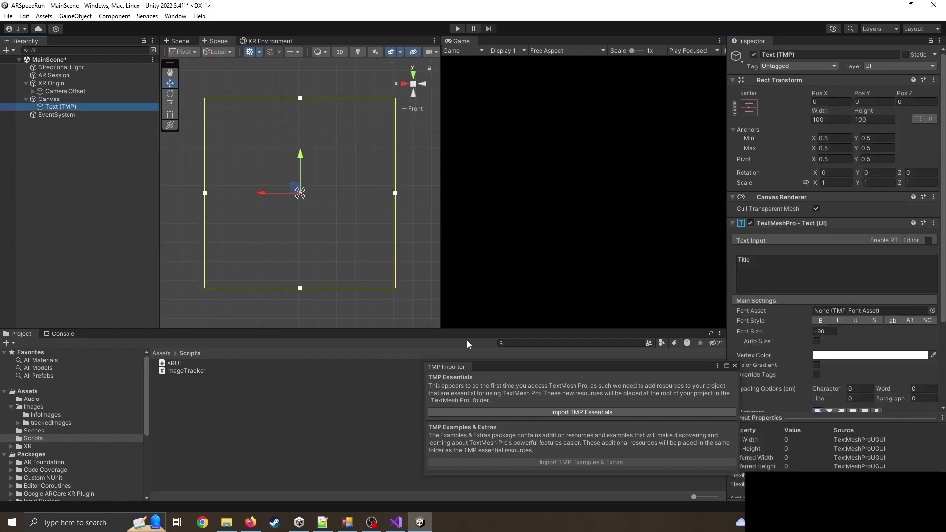
pyautogui.moveTo(539, 368); pyautogui.dragTo(375, 218)
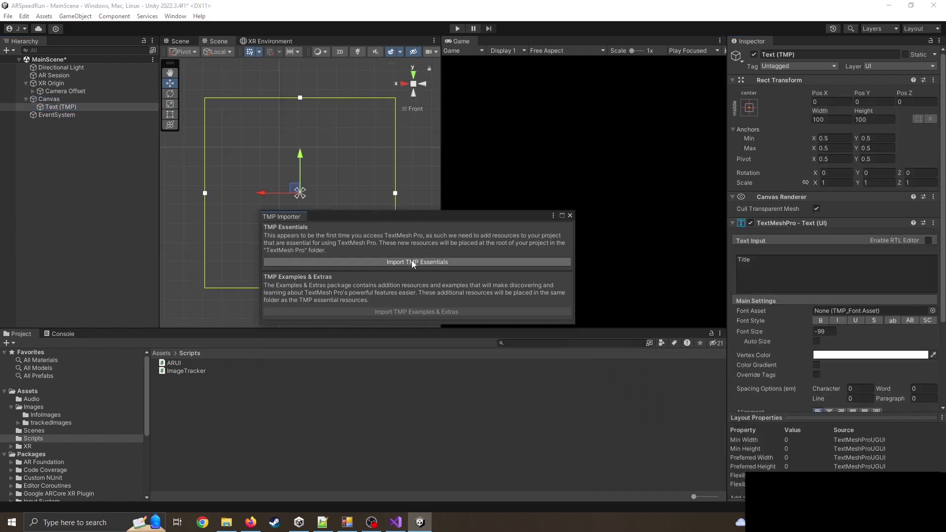
pyautogui.click(412, 261)
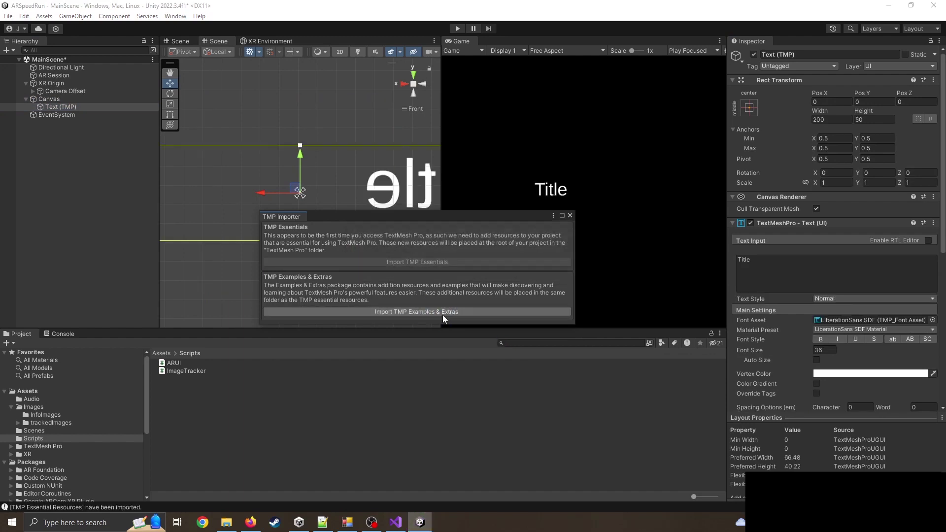
# Minimize Visual Studio, close the TMP Importer, and set the scene view to Back.
pyautogui.hotkey('alt', 'Tab')
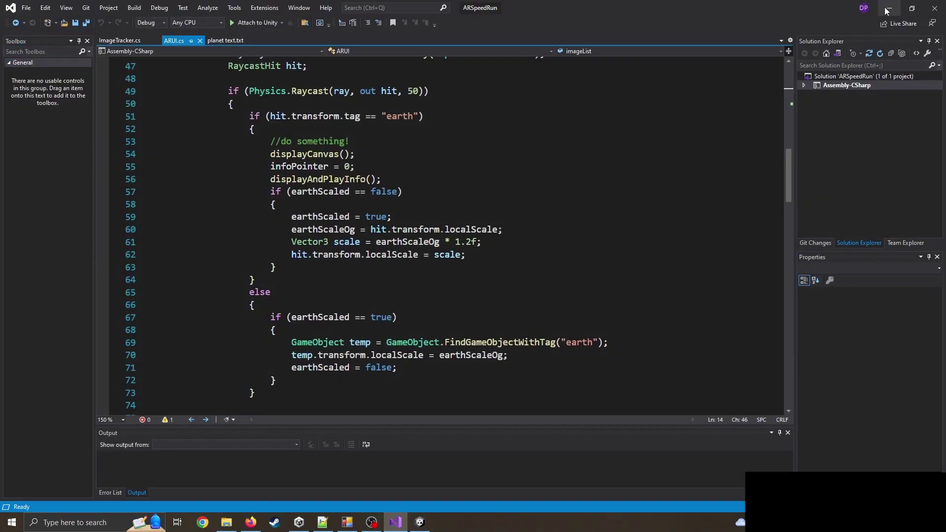
pyautogui.click(889, 8)
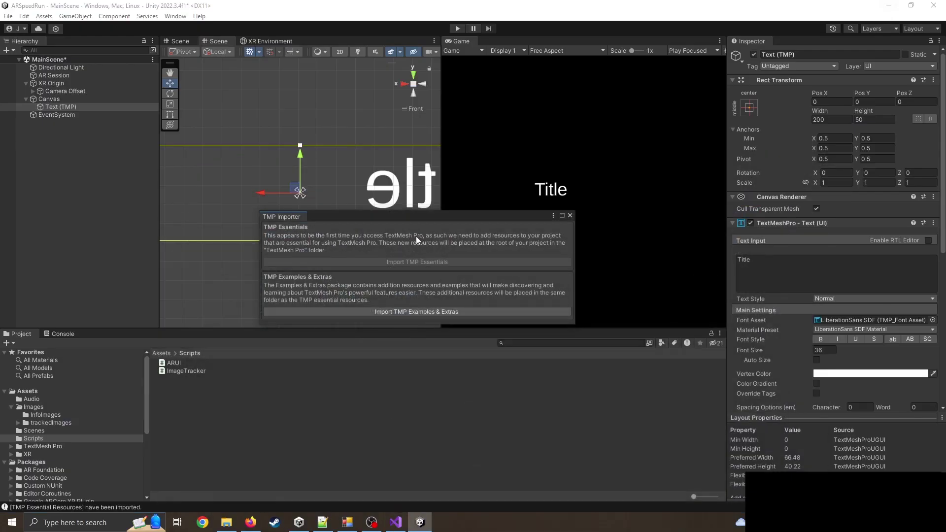
pyautogui.click(570, 216)
pyautogui.scroll(-4, 344, 159)
pyautogui.click(424, 83)
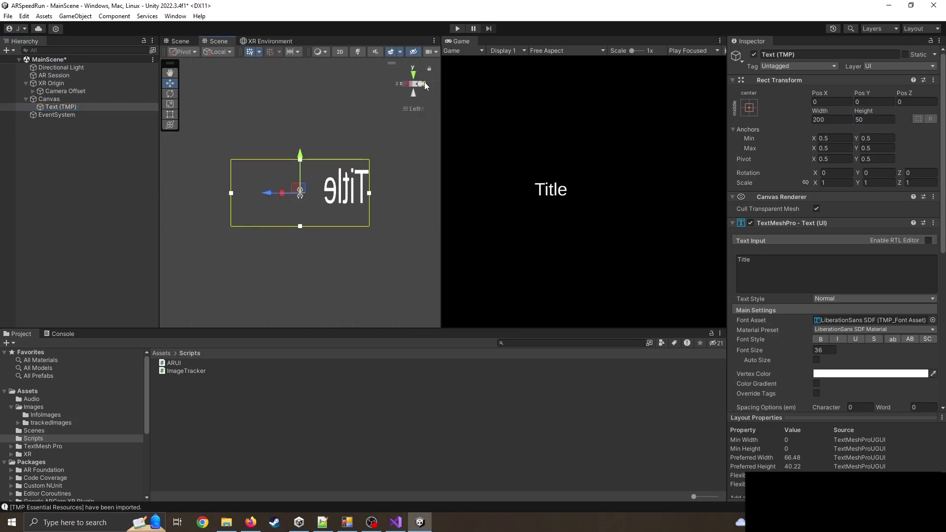
pyautogui.click(424, 82)
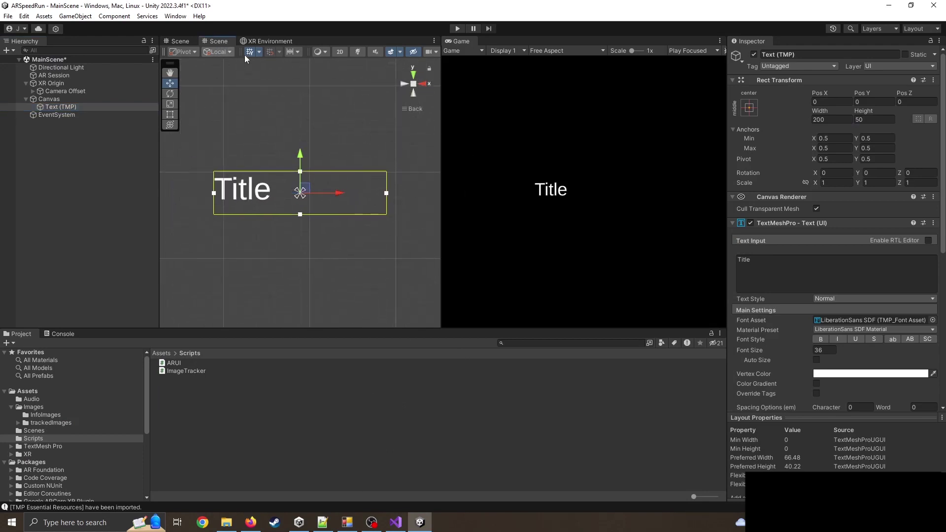
# Select the Title text and move it up near the top of the canvas.
pyautogui.scroll(-3, 244, 197)
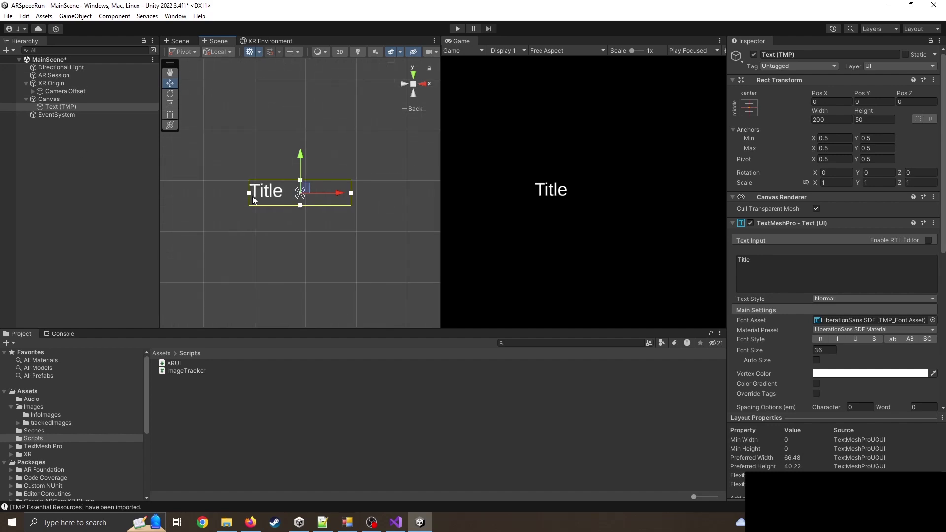
pyautogui.click(54, 101)
pyautogui.click(61, 106)
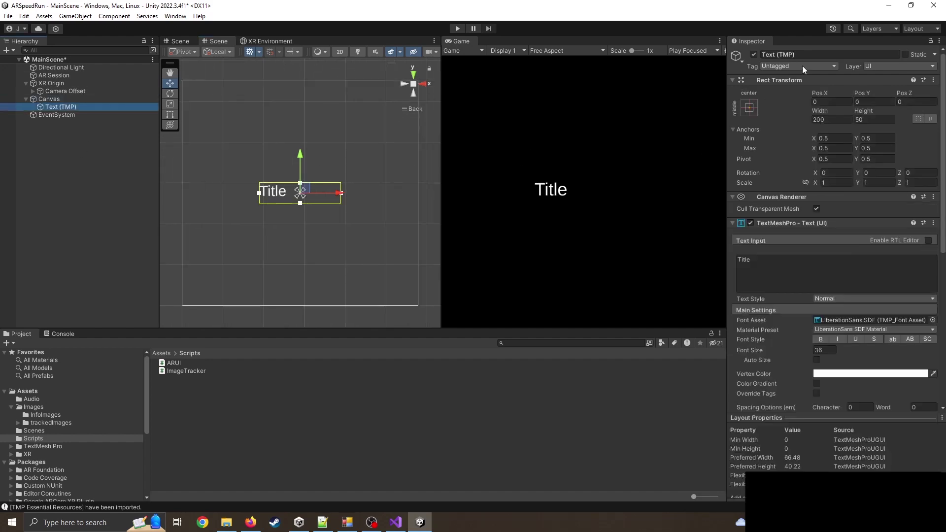
pyautogui.moveTo(820, 92); pyautogui.dragTo(73, 89)
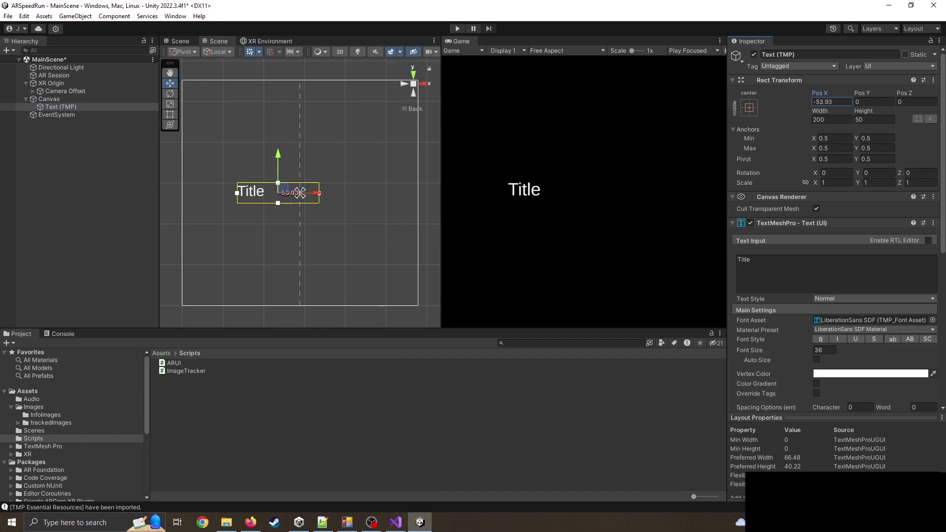
pyautogui.moveTo(866, 93); pyautogui.dragTo(779, 97)
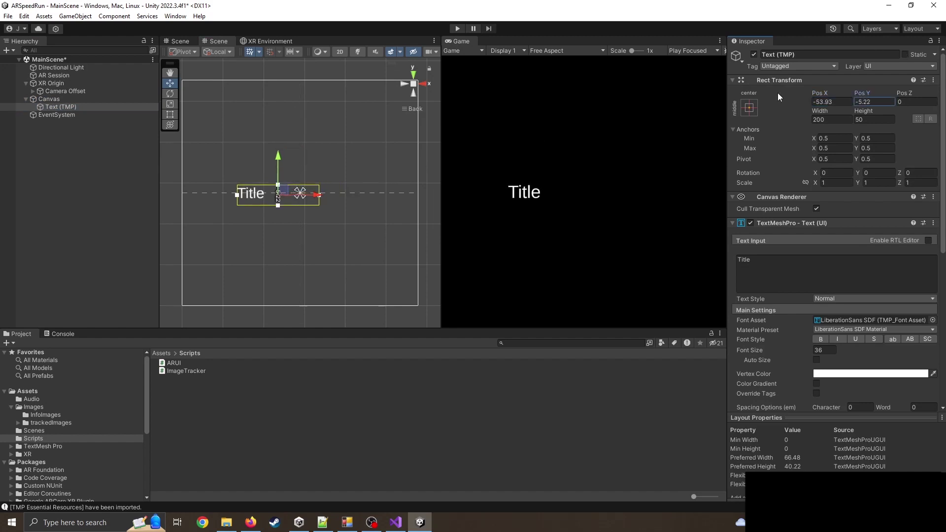
pyautogui.moveTo(287, 196); pyautogui.dragTo(308, 97)
# Anchor Title to the top centre at Pos Y -40 and resize the scene panels.
pyautogui.click(750, 108)
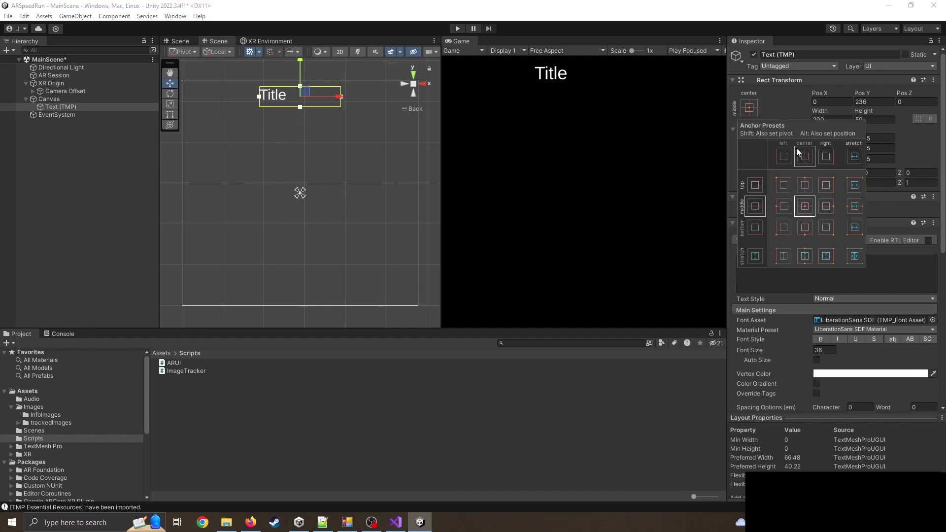
pyautogui.click(804, 185)
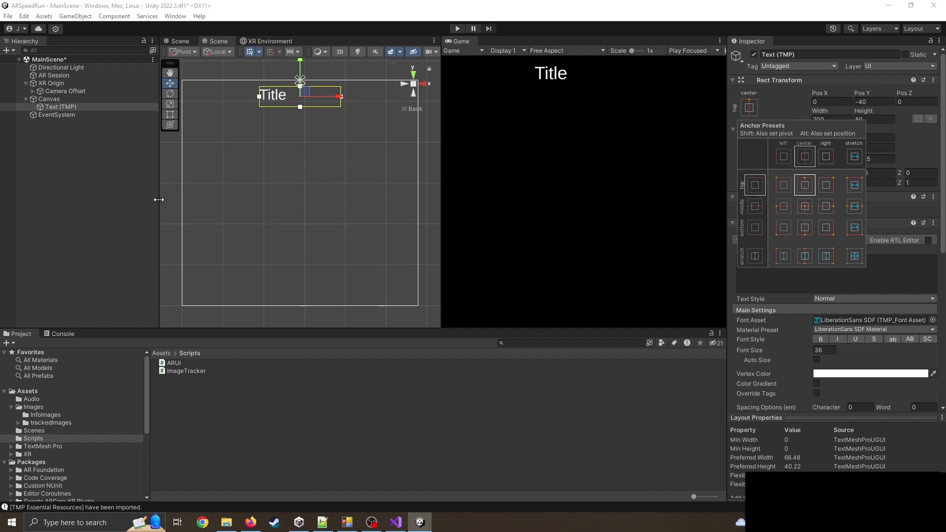
pyautogui.click(440, 179)
pyautogui.moveTo(437, 177); pyautogui.dragTo(496, 207)
pyautogui.moveTo(556, 330)
pyautogui.mouseDown()
pyautogui.moveTo(561, 150)
pyautogui.moveTo(561, 334)
pyautogui.mouseUp()
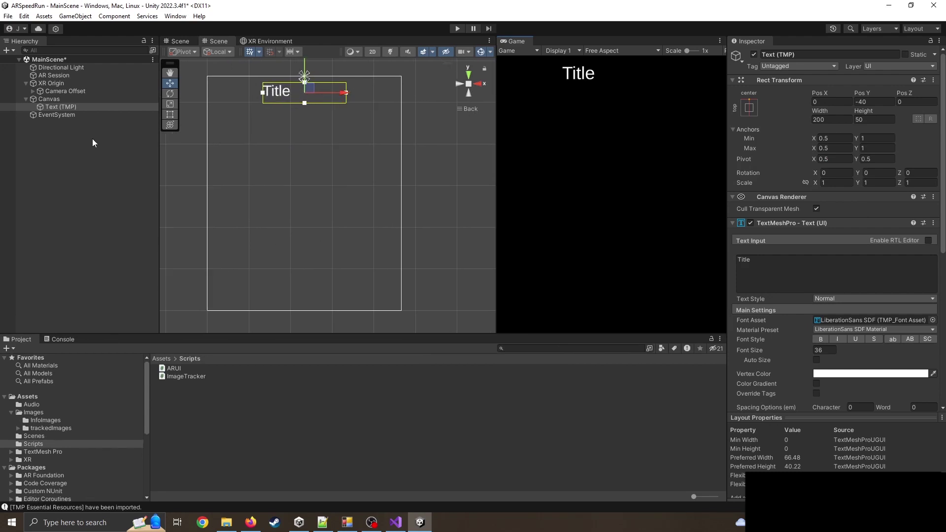
# Add a TextMeshPro 'New Text' line under Title, resize it and anchor it middle-left.
pyautogui.rightClick(52, 99)
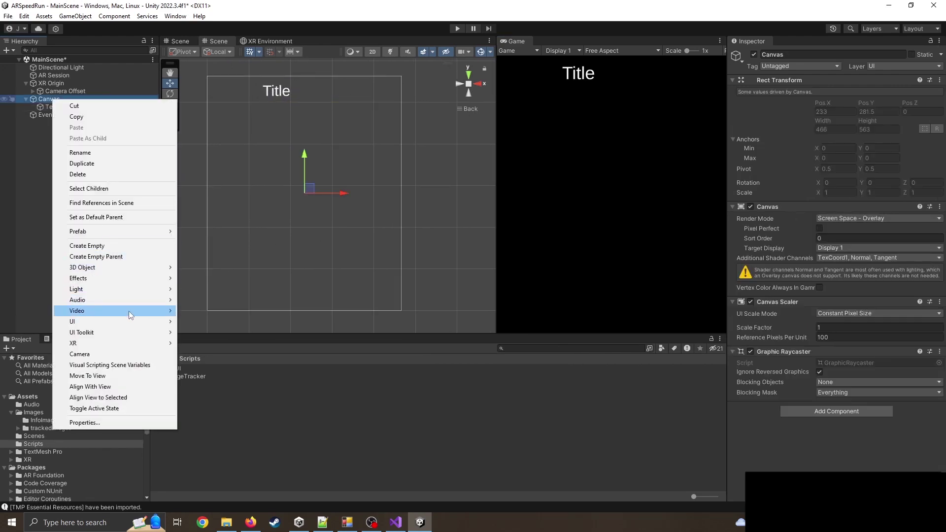
pyautogui.moveTo(132, 320)
pyautogui.click(224, 333)
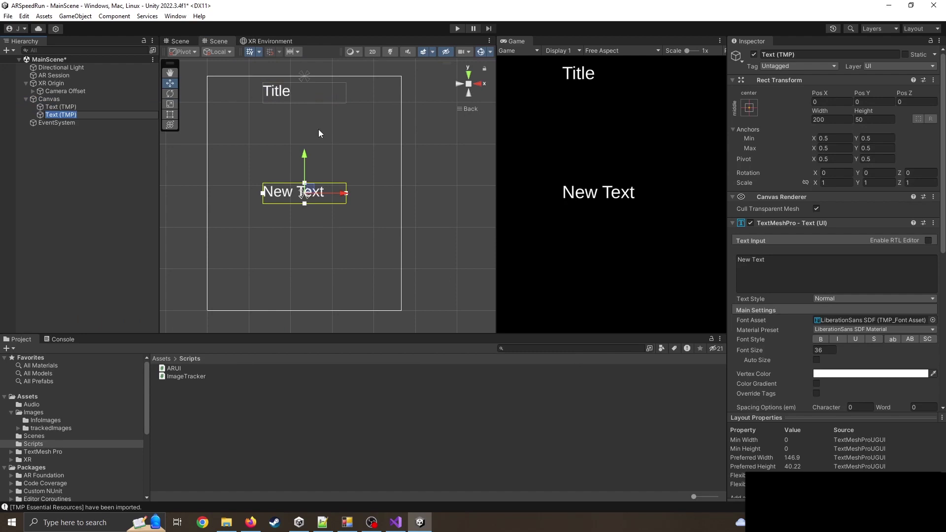
pyautogui.moveTo(304, 157); pyautogui.dragTo(306, 101)
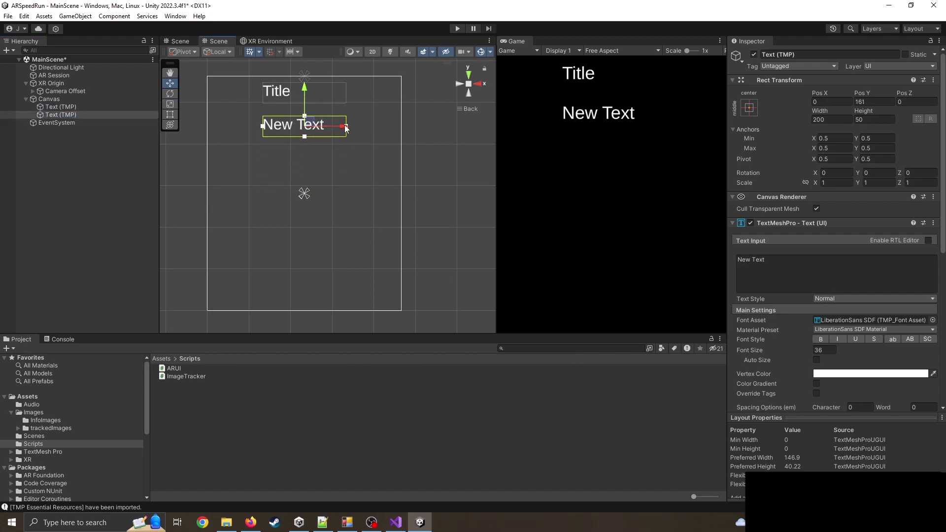
pyautogui.moveTo(345, 129); pyautogui.dragTo(392, 132)
pyautogui.moveTo(264, 126); pyautogui.dragTo(221, 128)
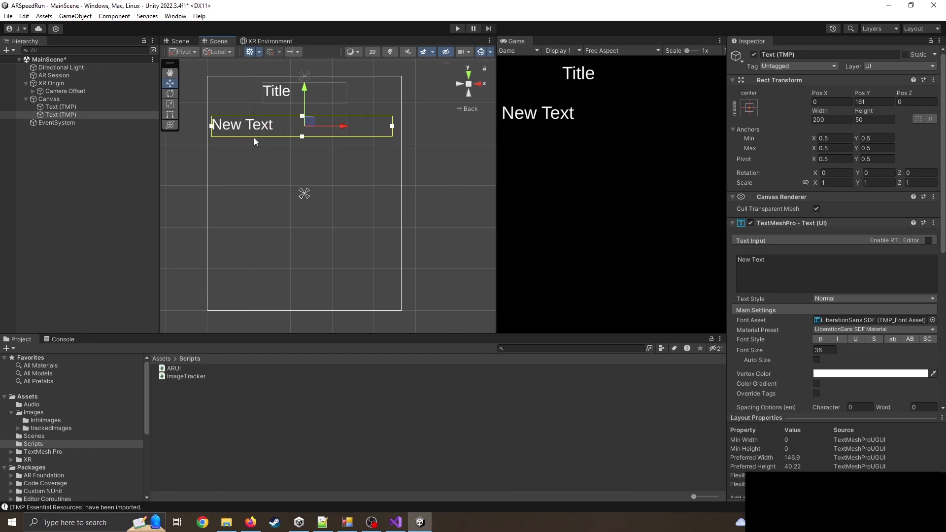
pyautogui.click(748, 107)
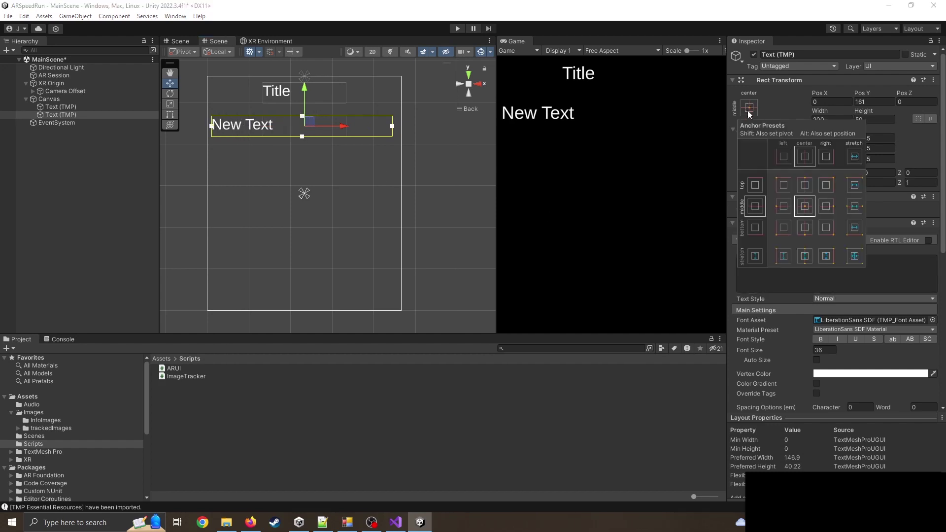
pyautogui.click(784, 206)
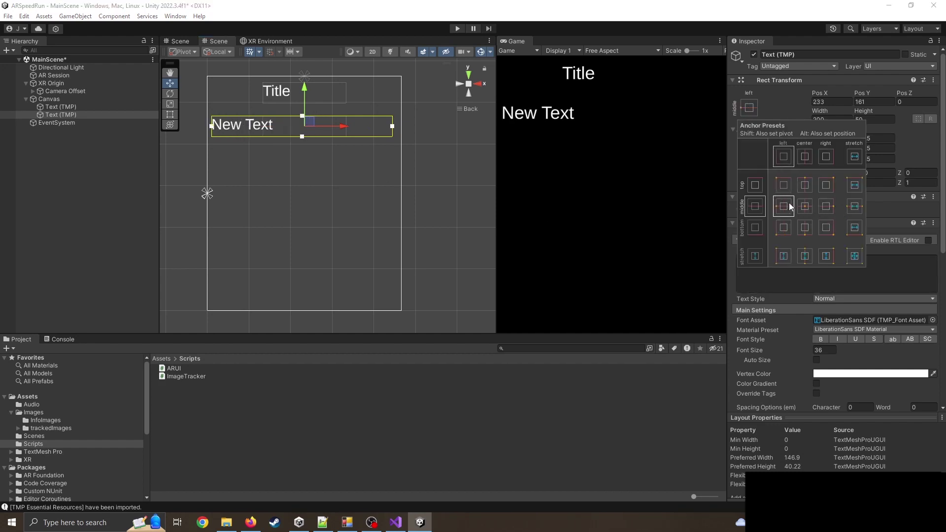
# Add a RawImage to the Canvas, scale it wider to about 4.21 × 2.76, and nudge it down.
pyautogui.rightClick(57, 100)
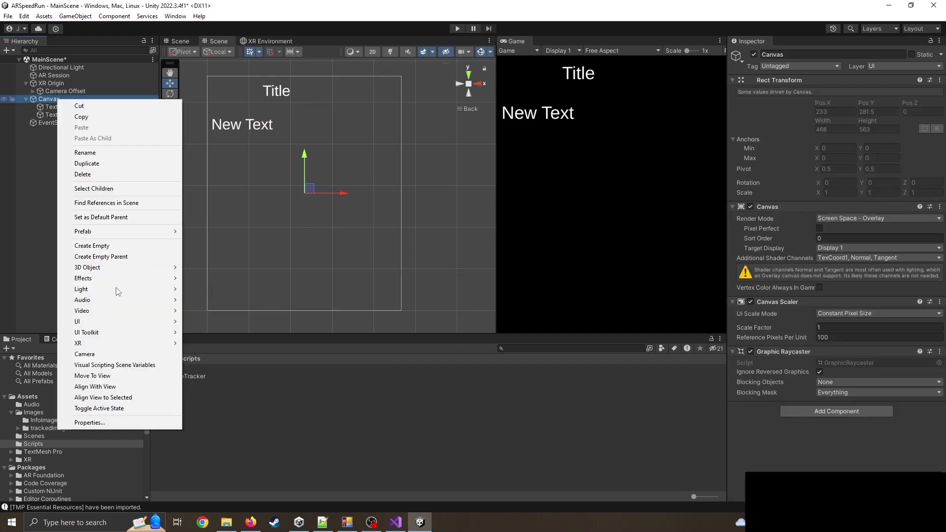
pyautogui.moveTo(132, 323)
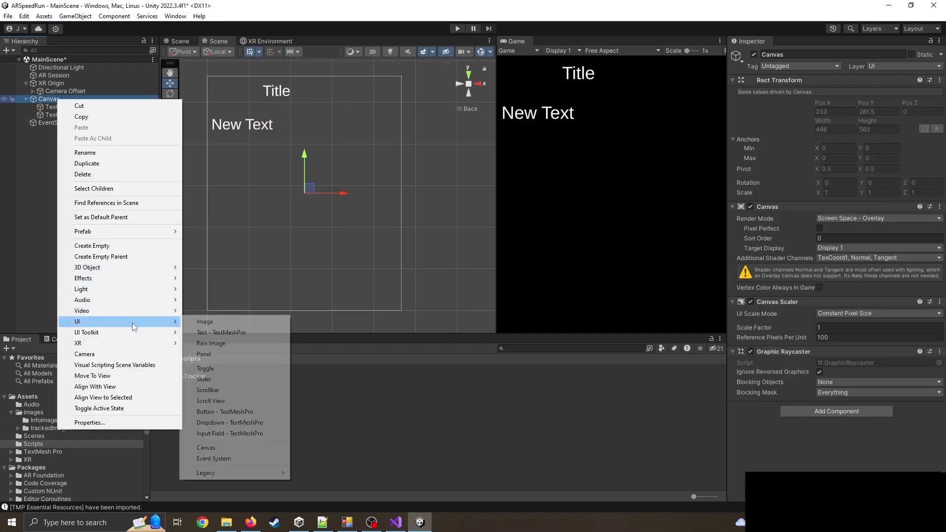
pyautogui.click(239, 341)
pyautogui.click(73, 122)
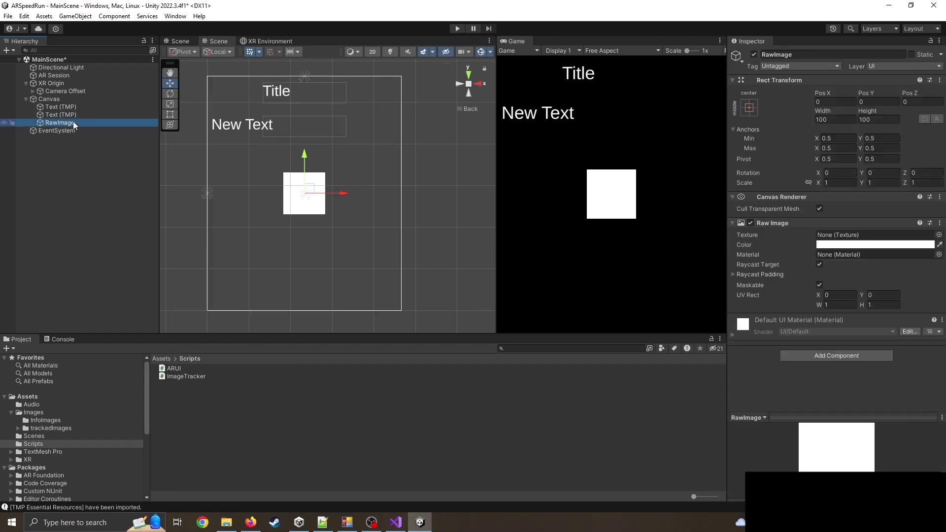
pyautogui.click(170, 104)
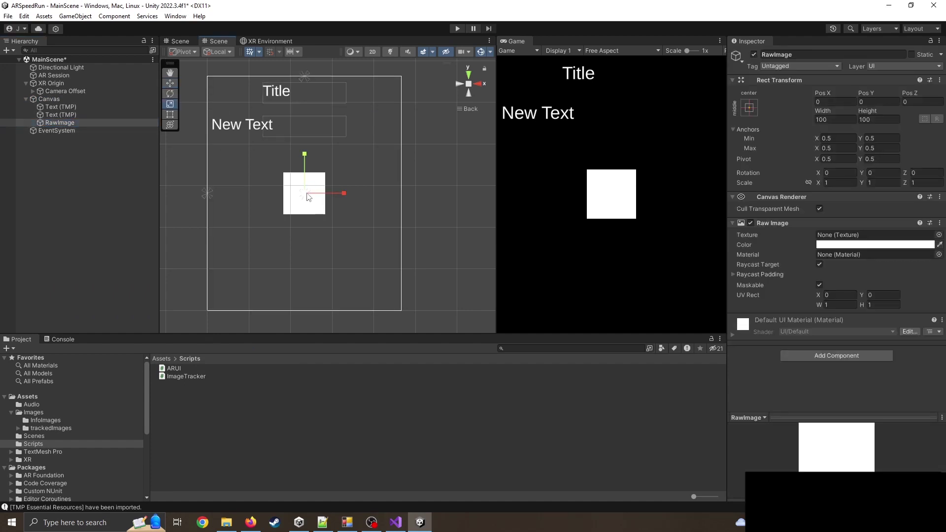
pyautogui.moveTo(306, 194); pyautogui.dragTo(418, 204)
pyautogui.moveTo(348, 188); pyautogui.dragTo(364, 197)
pyautogui.click(170, 83)
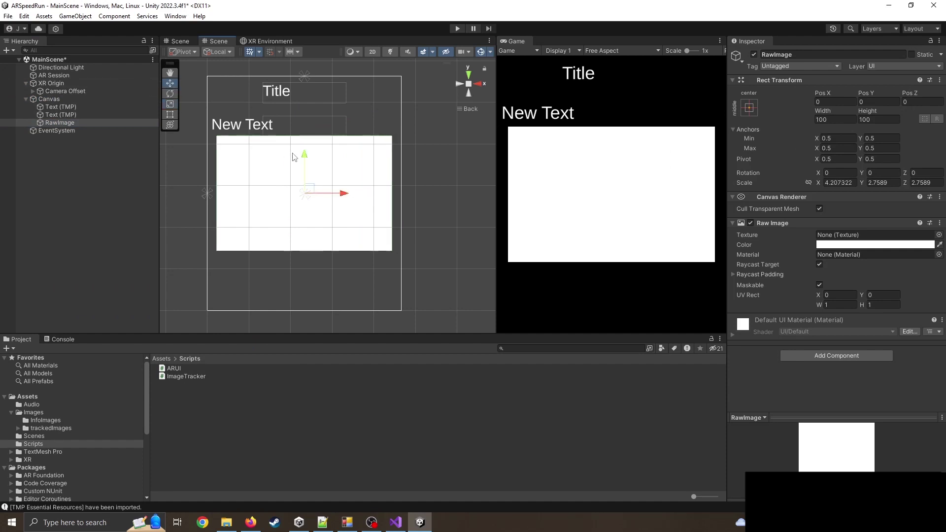
pyautogui.moveTo(306, 154); pyautogui.dragTo(310, 177)
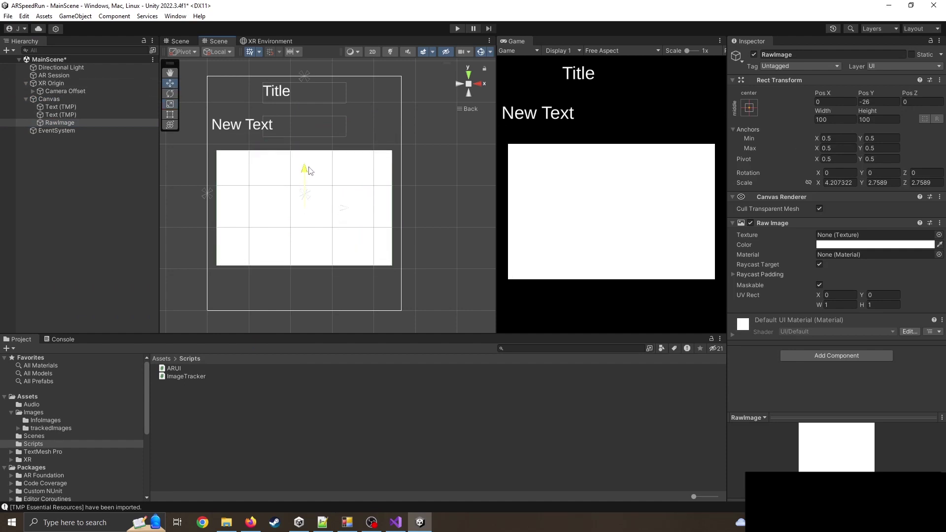
pyautogui.rightClick(48, 99)
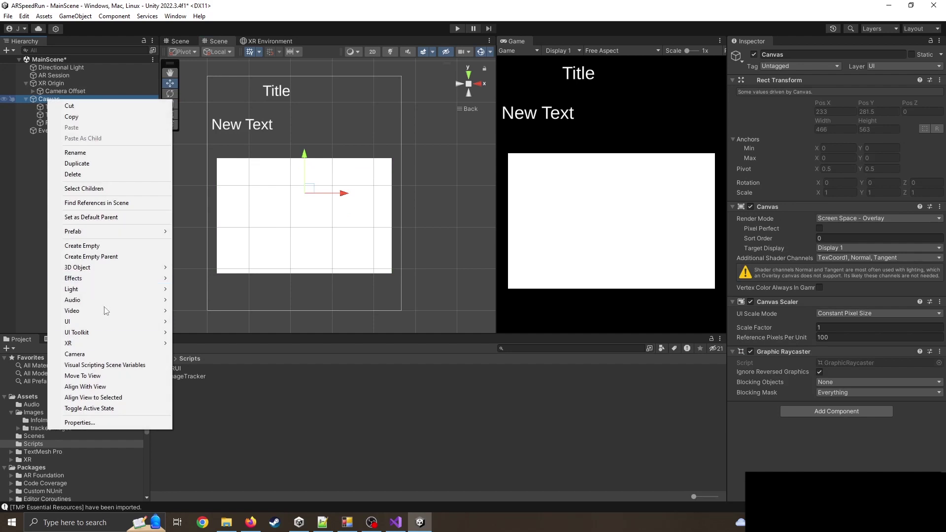
pyautogui.moveTo(108, 320)
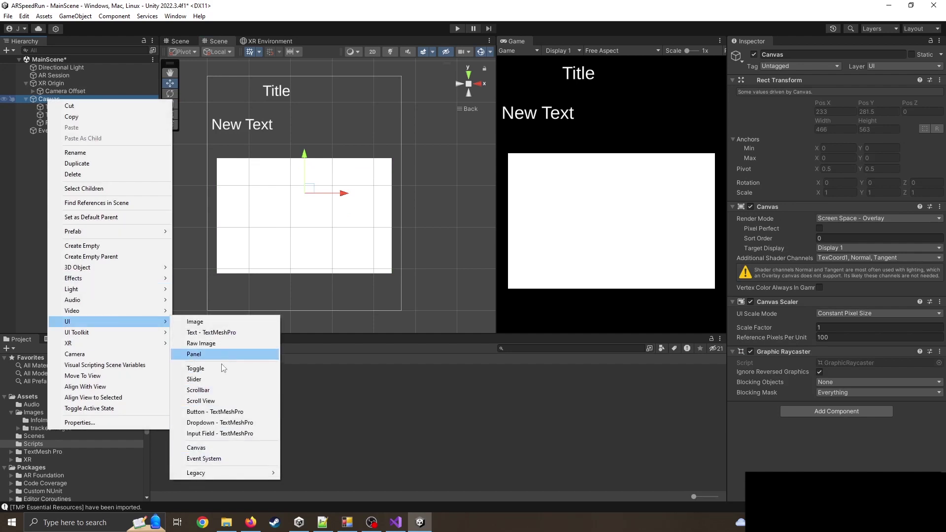
# Add a TextMeshPro Button below the image and anchor the RawImage middle-left.
pyautogui.click(232, 410)
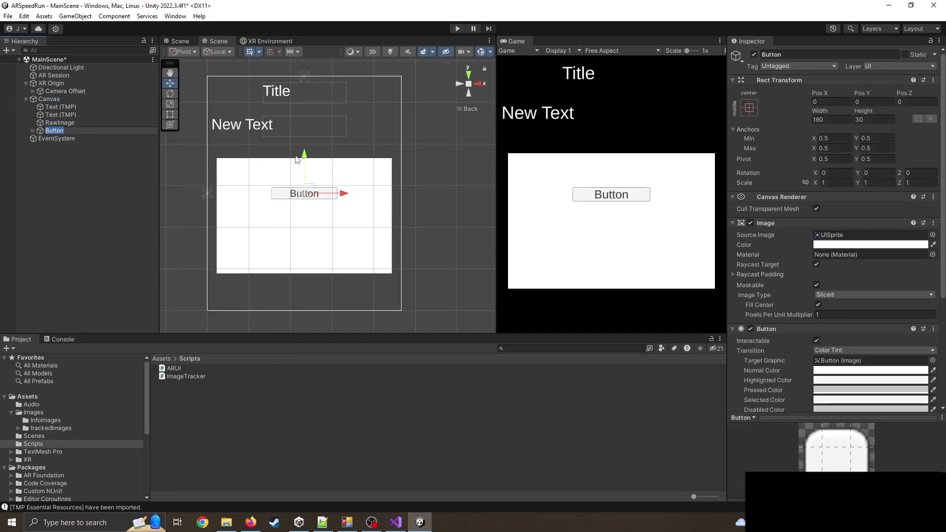
pyautogui.moveTo(305, 161); pyautogui.dragTo(305, 263)
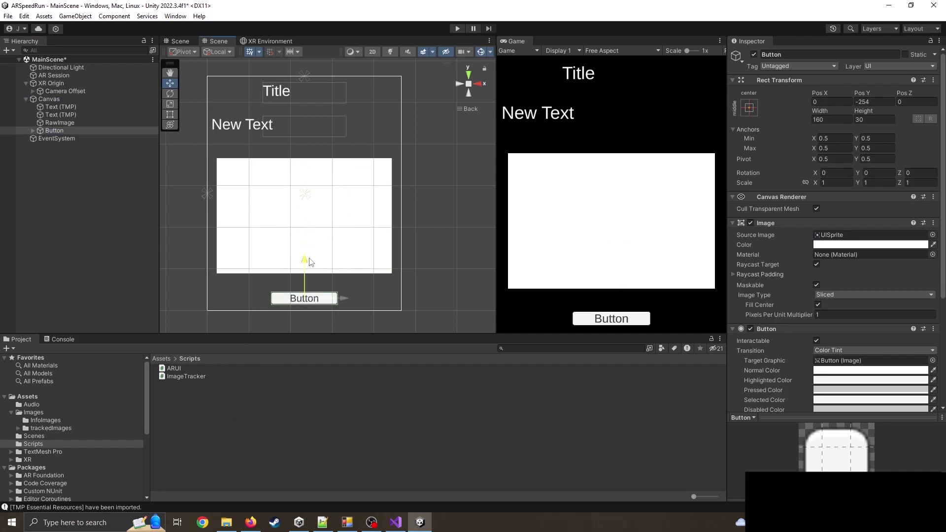
pyautogui.click(63, 124)
pyautogui.click(747, 109)
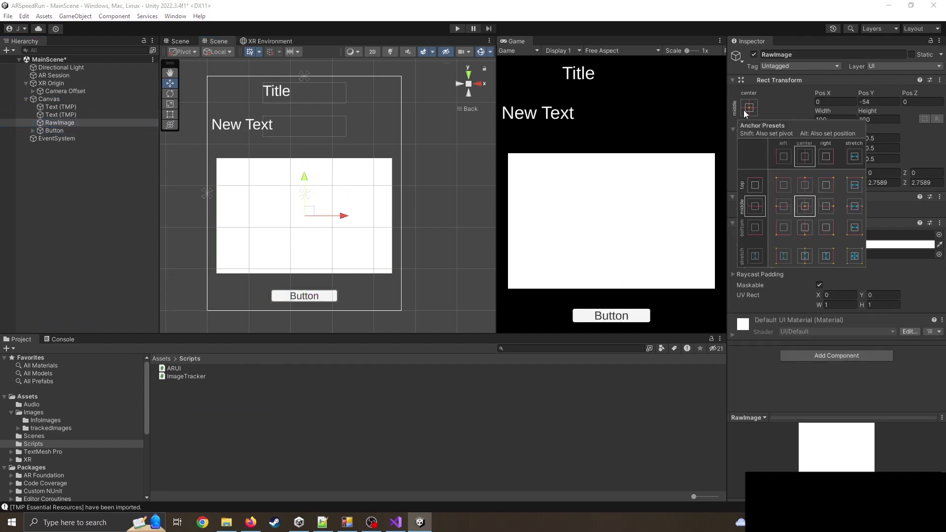
pyautogui.click(781, 205)
# Anchor the Button to the bottom centre at Pos Y 36.
pyautogui.click(73, 130)
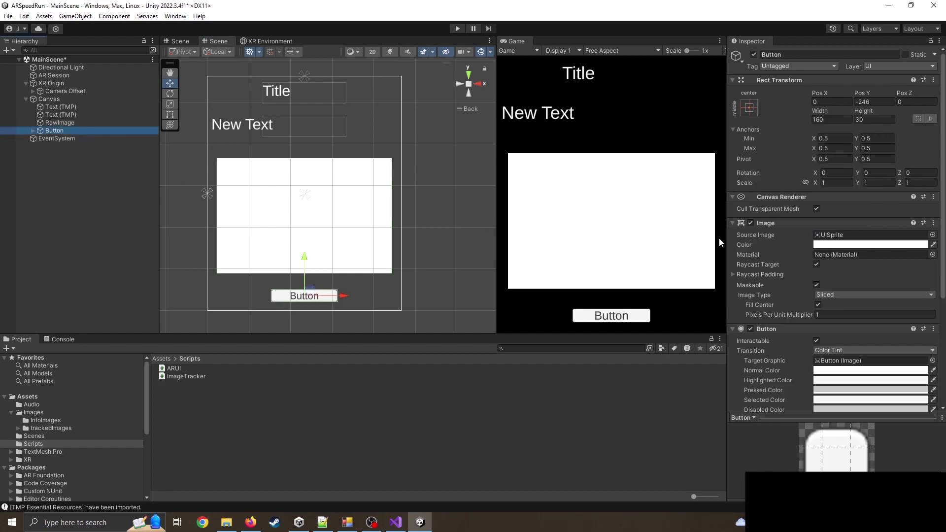
pyautogui.click(744, 108)
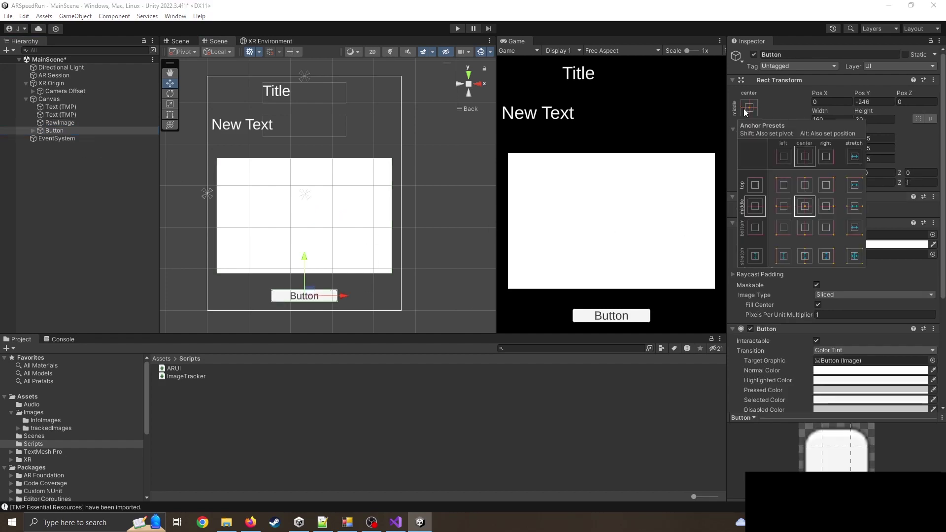
pyautogui.click(804, 228)
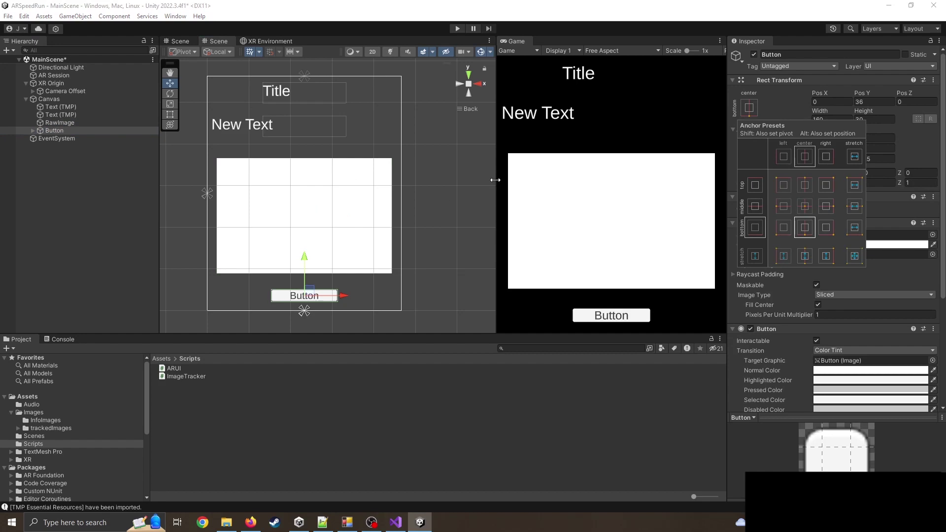
pyautogui.moveTo(495, 179)
pyautogui.mouseDown()
pyautogui.moveTo(348, 180)
pyautogui.moveTo(480, 180)
pyautogui.mouseUp()
pyautogui.moveTo(539, 333); pyautogui.dragTo(553, 369)
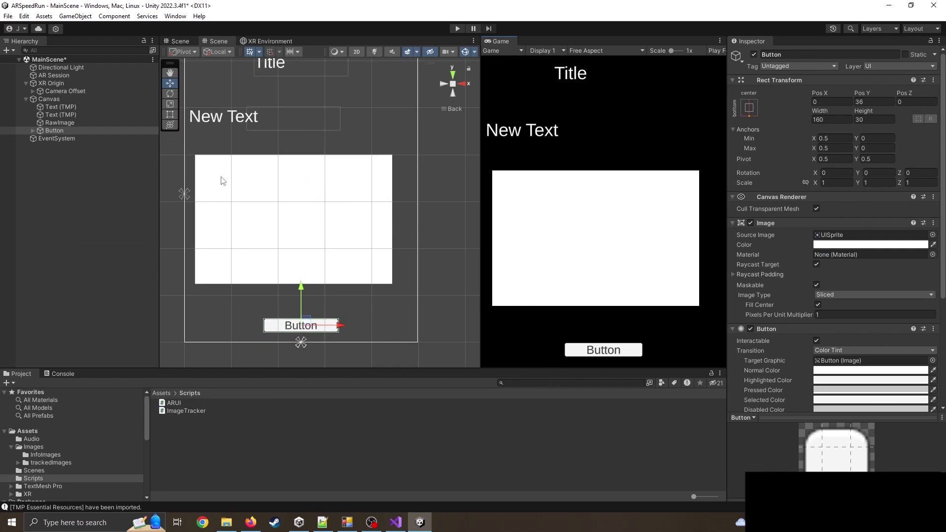
# Link Canvas, the second Text (TMP) and RawImage into XR Origin's ARUI Canvas, Info Box and Raw Image fields.
pyautogui.click(58, 84)
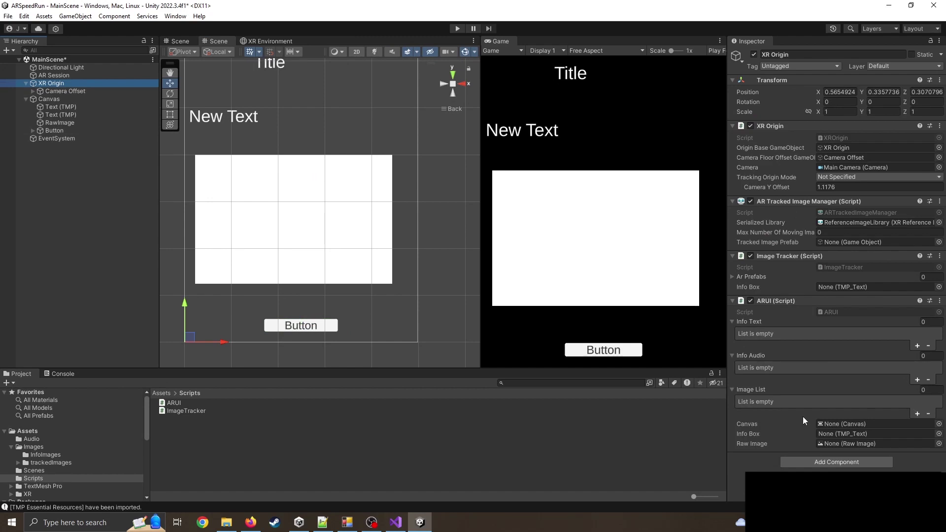
pyautogui.moveTo(56, 99); pyautogui.dragTo(852, 425)
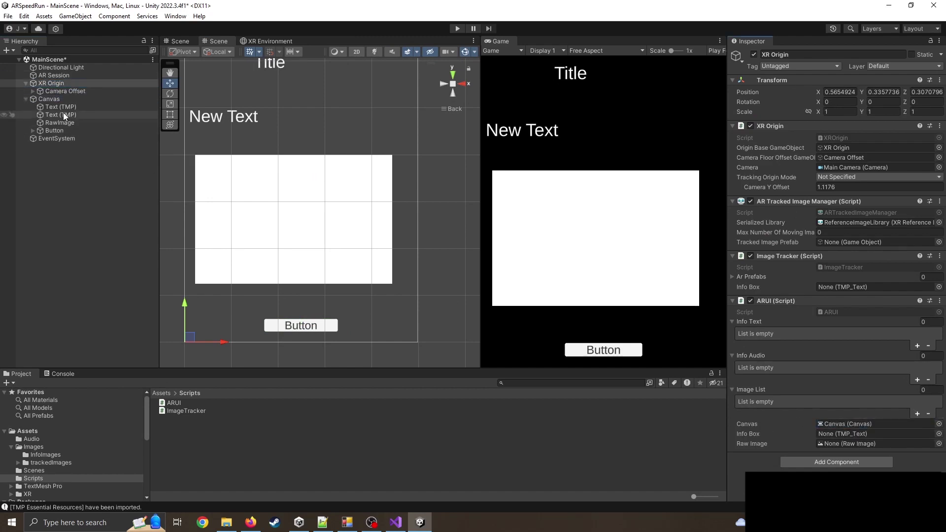
pyautogui.moveTo(63, 113); pyautogui.dragTo(839, 433)
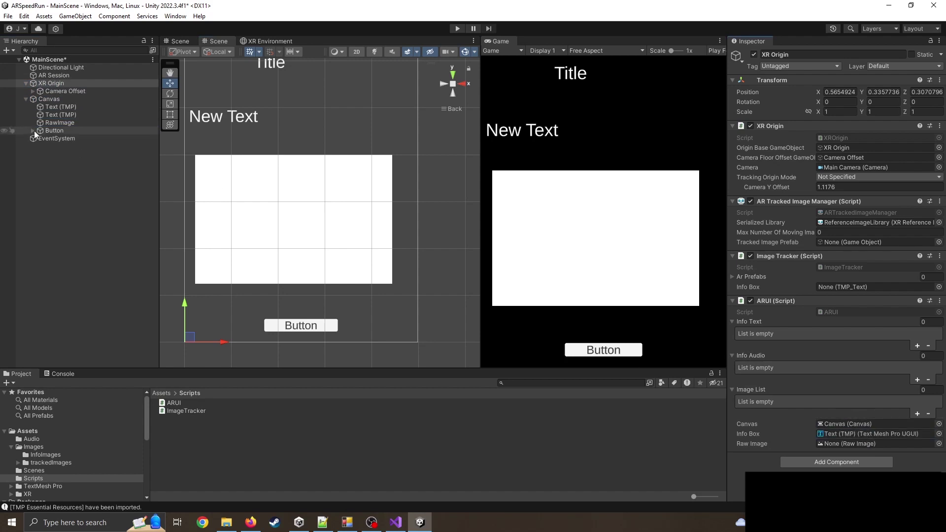
pyautogui.moveTo(54, 123); pyautogui.dragTo(868, 440)
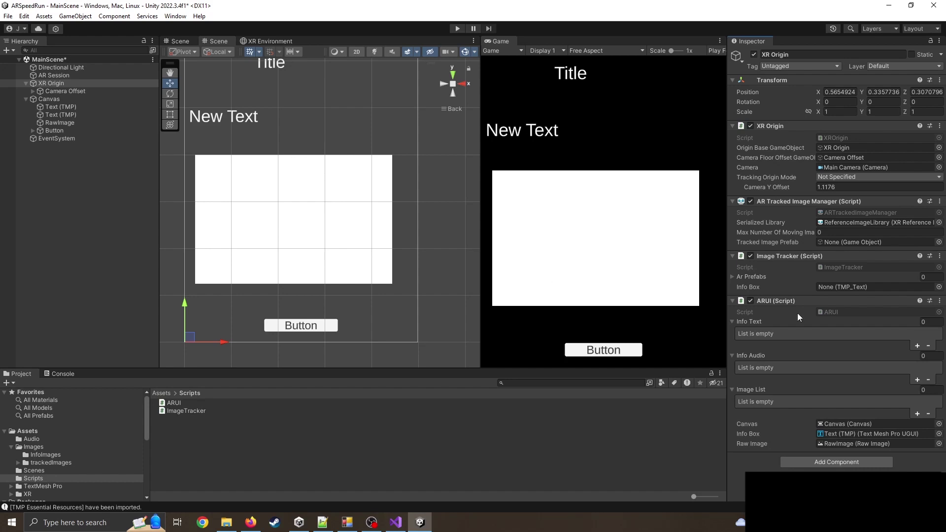
# Add five empty entries to the ARUI Info Text list.
pyautogui.click(916, 346)
pyautogui.click(915, 346)
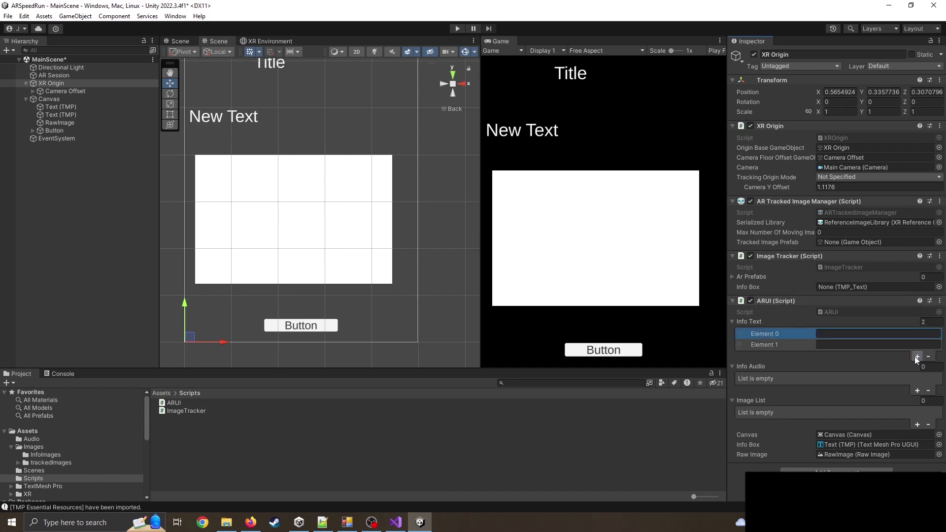
pyautogui.click(914, 357)
pyautogui.click(915, 368)
pyautogui.click(909, 377)
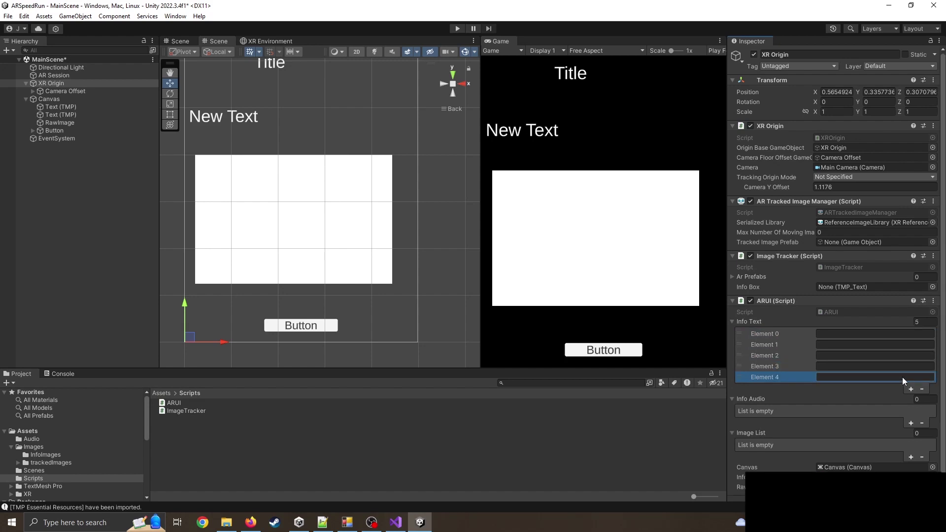
# Paste the three Earth facts from Notepad into Info Text entries 0–2.
pyautogui.click(318, 526)
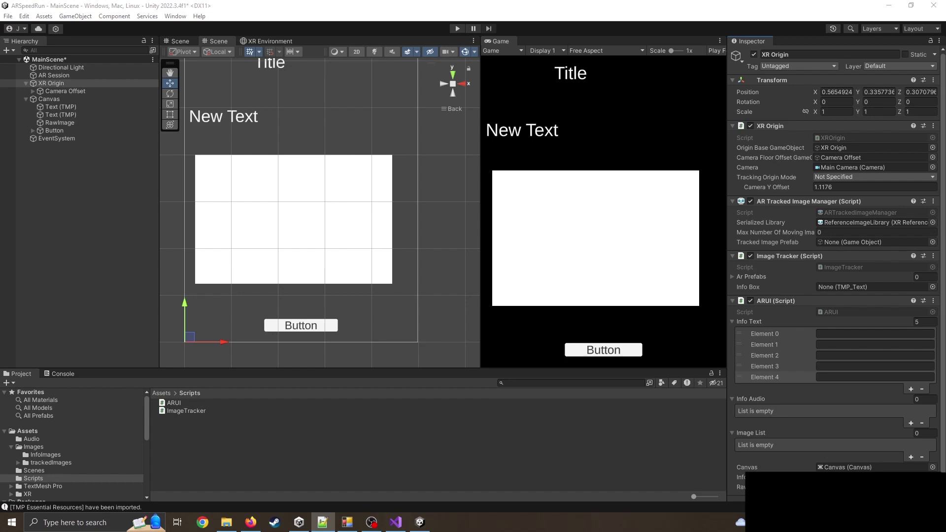
pyautogui.click(852, 333)
pyautogui.write('The Earth is the third rock from Sol')
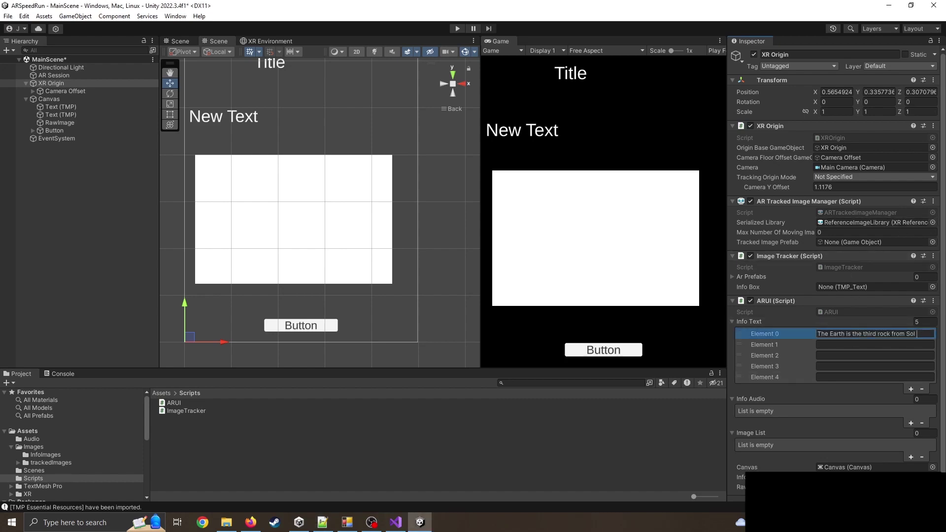
pyautogui.hotkey('alt', 'Tab')
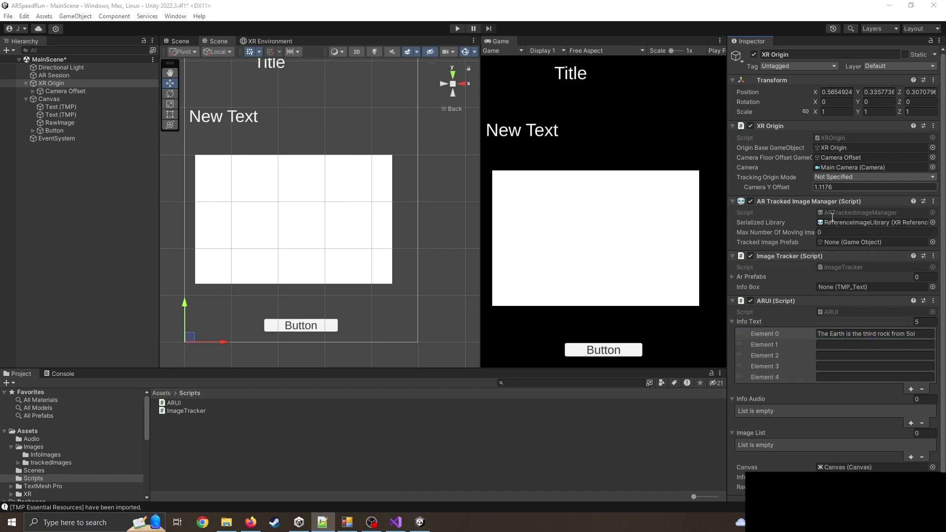
pyautogui.click(852, 344)
pyautogui.write('The Earth is harmless')
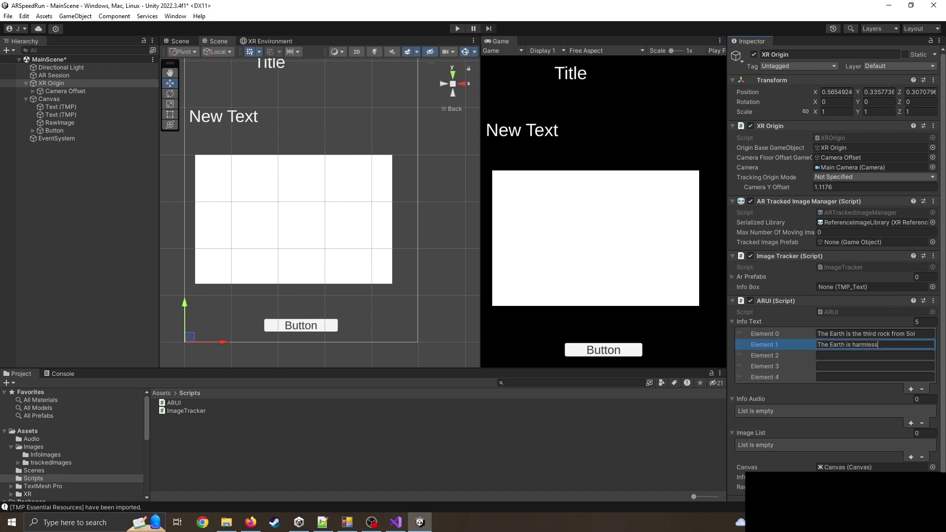
pyautogui.hotkey('alt', 'Tab')
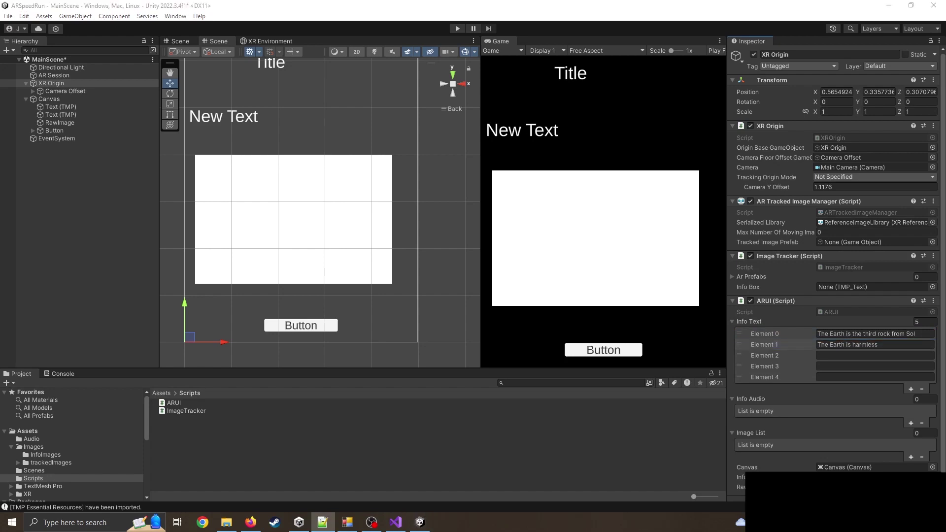
pyautogui.click(855, 354)
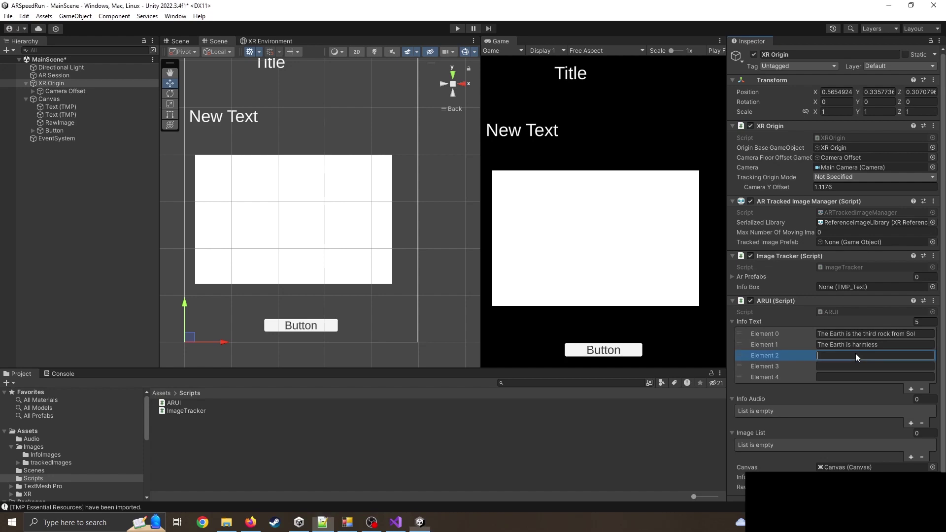
pyautogui.write('Correction, Mostly Harmless')
# Paste the two Mars facts into entries 3–4 and add a sixth entry reading 'To Do'.
pyautogui.hotkey('alt', 'Tab')
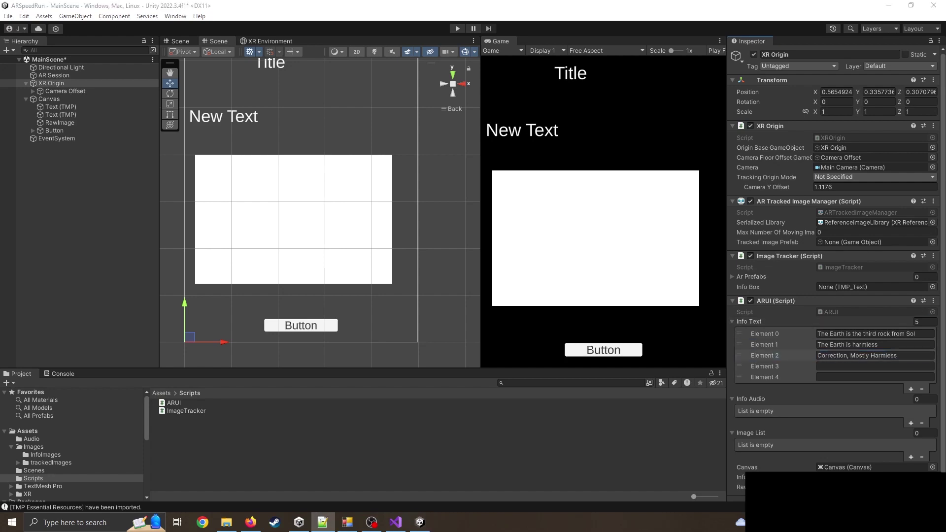
pyautogui.click(853, 365)
pyautogui.hotkey('ctrl', 'v')
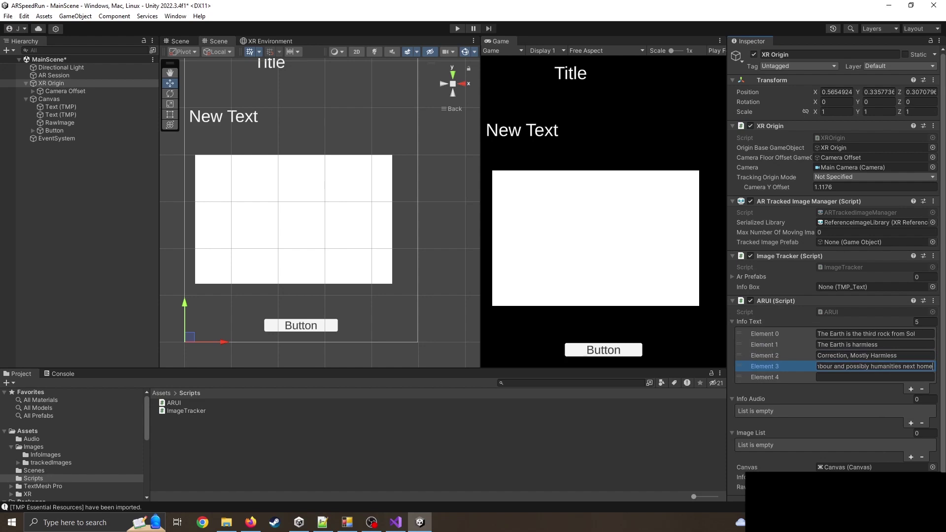
pyautogui.hotkey('alt', 'Tab')
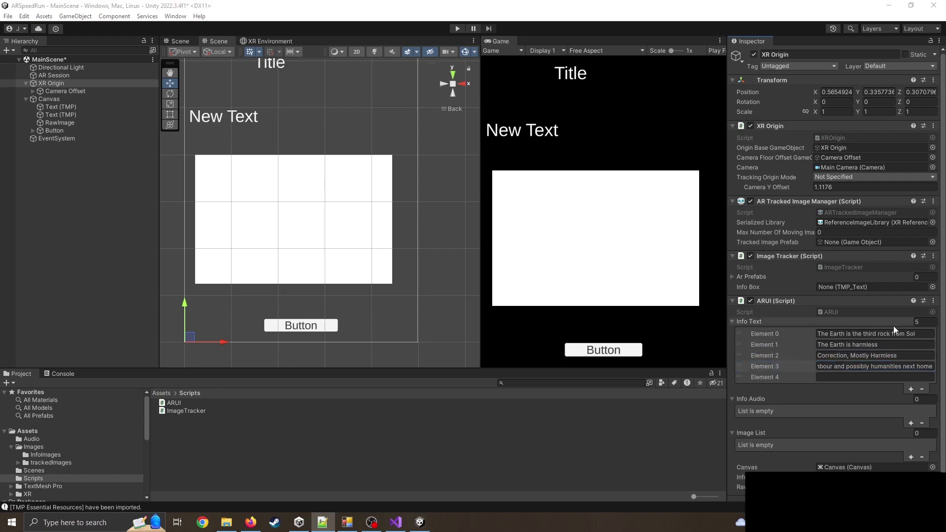
pyautogui.click(870, 375)
pyautogui.hotkey('ctrl', 'v')
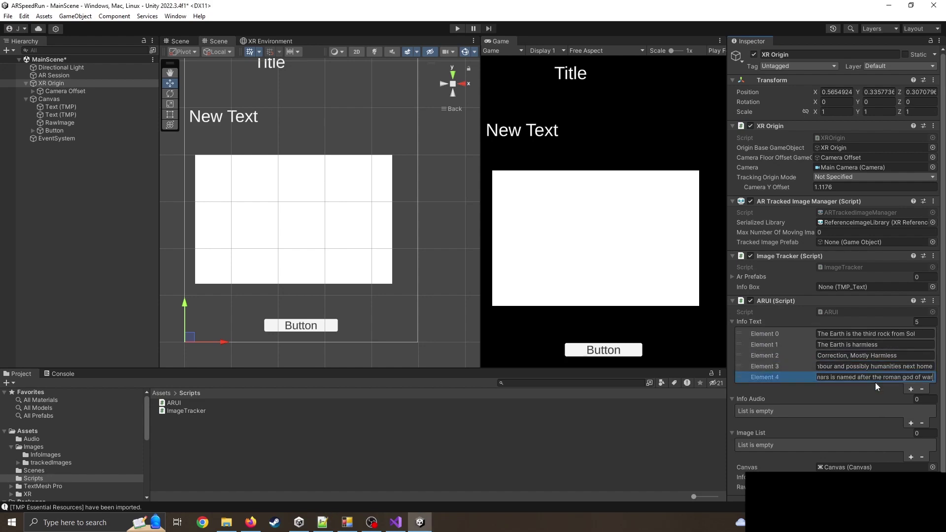
pyautogui.click(910, 389)
pyautogui.hotkey('alt', 'Tab')
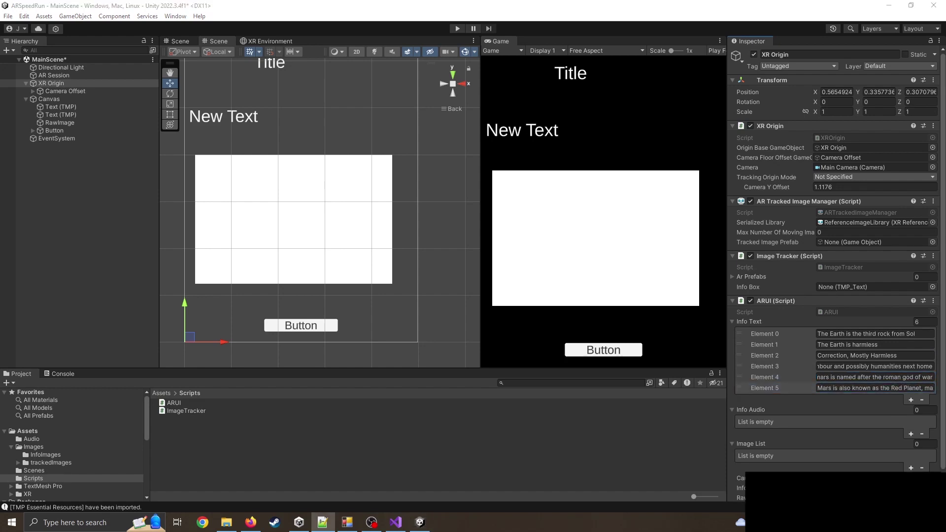
pyautogui.click(847, 388)
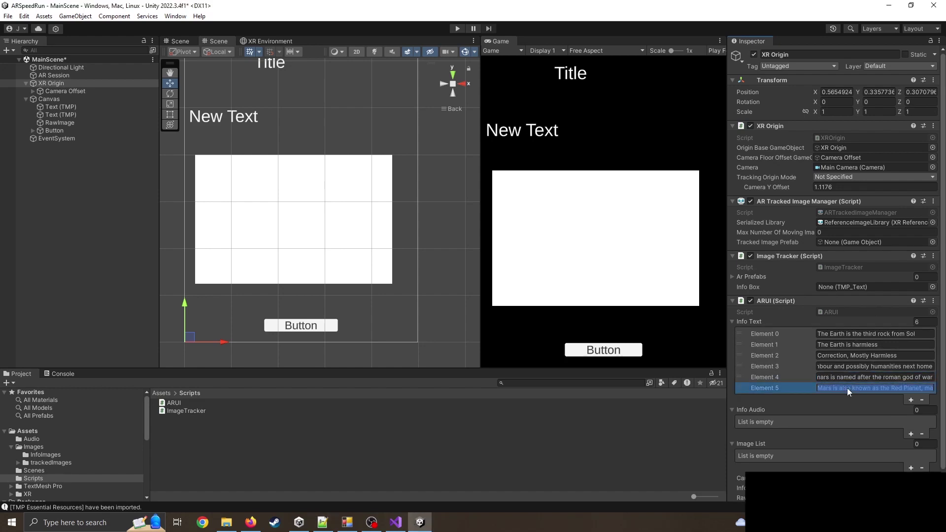
pyautogui.write('To Do')
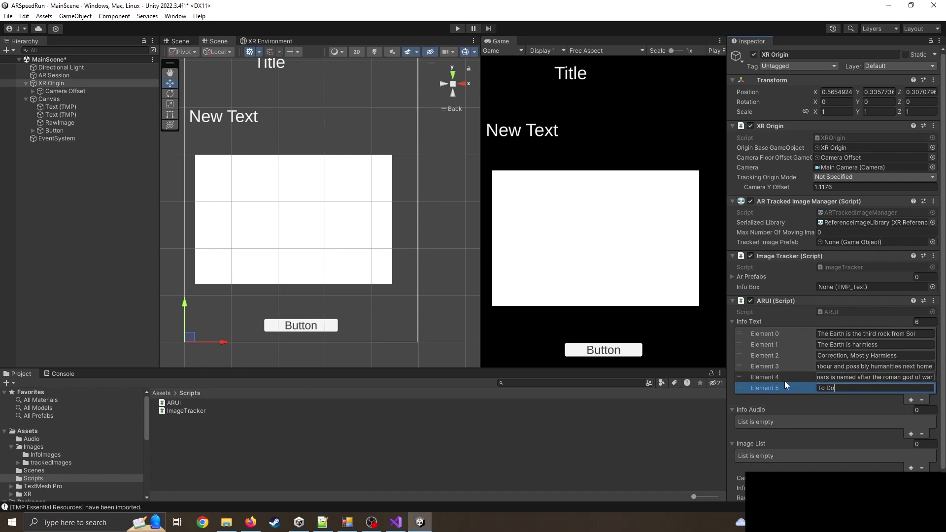
# Add five Info Audio entries and open the Assets/Audio folder.
pyautogui.click(909, 434)
pyautogui.scroll(-1, 896, 418)
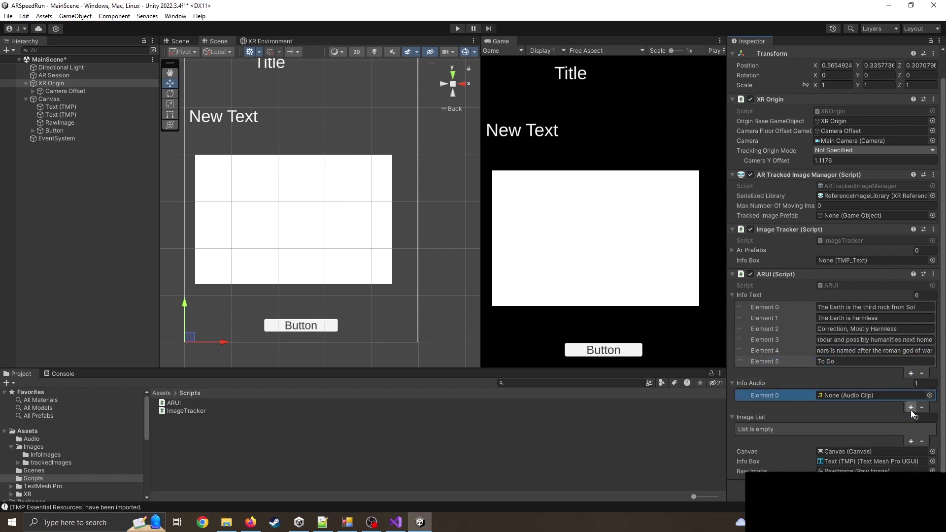
pyautogui.click(910, 409)
pyautogui.click(910, 418)
pyautogui.click(909, 428)
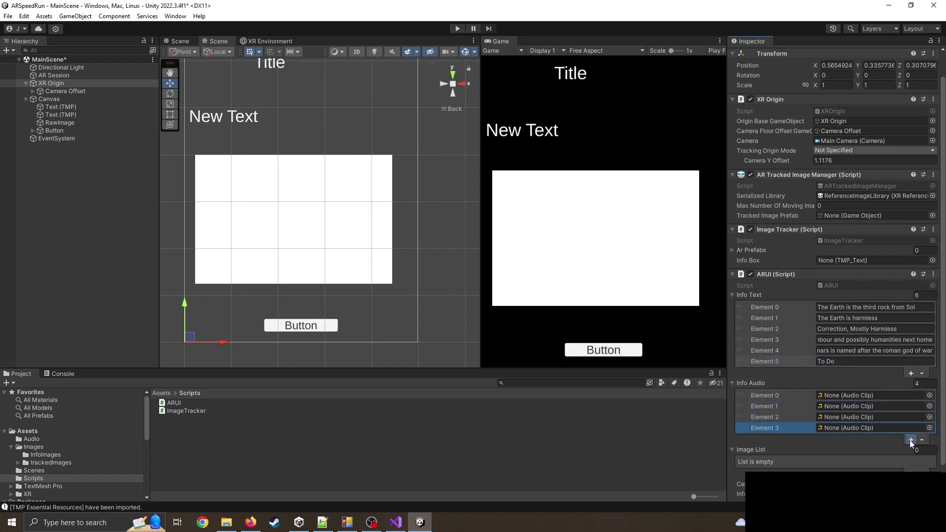
pyautogui.click(909, 439)
pyautogui.click(161, 393)
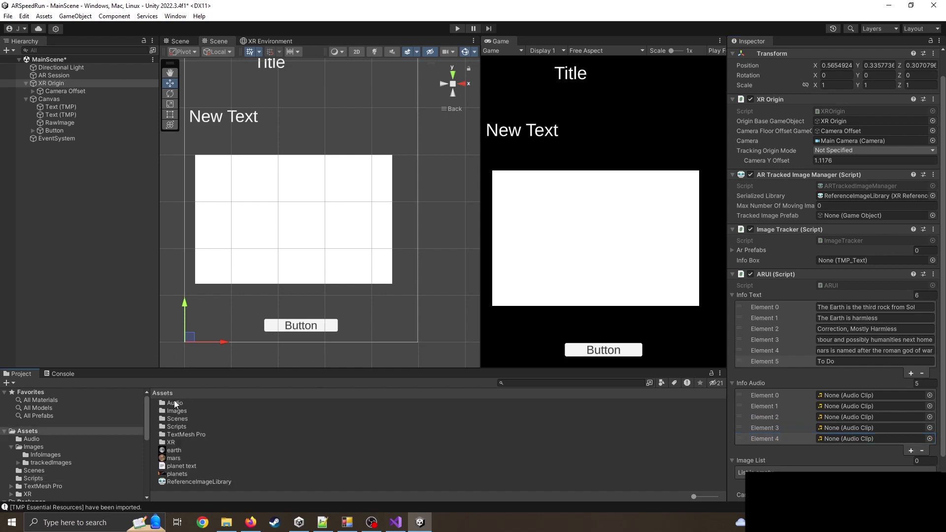
pyautogui.doubleClick(181, 403)
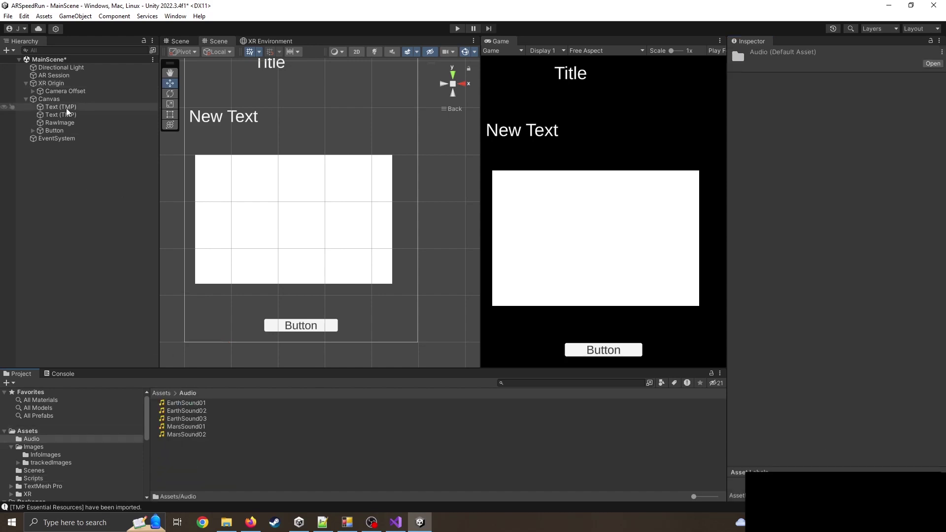
pyautogui.click(55, 83)
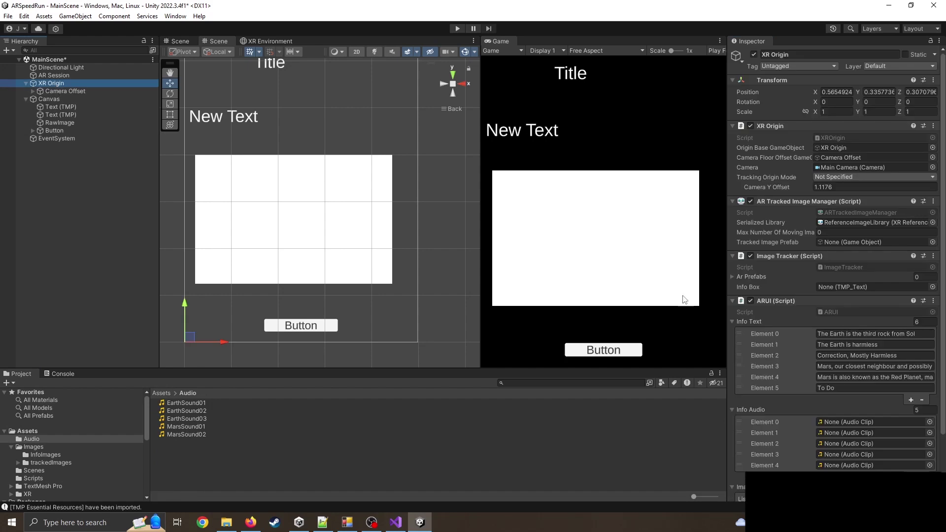
# Assign EarthSound01–03, MarsSound01 and MarsSound02 to the five Info Audio slots in order.
pyautogui.moveTo(180, 403); pyautogui.dragTo(838, 424)
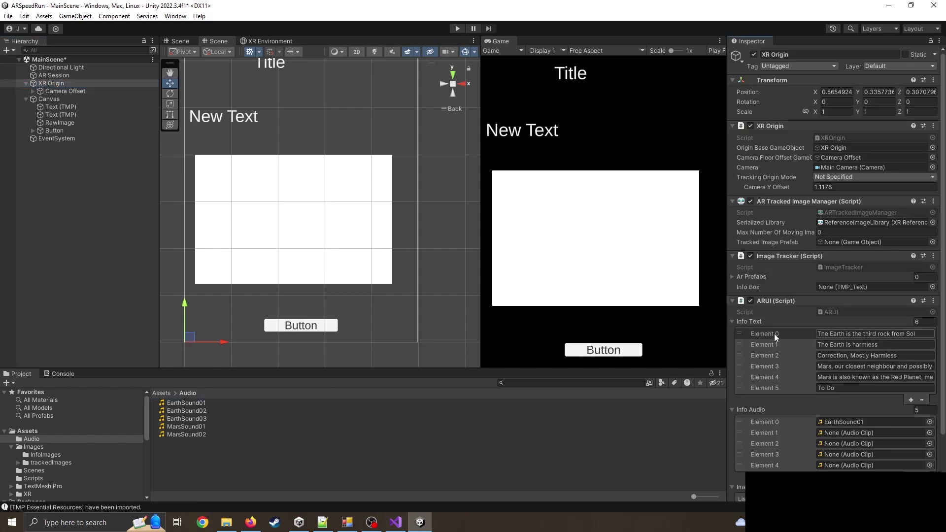
pyautogui.moveTo(180, 410); pyautogui.dragTo(855, 432)
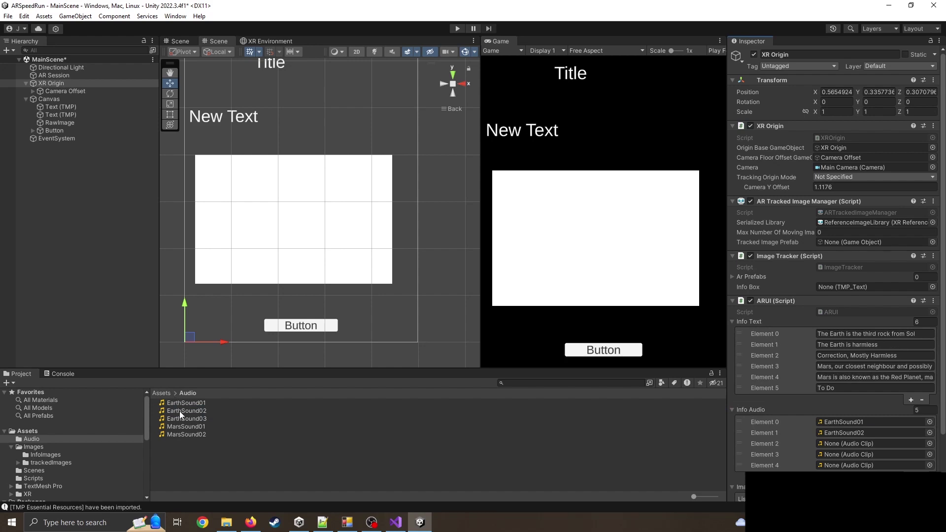
pyautogui.moveTo(181, 417); pyautogui.dragTo(853, 445)
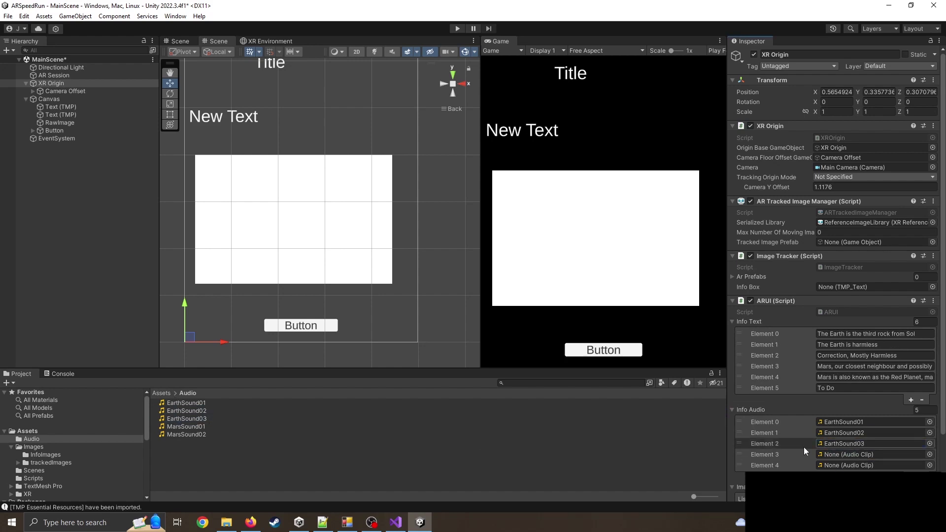
pyautogui.moveTo(174, 427); pyautogui.dragTo(396, 445)
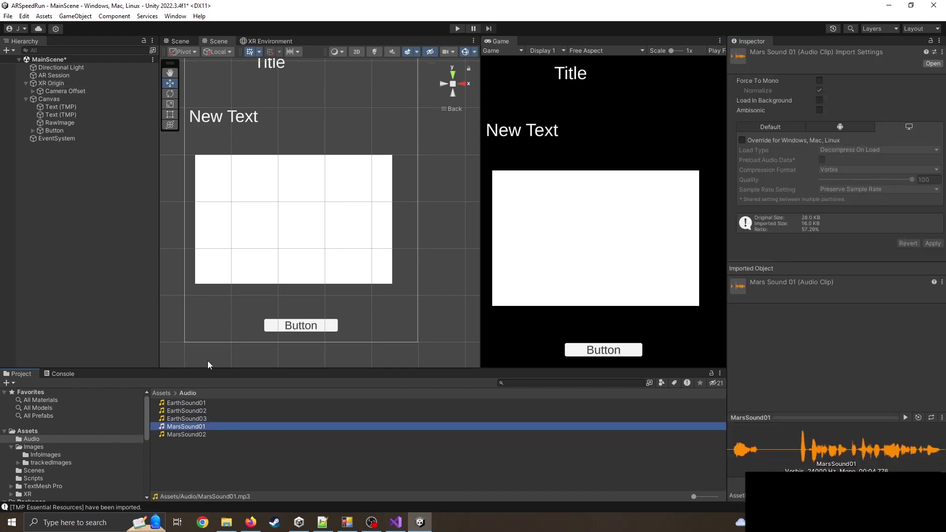
pyautogui.moveTo(207, 365); pyautogui.dragTo(51, 84)
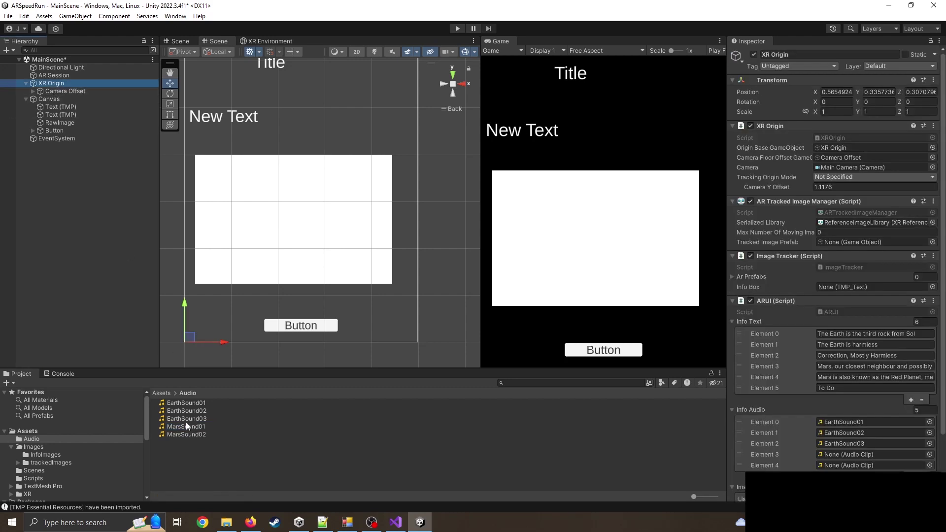
pyautogui.moveTo(186, 424); pyautogui.dragTo(839, 454)
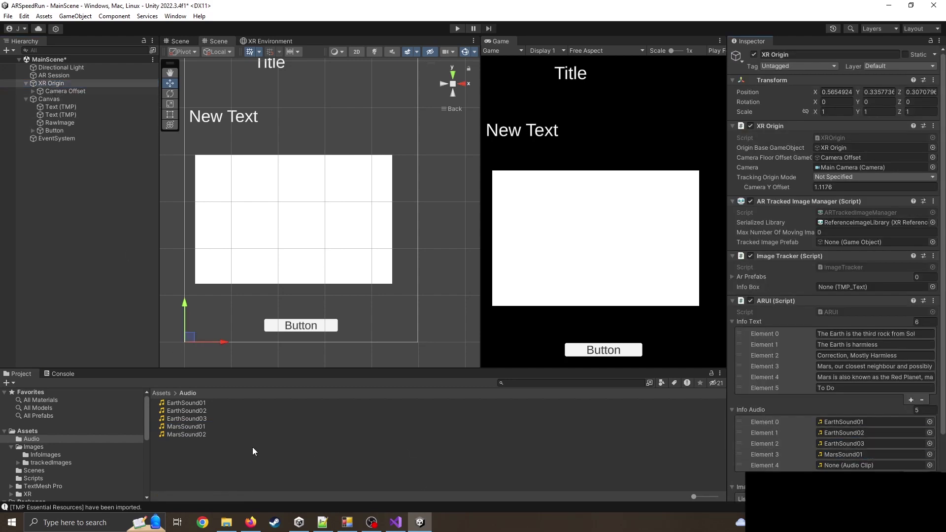
pyautogui.moveTo(180, 435); pyautogui.dragTo(867, 464)
pyautogui.scroll(-3, 837, 428)
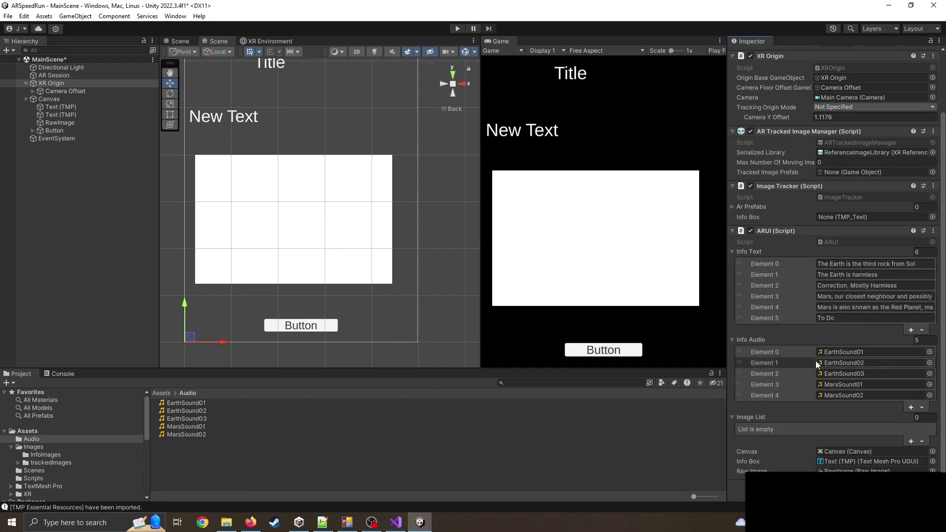
# Extend the Image List to five slots and open the Images/InfoImages folder.
pyautogui.click(910, 441)
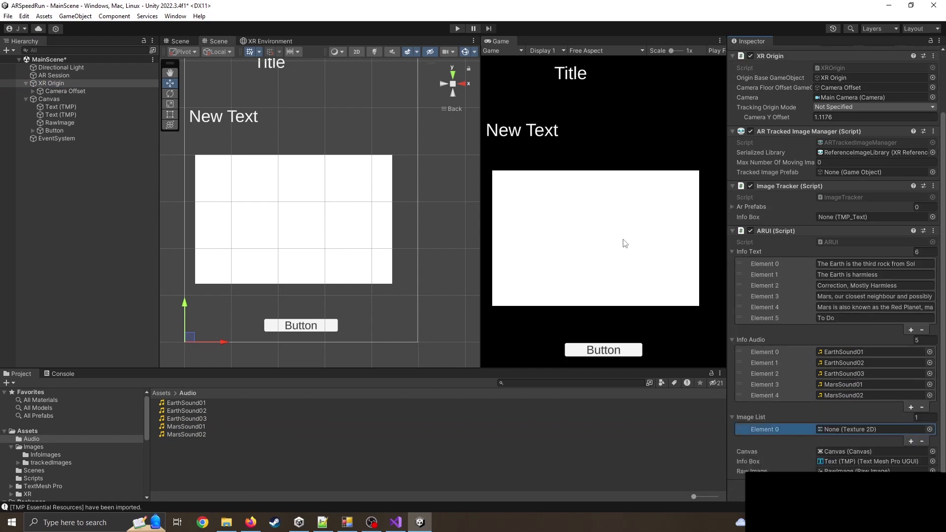
pyautogui.click(911, 441)
pyautogui.click(910, 452)
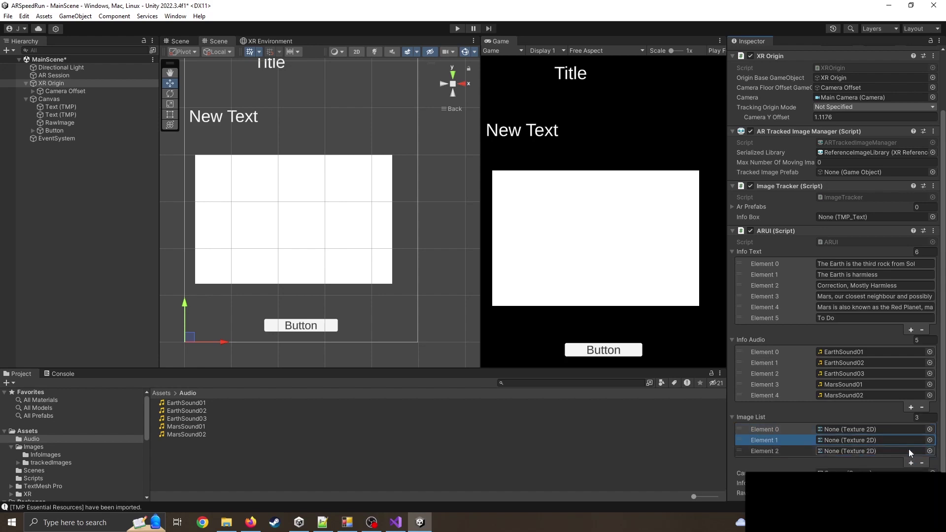
pyautogui.click(910, 463)
pyautogui.click(910, 473)
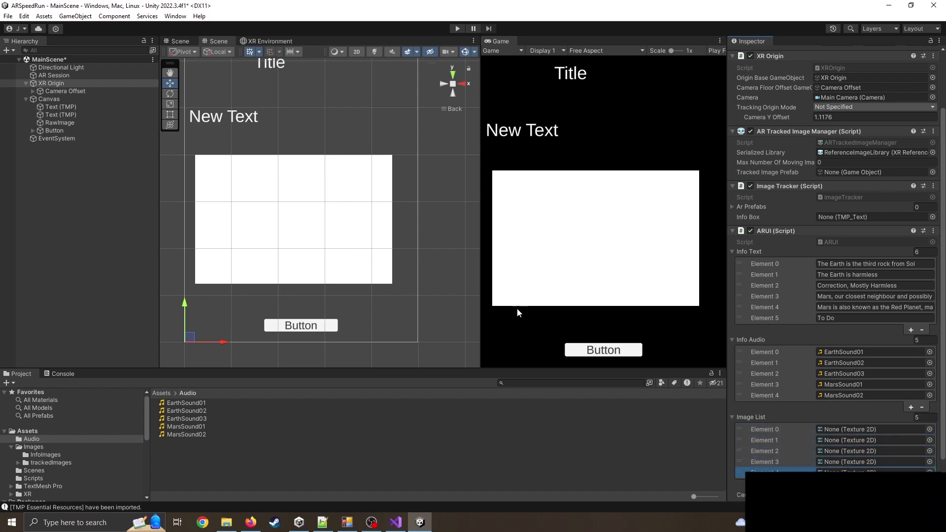
pyautogui.moveTo(544, 367); pyautogui.dragTo(543, 344)
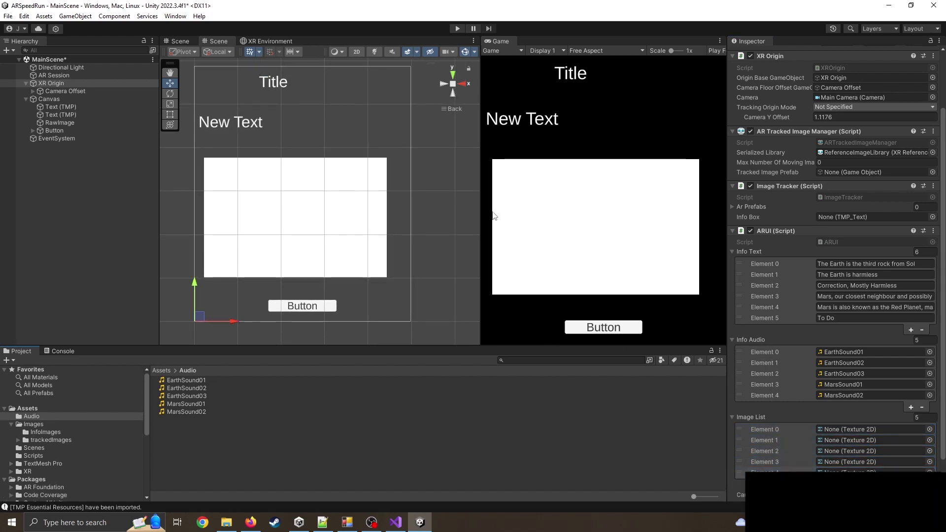
pyautogui.click(163, 370)
pyautogui.doubleClick(173, 388)
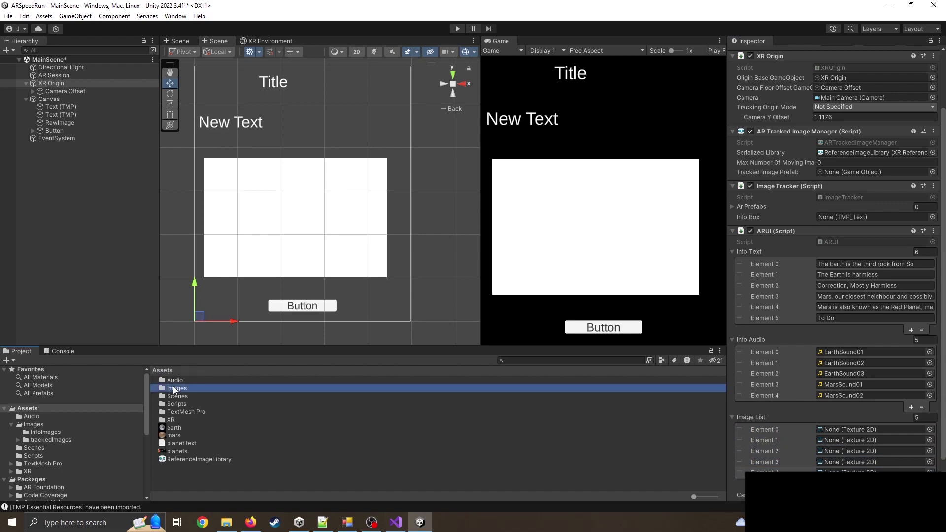
pyautogui.doubleClick(176, 380)
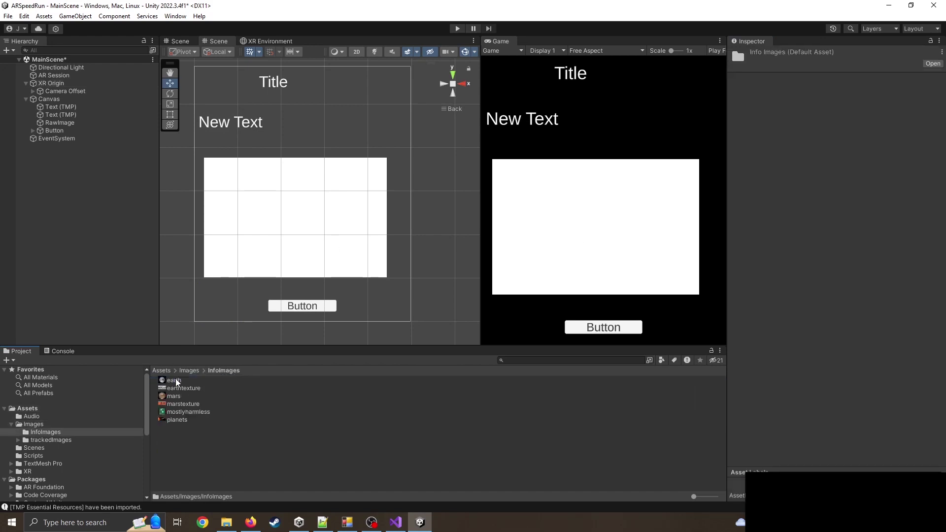
pyautogui.click(51, 83)
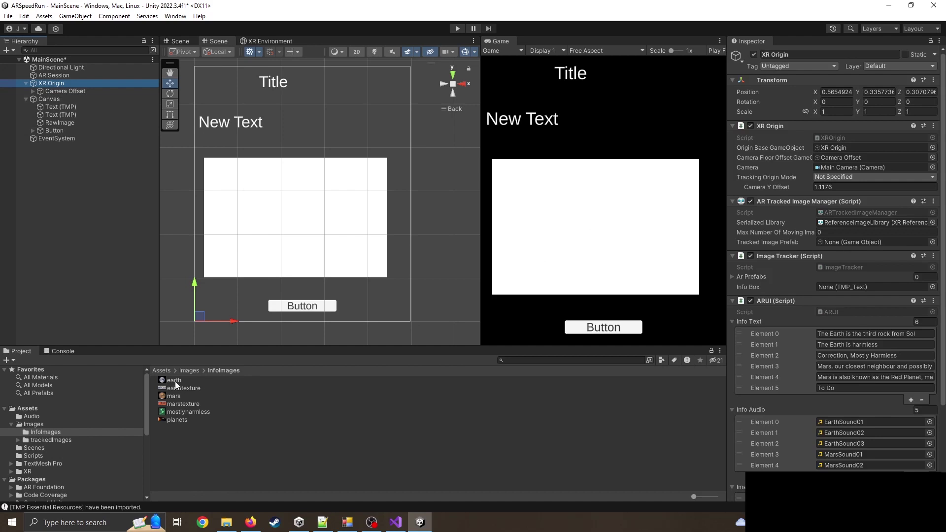
pyautogui.scroll(-3, 808, 398)
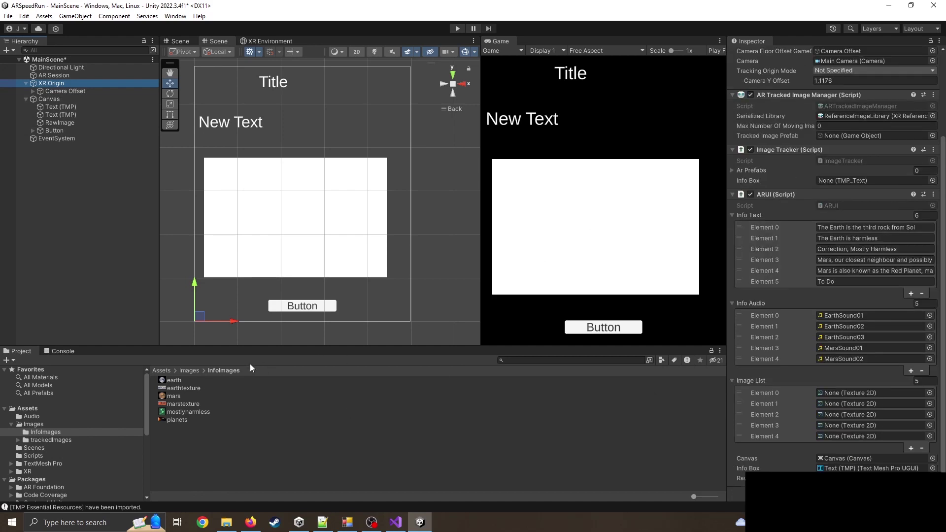
# Fill the Image List with planets, mostlyharmless, earth, mars and marstexture.
pyautogui.moveTo(176, 381); pyautogui.dragTo(862, 394)
pyautogui.moveTo(172, 412); pyautogui.dragTo(836, 401)
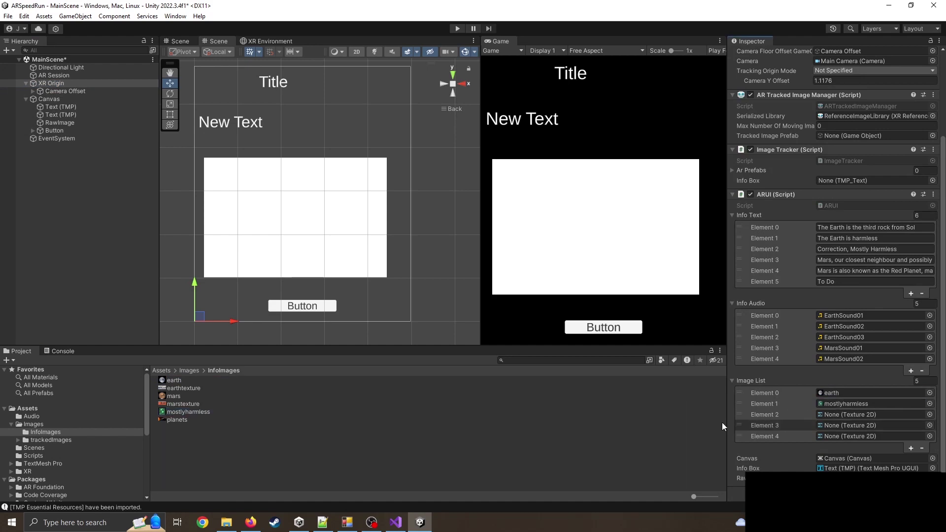
pyautogui.moveTo(172, 422); pyautogui.dragTo(838, 392)
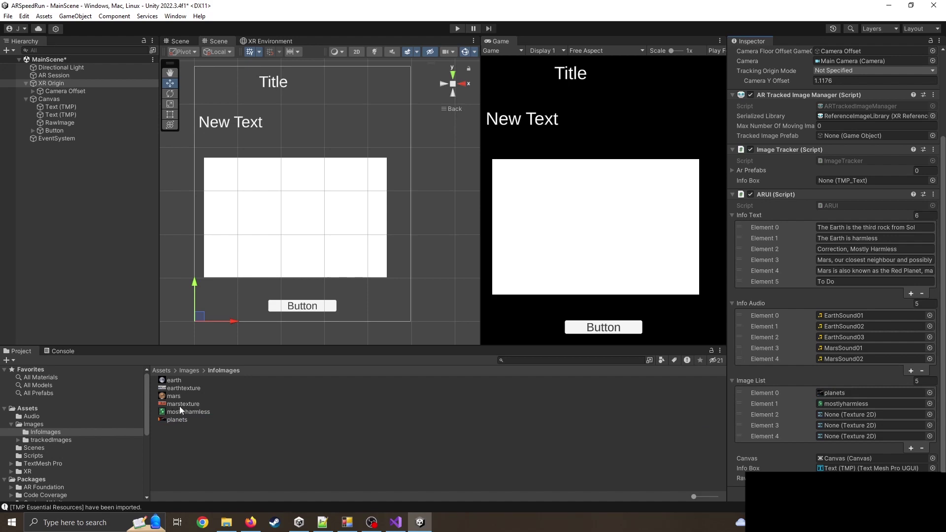
pyautogui.moveTo(176, 381); pyautogui.dragTo(886, 415)
pyautogui.moveTo(173, 395); pyautogui.dragTo(864, 429)
pyautogui.moveTo(174, 405); pyautogui.dragTo(838, 437)
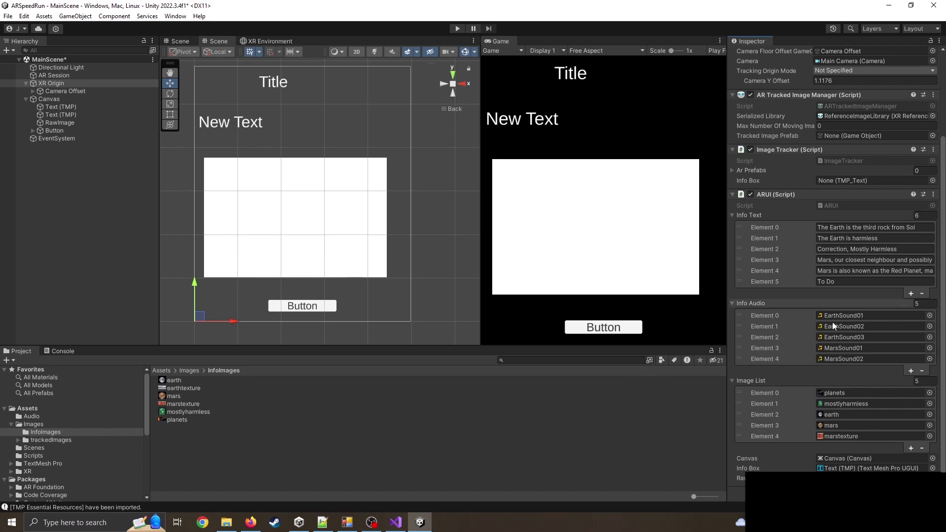
pyautogui.click(347, 523)
# Switch to the XR Environment view and choose Edit environment to open ARcene.
pyautogui.click(668, 419)
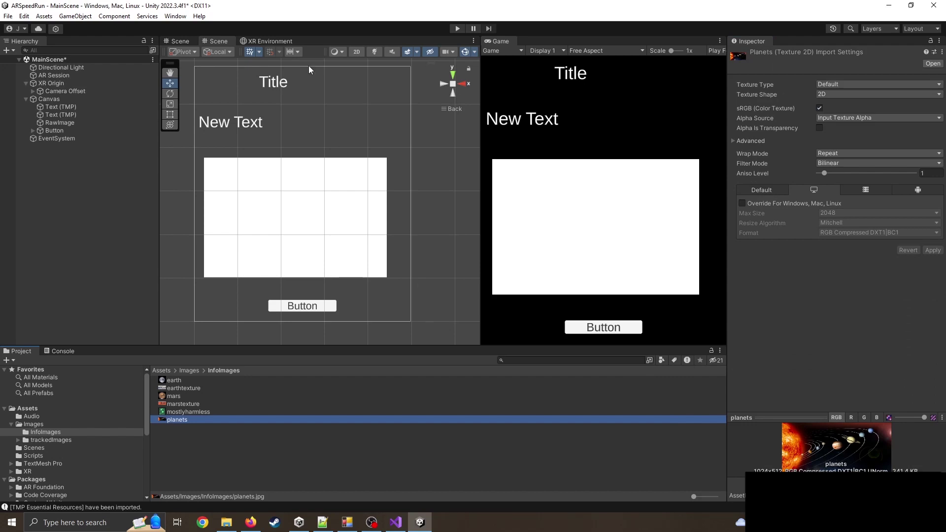
pyautogui.moveTo(477, 127); pyautogui.dragTo(440, 126)
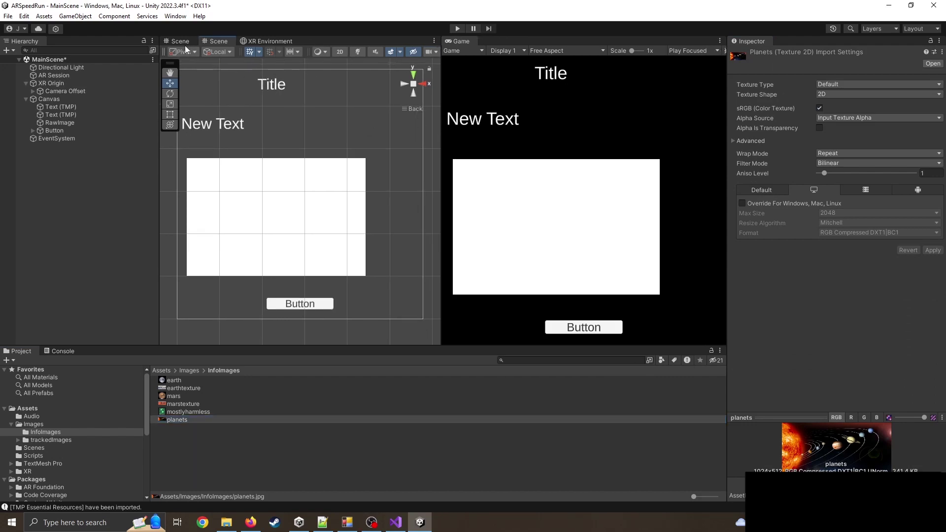
pyautogui.click(182, 41)
pyautogui.click(242, 42)
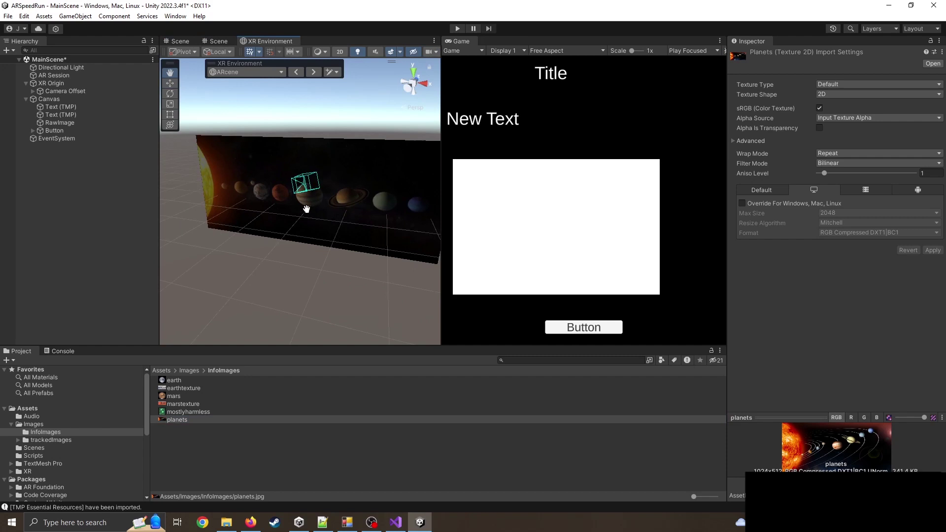
pyautogui.click(338, 72)
pyautogui.click(345, 105)
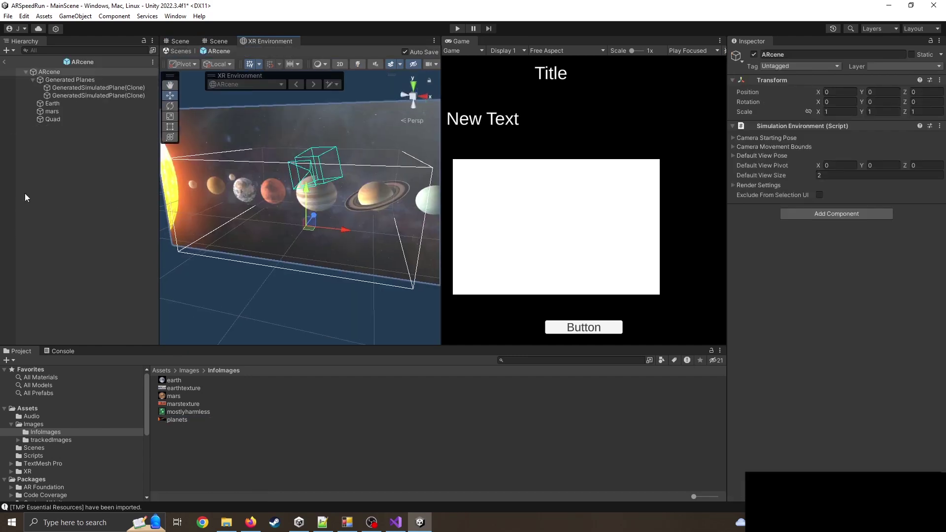
# Add a sphere to ARcene and set its scale to 0.3 on all axes.
pyautogui.rightClick(65, 179)
pyautogui.moveTo(150, 321)
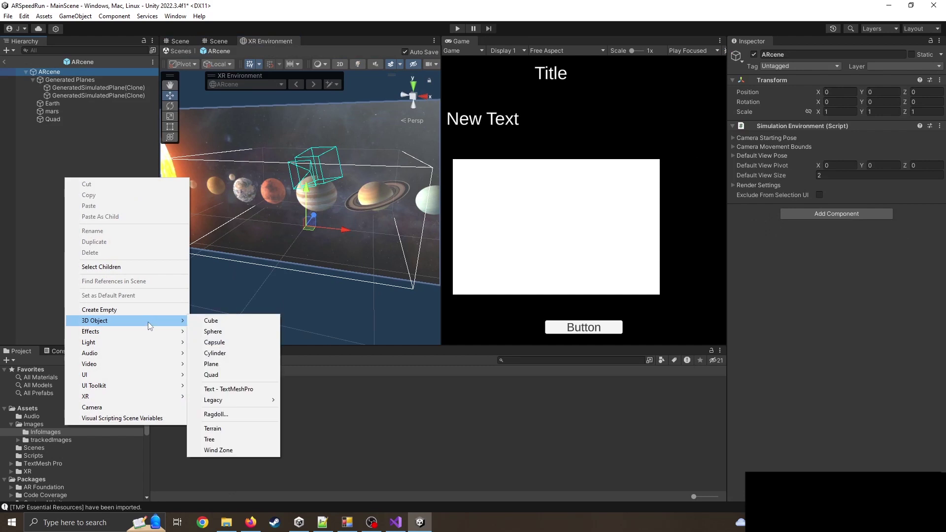
pyautogui.click(213, 331)
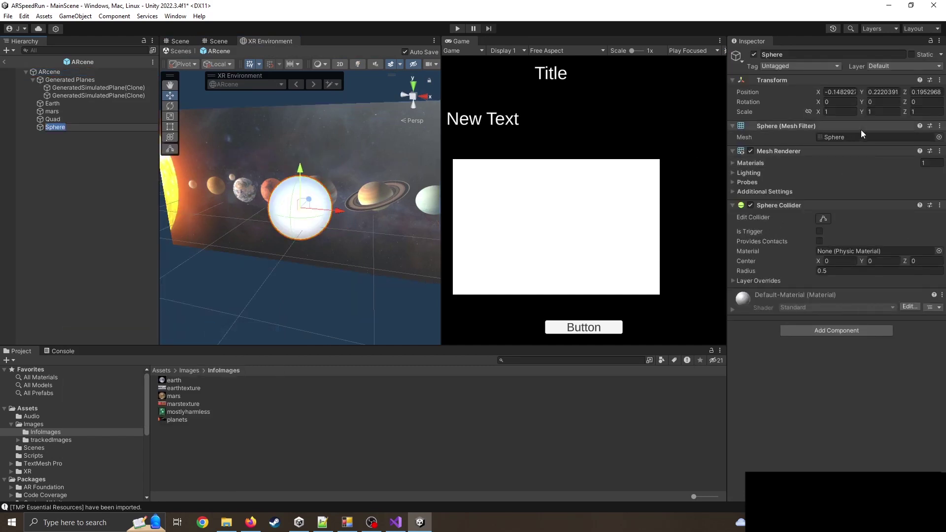
pyautogui.click(843, 113)
pyautogui.press('Tab')
pyautogui.write('3')
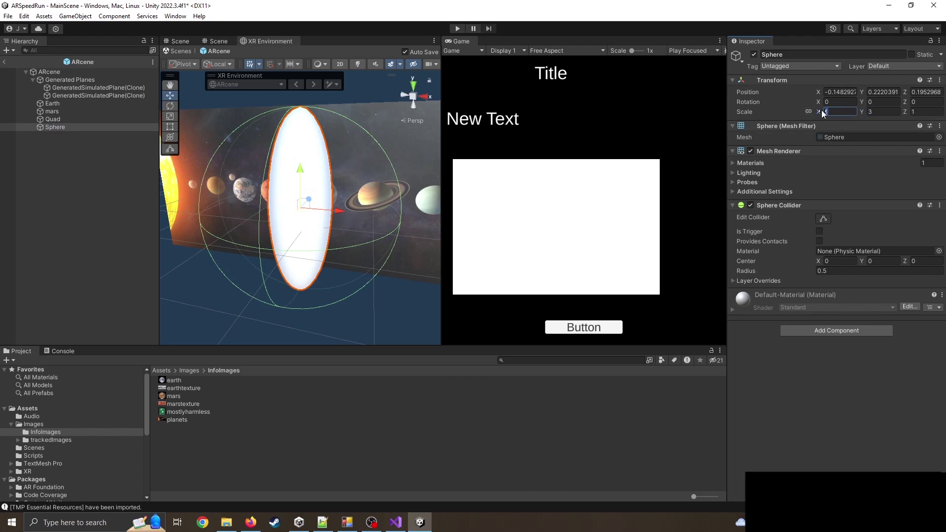
pyautogui.write('.3')
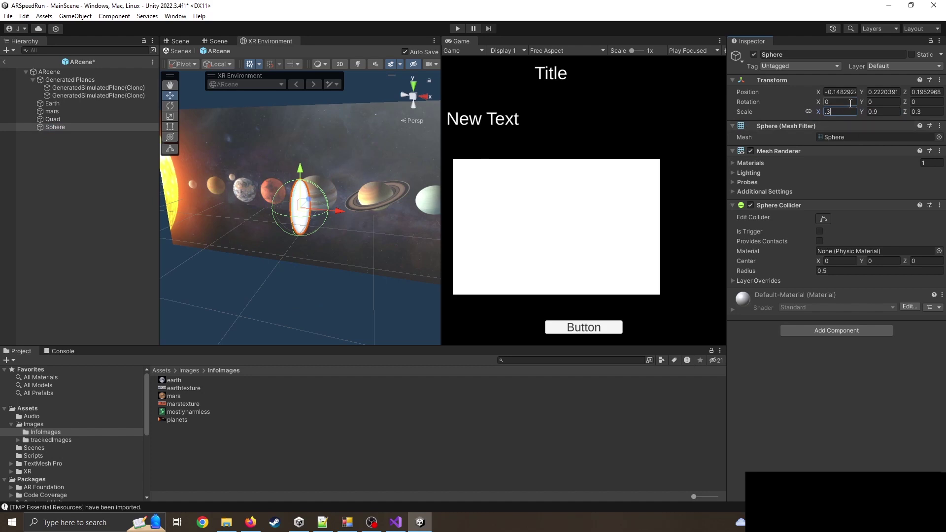
pyautogui.click(883, 112)
pyautogui.click(807, 111)
pyautogui.click(866, 112)
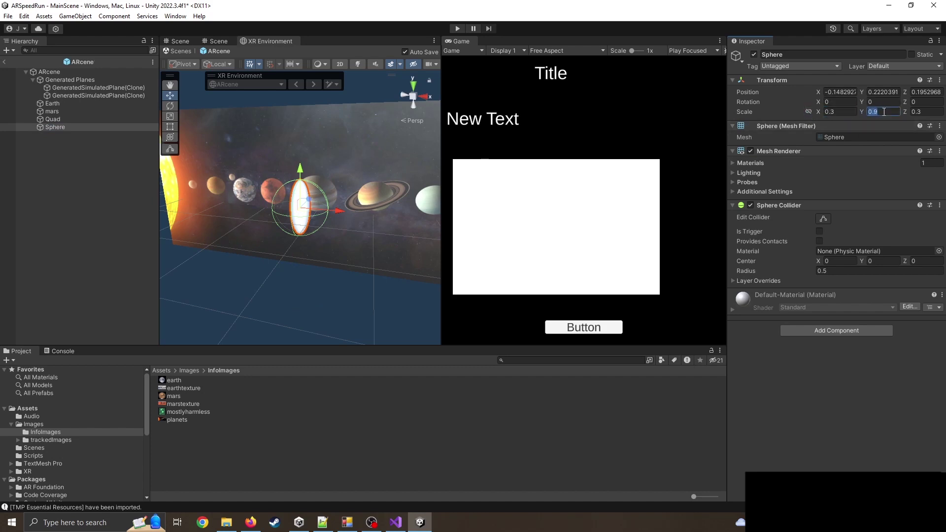
pyautogui.press('BackSpace')
pyautogui.write('3')
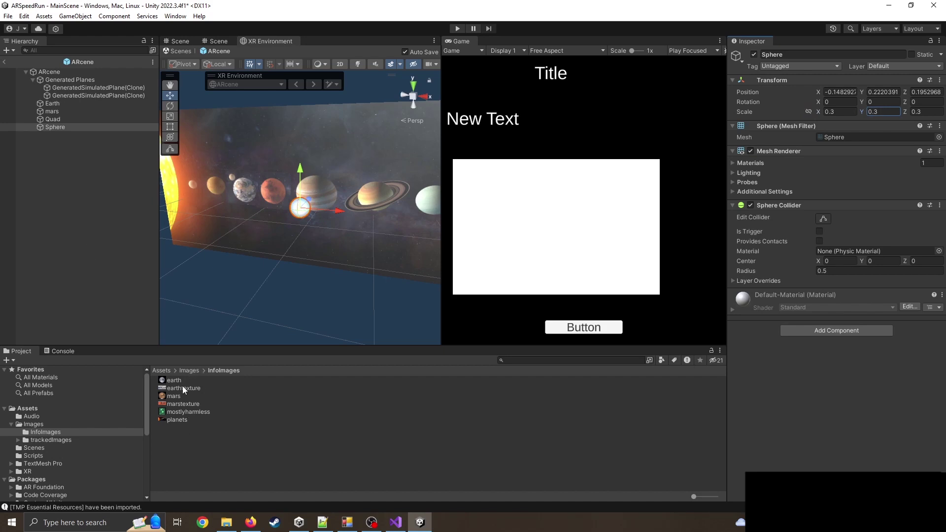
# Drag earthtexture onto the sphere, then reselect the Sphere to rename it.
pyautogui.moveTo(183, 390); pyautogui.dragTo(299, 209)
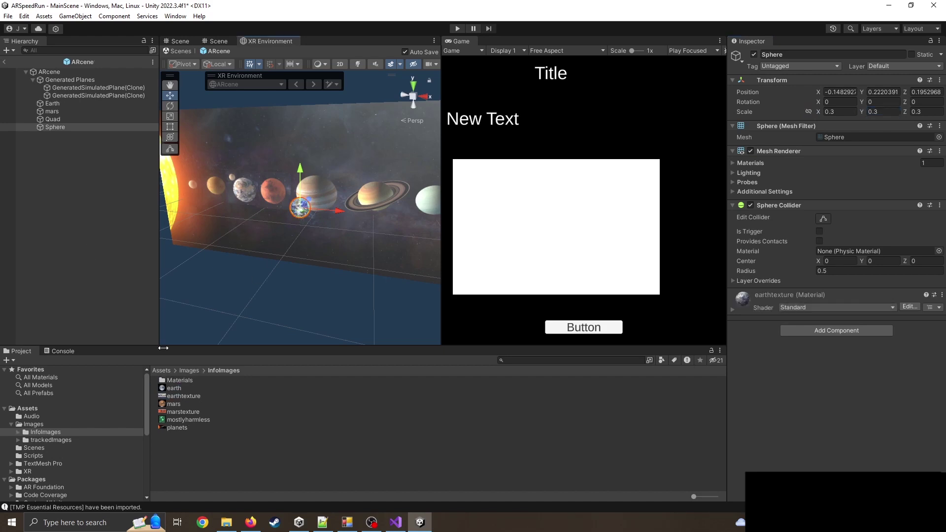
pyautogui.click(191, 371)
pyautogui.doubleClick(184, 388)
pyautogui.click(182, 388)
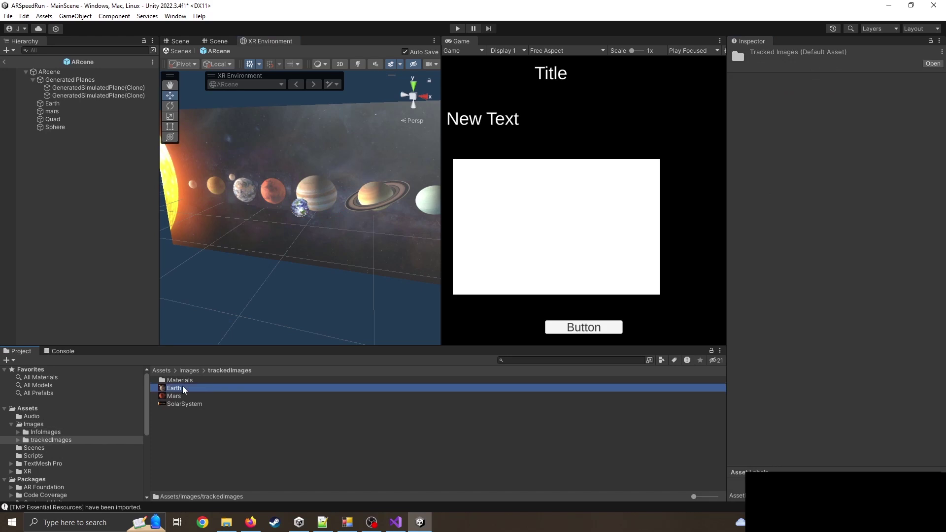
pyautogui.click(188, 411)
pyautogui.click(176, 389)
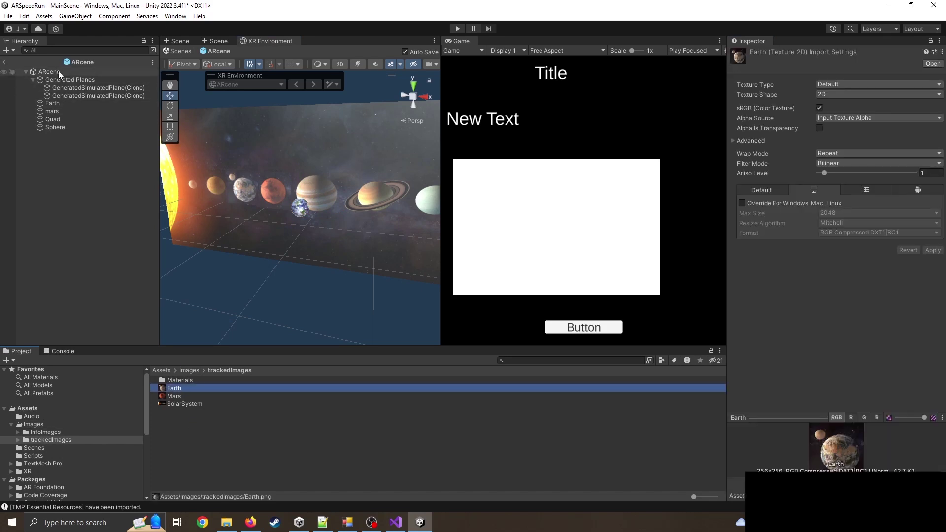
pyautogui.click(299, 214)
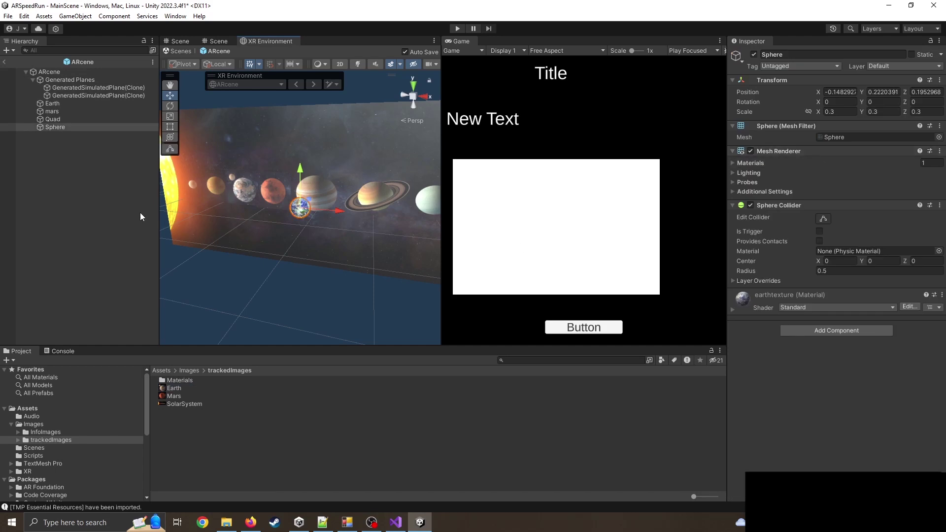
pyautogui.click(63, 126)
pyautogui.click(72, 127)
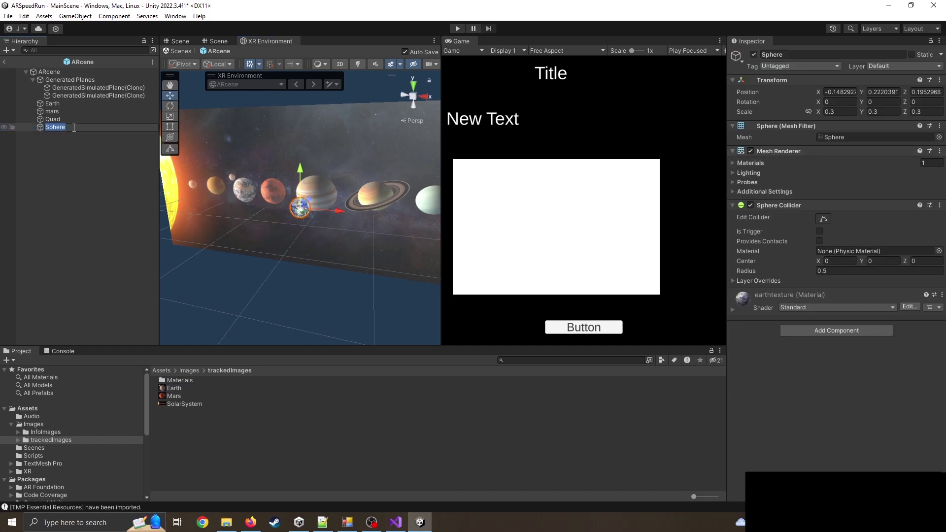
# Rename the sphere Earth and create a new 'Earth' tag.
pyautogui.write('Earth')
pyautogui.click(72, 155)
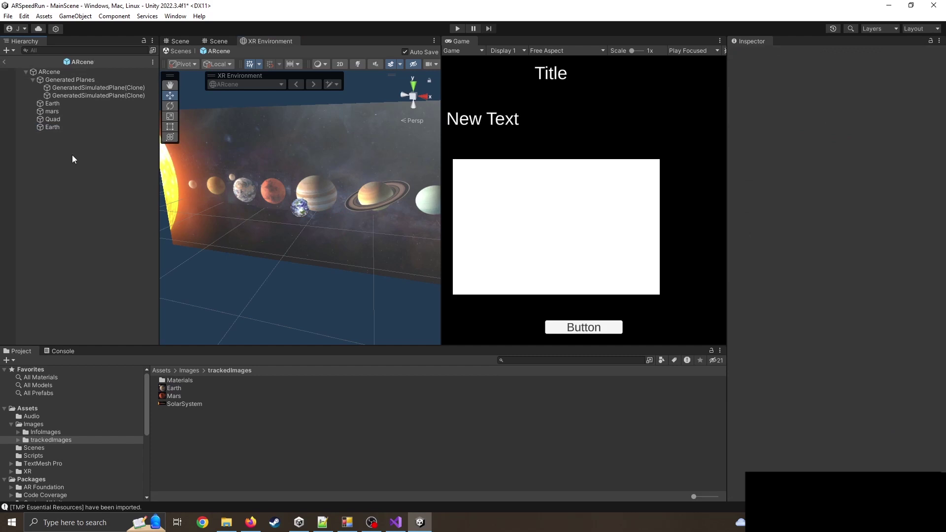
pyautogui.click(83, 126)
pyautogui.click(798, 66)
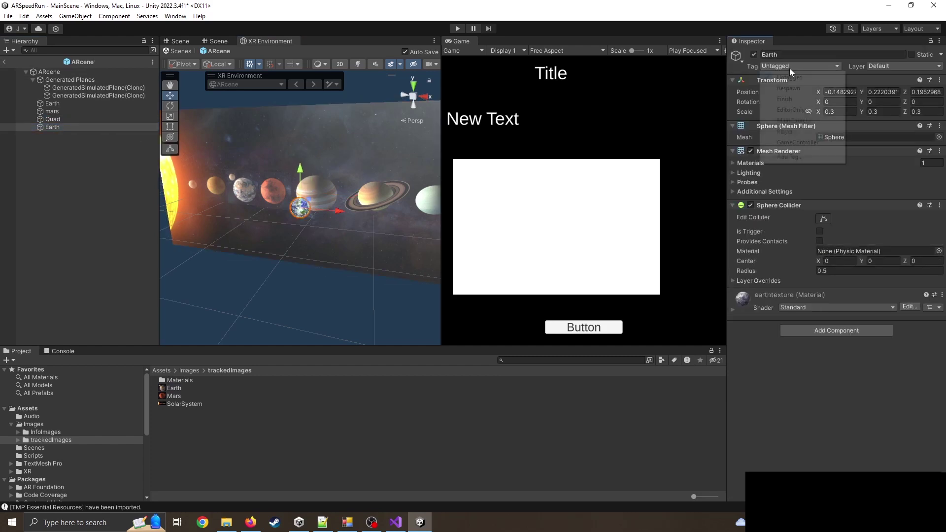
pyautogui.click(795, 156)
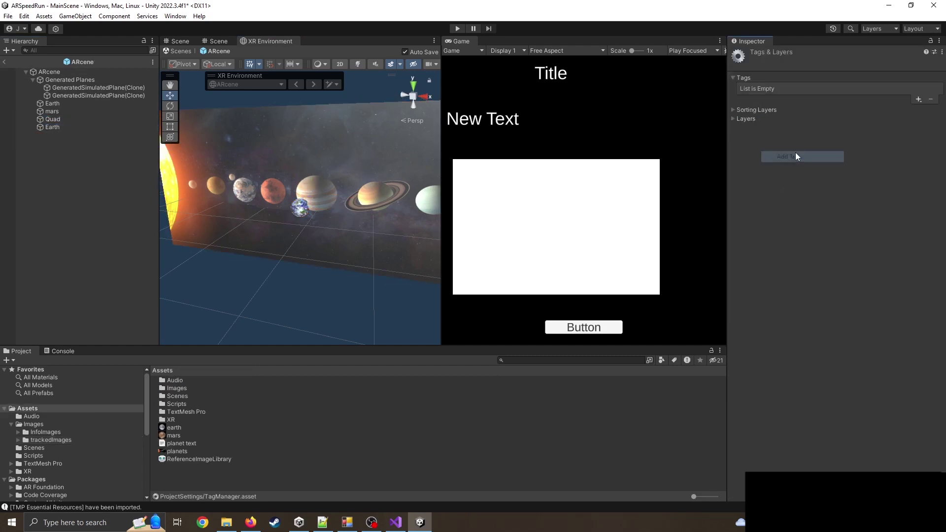
pyautogui.click(917, 99)
pyautogui.write('Earth')
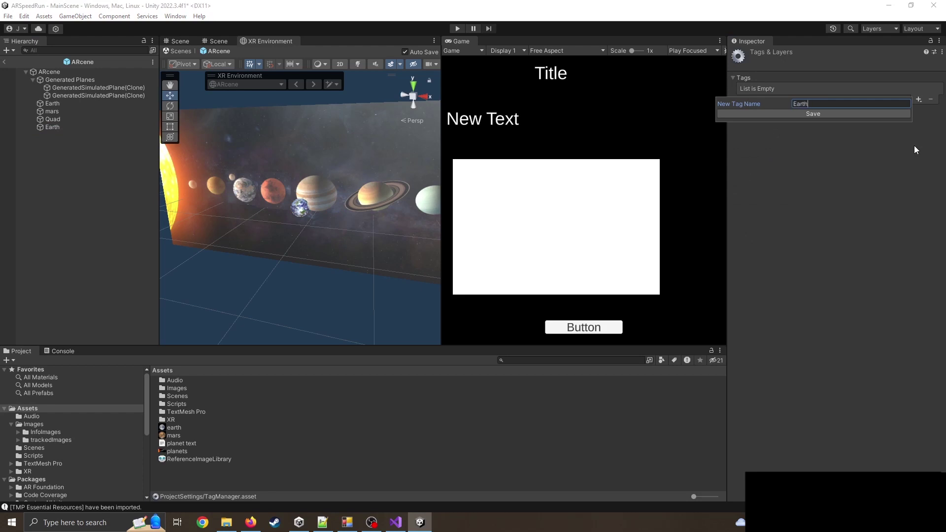
pyautogui.press('Return')
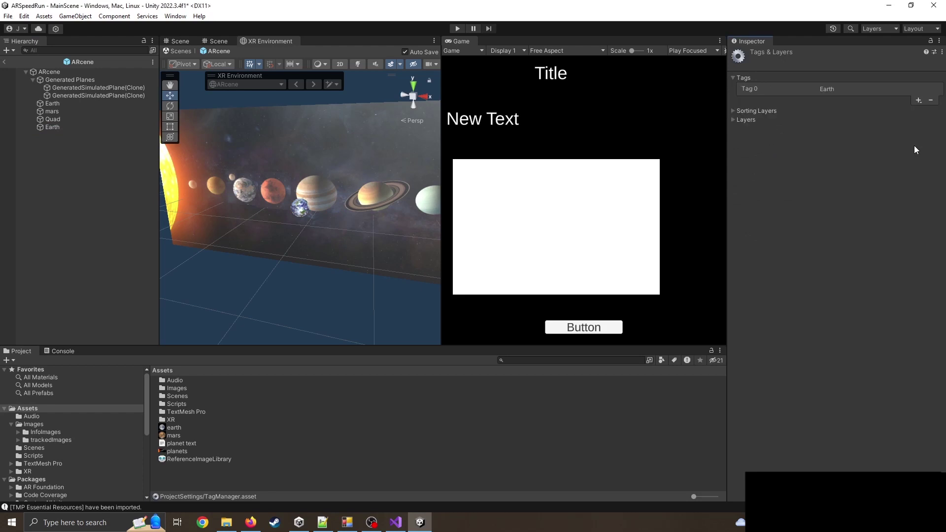
# Tag the sphere as Earth, glance at ARUI.cs in Visual Studio, and return to Unity.
pyautogui.click(296, 207)
pyautogui.click(798, 66)
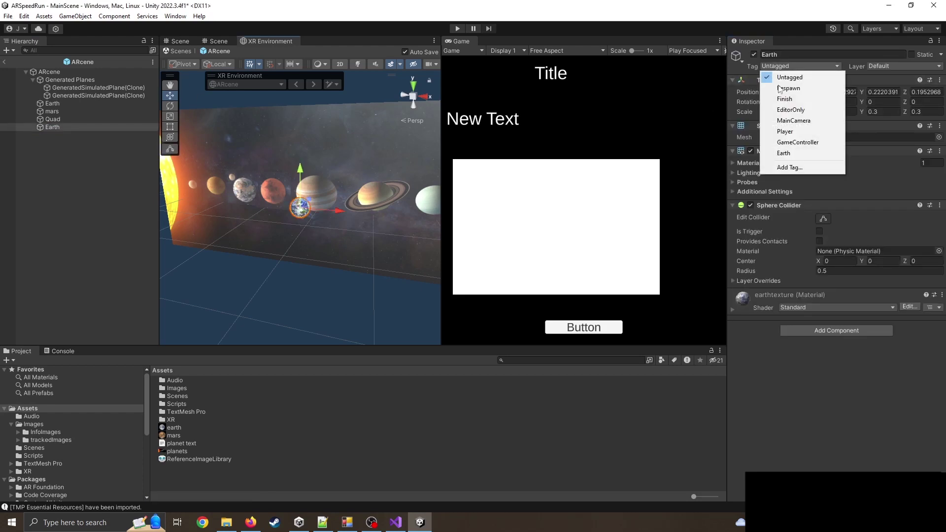
pyautogui.click(788, 153)
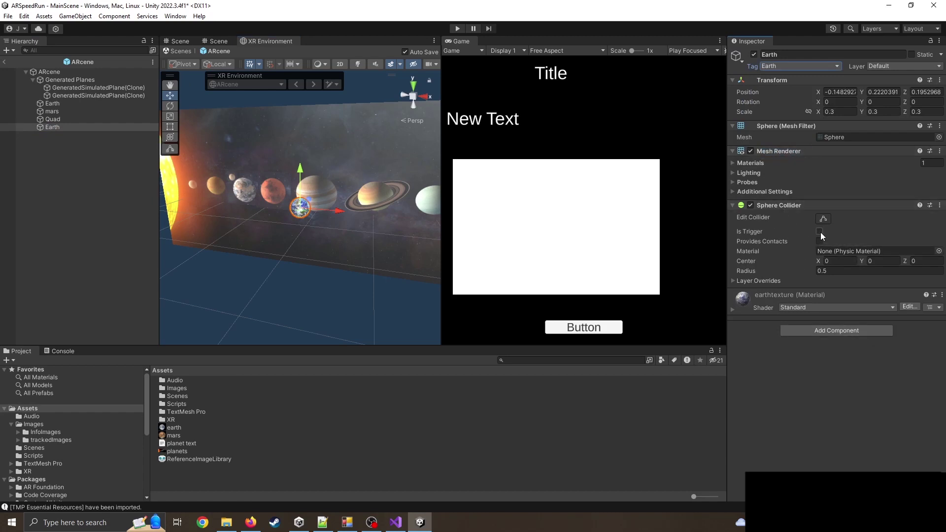
pyautogui.click(395, 522)
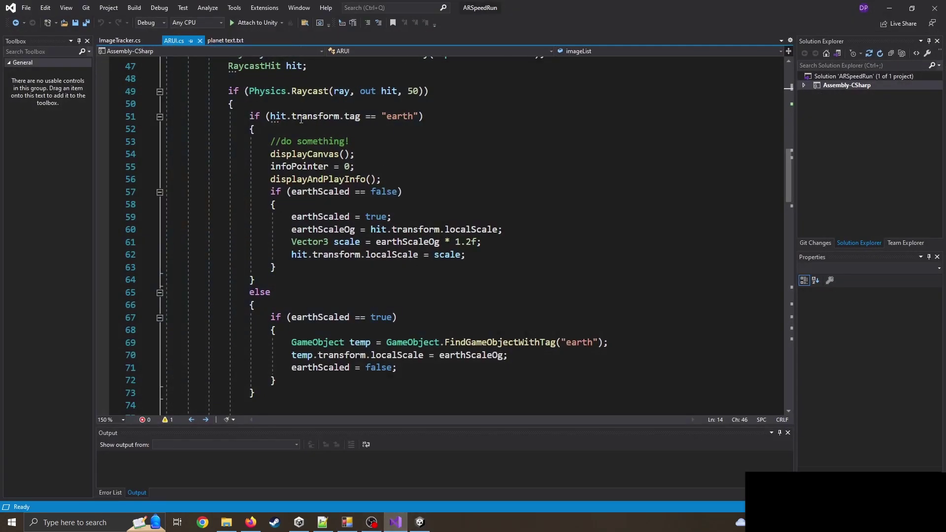
pyautogui.click(889, 7)
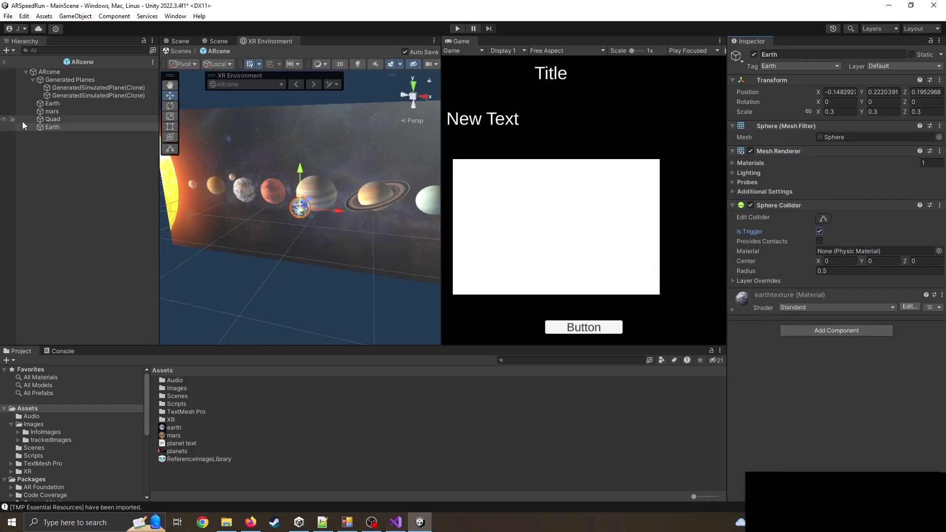
# Save Earth as a prefab in Assets and set its instance's position to 0, 0, 0.
pyautogui.moveTo(51, 126); pyautogui.dragTo(223, 478)
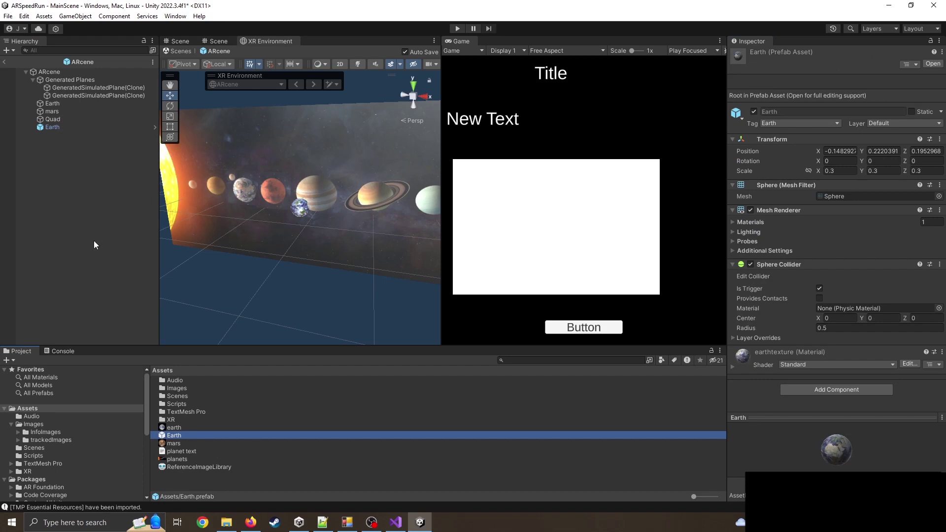
pyautogui.click(63, 127)
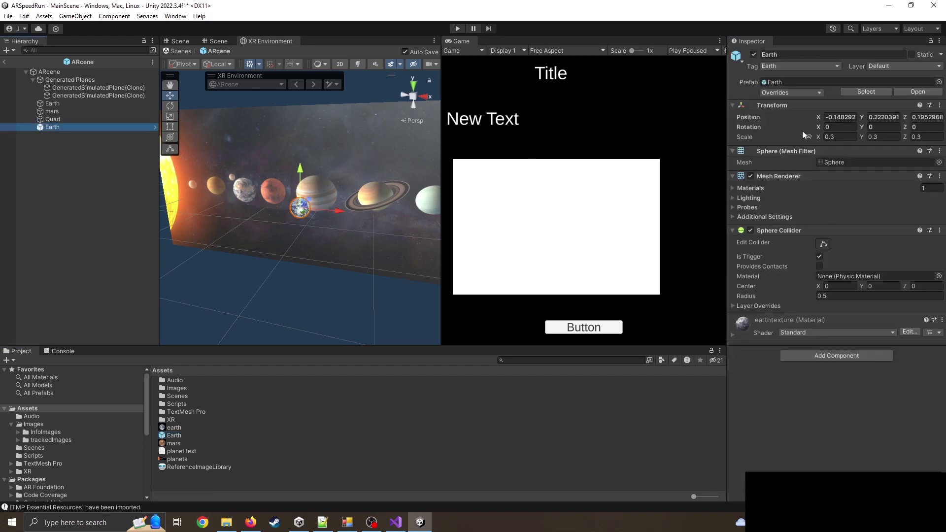
pyautogui.click(836, 116)
pyautogui.write('0')
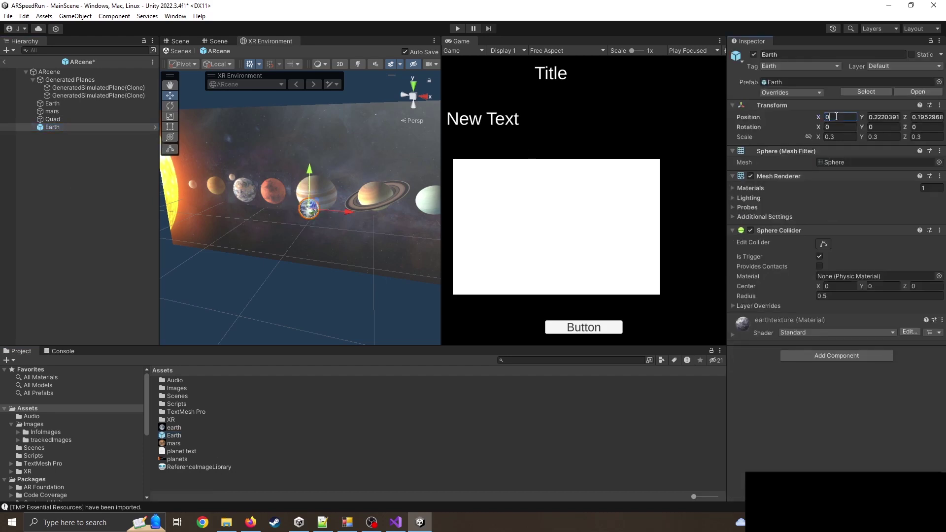
pyautogui.press('Tab')
pyautogui.write('0')
pyautogui.press('Tab')
pyautogui.write('0')
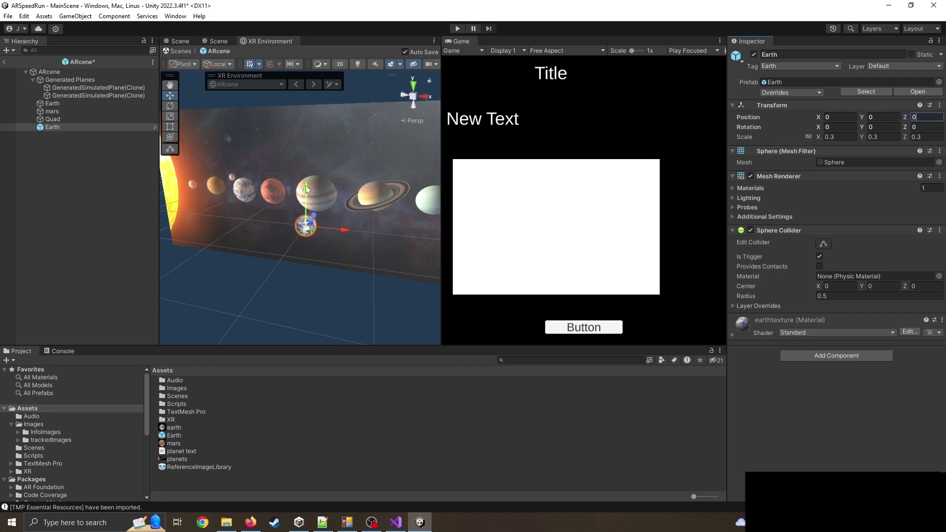
# Undo an accidental upward move of Earth and drag it into Assets again to update the prefab.
pyautogui.moveTo(306, 185); pyautogui.dragTo(309, 170)
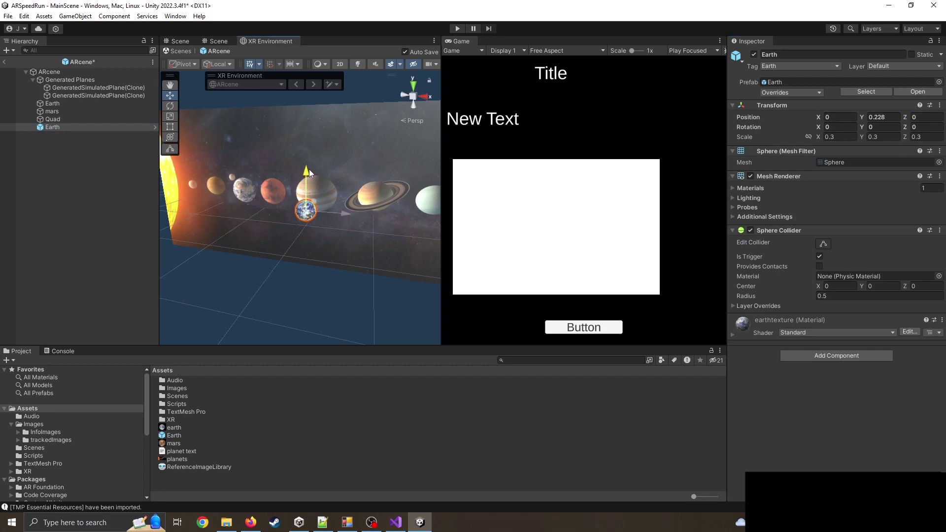
pyautogui.hotkey('ctrl', 'z')
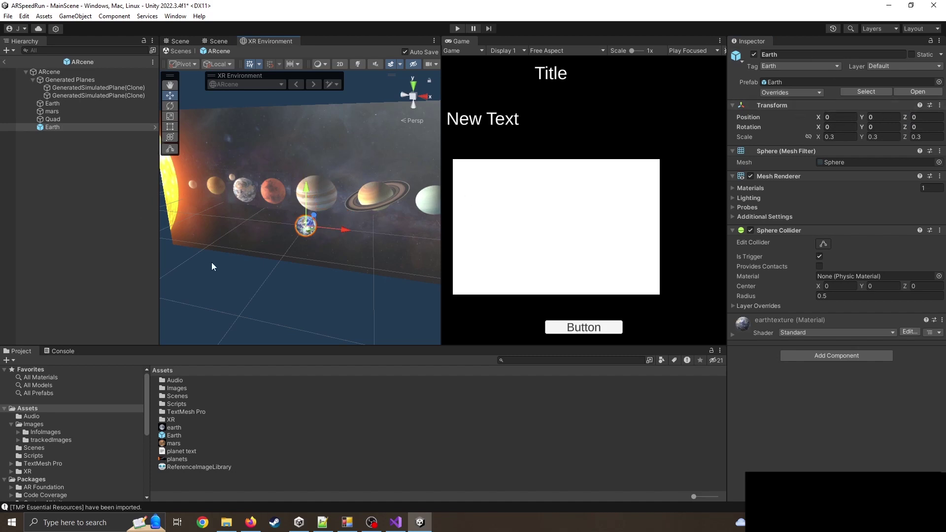
pyautogui.moveTo(52, 127); pyautogui.dragTo(175, 435)
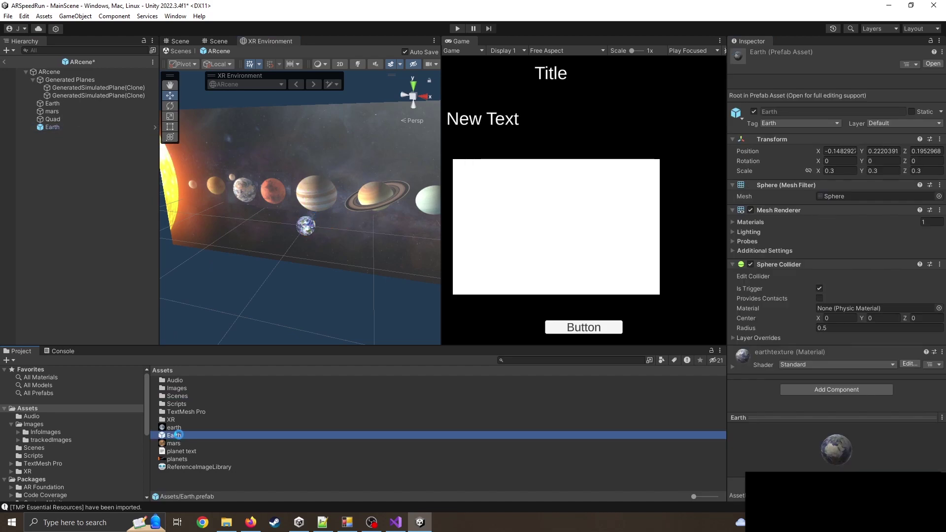
pyautogui.click(54, 127)
pyautogui.click(837, 117)
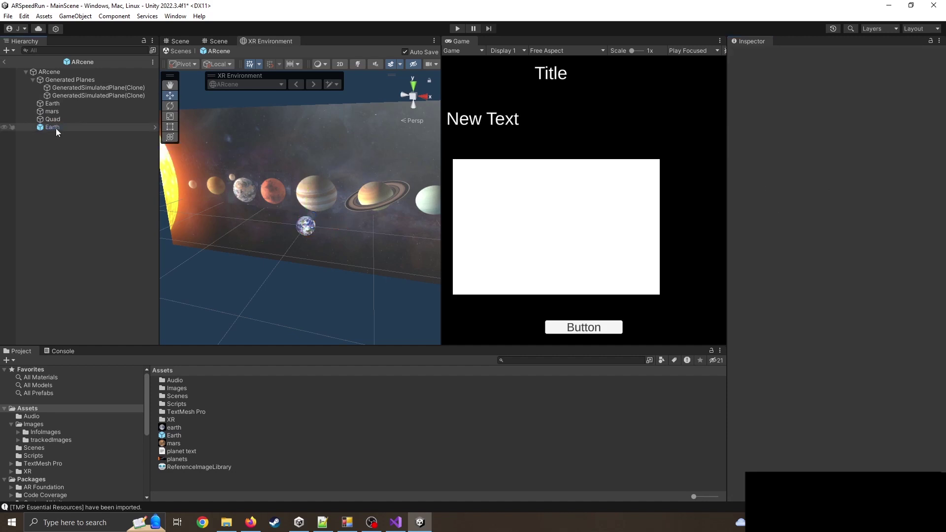
# Create a new sphere named Mars and apply the marstexture material to it.
pyautogui.rightClick(54, 146)
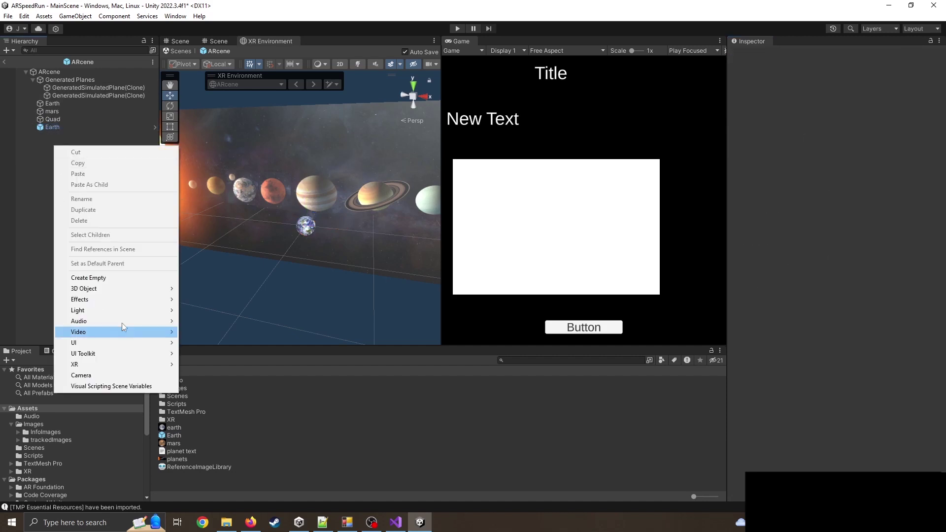
pyautogui.moveTo(149, 290)
pyautogui.click(207, 300)
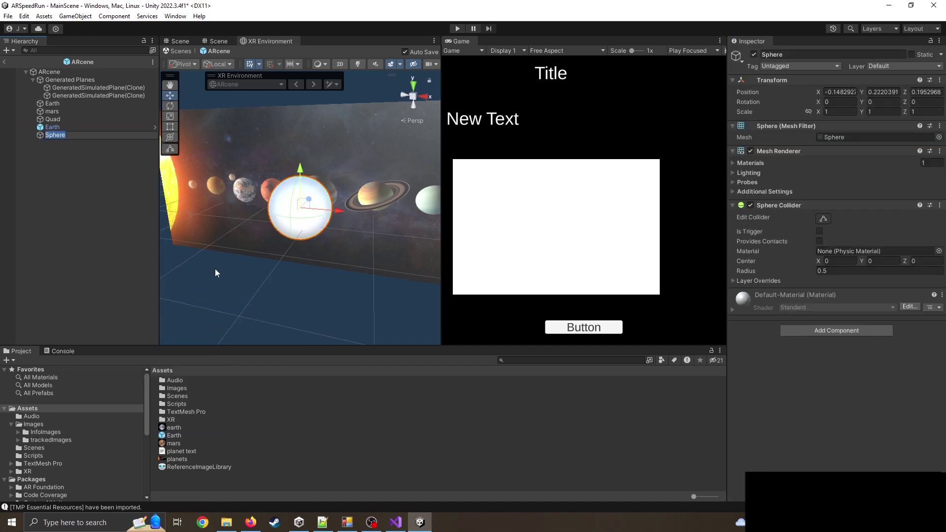
pyautogui.write('Mars')
pyautogui.press('Return')
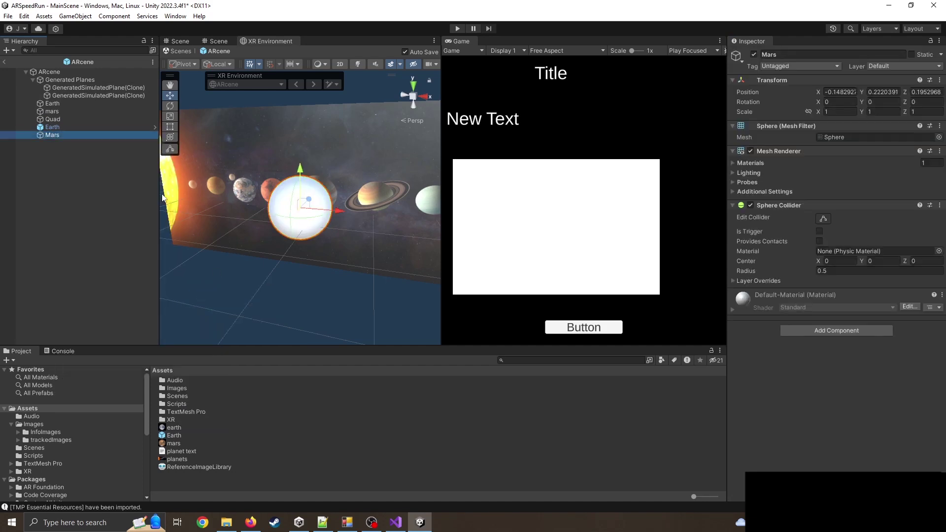
pyautogui.doubleClick(176, 388)
pyautogui.moveTo(183, 404); pyautogui.dragTo(298, 206)
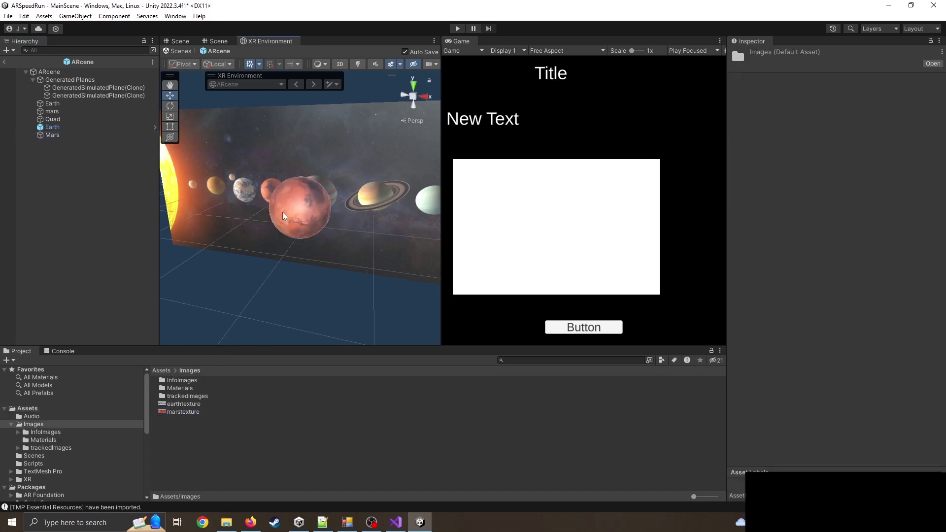
# Reset Mars's Transform to position 0, 0, 0 and set its scale to 0.25.
pyautogui.click(57, 135)
pyautogui.click(830, 102)
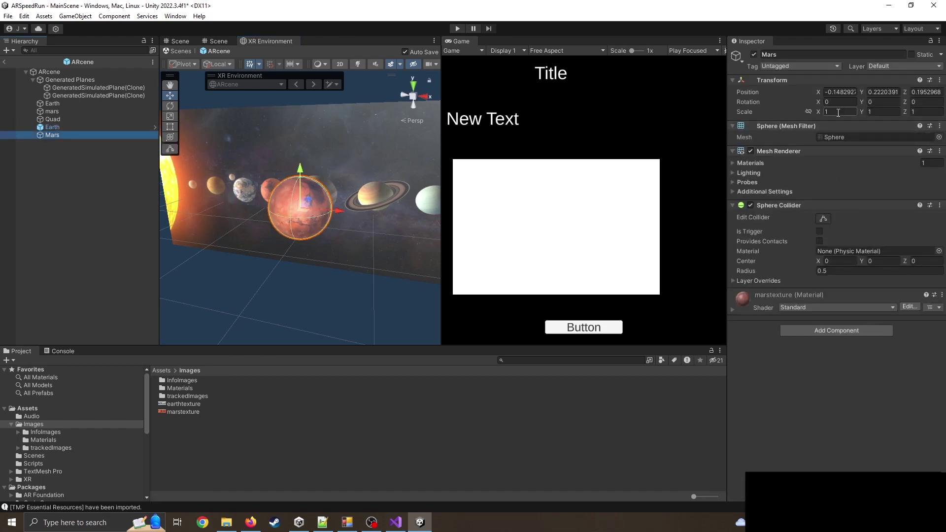
pyautogui.click(835, 113)
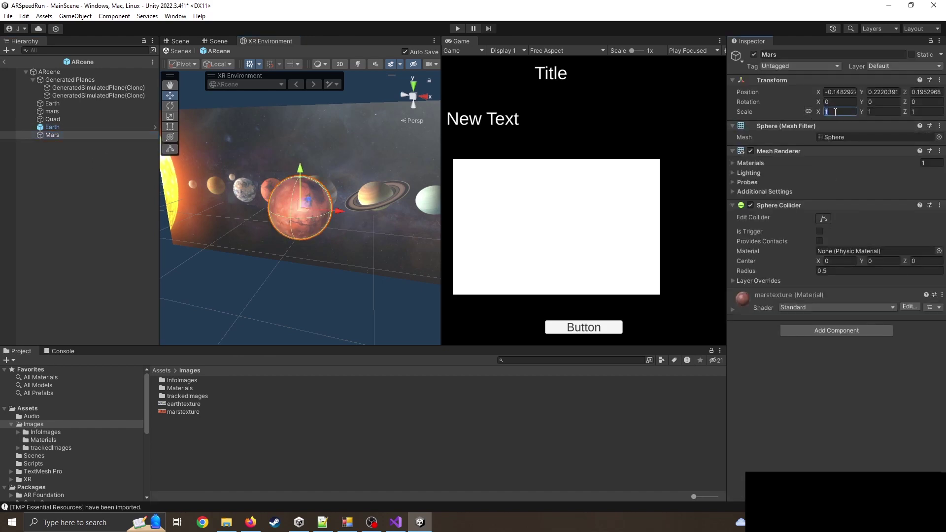
pyautogui.write('0.25')
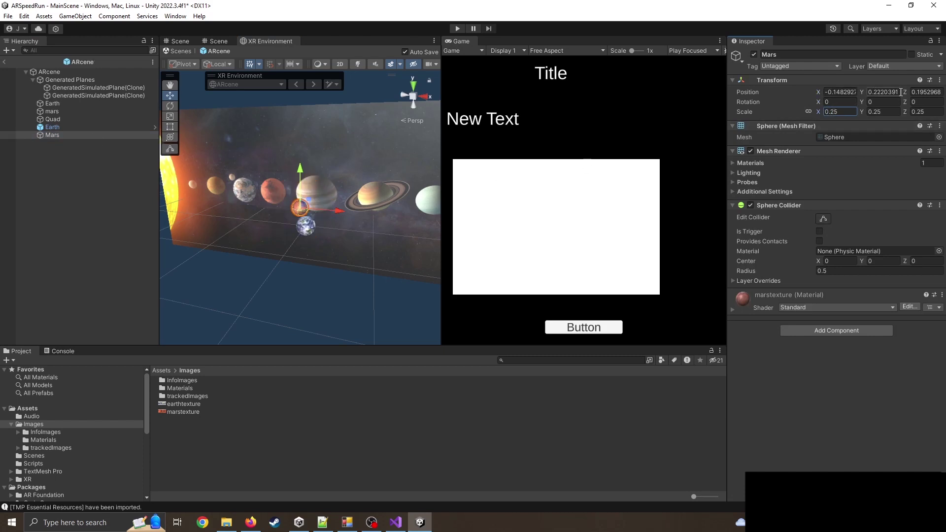
pyautogui.click(939, 80)
pyautogui.click(920, 91)
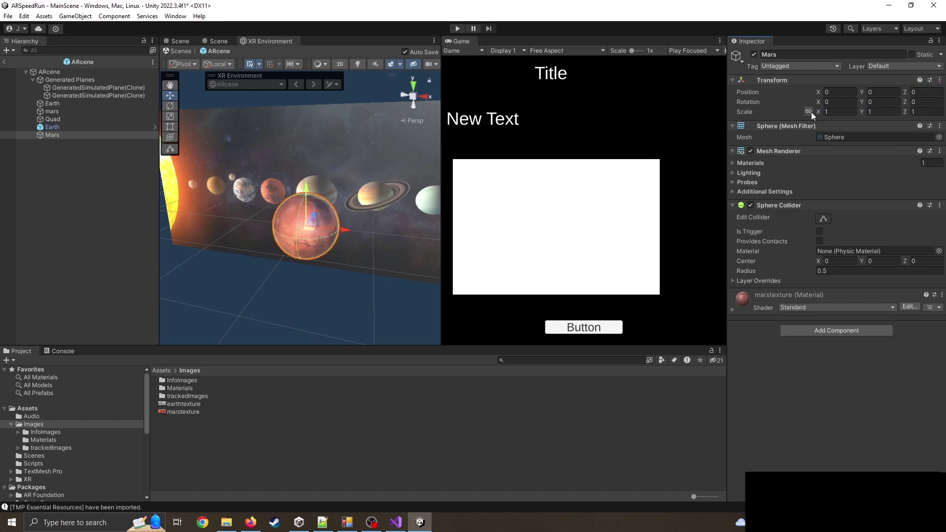
pyautogui.write('0.25')
pyautogui.press('Return')
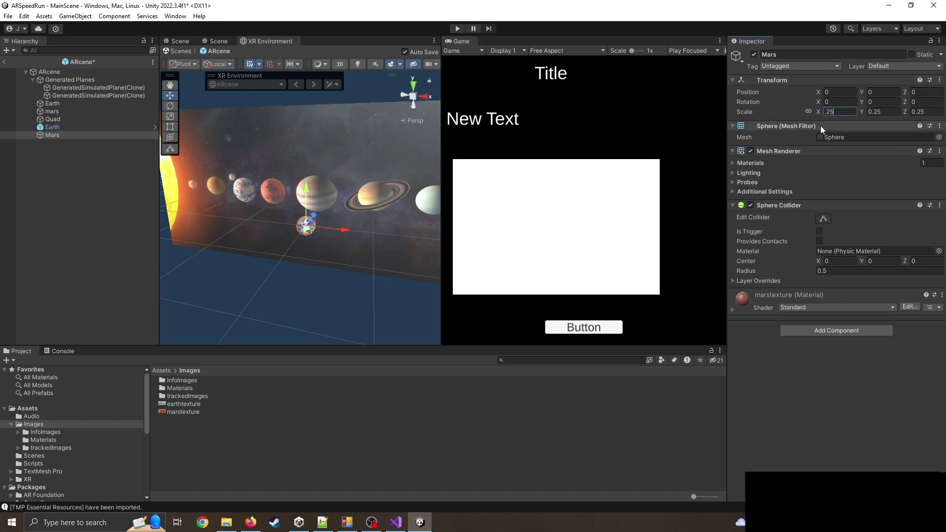
# Save Mars as a prefab in Assets, then delete Earth and Mars from ARcene.
pyautogui.click(96, 155)
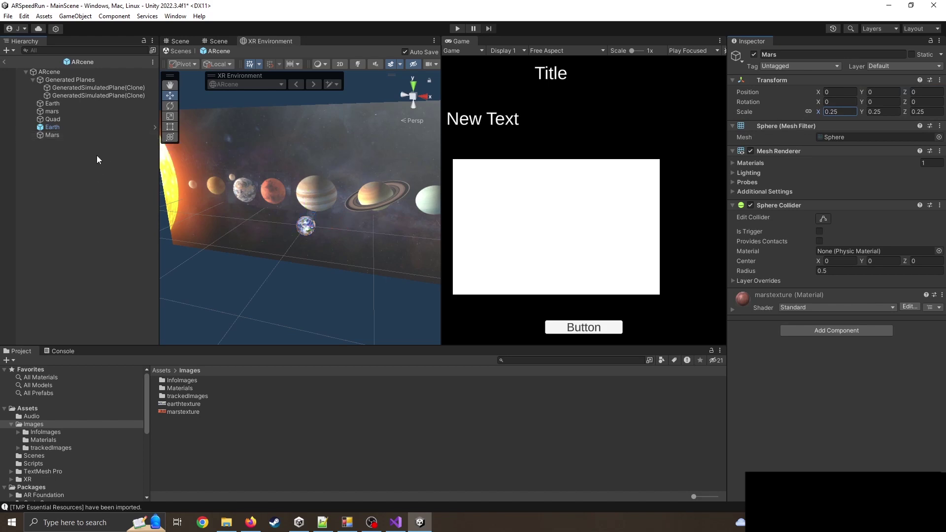
pyautogui.doubleClick(62, 134)
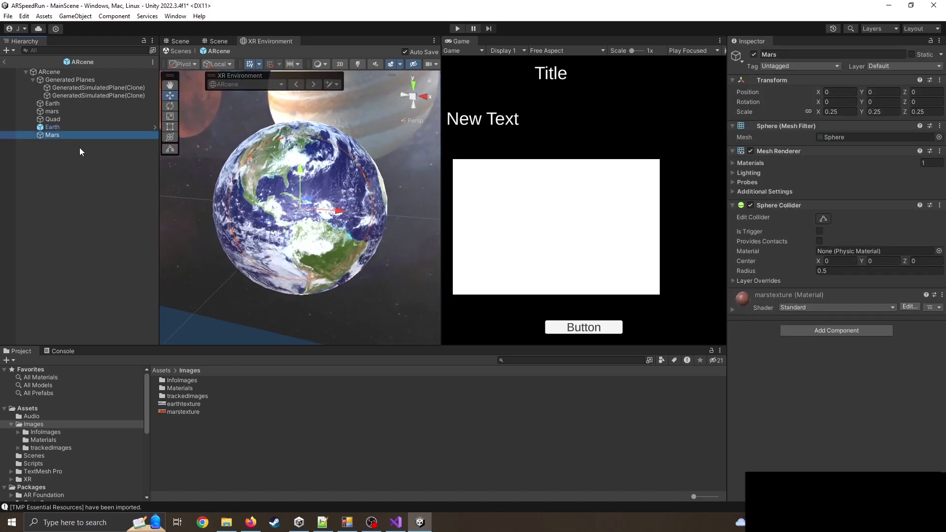
pyautogui.click(162, 371)
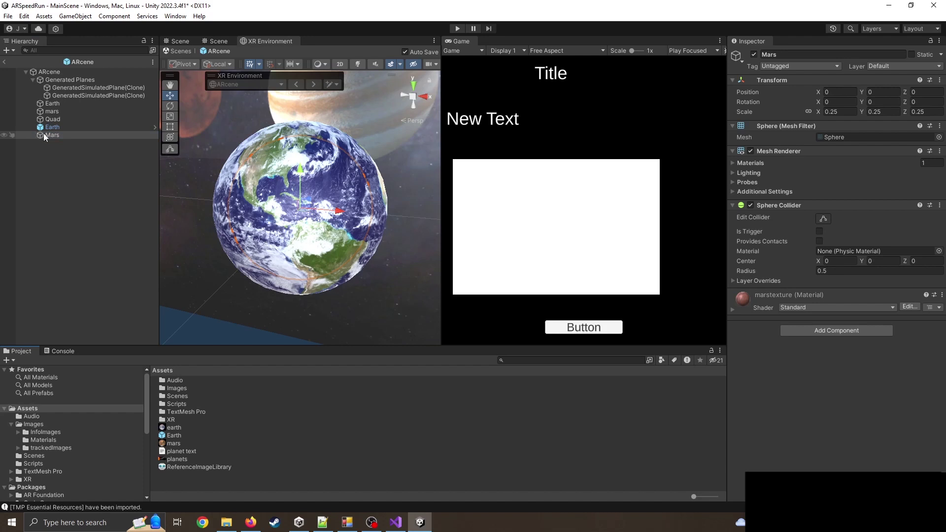
pyautogui.moveTo(43, 134); pyautogui.dragTo(233, 404)
pyautogui.moveTo(244, 481); pyautogui.dragTo(246, 480)
pyautogui.click(63, 134)
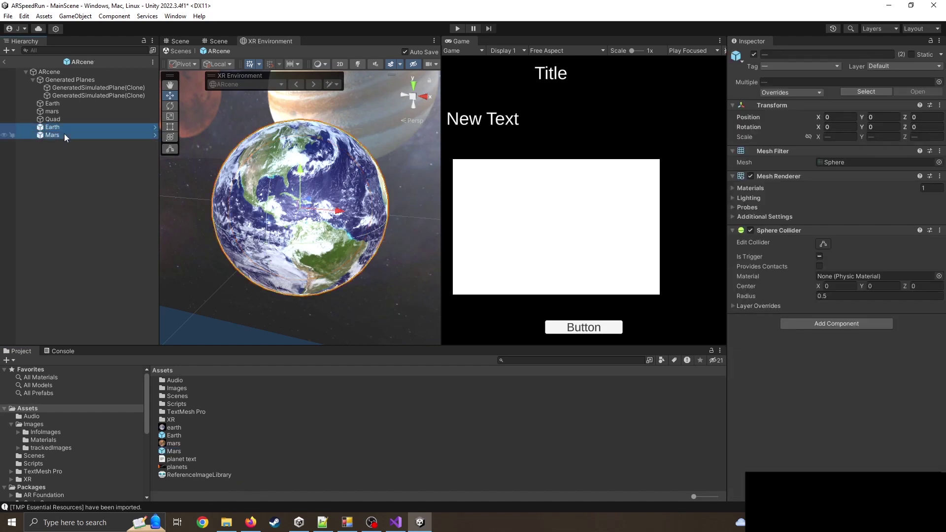
pyautogui.press('Delete')
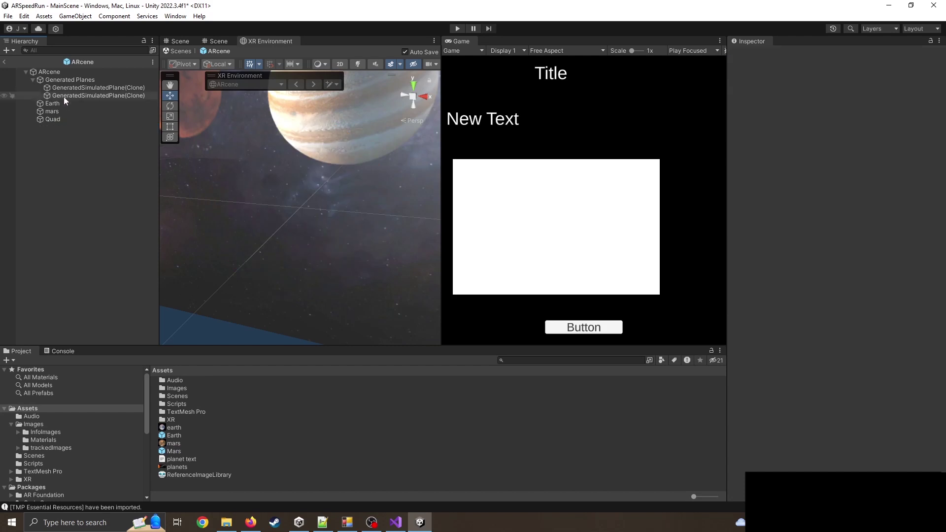
# In MainScene, add the Earth and Mars prefabs to XR Origin's Ar Prefabs list.
pyautogui.click(182, 50)
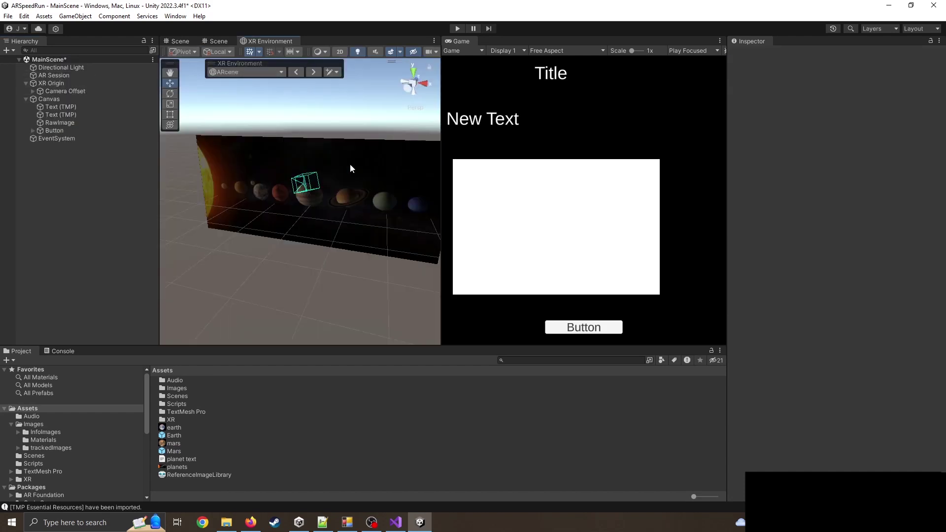
pyautogui.click(52, 84)
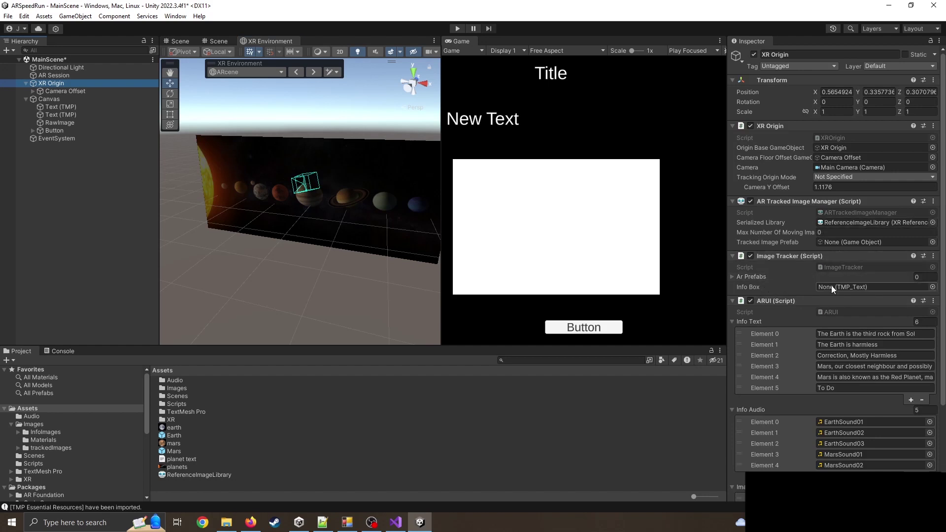
pyautogui.click(732, 277)
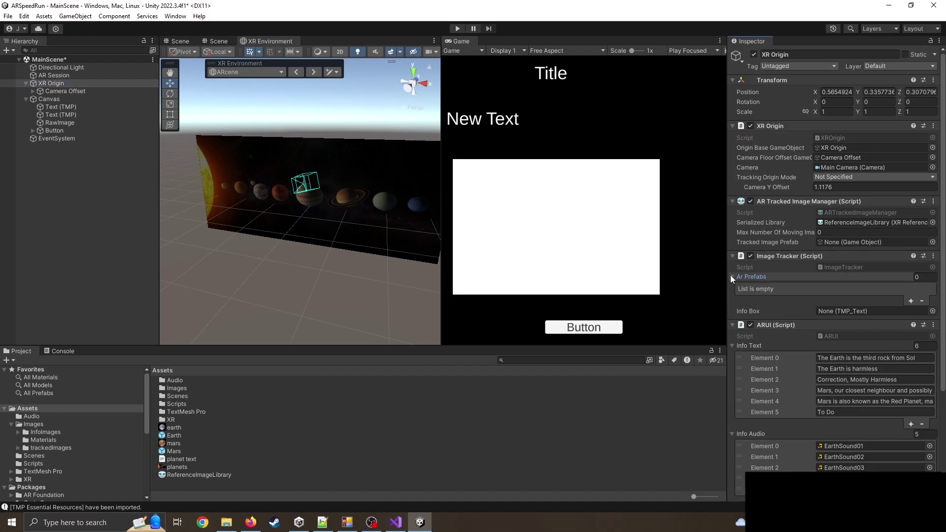
pyautogui.click(910, 301)
pyautogui.click(910, 300)
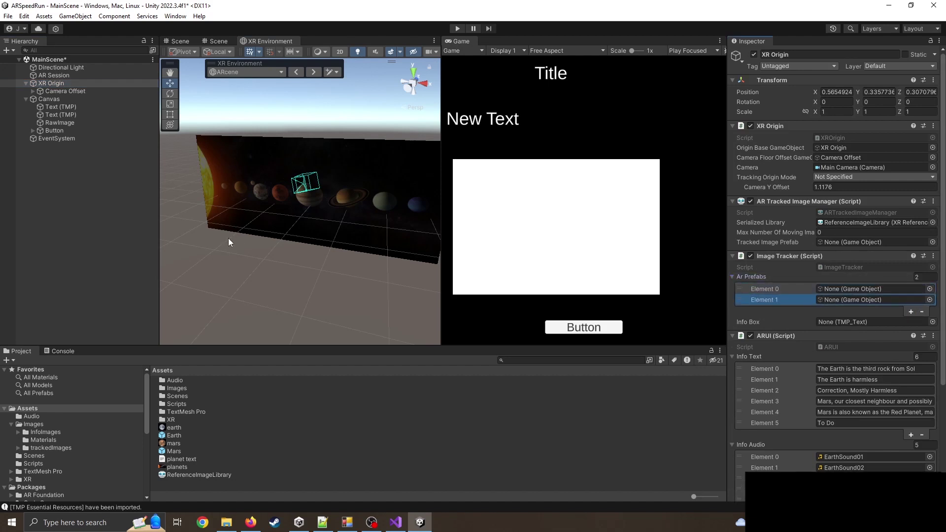
pyautogui.moveTo(176, 444); pyautogui.dragTo(845, 288)
pyautogui.moveTo(176, 450); pyautogui.dragTo(837, 301)
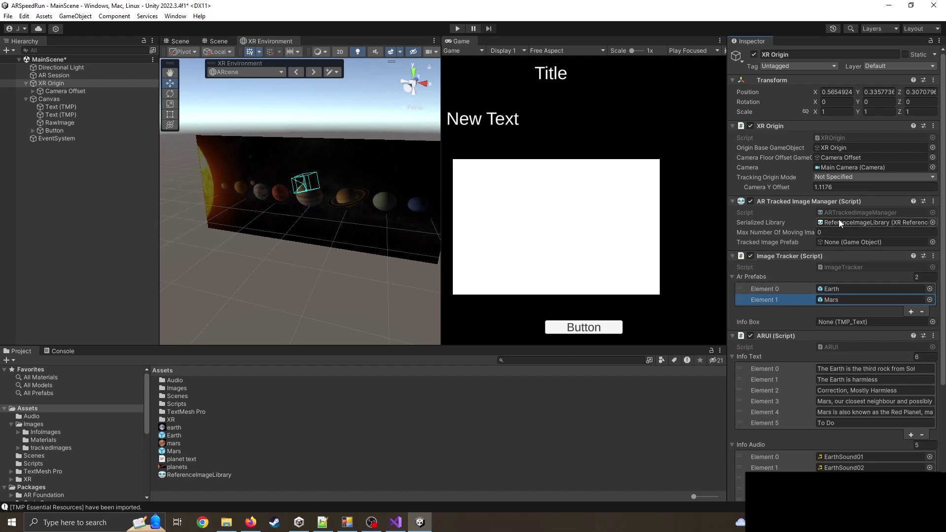
# Enter Play mode and turn the simulated camera toward the planet wall.
pyautogui.click(457, 28)
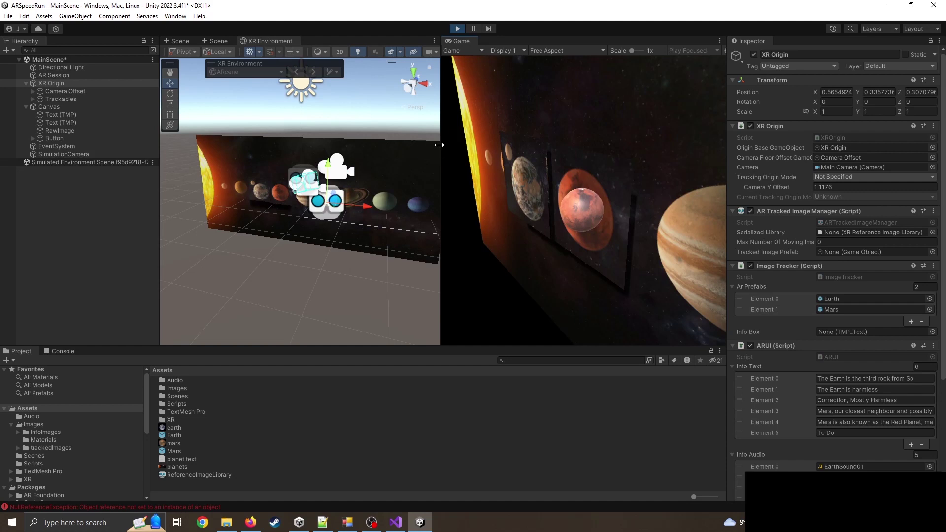
pyautogui.moveTo(438, 144); pyautogui.dragTo(338, 148)
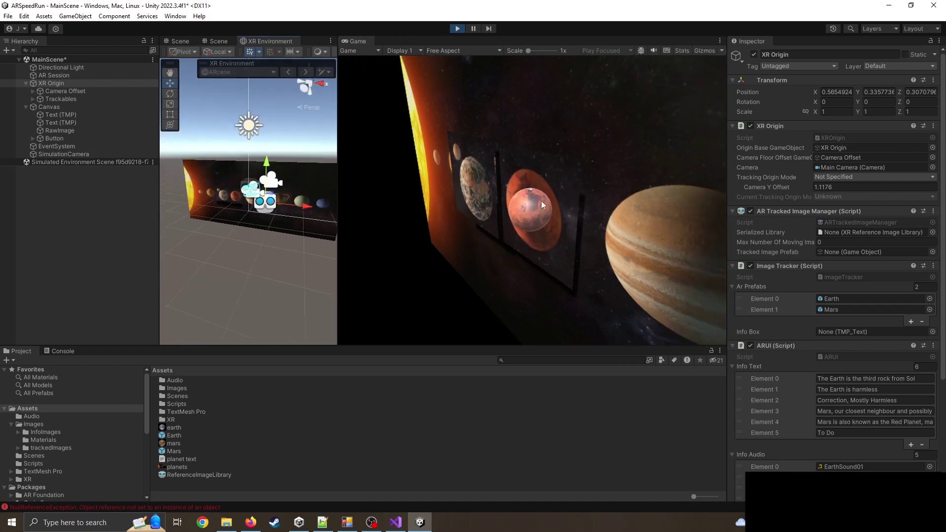
pyautogui.moveTo(505, 212); pyautogui.dragTo(752, 237, button='right')
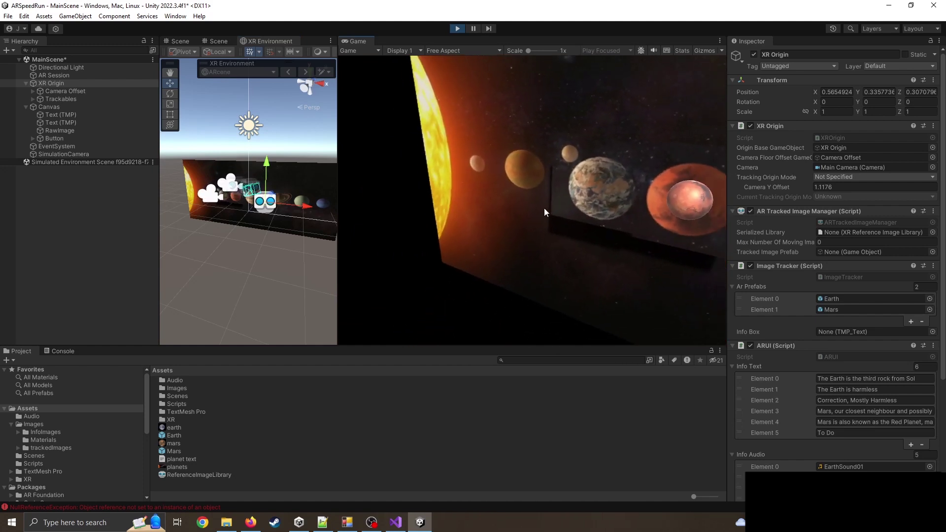
# Expand Trackables to find Mars(Clone) under a tracked image, then inspect Trackables and XR Origin.
pyautogui.click(33, 99)
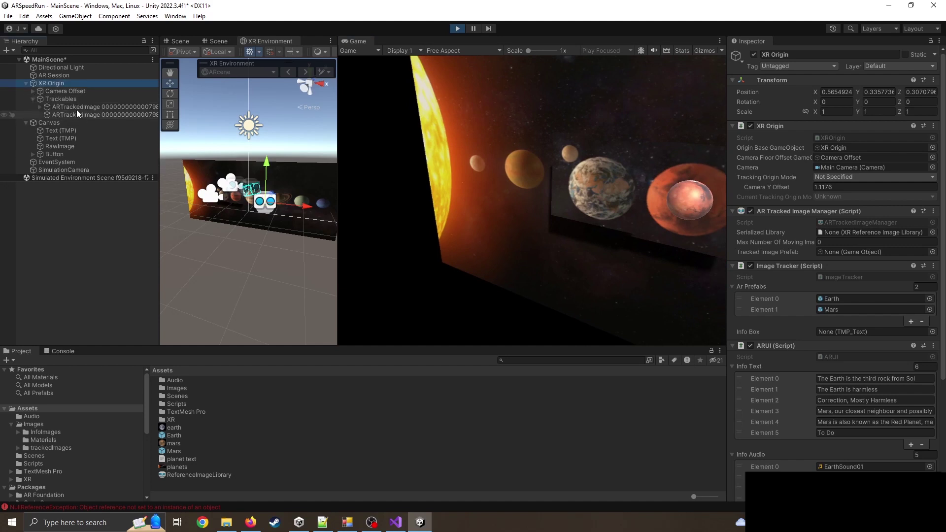
pyautogui.click(40, 107)
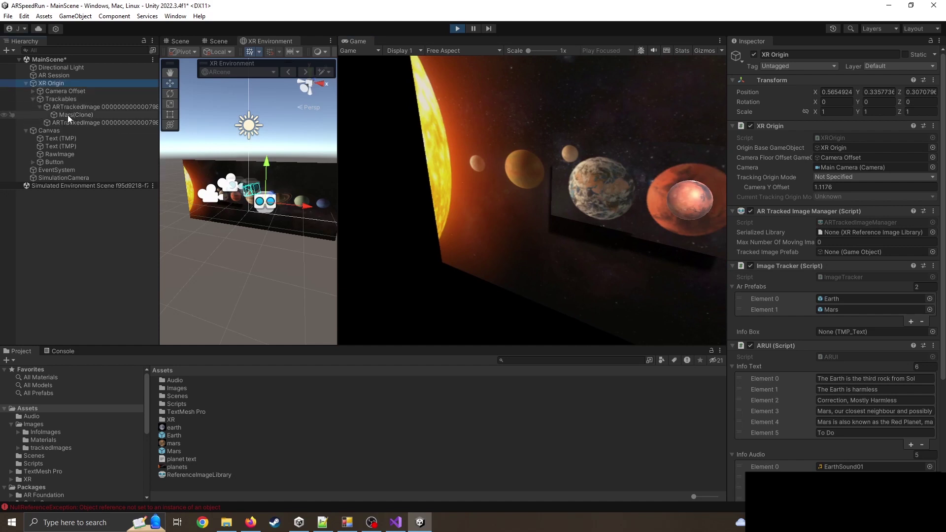
pyautogui.click(61, 123)
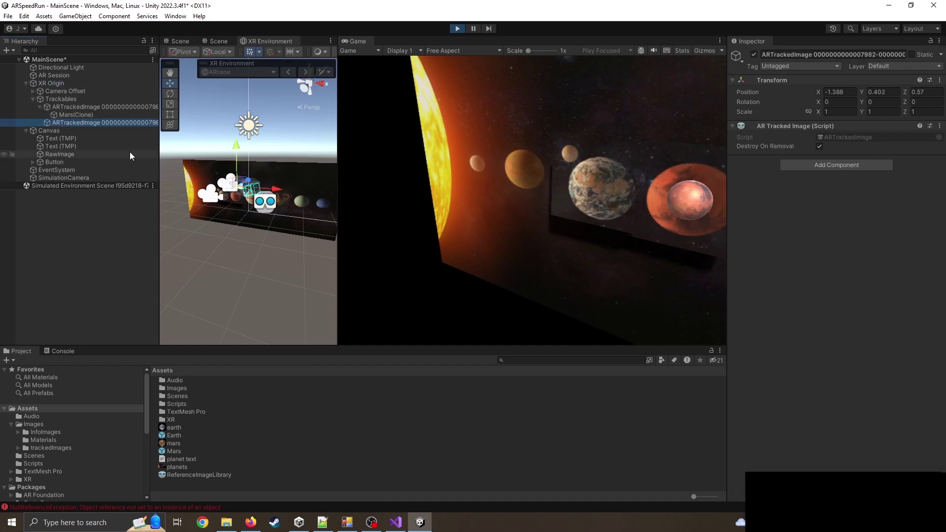
pyautogui.click(71, 100)
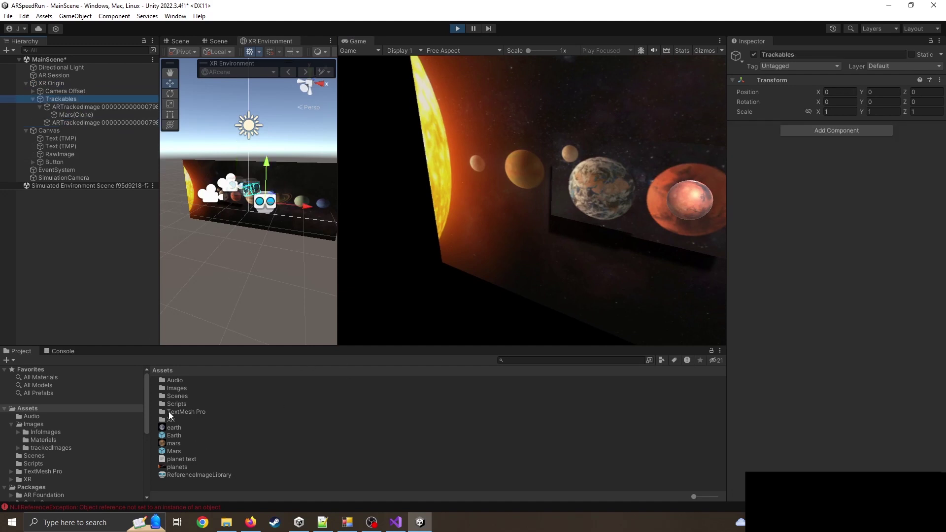
pyautogui.click(57, 84)
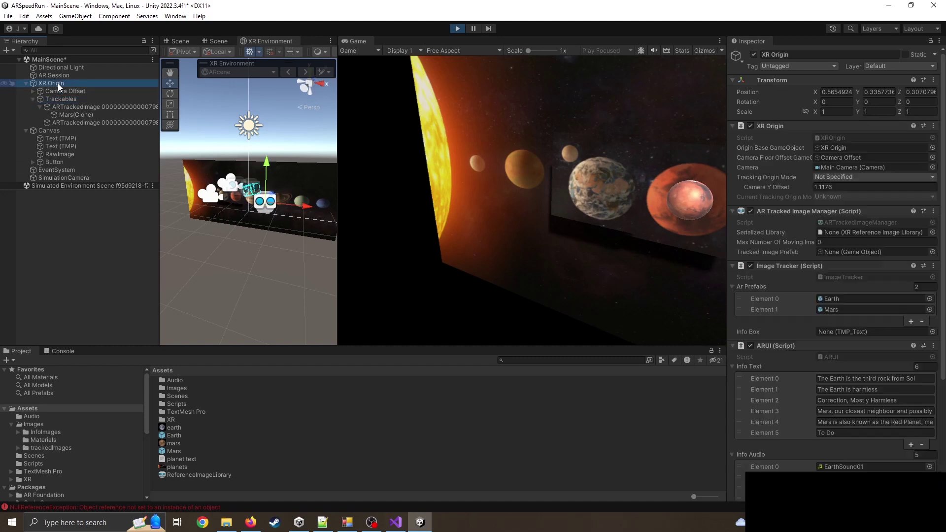
# Rename the Earth prefab to lowercase 'earth' and stop Play mode.
pyautogui.click(209, 474)
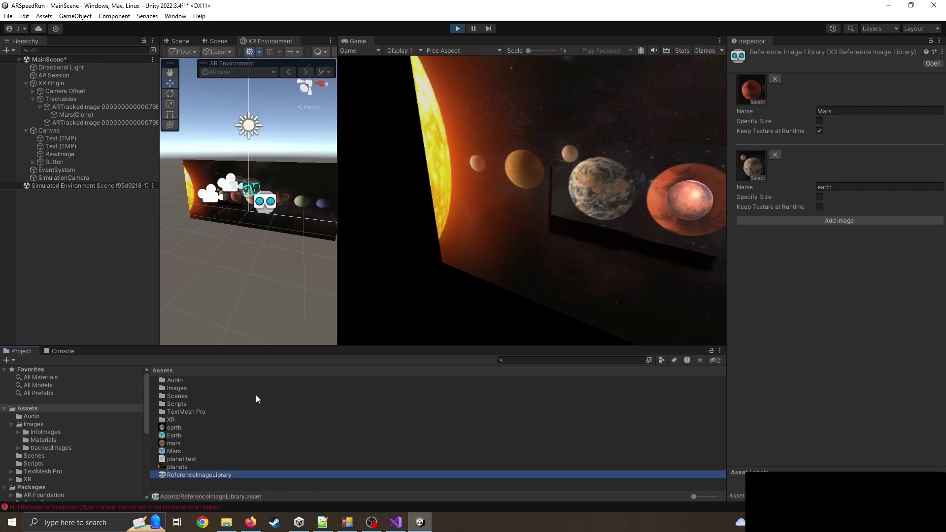
pyautogui.click(174, 433)
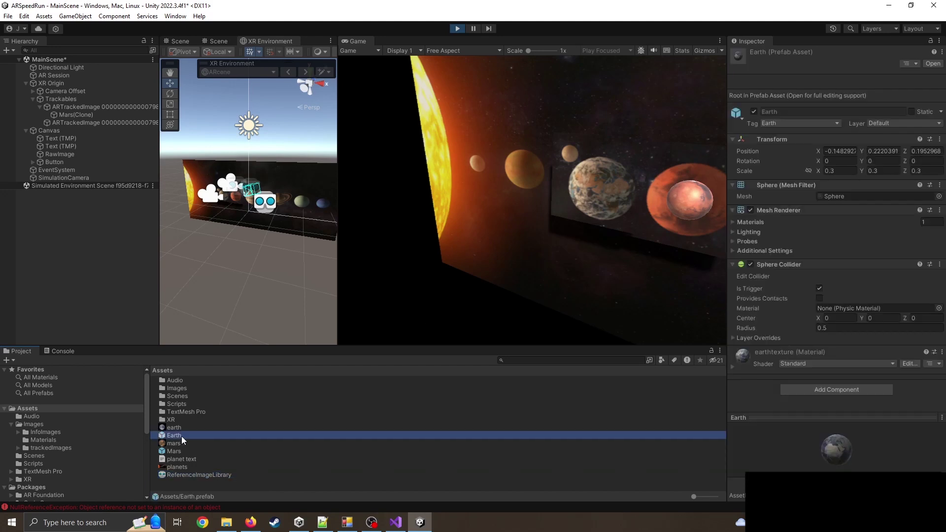
pyautogui.click(181, 436)
pyautogui.click(189, 436)
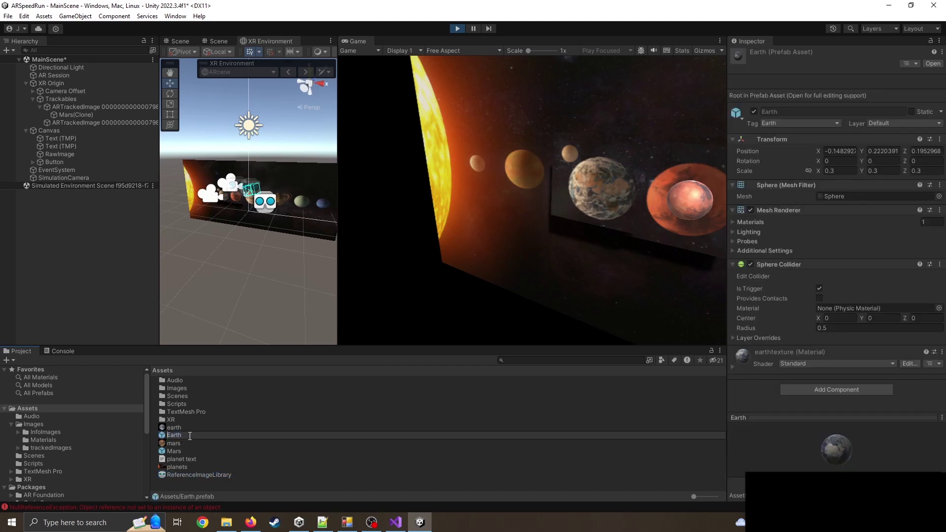
pyautogui.press('Return')
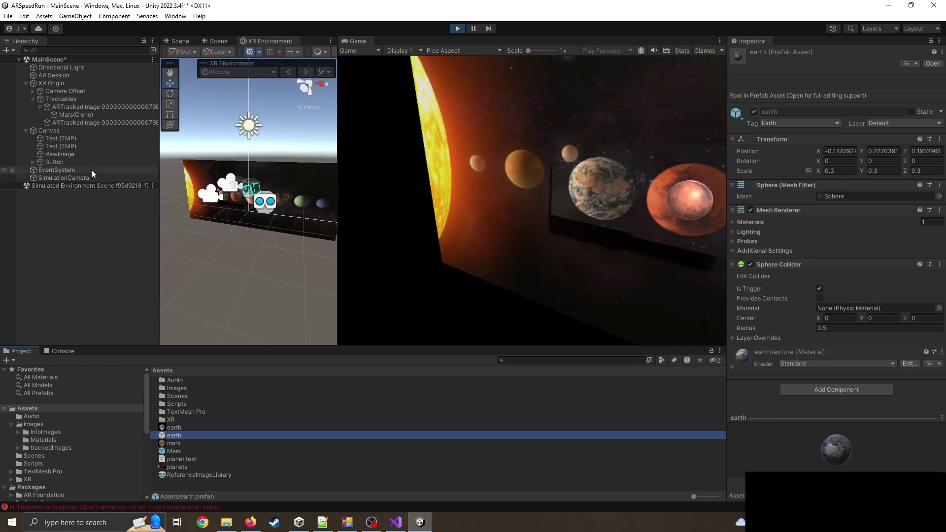
pyautogui.click(457, 29)
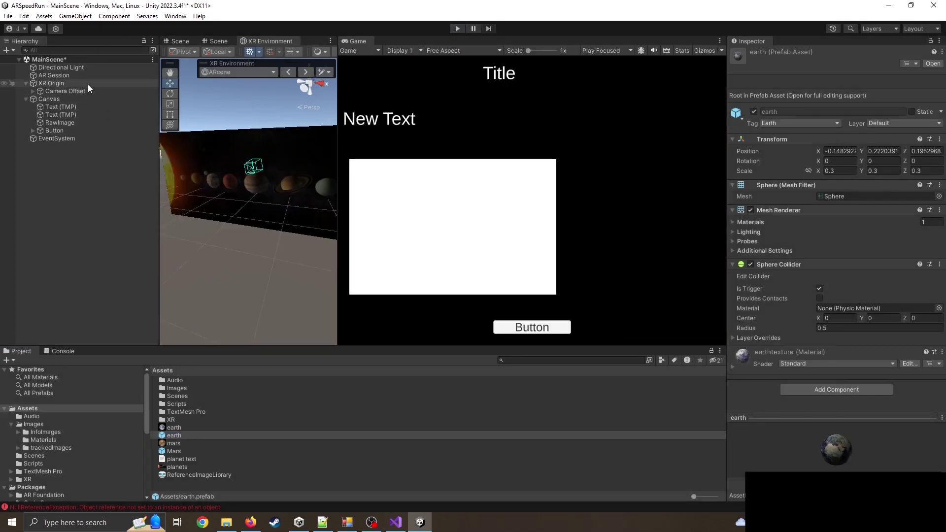
# Run another test, confirm Mars(Clone) spawns under Trackables, then stop Play mode.
pyautogui.click(61, 83)
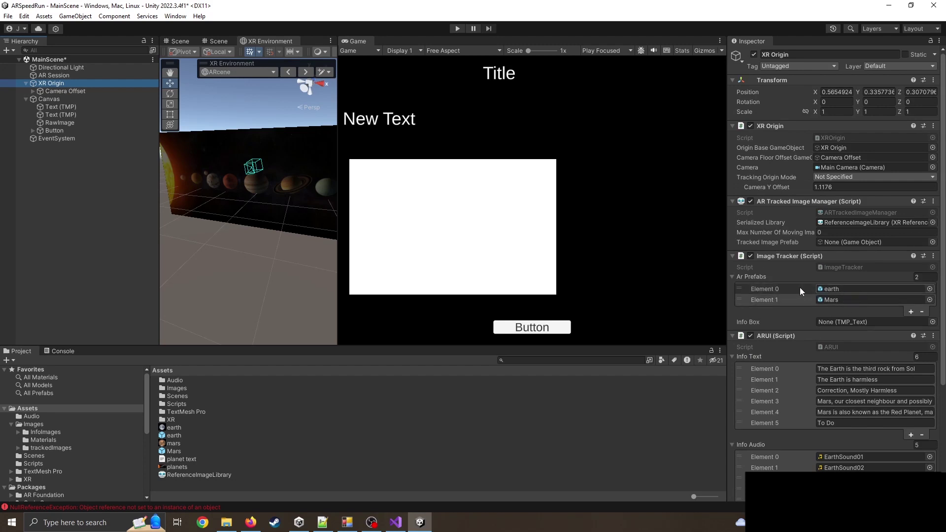
pyautogui.click(457, 29)
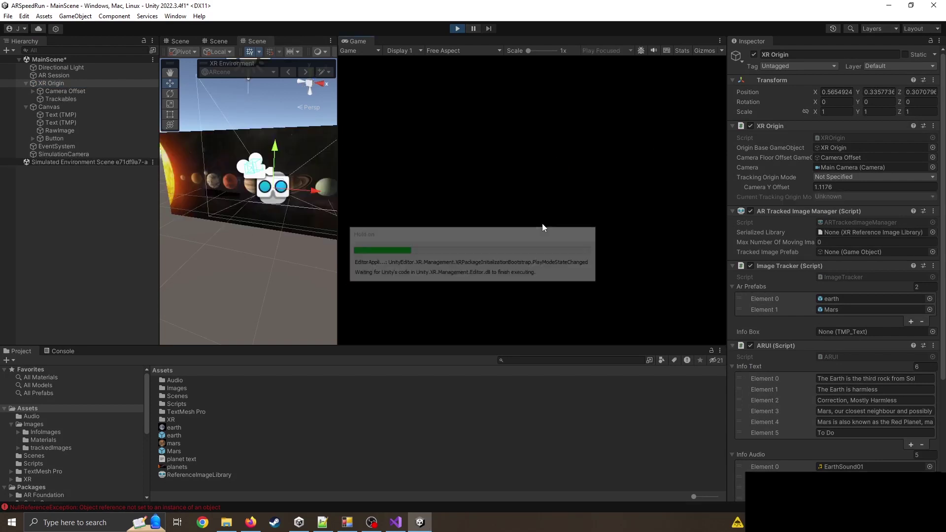
pyautogui.moveTo(513, 232); pyautogui.dragTo(631, 249, button='right')
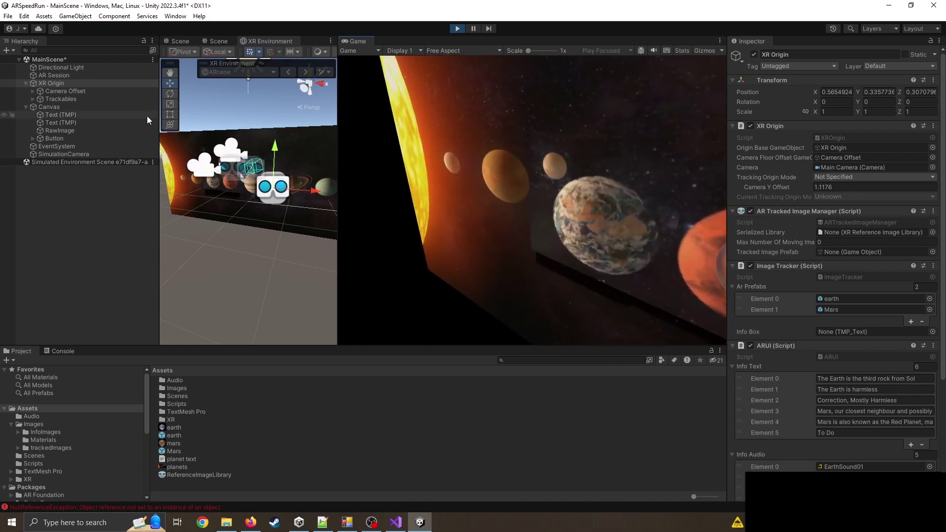
pyautogui.click(33, 98)
pyautogui.click(40, 106)
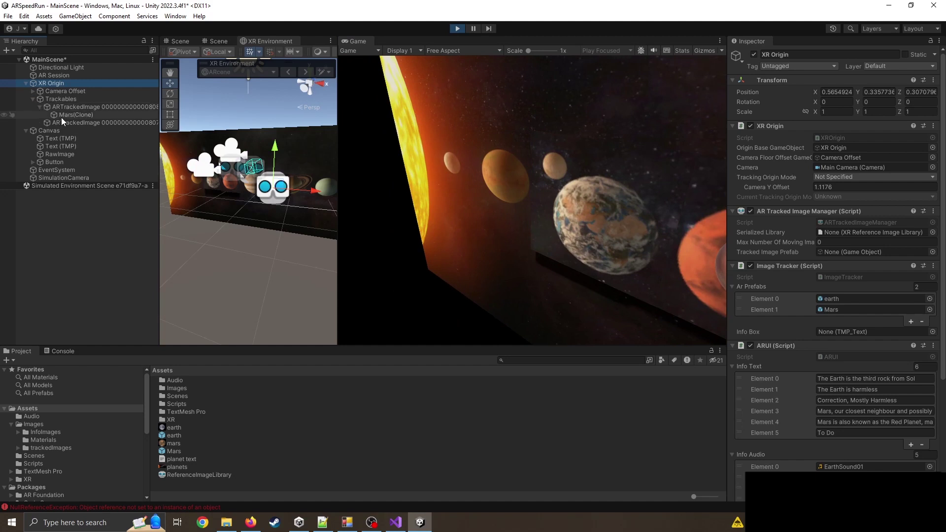
pyautogui.click(457, 28)
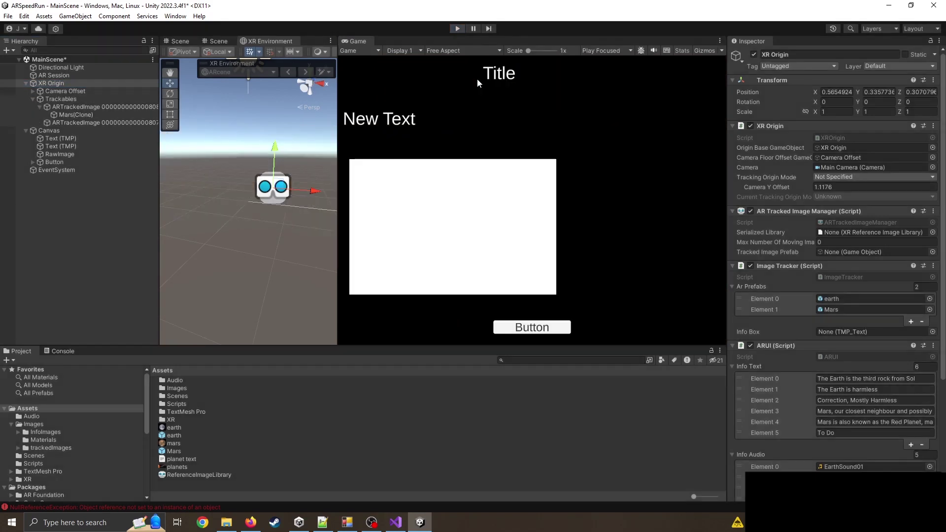
# Open the ARcene simulation environment for editing and frame the Earth image to check its texture.
pyautogui.click(323, 71)
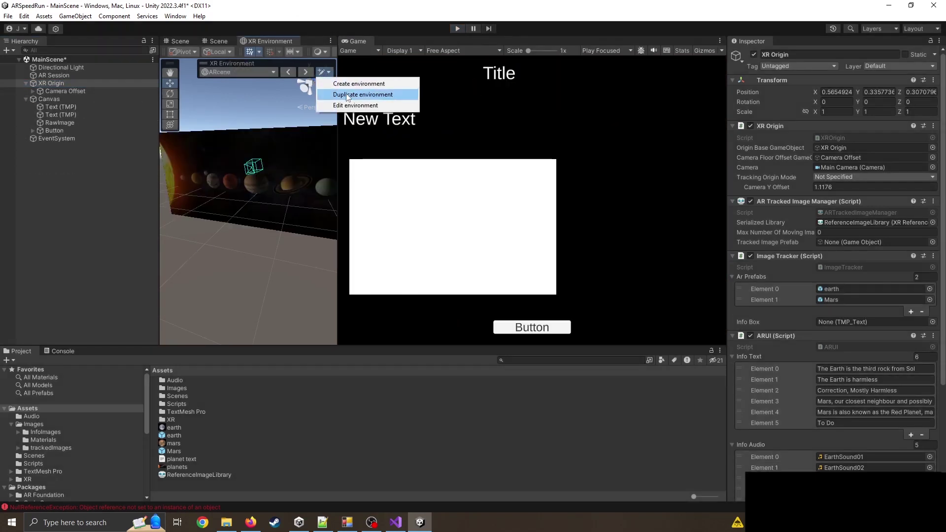
pyautogui.click(335, 105)
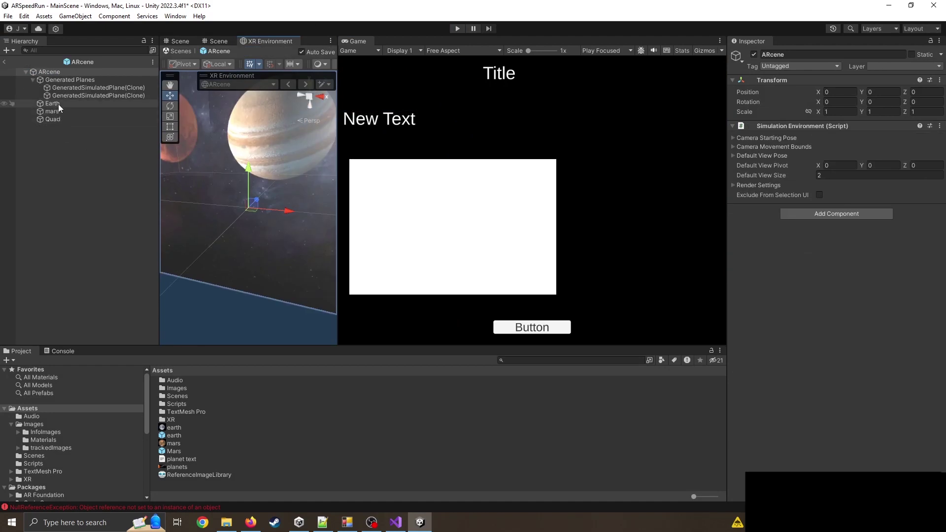
pyautogui.click(59, 104)
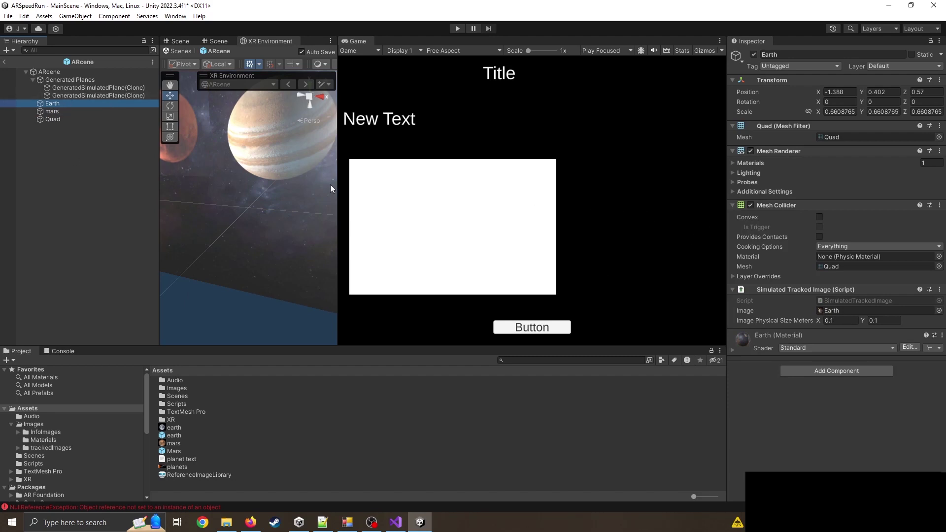
pyautogui.doubleClick(53, 104)
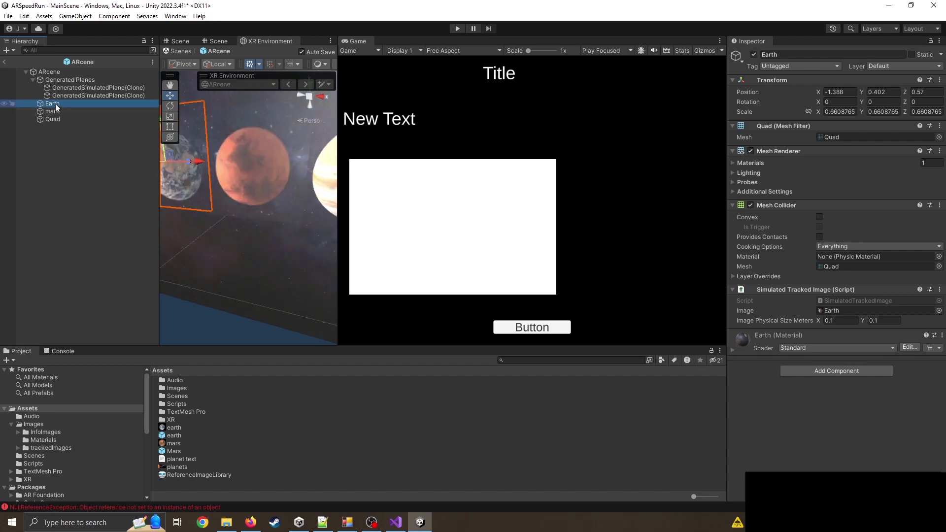
pyautogui.click(837, 311)
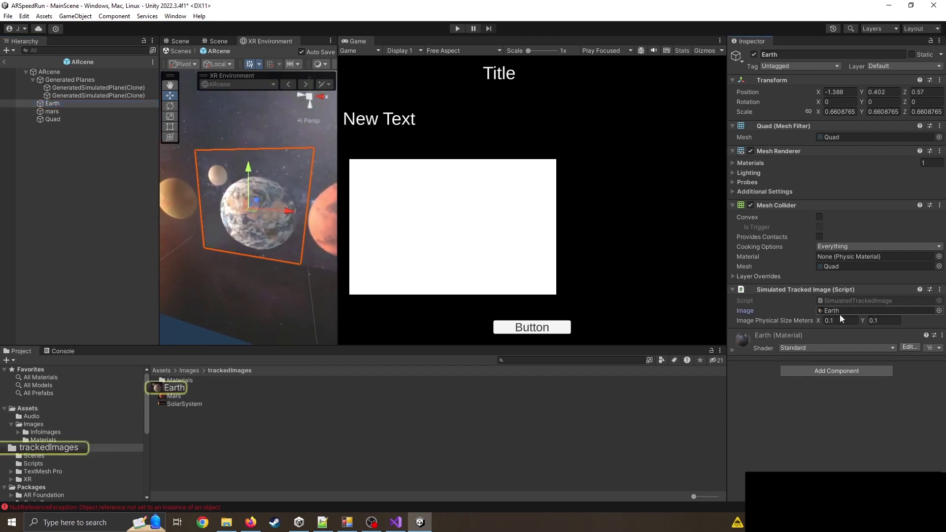
# Locate the Earth texture, then select the earth prefab in Assets to rename it.
pyautogui.click(173, 405)
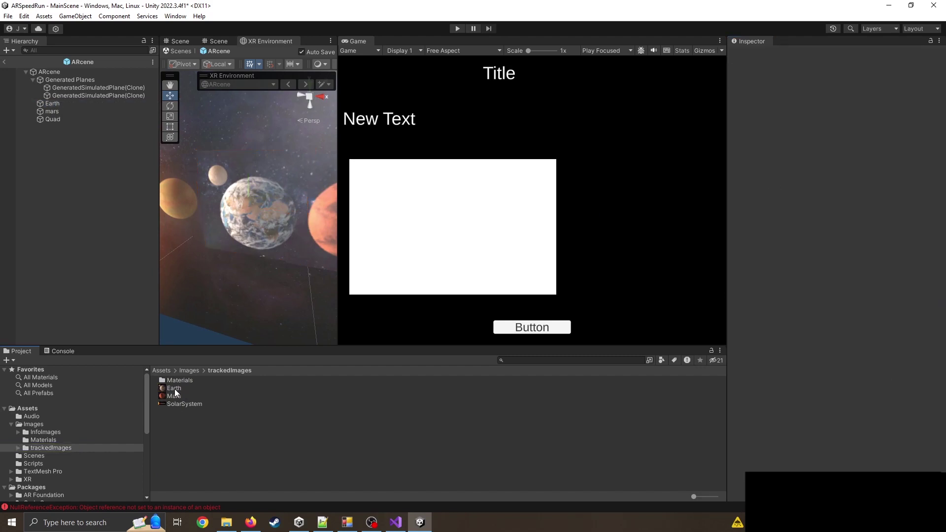
pyautogui.click(173, 388)
pyautogui.click(161, 370)
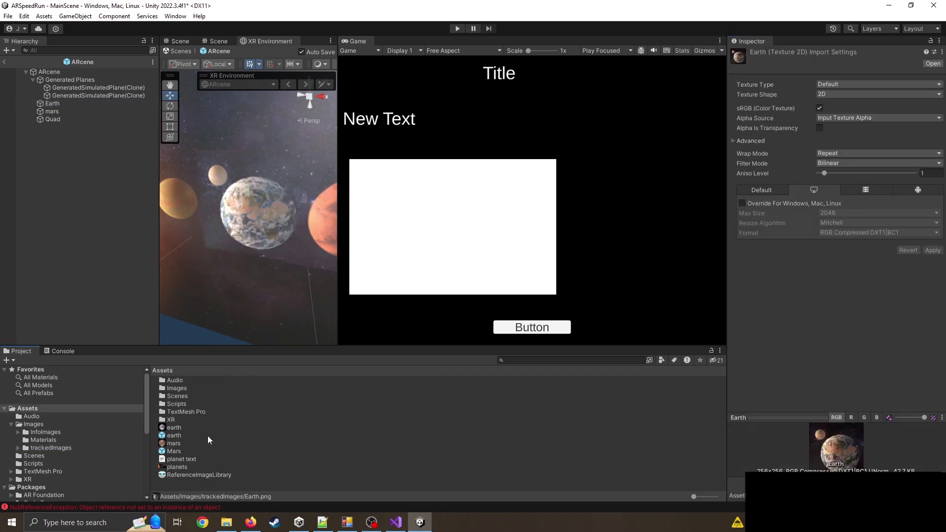
pyautogui.click(173, 436)
pyautogui.click(178, 436)
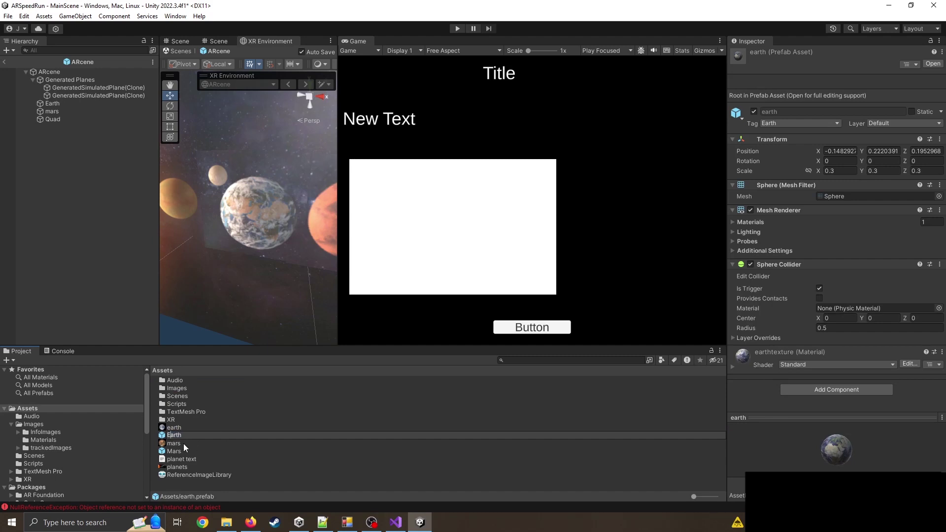
# Rename the prefab back to Earth and locate the Earth texture in Images/trackedImages.
pyautogui.press('Return')
pyautogui.click(207, 475)
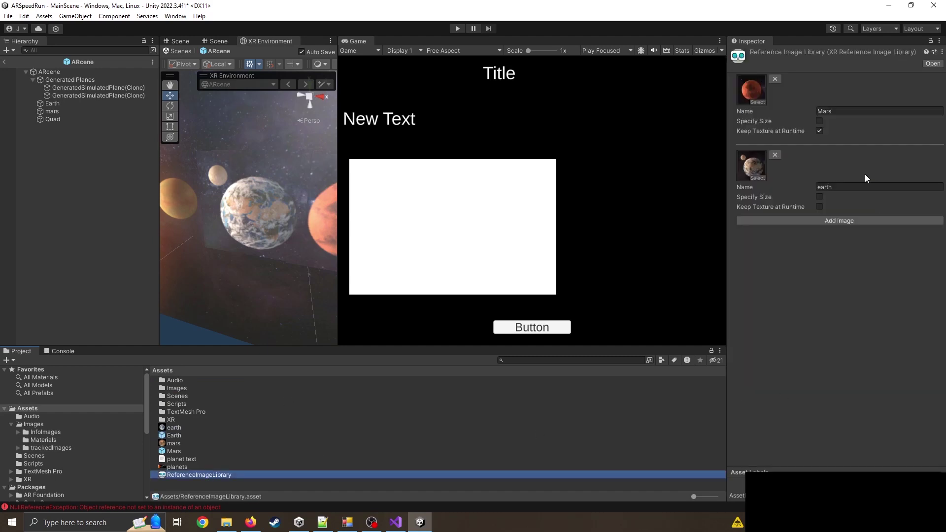
pyautogui.click(839, 187)
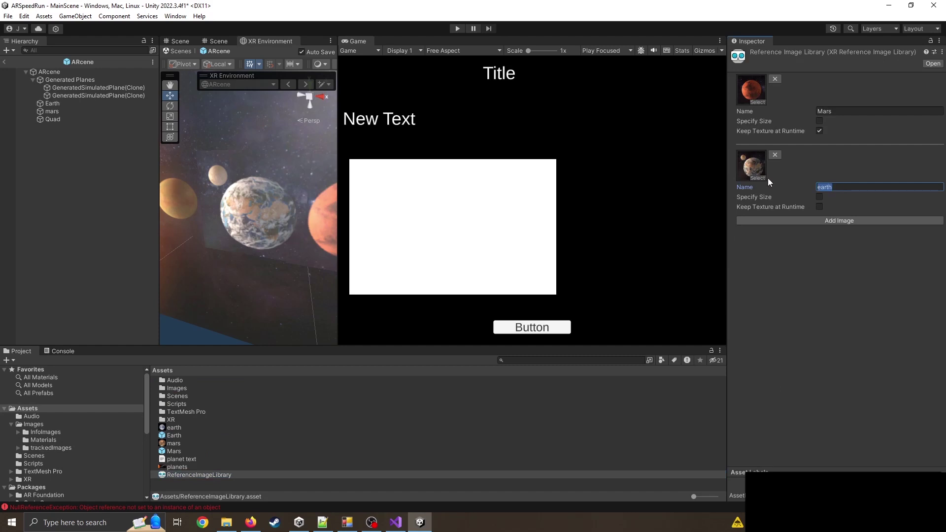
pyautogui.doubleClick(180, 389)
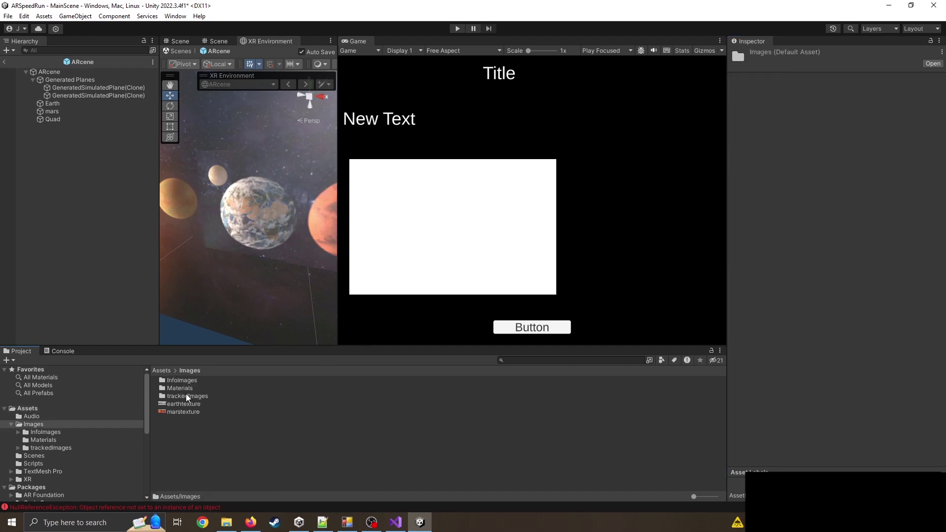
pyautogui.doubleClick(186, 396)
pyautogui.click(174, 388)
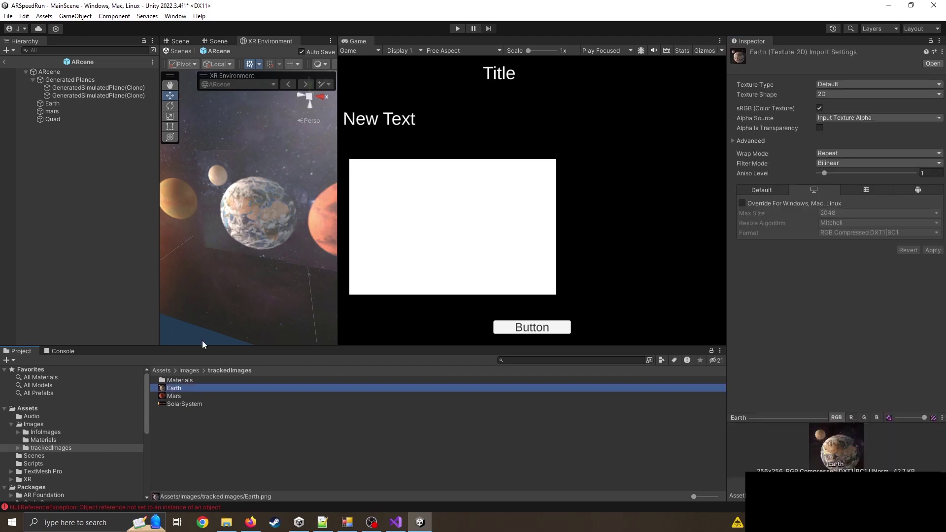
pyautogui.click(159, 370)
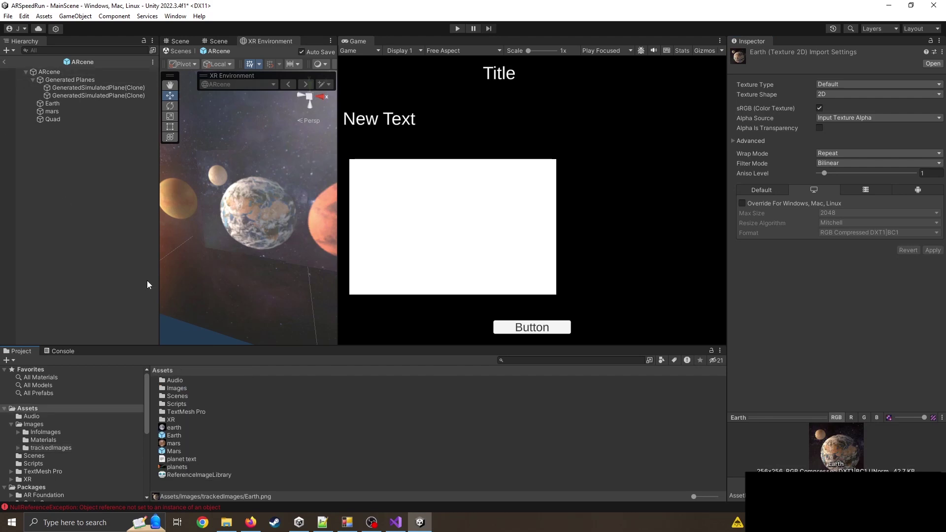
# Replace the library's earth entry with a new Earth-texture image kept at runtime, then start Play.
pyautogui.click(199, 475)
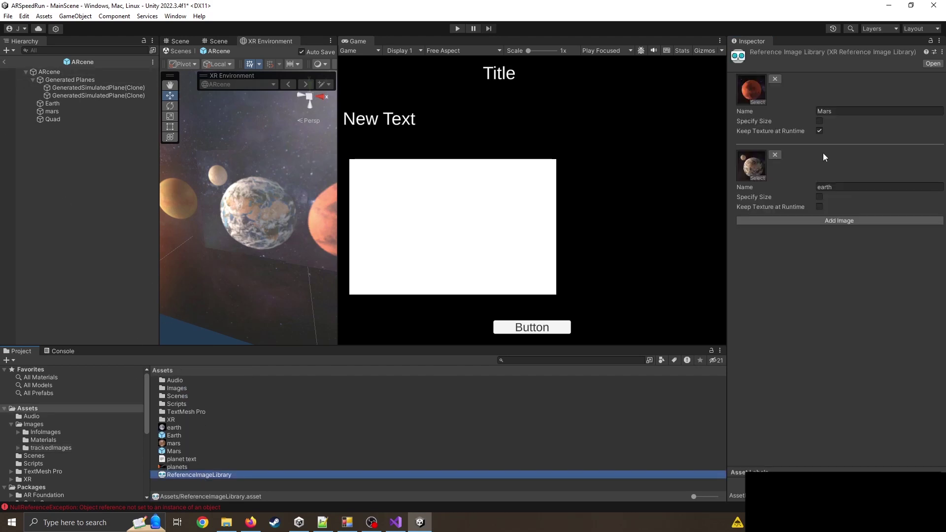
pyautogui.click(776, 156)
pyautogui.click(796, 144)
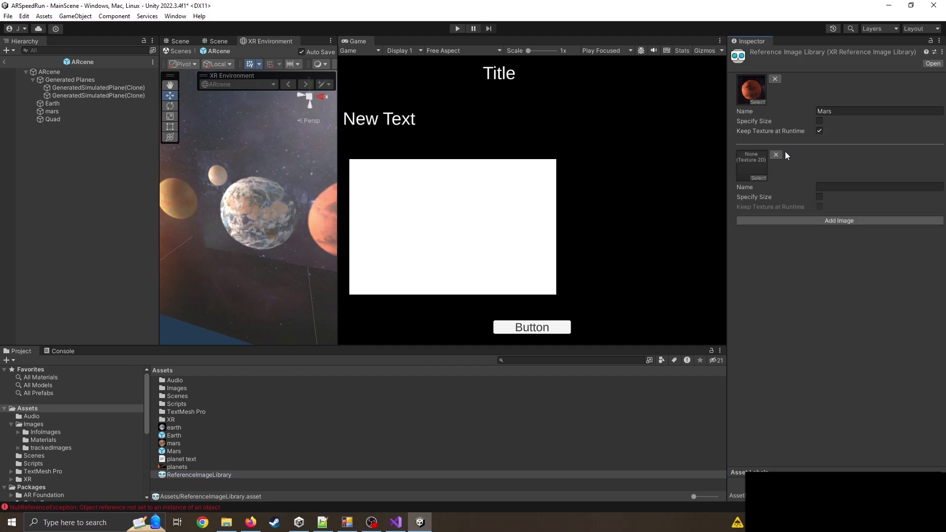
pyautogui.click(758, 177)
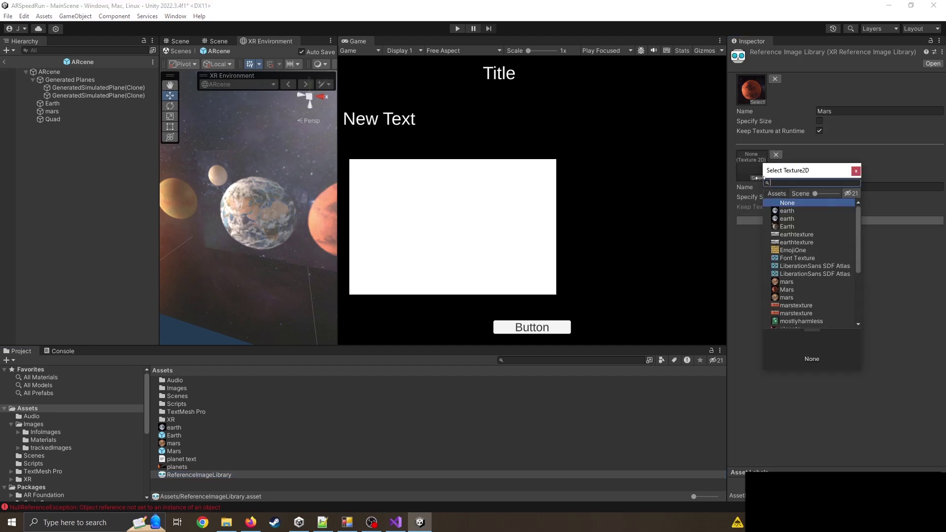
pyautogui.click(786, 226)
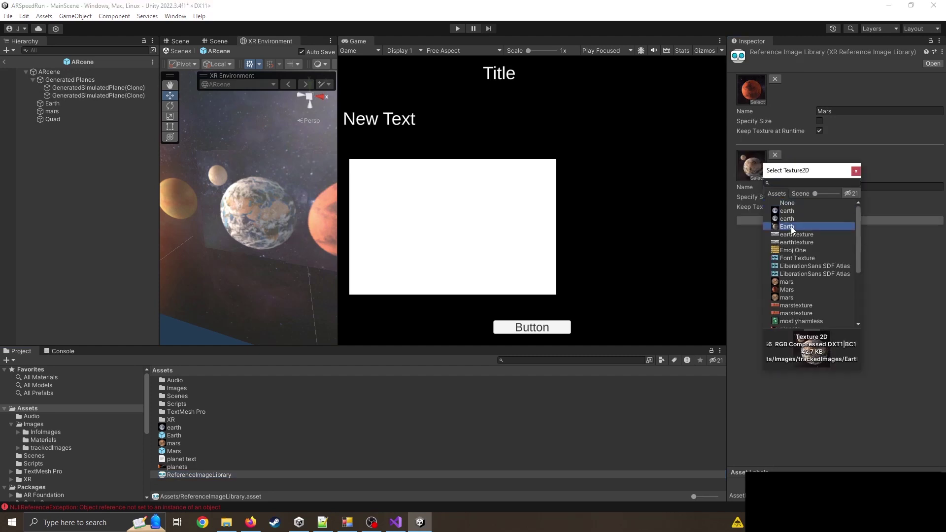
pyautogui.click(856, 171)
pyautogui.click(819, 207)
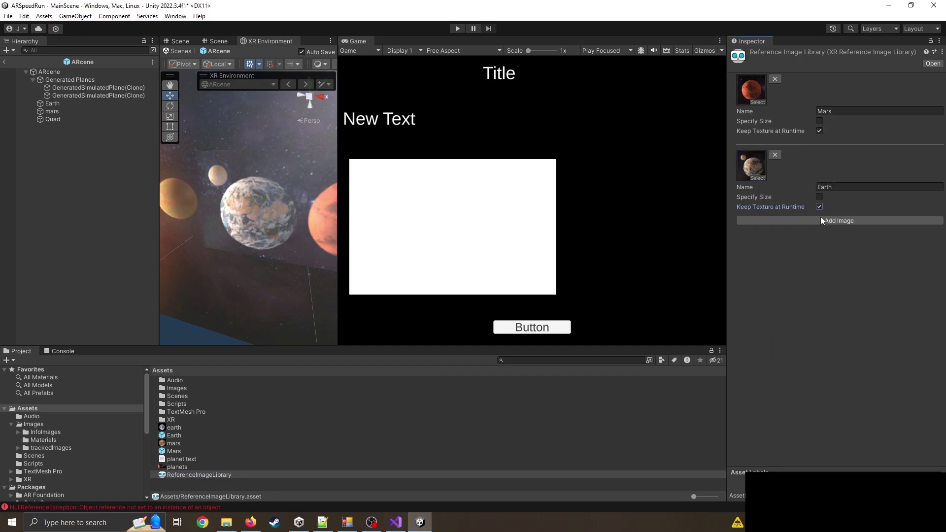
pyautogui.click(457, 28)
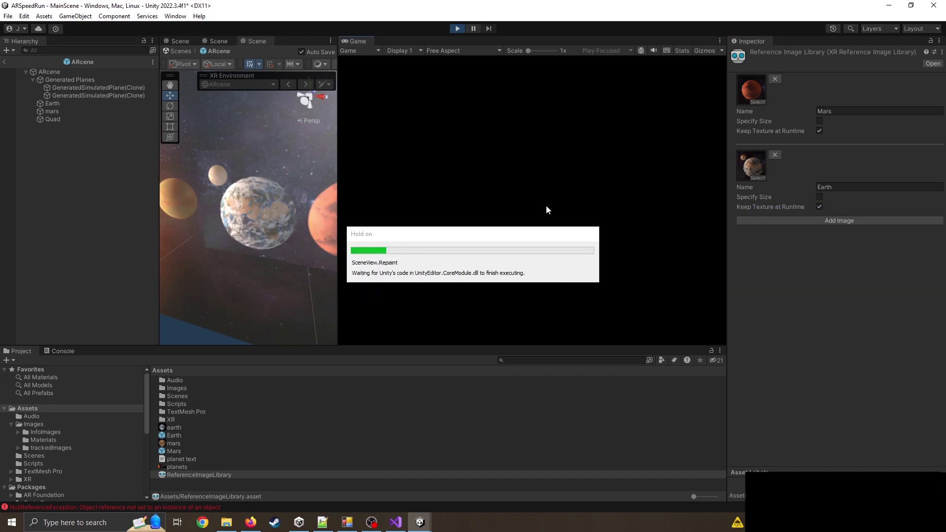
# Aim the simulated camera at the planet wall and select the Earth prefab to inspect it.
pyautogui.moveTo(540, 211); pyautogui.dragTo(611, 246, button='right')
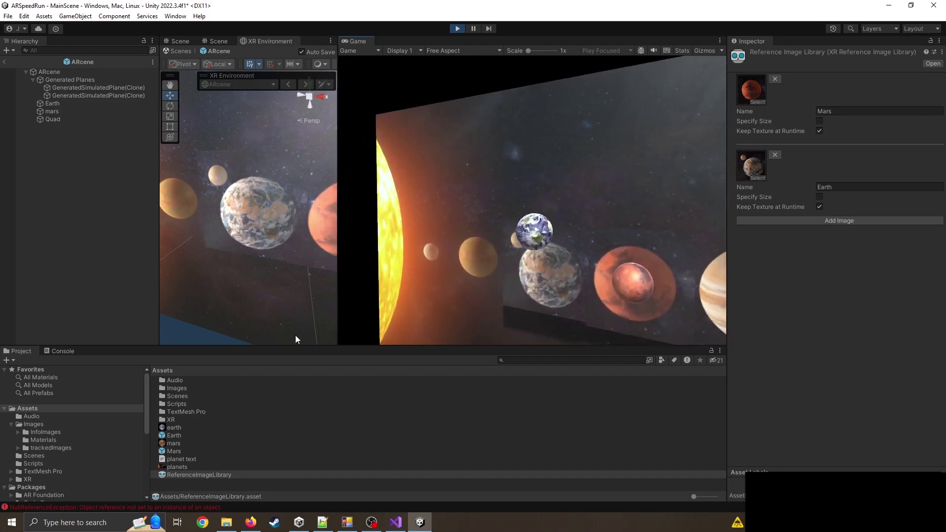
pyautogui.click(177, 435)
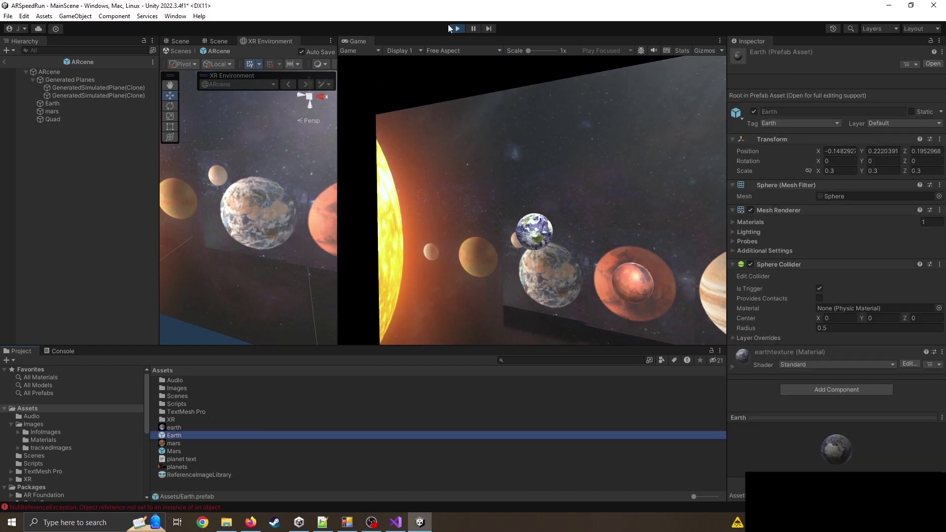
# Stop Play mode and set the Earth prefab's position to 0, 0, 0.
pyautogui.click(449, 28)
pyautogui.click(187, 436)
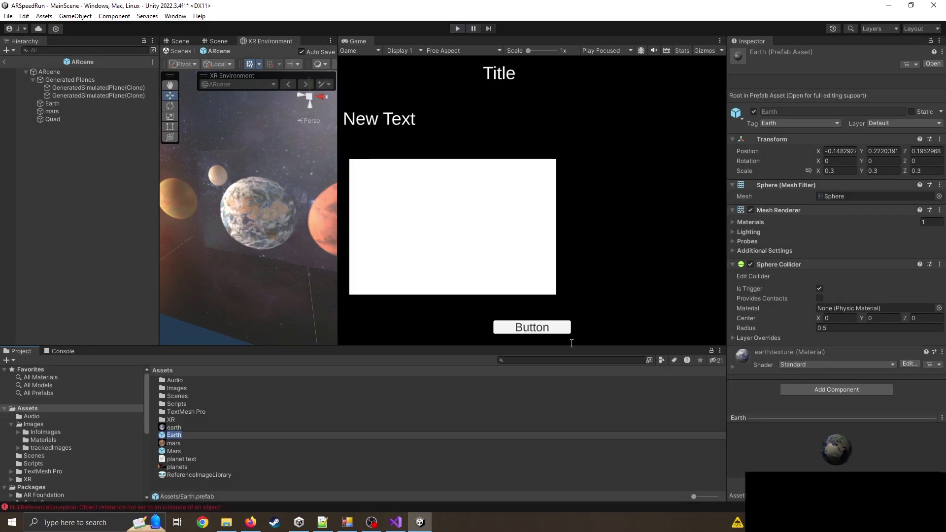
pyautogui.click(838, 151)
pyautogui.write('0')
pyautogui.press('Tab')
pyautogui.write('0')
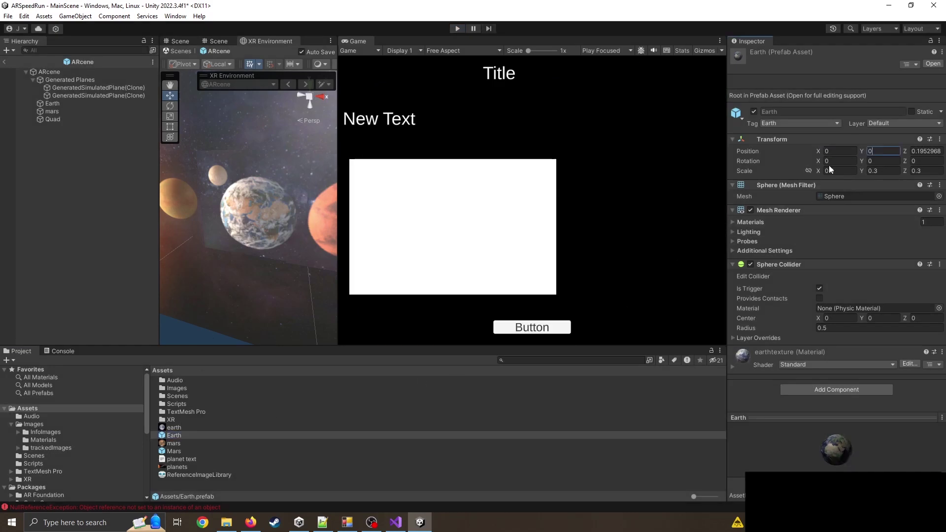
pyautogui.press('Tab')
pyautogui.write('0')
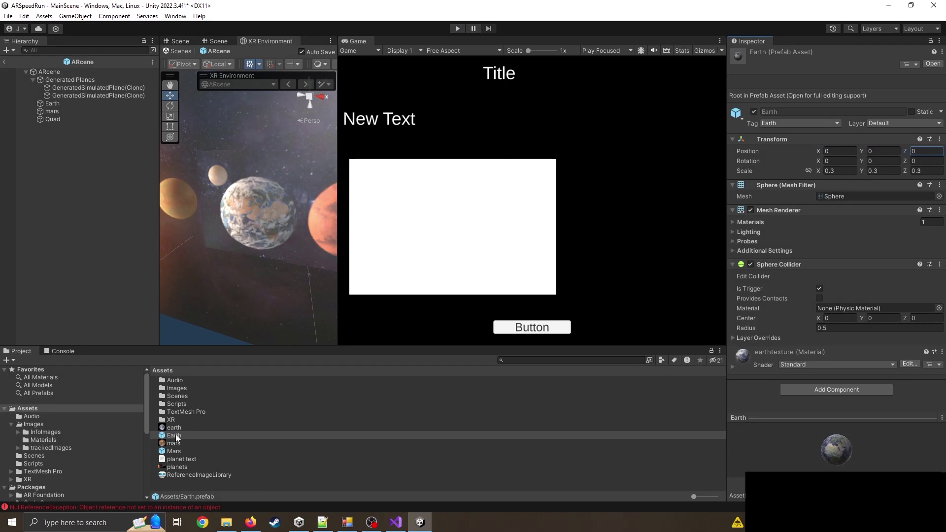
# Retest with Earth's X slid to about 0.96, stop, and view the NullReferenceException stack trace.
pyautogui.click(458, 28)
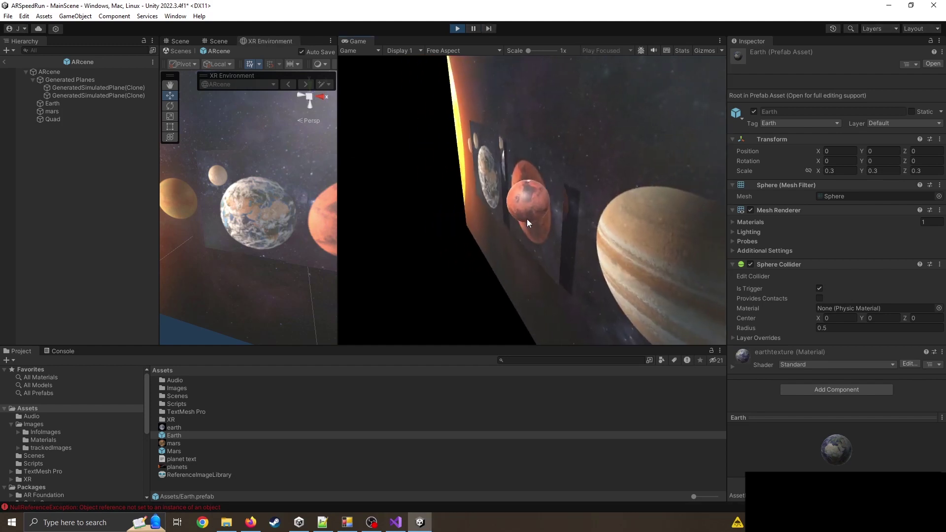
pyautogui.moveTo(585, 223); pyautogui.dragTo(684, 182, button='right')
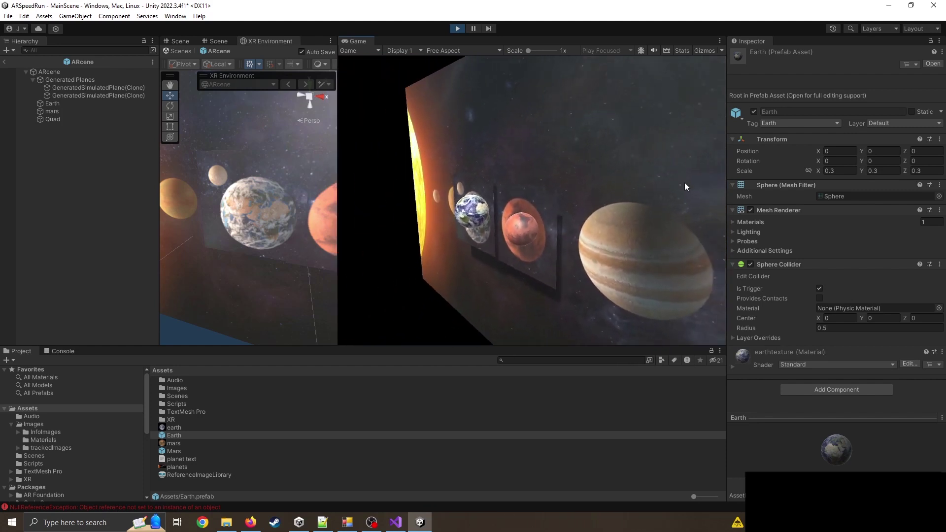
pyautogui.moveTo(814, 150); pyautogui.dragTo(713, 138)
pyautogui.click(470, 217)
pyautogui.click(457, 28)
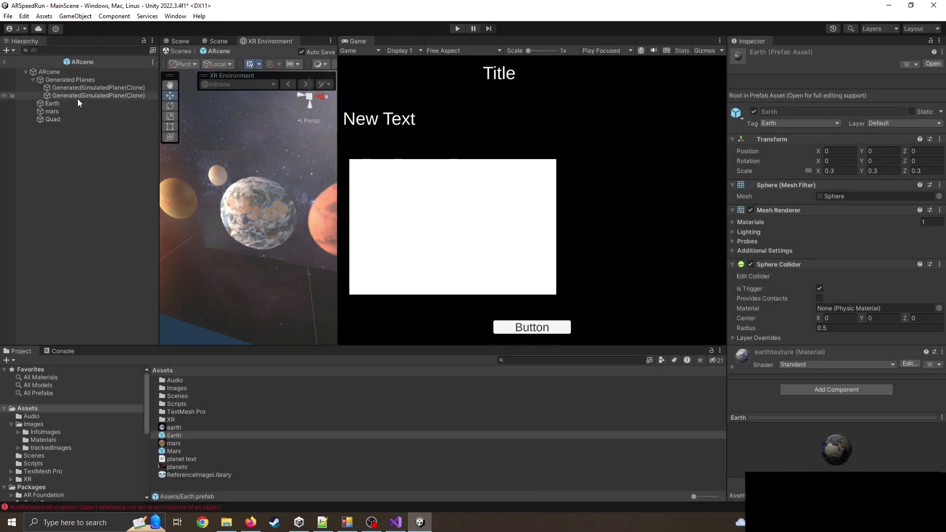
pyautogui.click(65, 351)
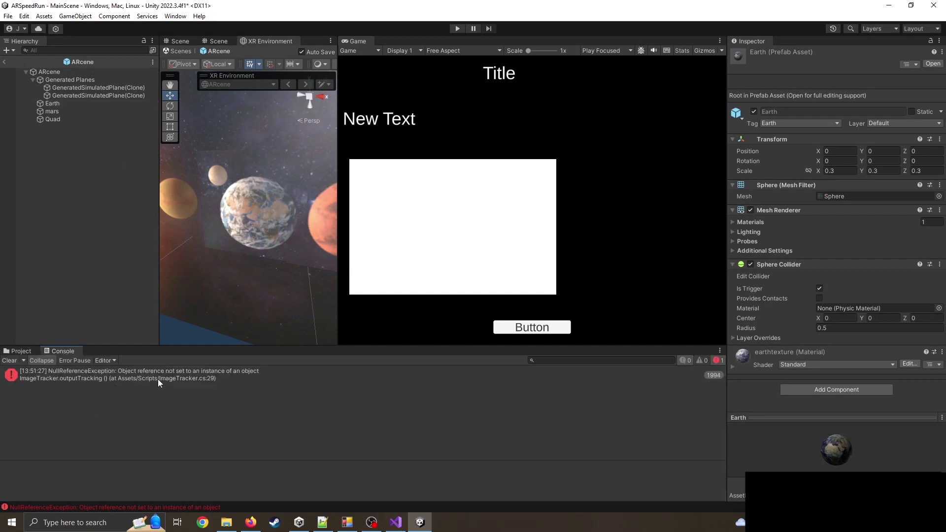
pyautogui.click(244, 374)
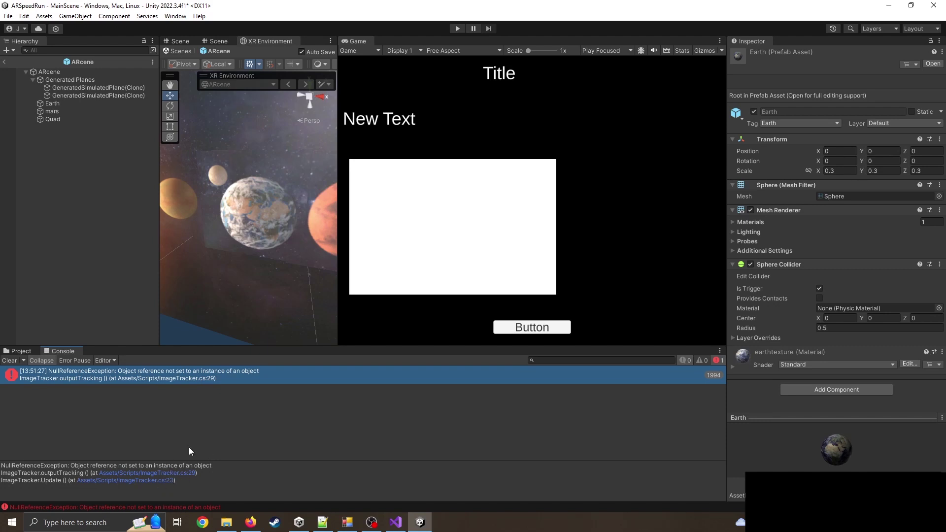
# Comment out the infoBox declaration in ImageTracker.cs and save the script.
pyautogui.click(395, 521)
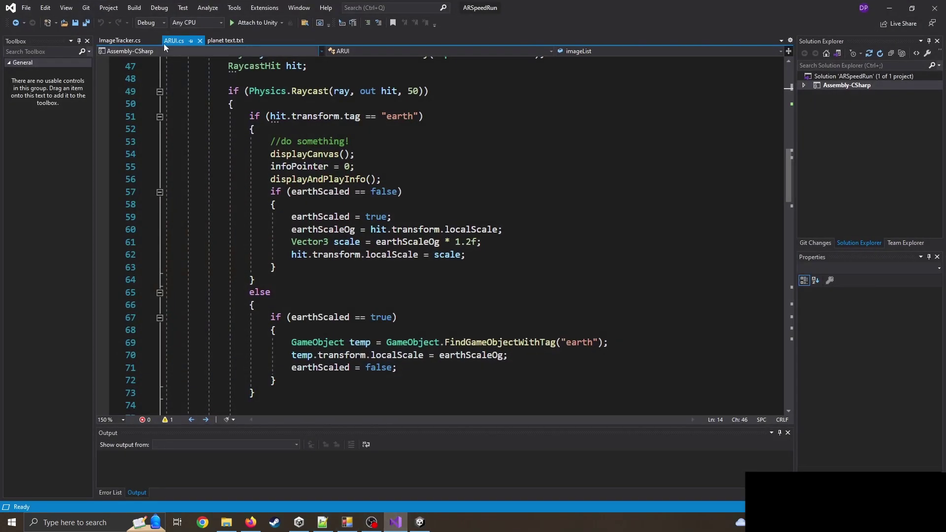
pyautogui.click(121, 41)
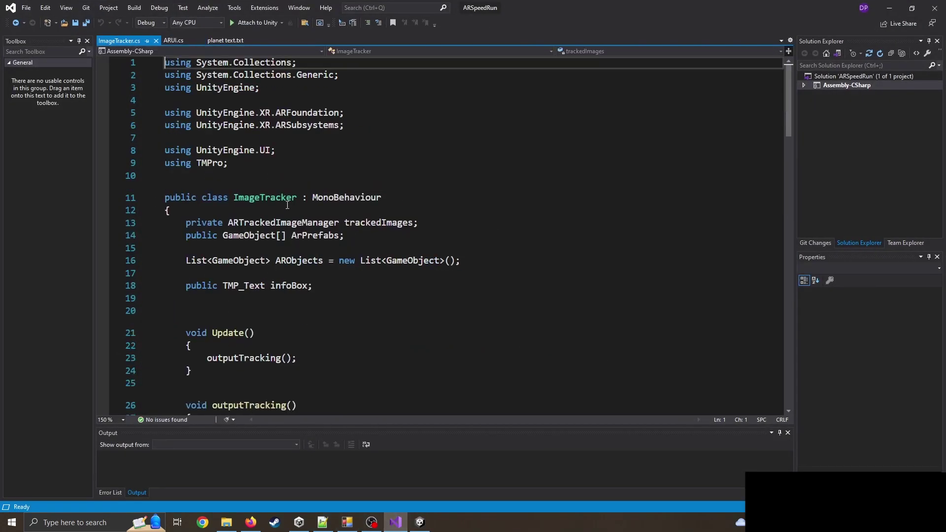
pyautogui.click(165, 286)
pyautogui.write('//')
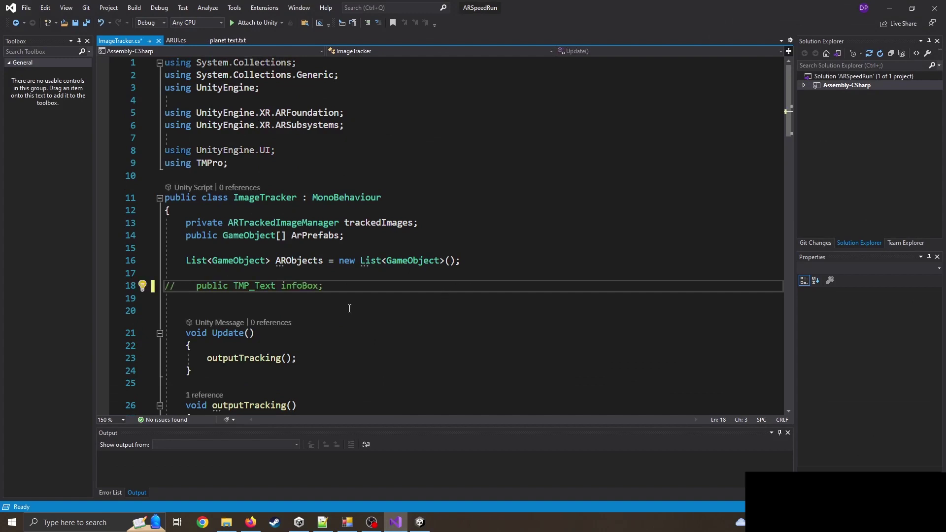
pyautogui.scroll(-16, 349, 308)
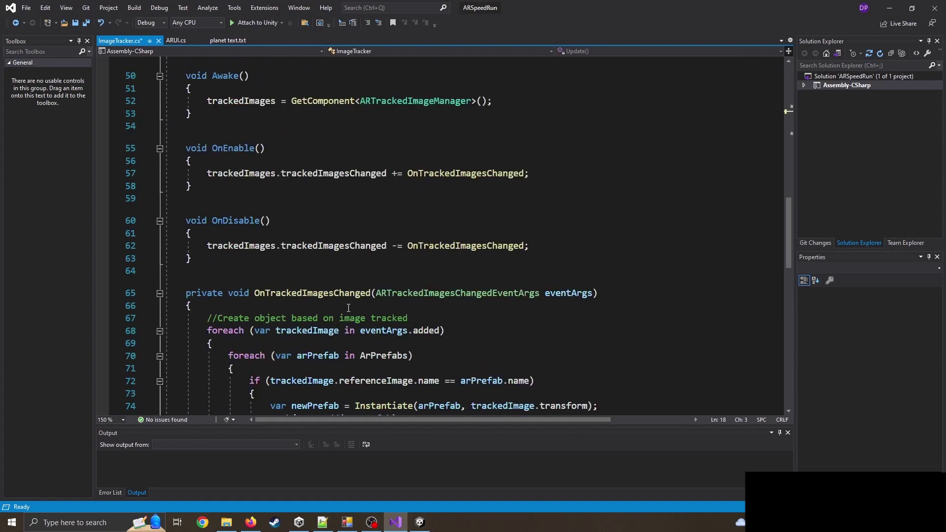
pyautogui.scroll(-16, 349, 307)
pyautogui.scroll(14, 350, 307)
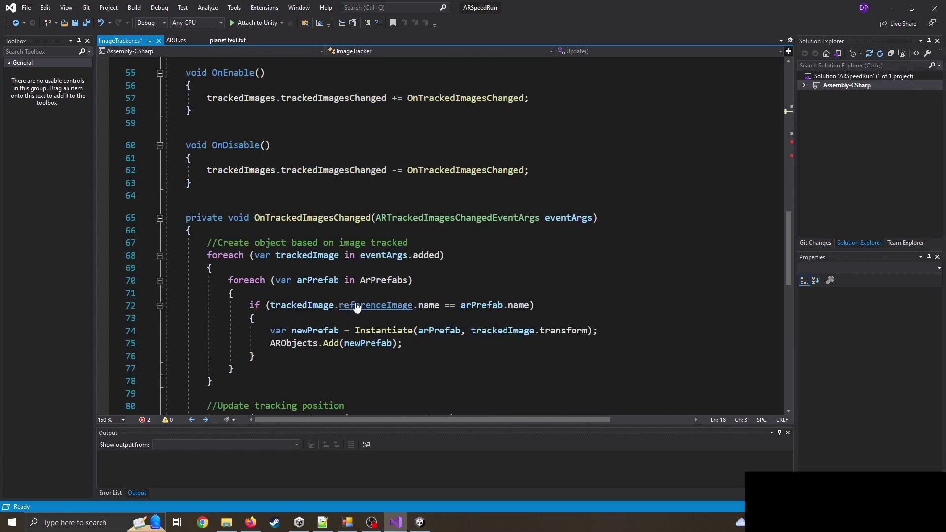
pyautogui.hotkey('ctrl', 's')
# In ARUI.cs, capitalise the "earth" tag string to "Earth".
pyautogui.click(172, 41)
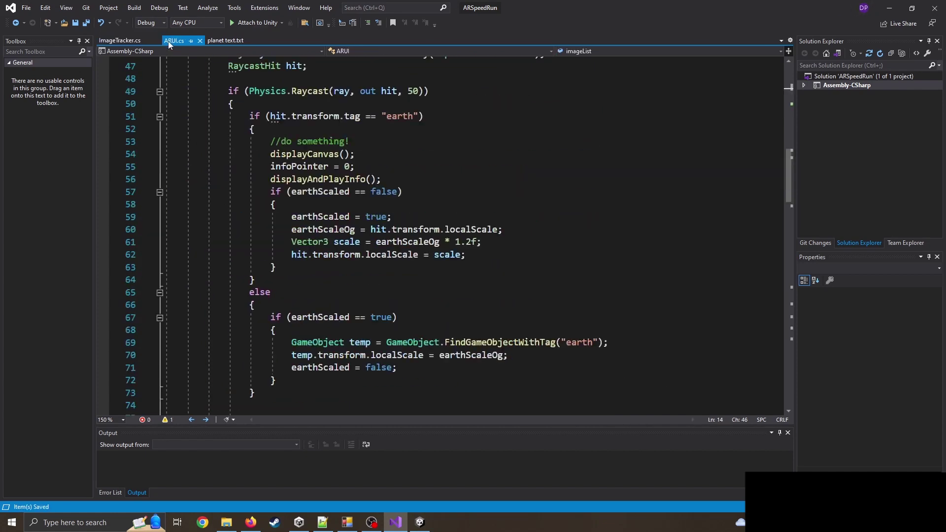
pyautogui.scroll(3, 370, 198)
pyautogui.click(388, 228)
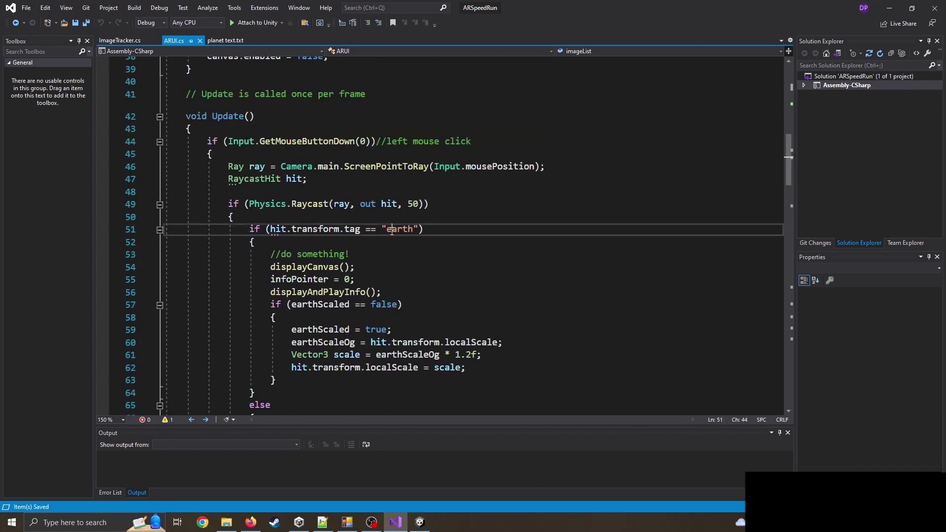
pyautogui.press('Delete')
pyautogui.write('E')
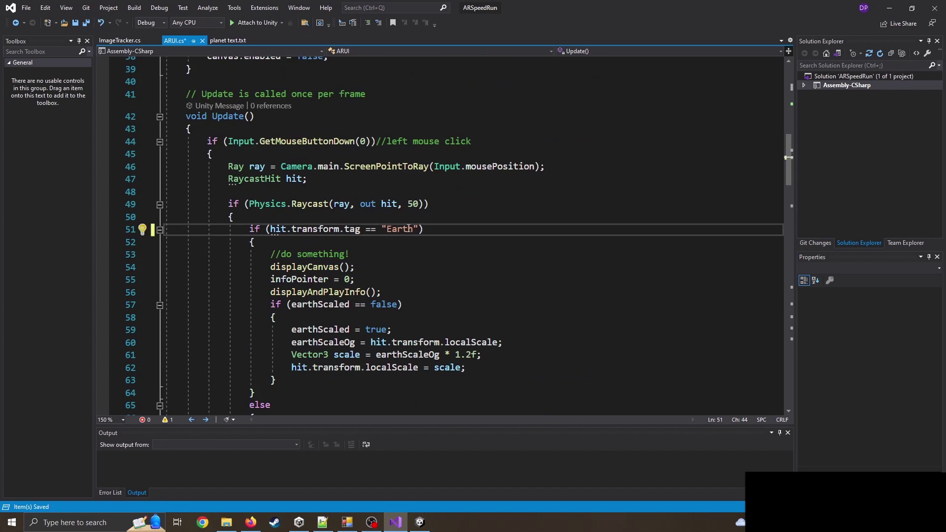
# Capitalise the "mars" tag string to "Mars" and save ARUI.cs.
pyautogui.scroll(-4, 414, 285)
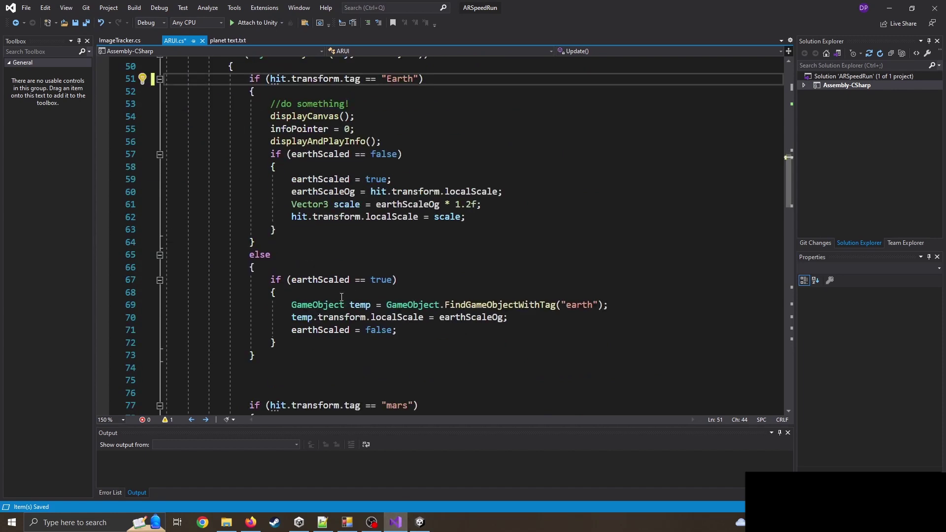
pyautogui.scroll(-4, 335, 275)
pyautogui.click(390, 257)
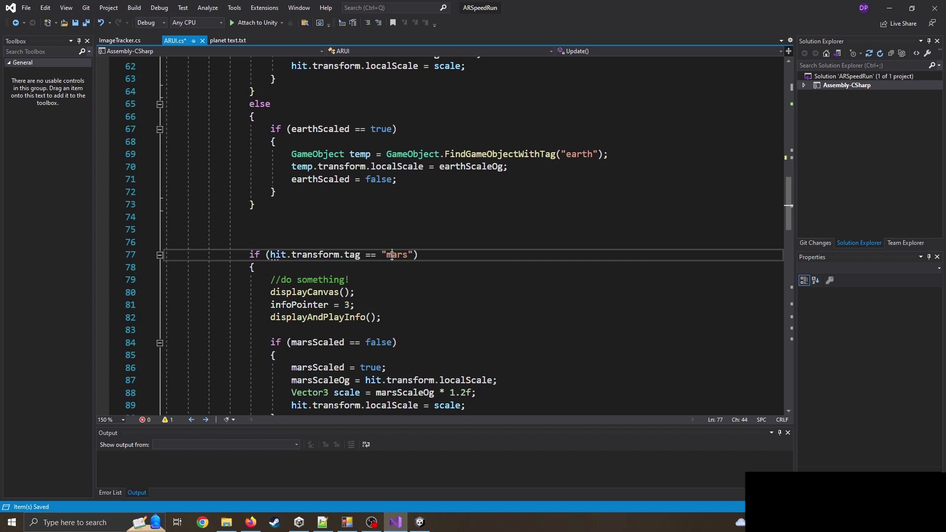
pyautogui.press('BackSpace')
pyautogui.write('M')
pyautogui.click(444, 276)
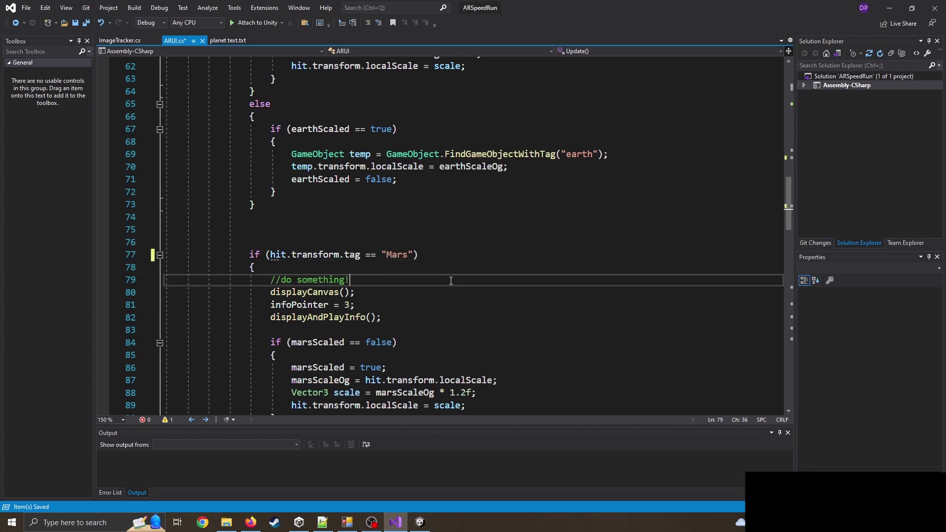
pyautogui.hotkey('ctrl', 's')
pyautogui.click(889, 8)
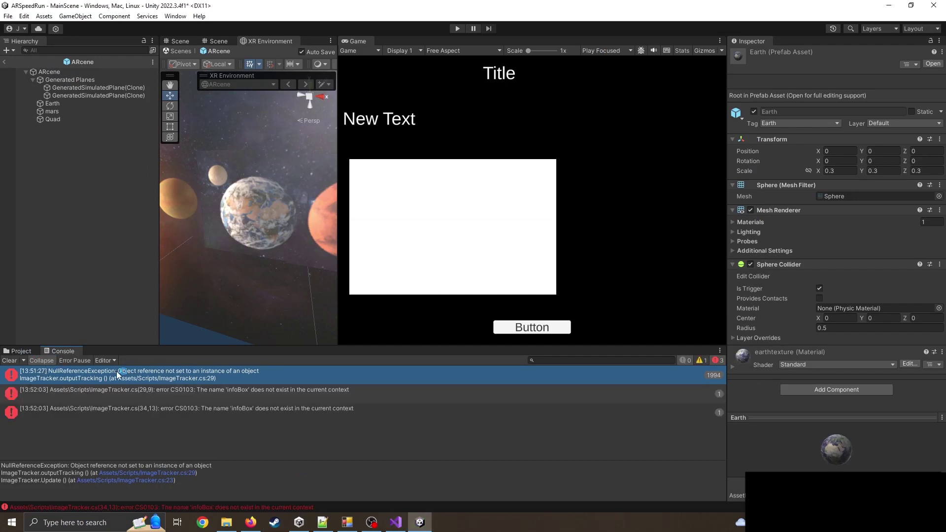
# Select the Mars prefab and add a new project tag named Mars.
pyautogui.click(194, 391)
pyautogui.click(21, 352)
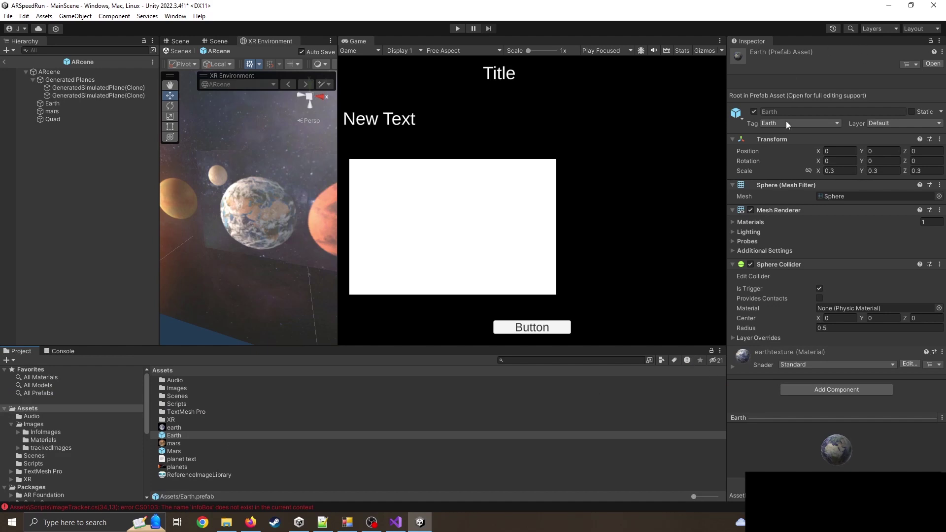
pyautogui.click(176, 452)
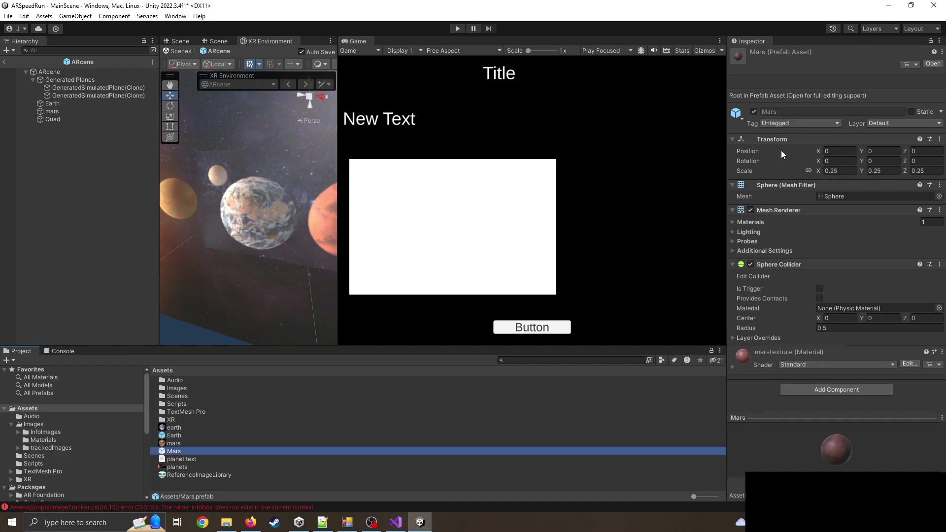
pyautogui.click(790, 125)
pyautogui.click(794, 223)
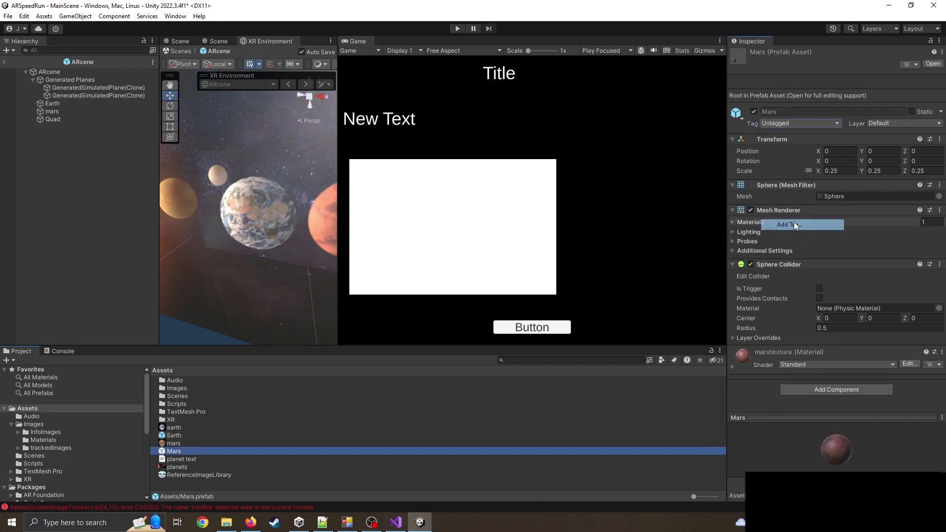
pyautogui.click(915, 100)
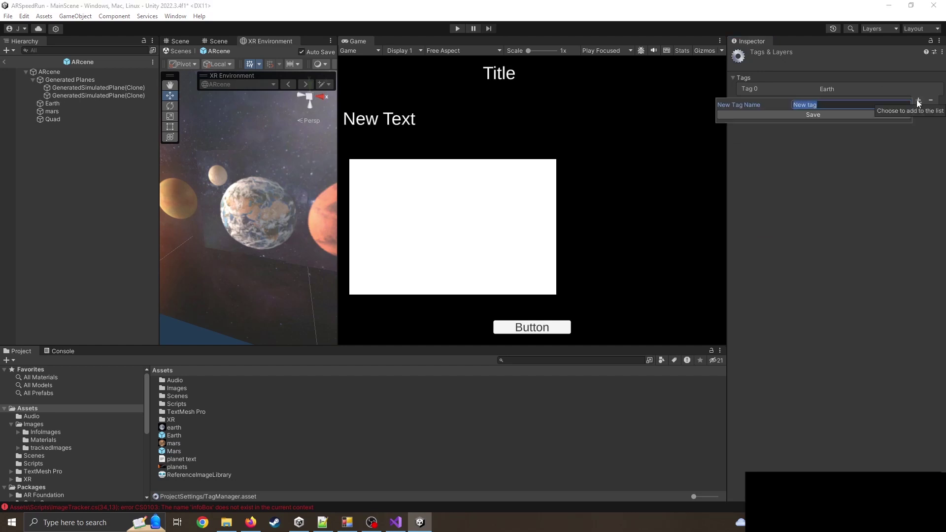
pyautogui.write('Mars')
pyautogui.press('Return')
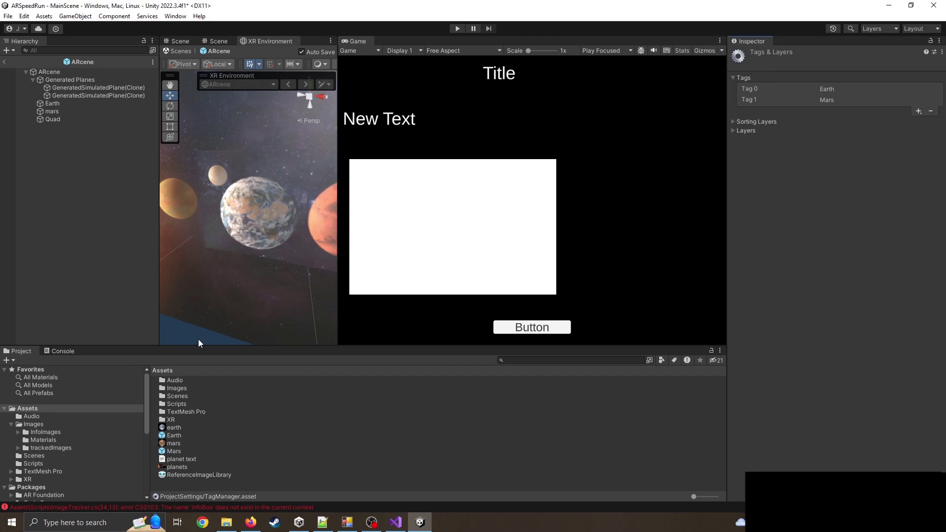
# Set the Mars prefab's Tag to Mars.
pyautogui.click(177, 451)
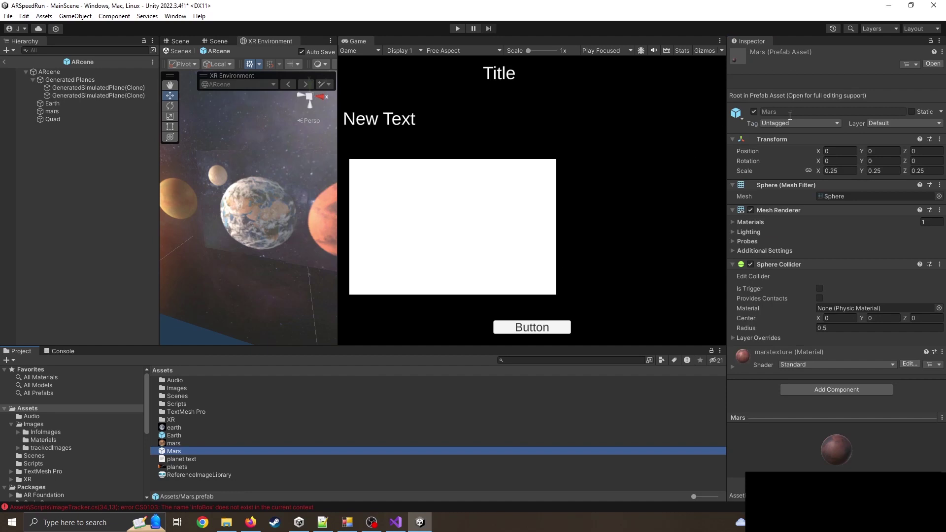
pyautogui.click(798, 123)
pyautogui.click(796, 222)
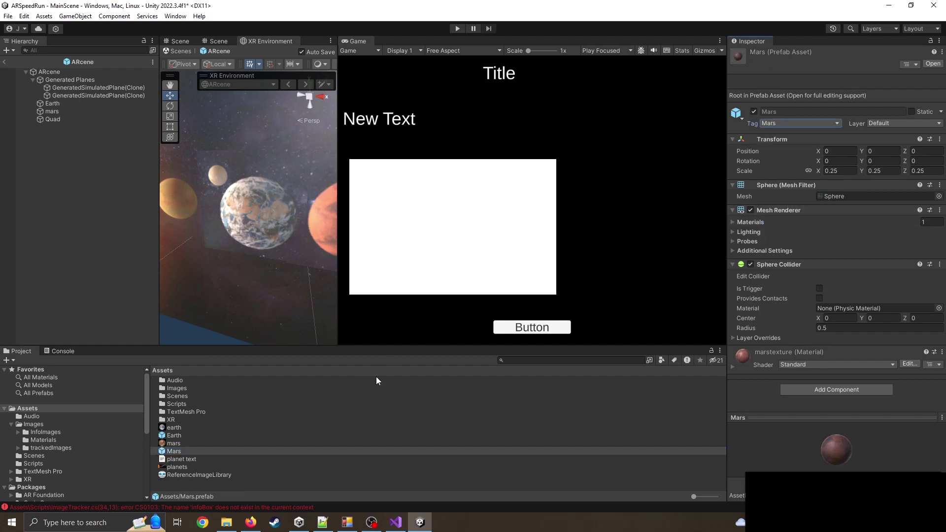
pyautogui.click(396, 521)
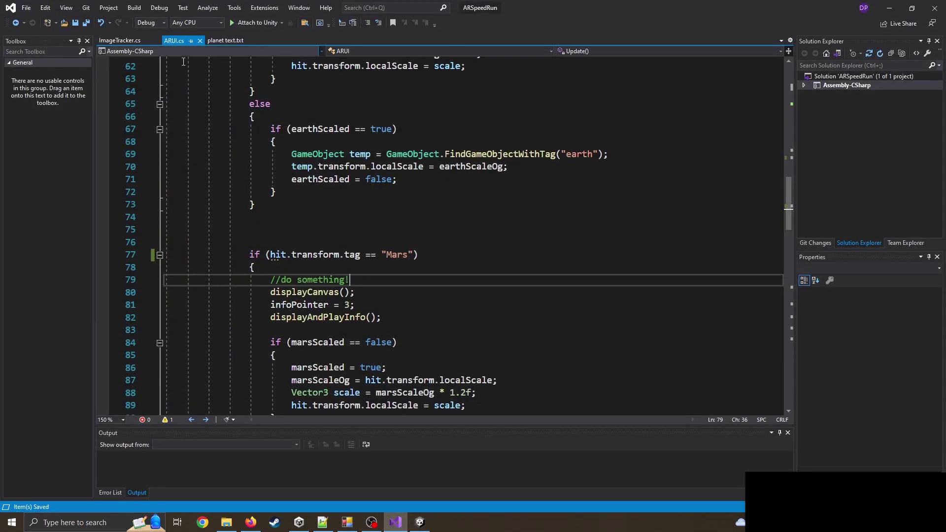
# Comment out the infoBox.text lines 29 and 34 in outputTracking() of ImageTracker.cs.
pyautogui.click(120, 40)
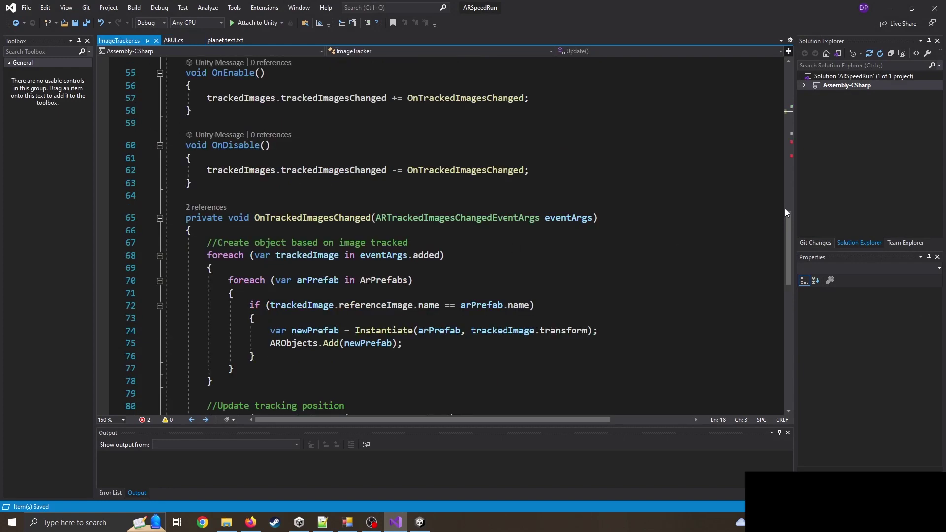
pyautogui.moveTo(784, 208); pyautogui.dragTo(776, 117)
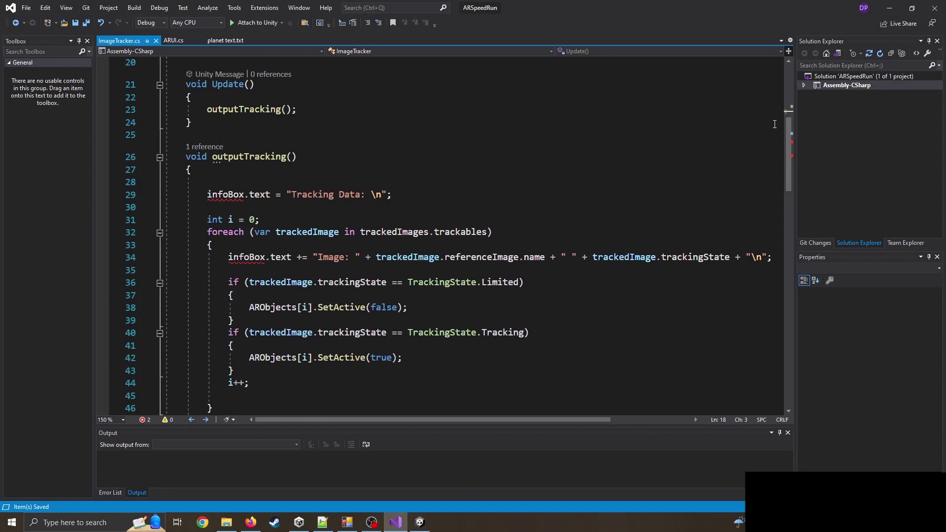
pyautogui.click(190, 195)
pyautogui.write('//')
pyautogui.click(216, 260)
pyautogui.write('/    ')
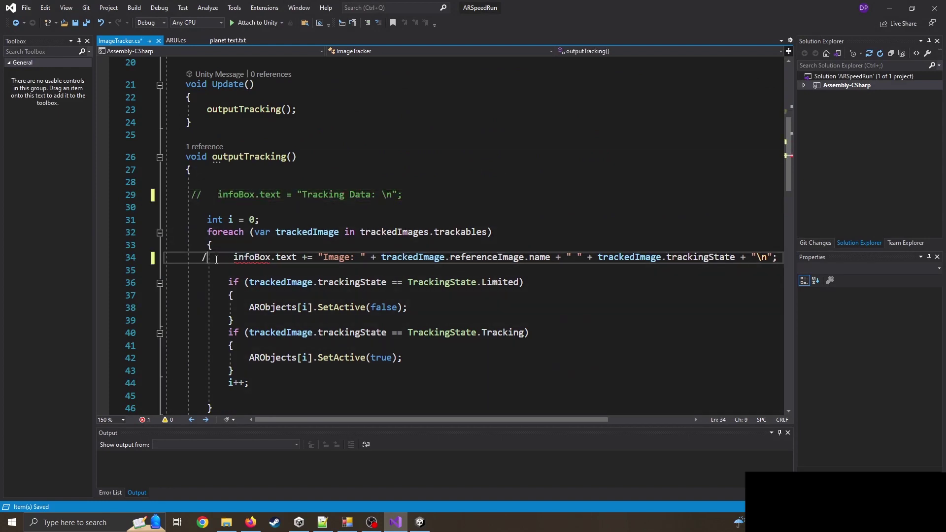
pyautogui.write('/')
pyautogui.moveTo(789, 132); pyautogui.dragTo(812, 81)
pyautogui.click(888, 8)
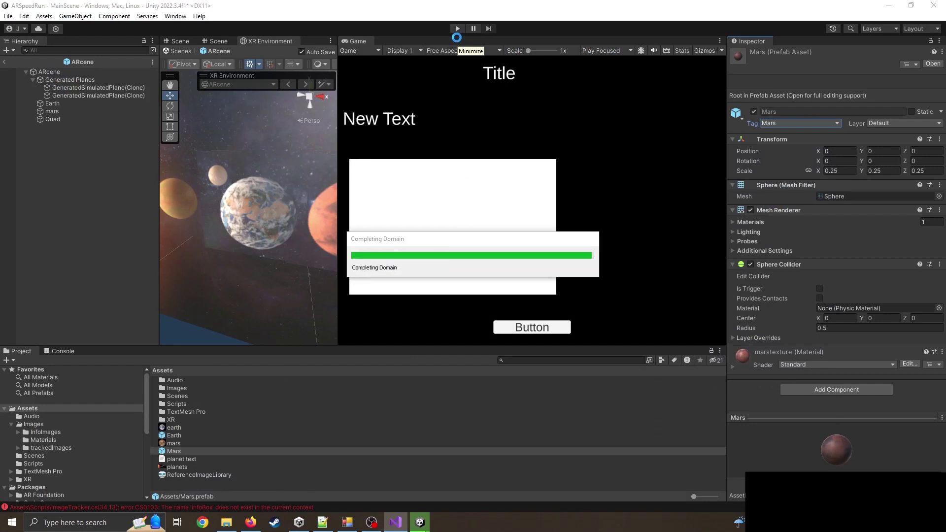
pyautogui.click(347, 522)
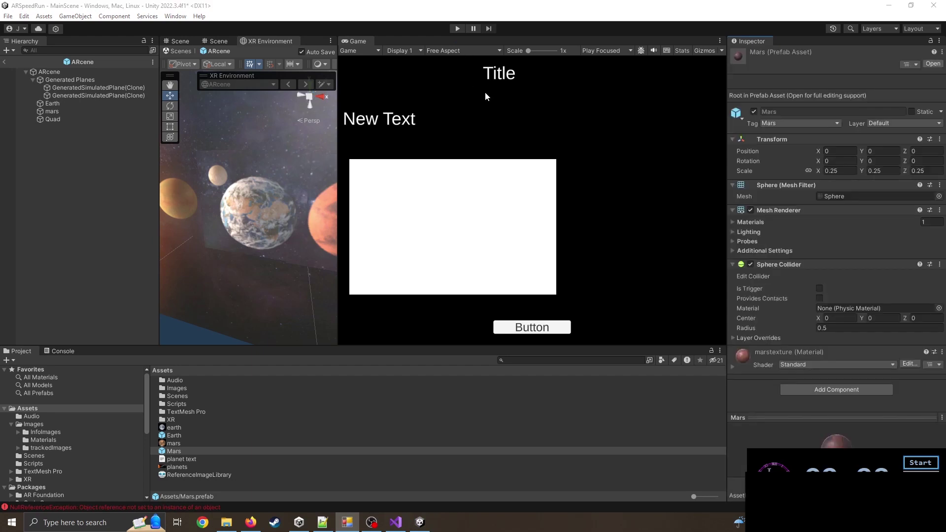
pyautogui.click(457, 28)
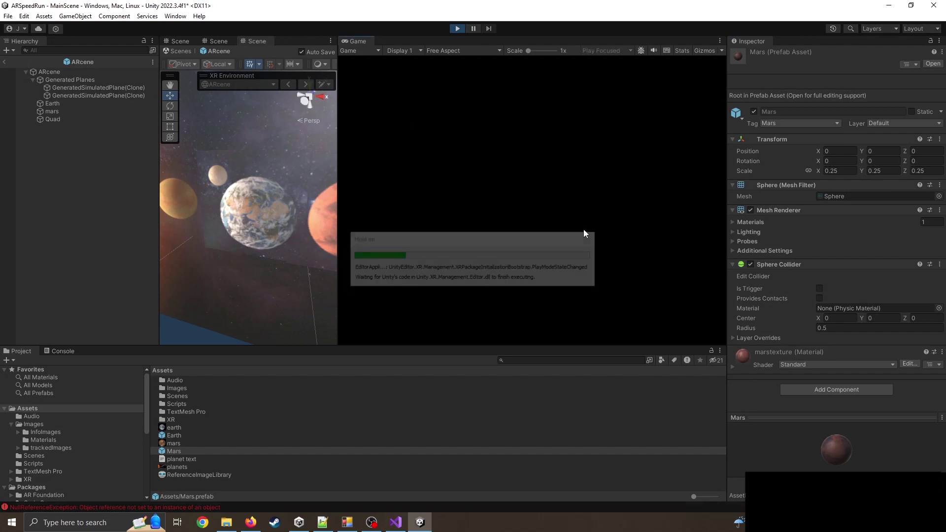
pyautogui.moveTo(426, 249); pyautogui.dragTo(530, 247, button='right')
pyautogui.click(502, 213)
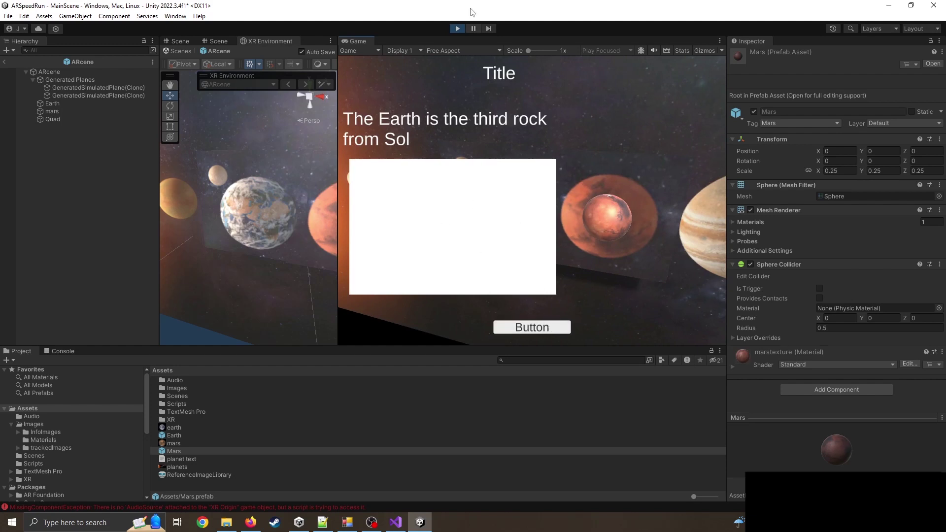
pyautogui.click(457, 28)
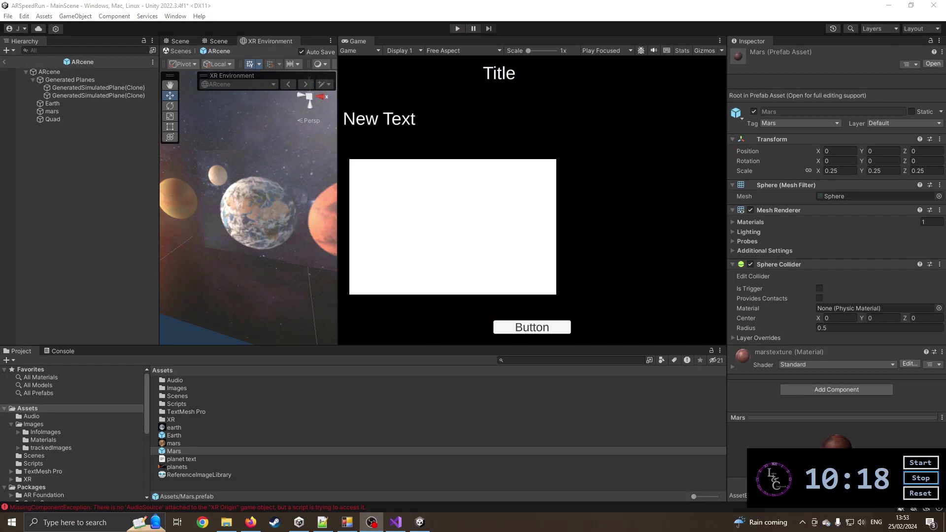
pyautogui.click(556, 453)
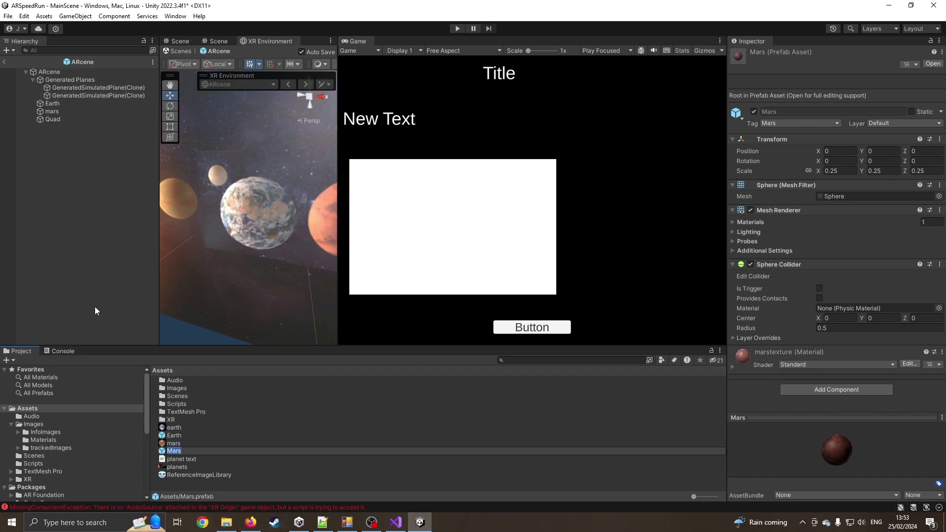
# Back in MainScene, add an Audio Source component to XR Origin, then start play mode.
pyautogui.click(180, 51)
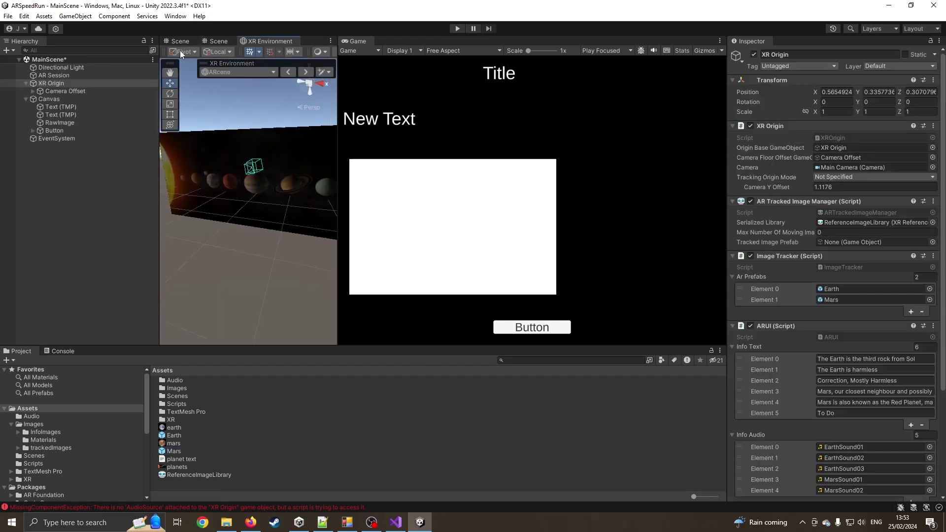
pyautogui.click(66, 85)
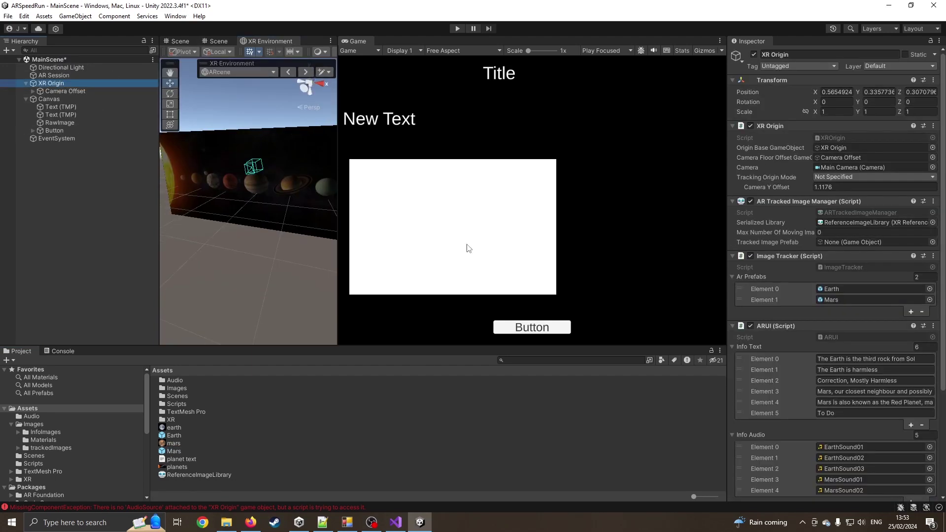
pyautogui.click(732, 326)
pyautogui.click(798, 342)
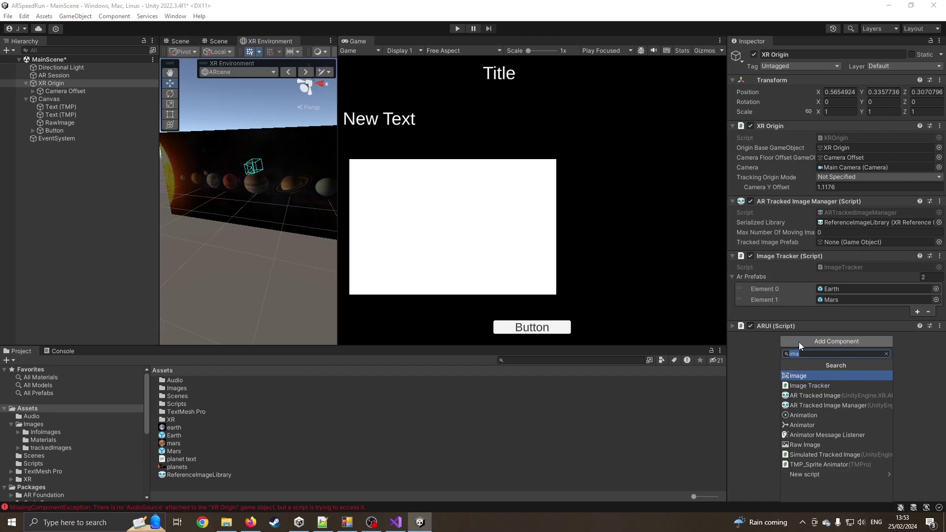
pyautogui.write('aud')
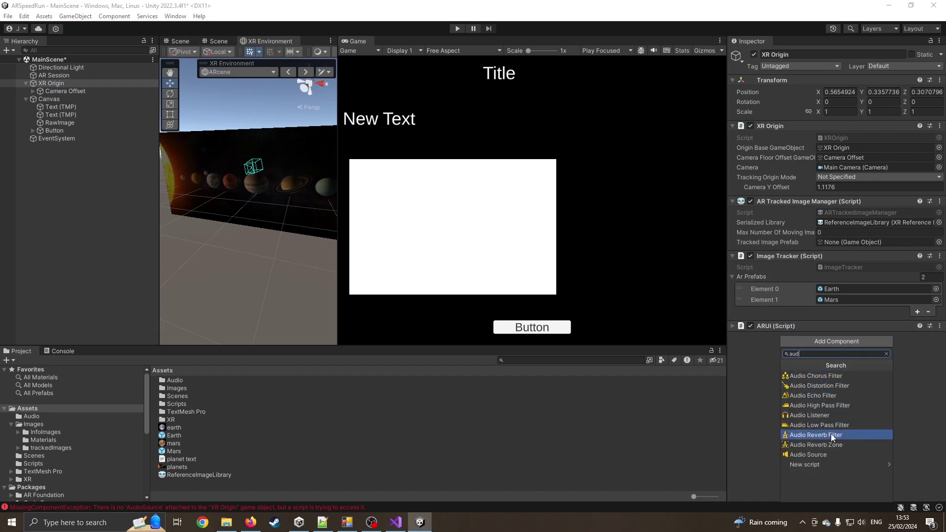
pyautogui.click(826, 453)
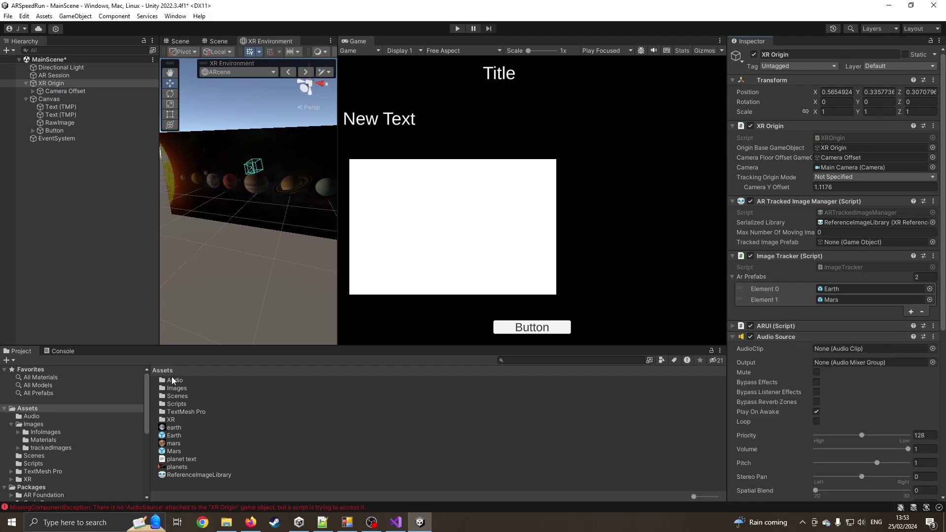
pyautogui.click(64, 351)
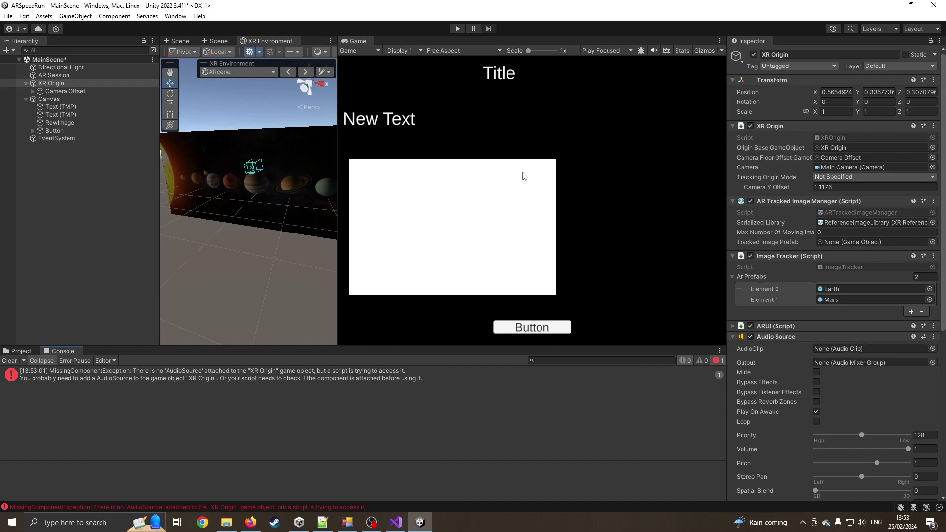
pyautogui.click(459, 30)
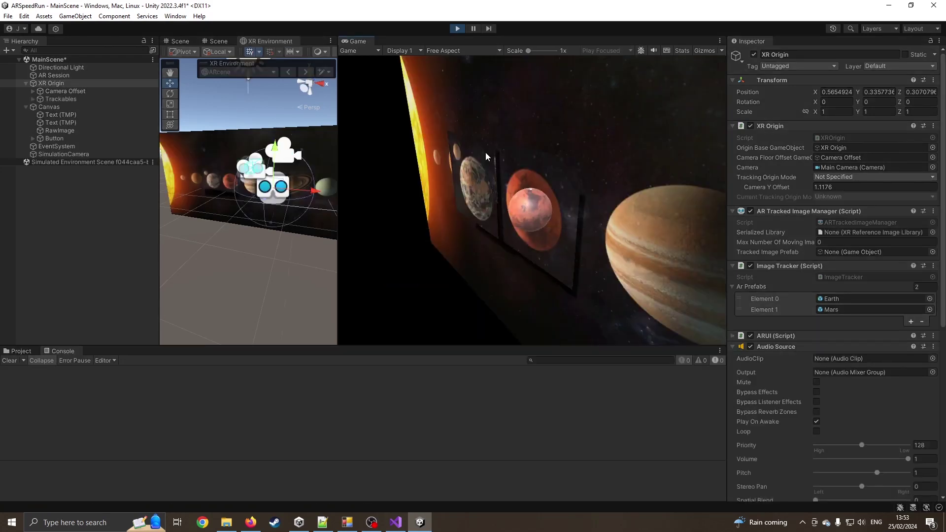
# Turn the camera toward the planets, advance Earth's info panel, then stop play mode.
pyautogui.moveTo(457, 200); pyautogui.dragTo(510, 228, button='right')
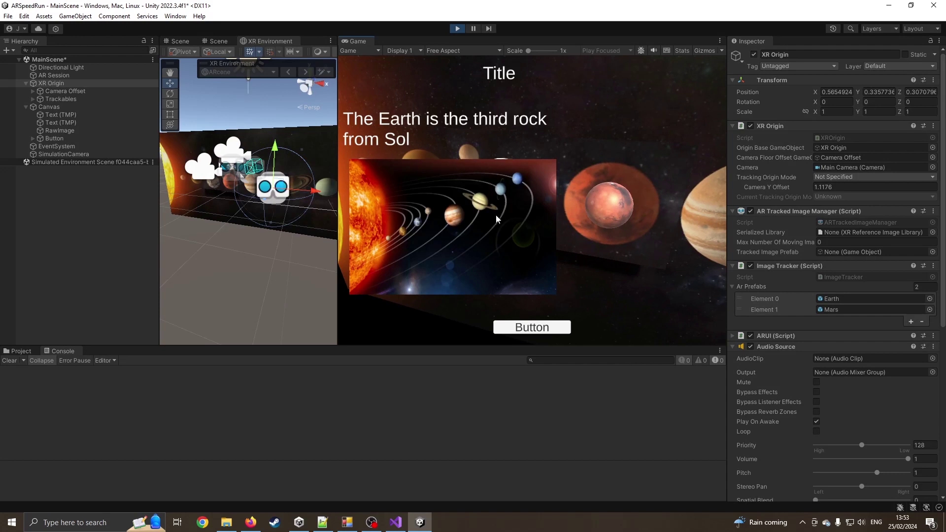
pyautogui.click(538, 333)
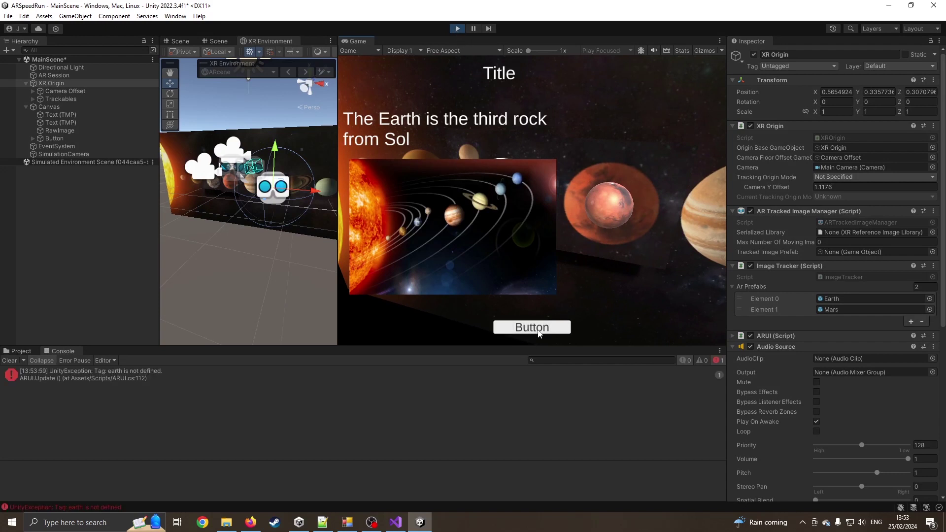
pyautogui.click(458, 29)
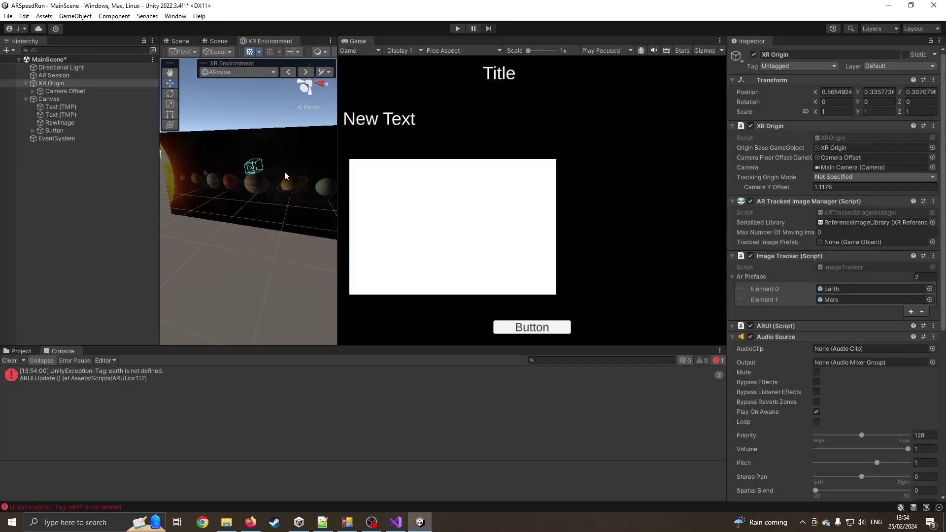
# Review the nextInfo() method in ARUI.cs, then minimize Visual Studio.
pyautogui.click(395, 522)
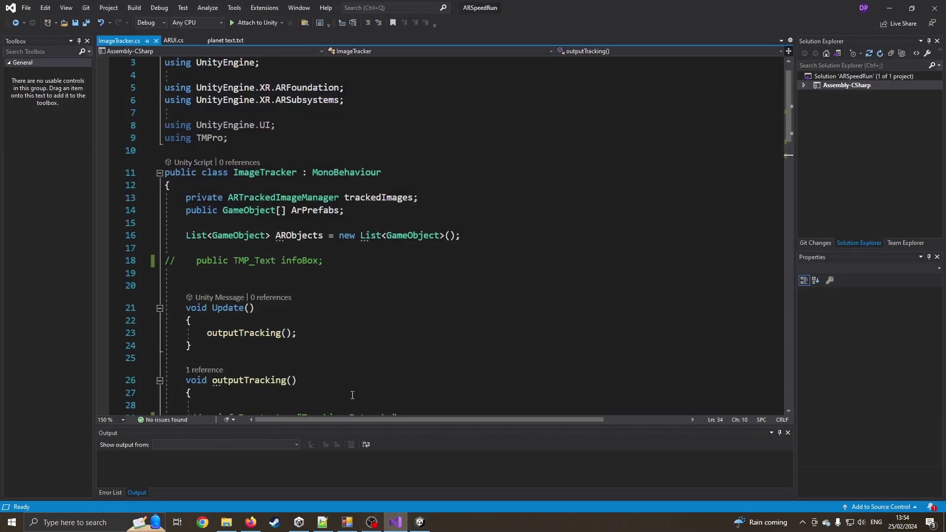
pyautogui.scroll(-10, 352, 395)
pyautogui.click(174, 40)
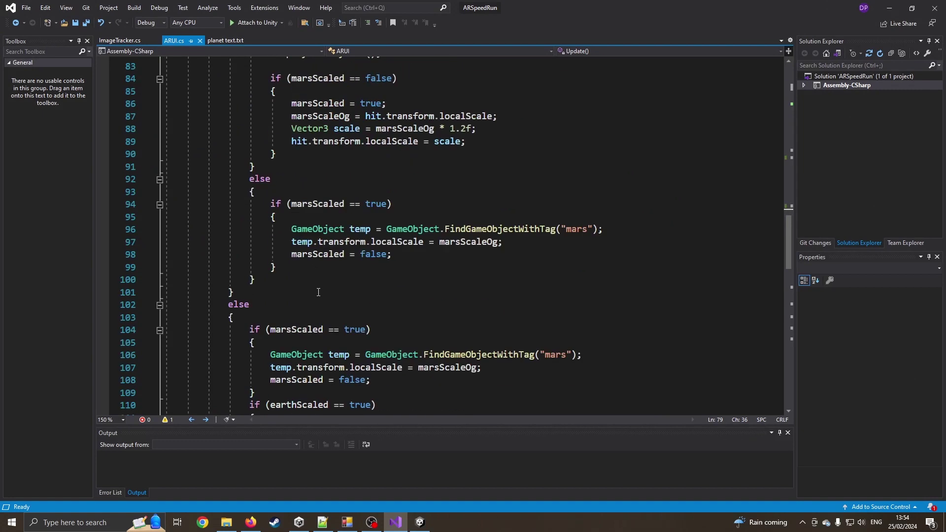
pyautogui.scroll(-14, 318, 292)
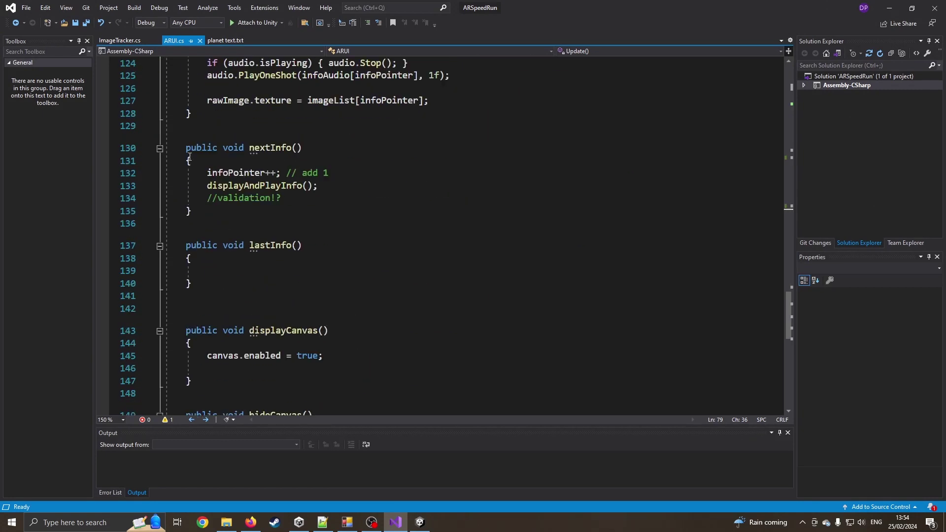
pyautogui.moveTo(186, 148); pyautogui.dragTo(192, 212)
pyautogui.click(888, 8)
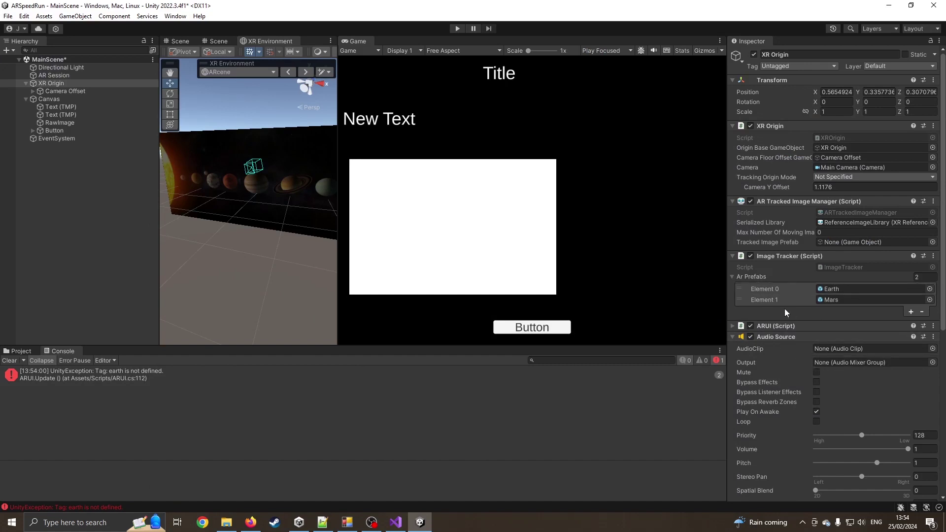
# Add a Button On Click entry calling ARUI.nextInfo() on XR Origin, then enter play mode.
pyautogui.click(732, 337)
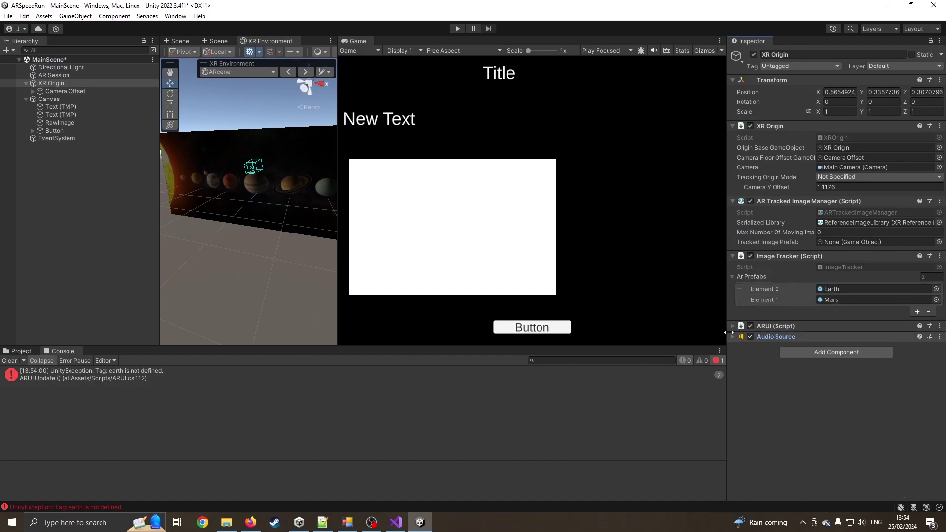
pyautogui.click(58, 131)
pyautogui.scroll(-2, 825, 302)
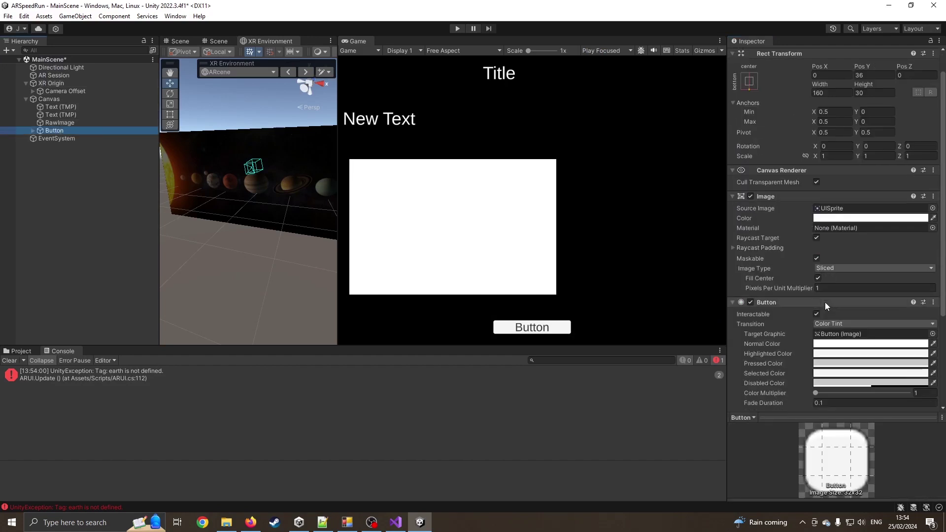
pyautogui.scroll(-3, 819, 325)
pyautogui.click(911, 347)
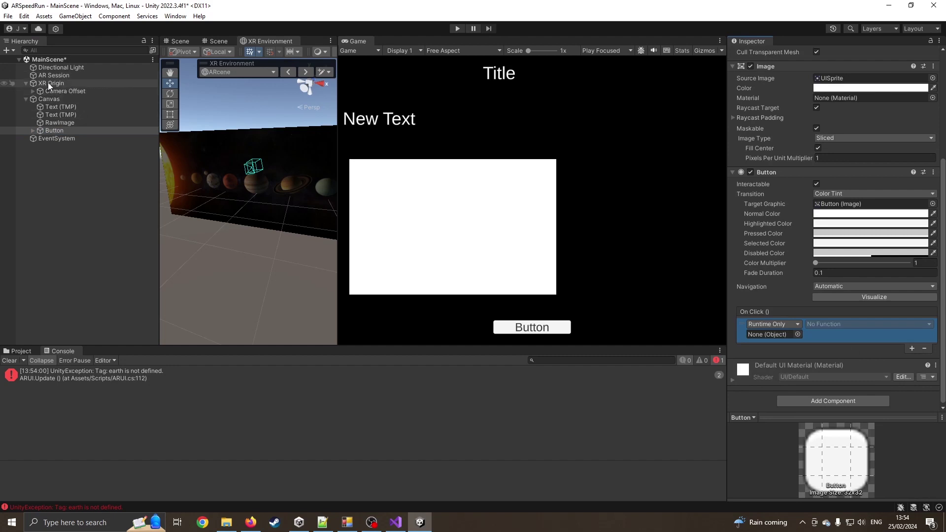
pyautogui.moveTo(48, 81); pyautogui.dragTo(761, 331)
pyautogui.click(819, 323)
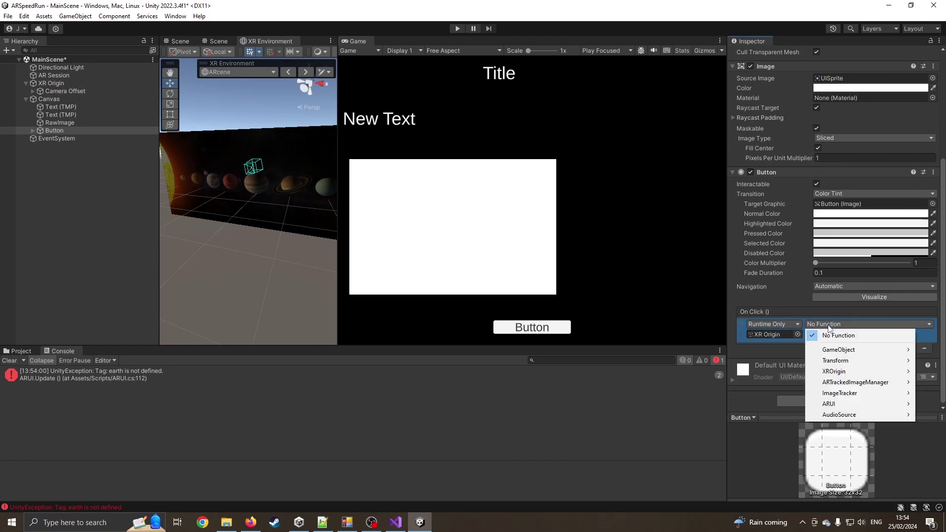
pyautogui.moveTo(852, 402)
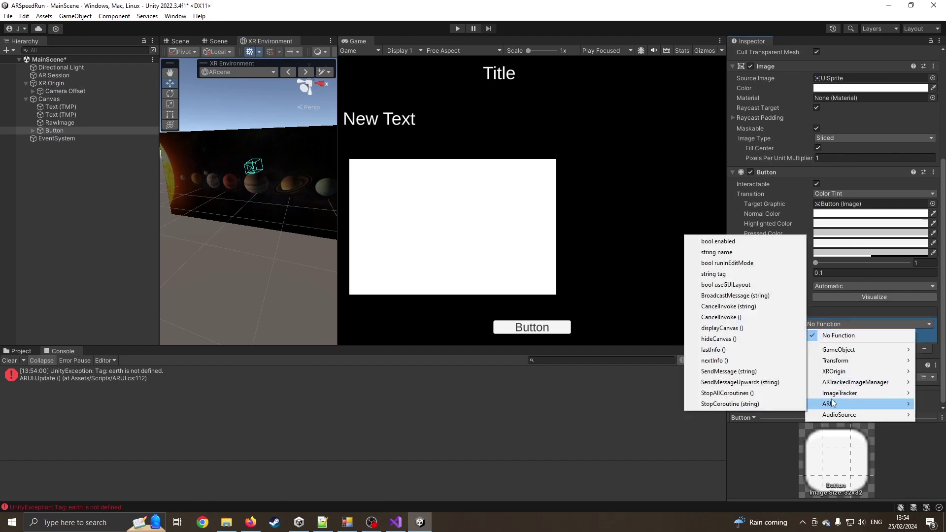
pyautogui.click(741, 362)
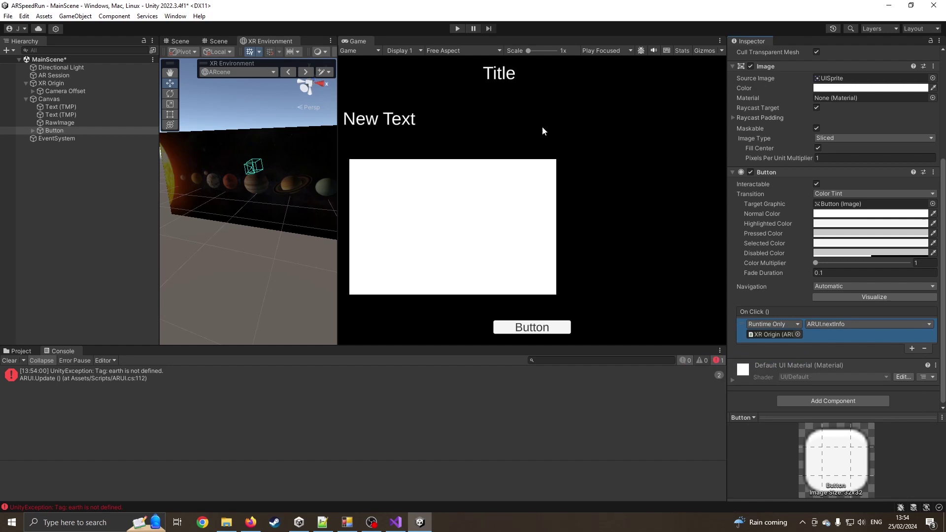
pyautogui.click(458, 29)
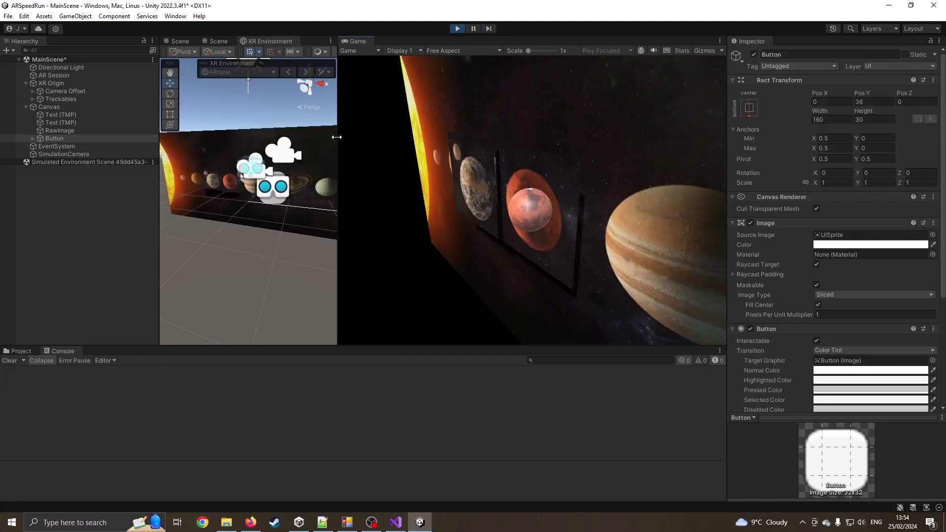
# Play-test by tapping Earth, cycling its panel entries with Button, tapping Mars, then stopping.
pyautogui.moveTo(338, 138); pyautogui.dragTo(281, 138)
pyautogui.moveTo(445, 223); pyautogui.dragTo(454, 177, button='right')
pyautogui.click(453, 171)
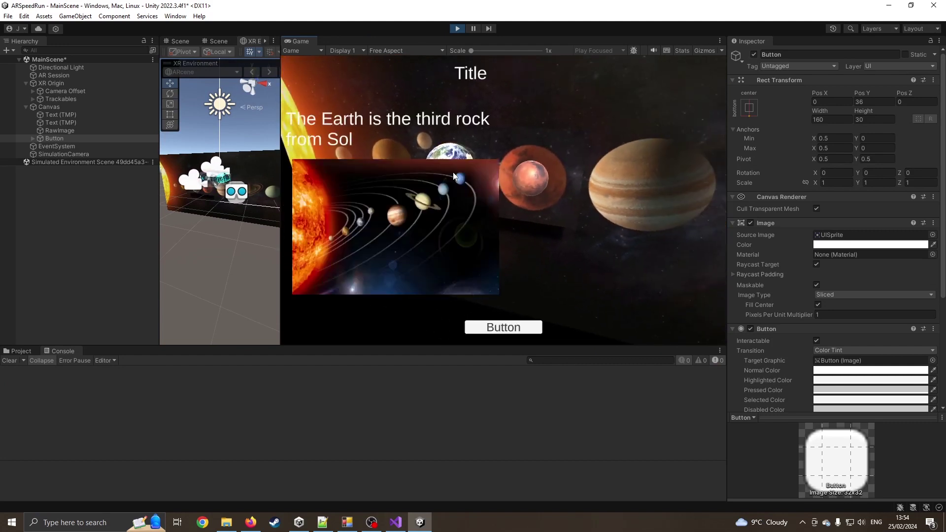
pyautogui.click(514, 329)
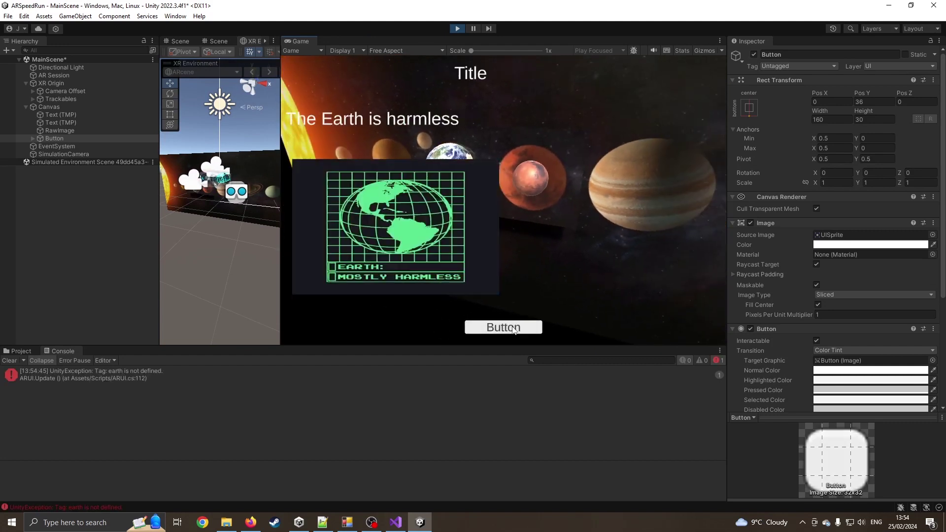
pyautogui.click(513, 329)
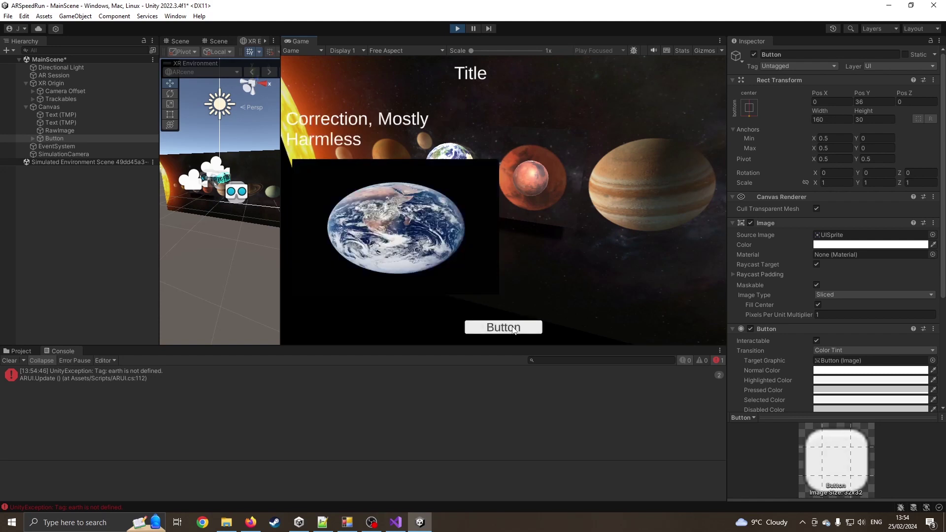
pyautogui.click(515, 323)
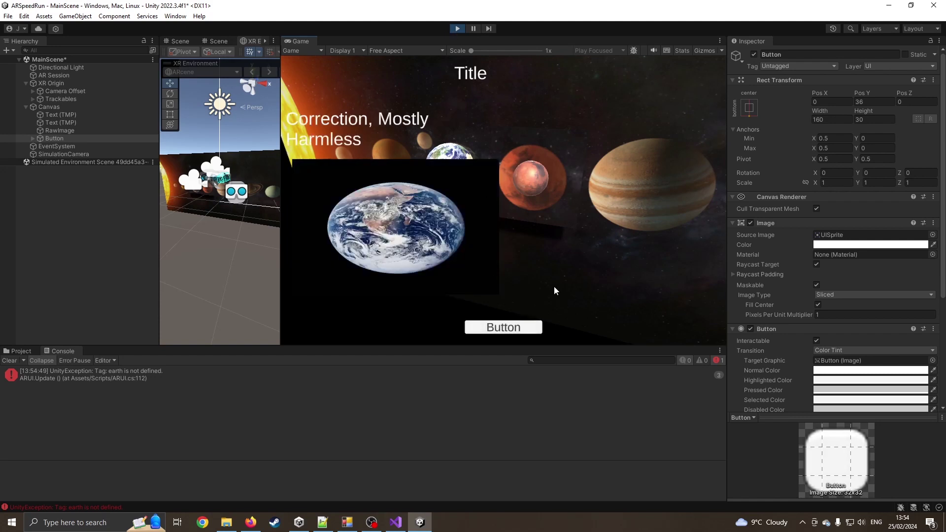
pyautogui.click(532, 184)
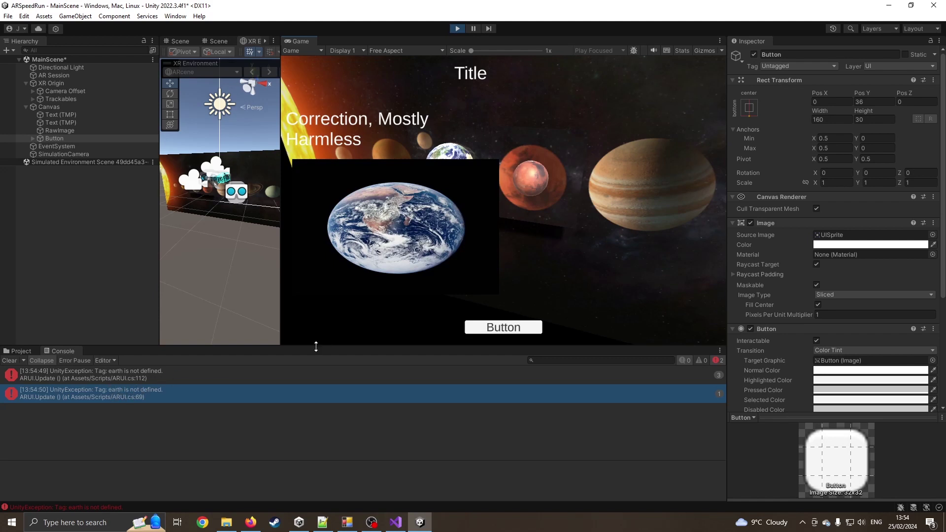
pyautogui.click(457, 28)
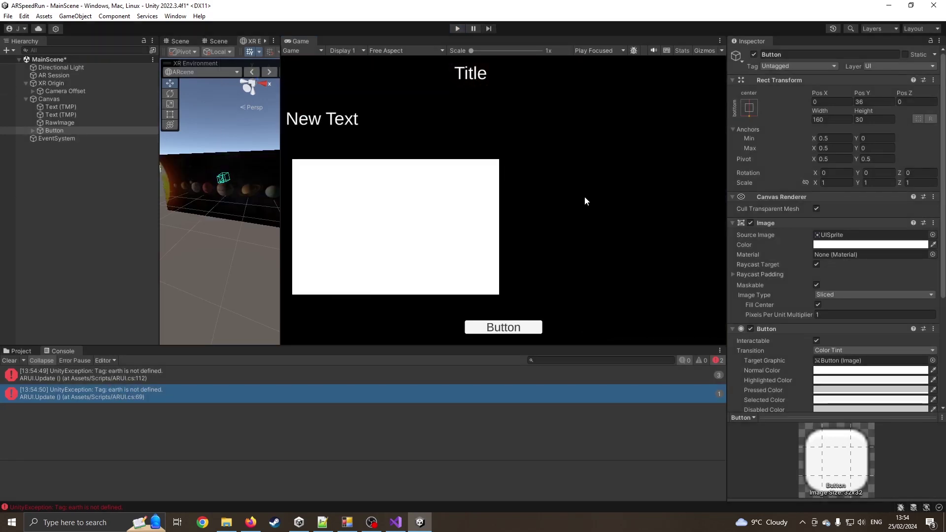
# Open the tag error at ARUI.cs line 69 and change "earth" to "Earth".
pyautogui.click(396, 522)
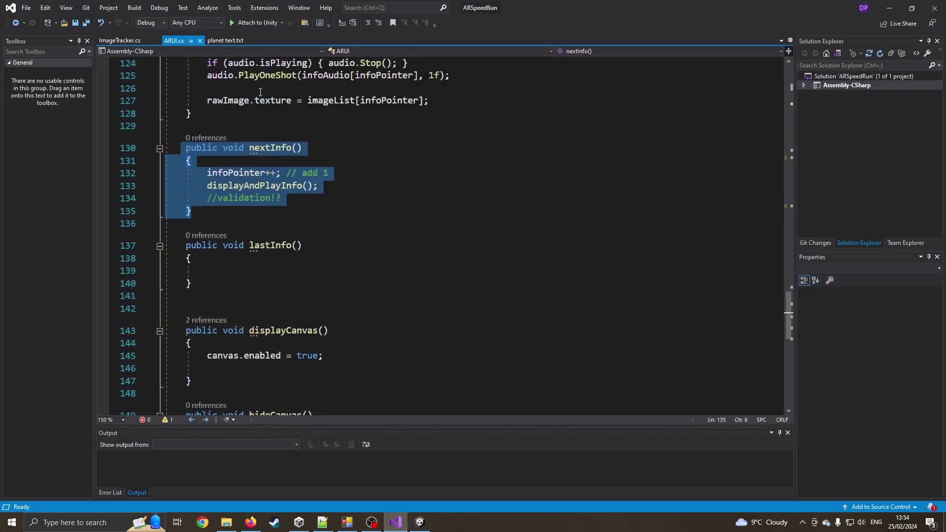
pyautogui.scroll(20, 329, 243)
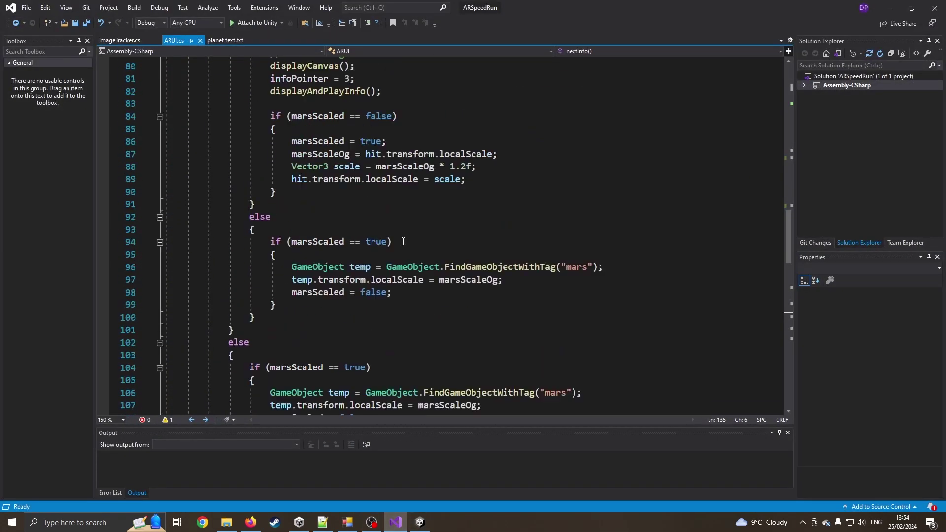
pyautogui.scroll(8, 403, 242)
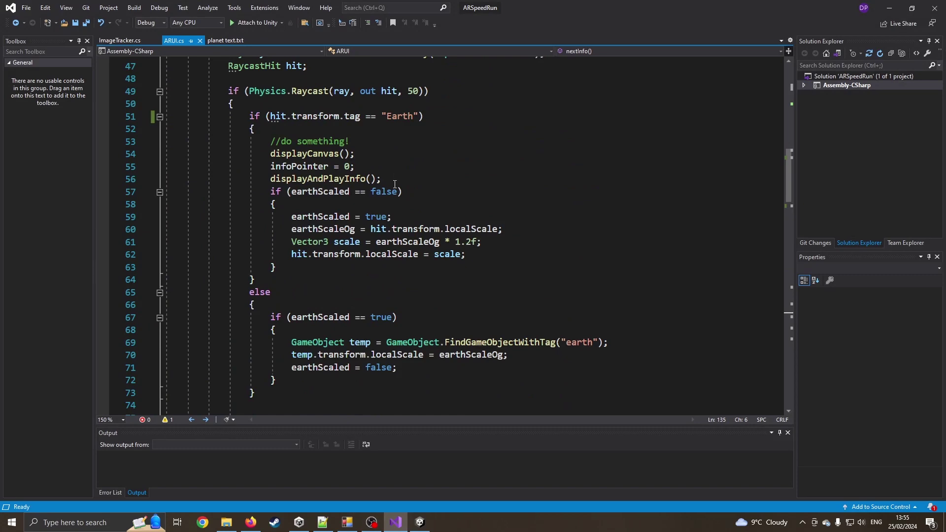
pyautogui.scroll(-14, 402, 265)
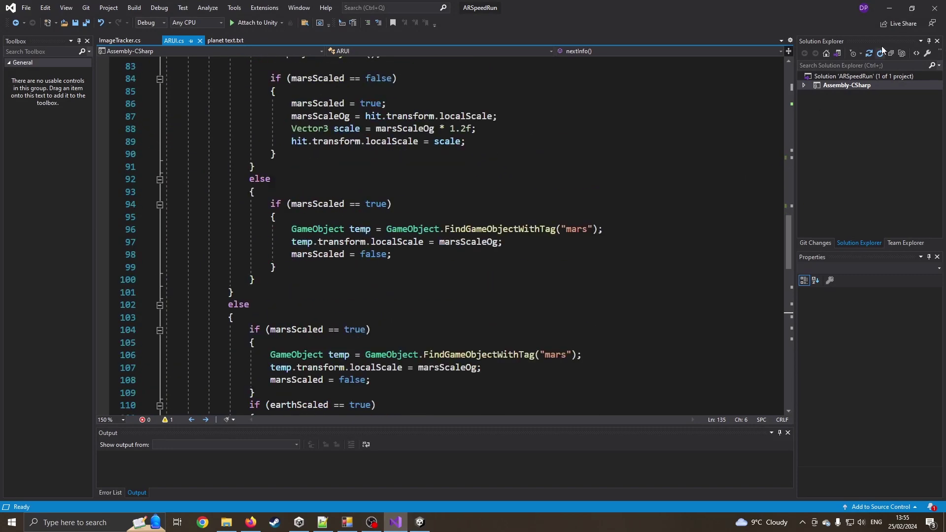
pyautogui.click(889, 8)
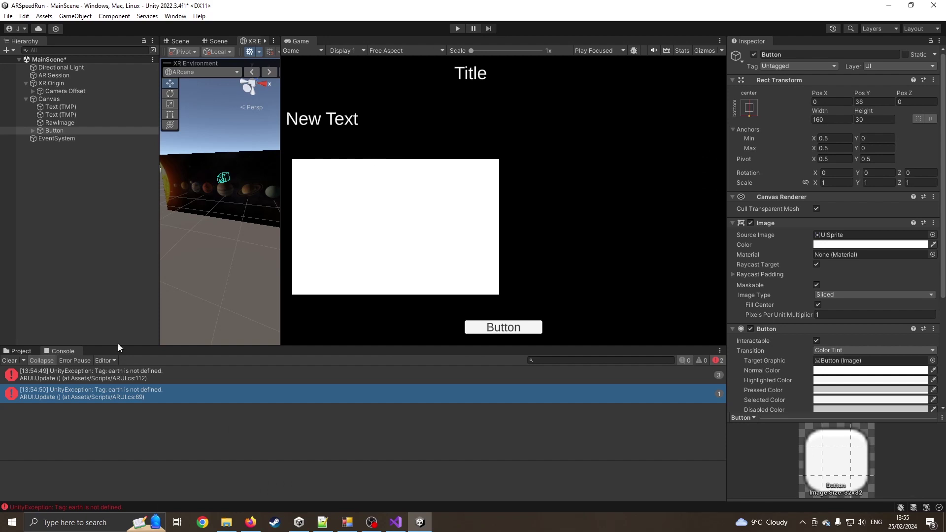
pyautogui.doubleClick(136, 395)
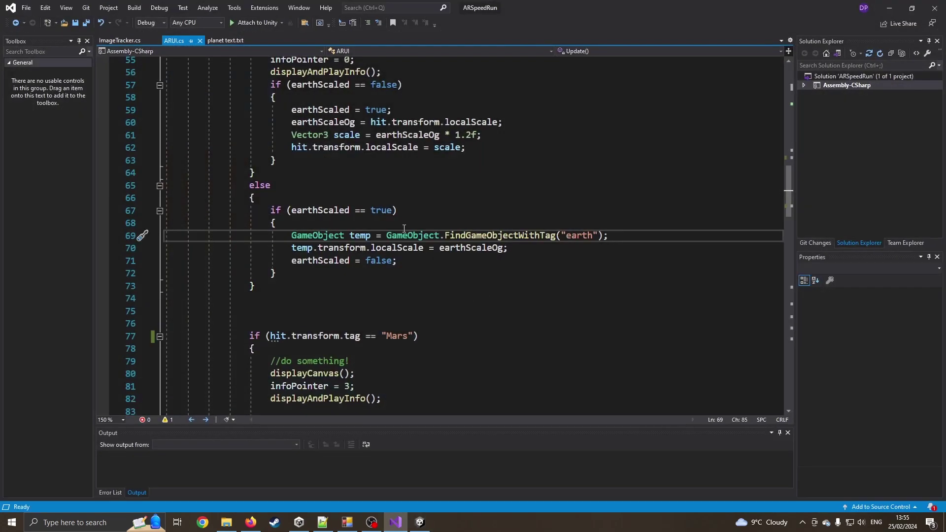
pyautogui.click(570, 234)
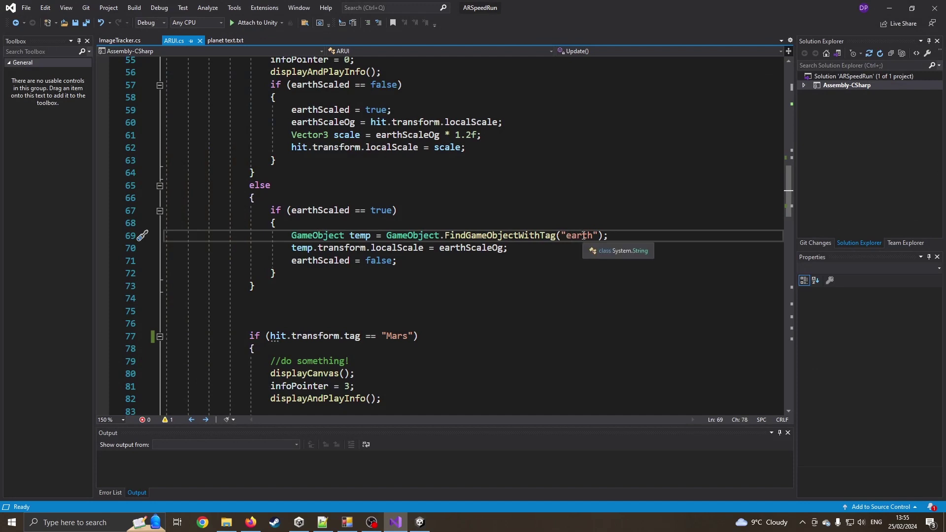
pyautogui.press('Delete')
pyautogui.write('E')
# Change "mars" to "Mars" on line 96 and save ARUI.cs.
pyautogui.hotkey('ctrl', 'f')
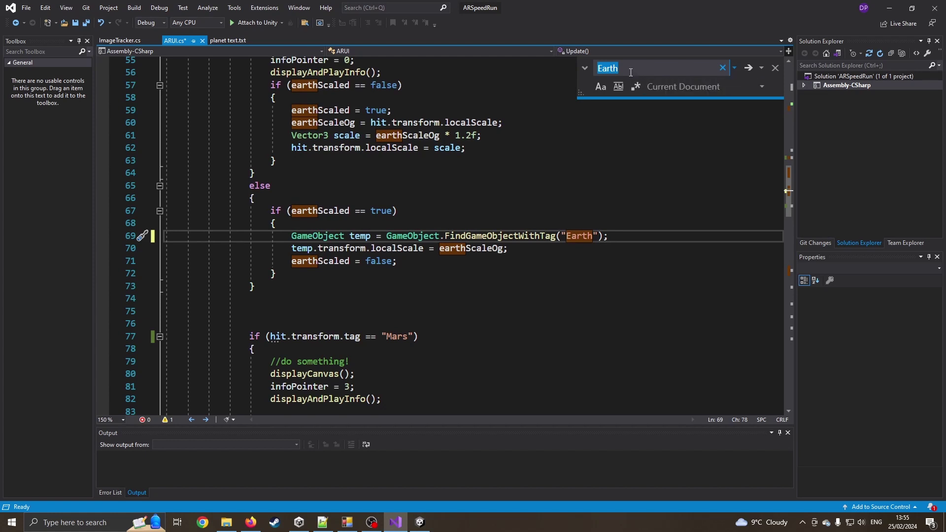
pyautogui.click(584, 67)
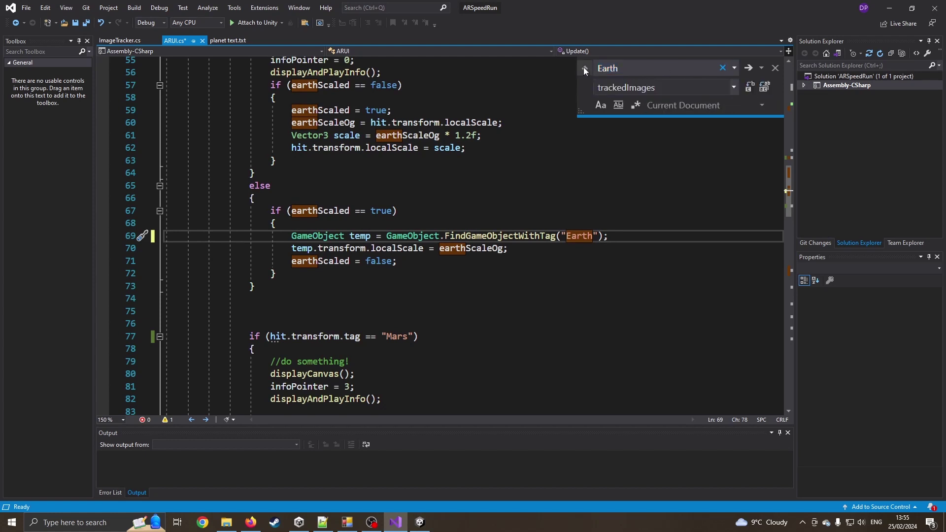
pyautogui.click(774, 69)
pyautogui.scroll(2, 510, 261)
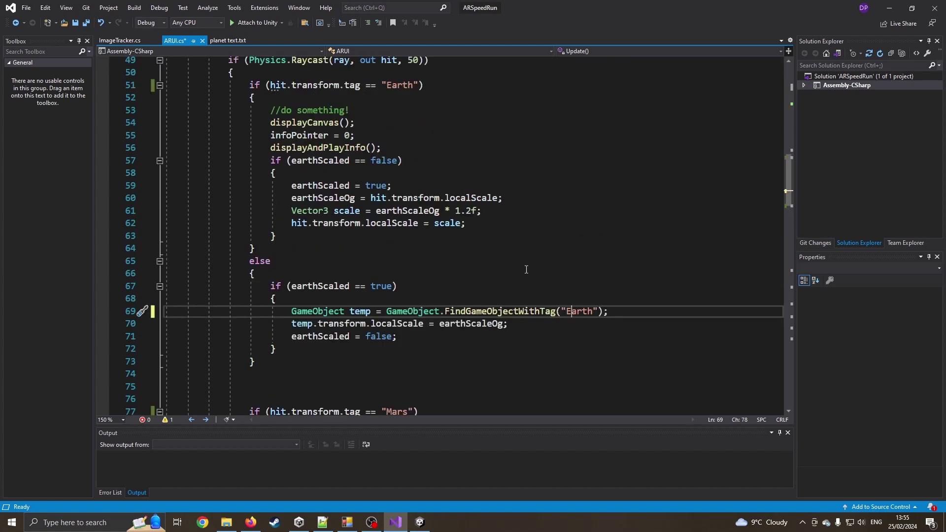
pyautogui.scroll(5, 526, 269)
pyautogui.scroll(-14, 523, 266)
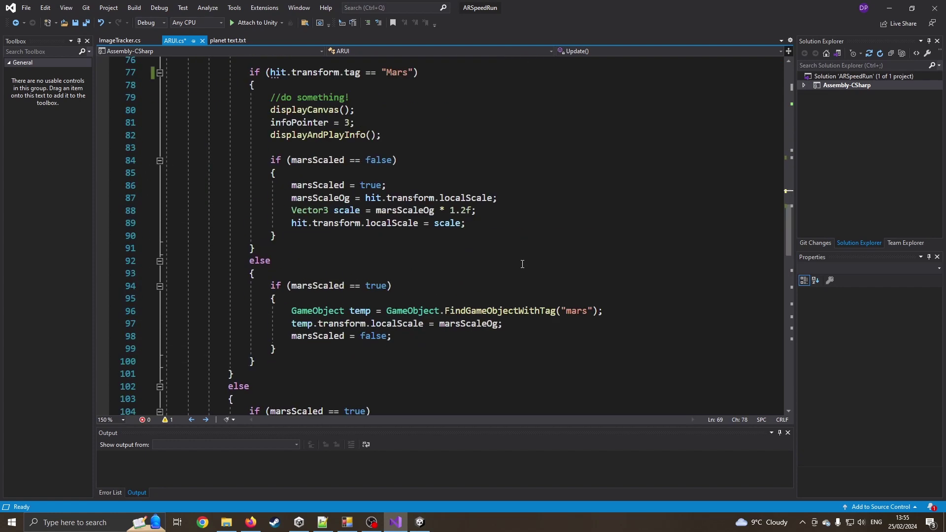
pyautogui.click(570, 311)
pyautogui.press('BackSpace')
pyautogui.write('M')
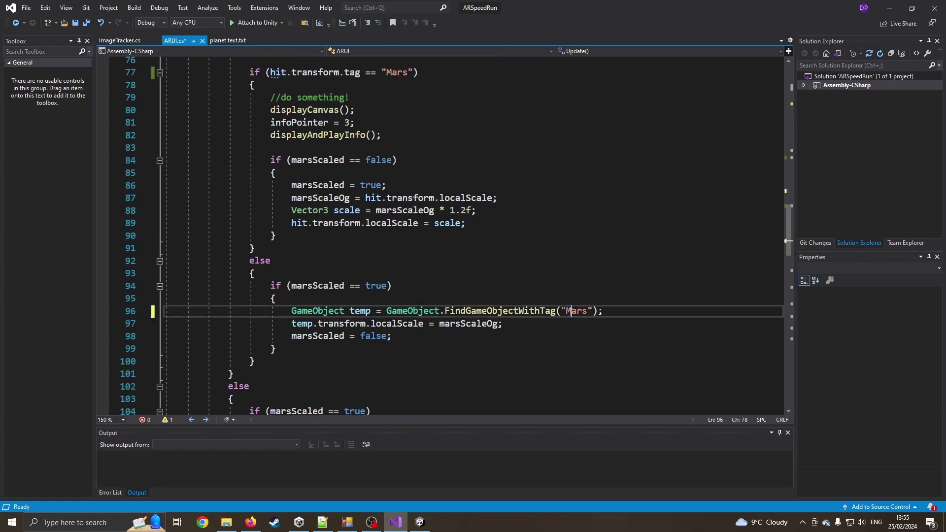
pyautogui.click(579, 260)
pyautogui.hotkey('ctrl', 's')
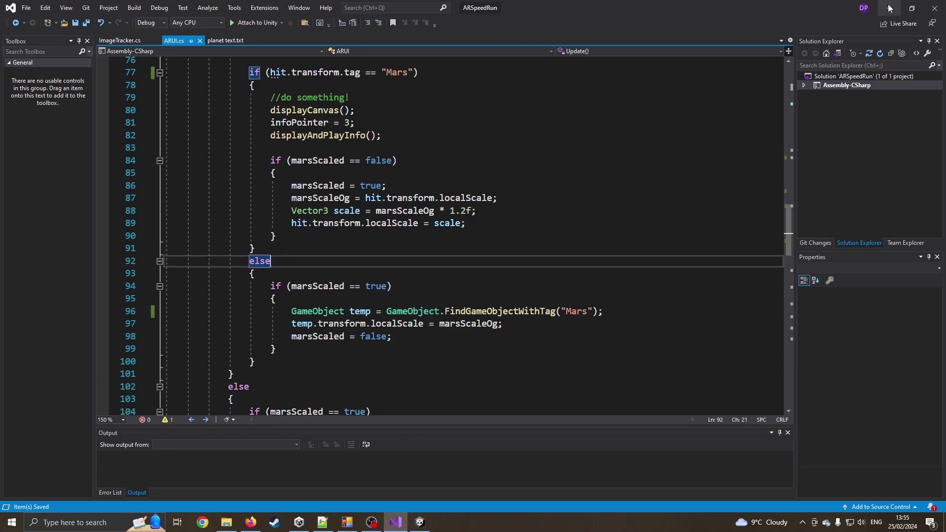
# Play-test Mars by tapping it and advancing its info panel twice, then stop play mode.
pyautogui.click(889, 8)
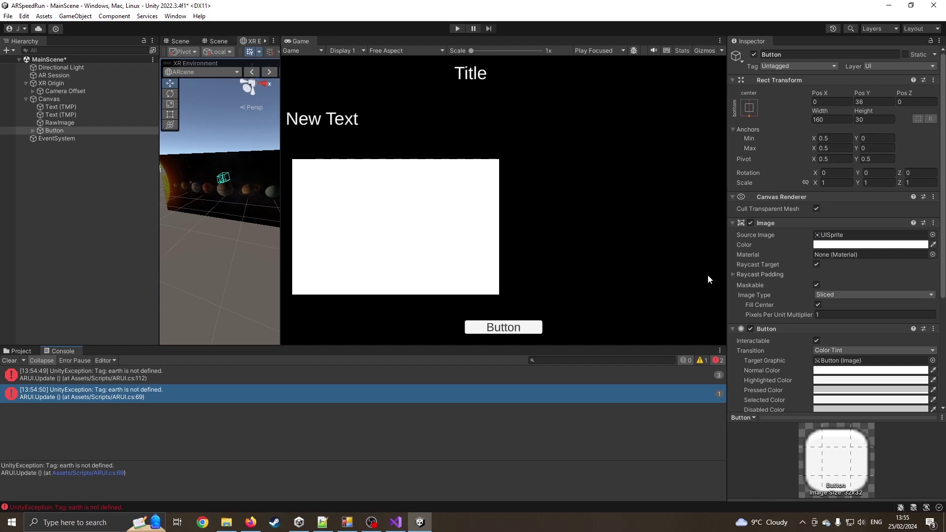
pyautogui.moveTo(280, 175); pyautogui.dragTo(323, 174)
pyautogui.click(455, 29)
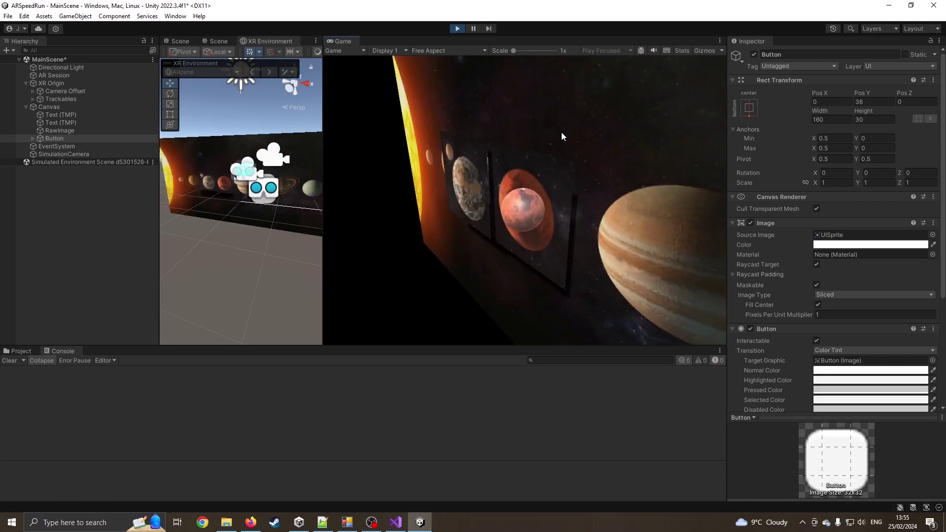
pyautogui.press('s')
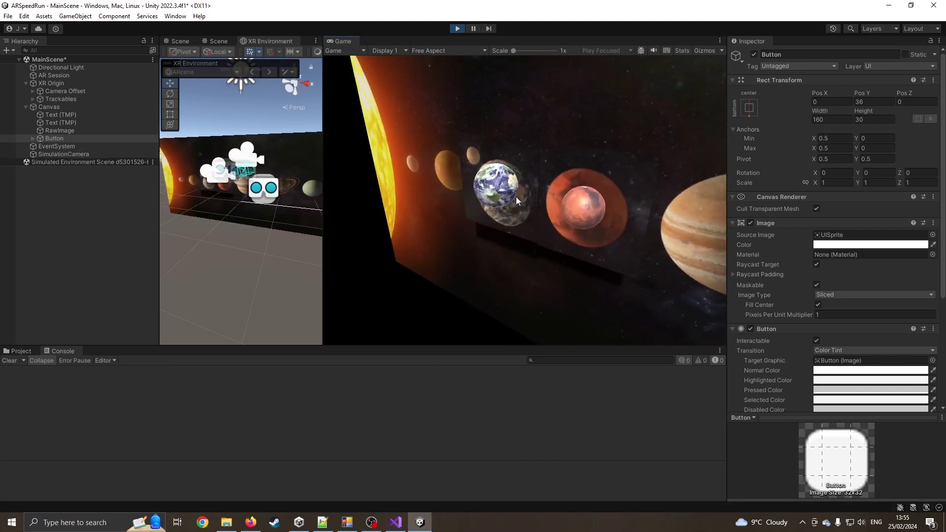
pyautogui.click(638, 208)
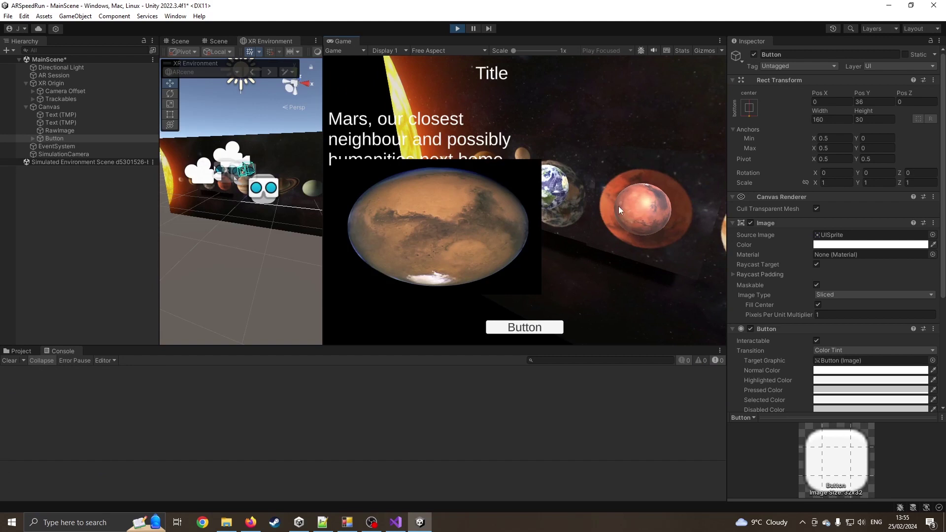
pyautogui.click(548, 323)
pyautogui.click(547, 324)
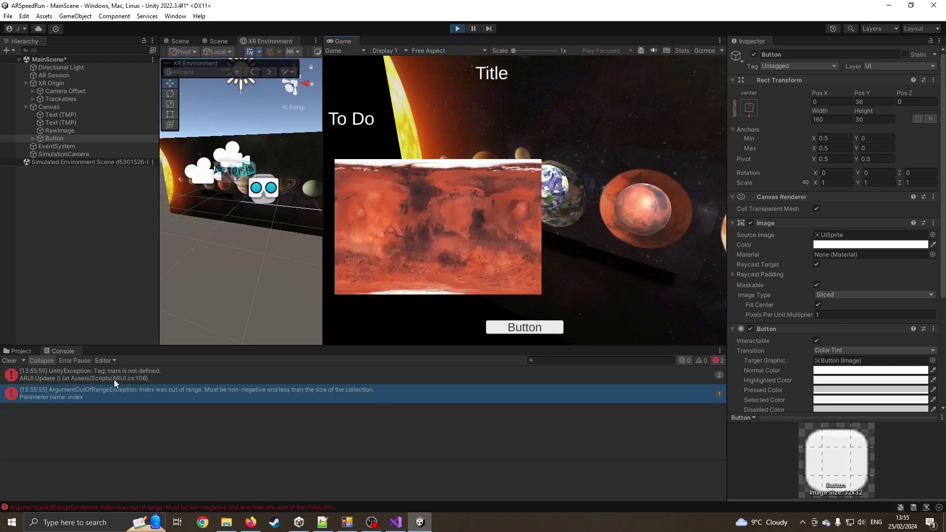
pyautogui.click(454, 28)
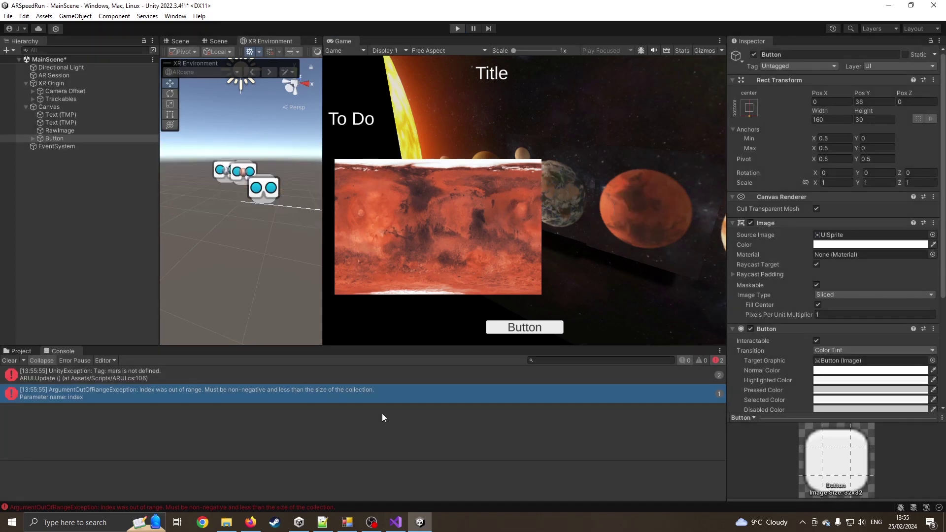
# In ARUI.cs, select the //validation!? comment on line 134 inside nextInfo().
pyautogui.hotkey('alt', 'Tab')
pyautogui.scroll(-15, 363, 294)
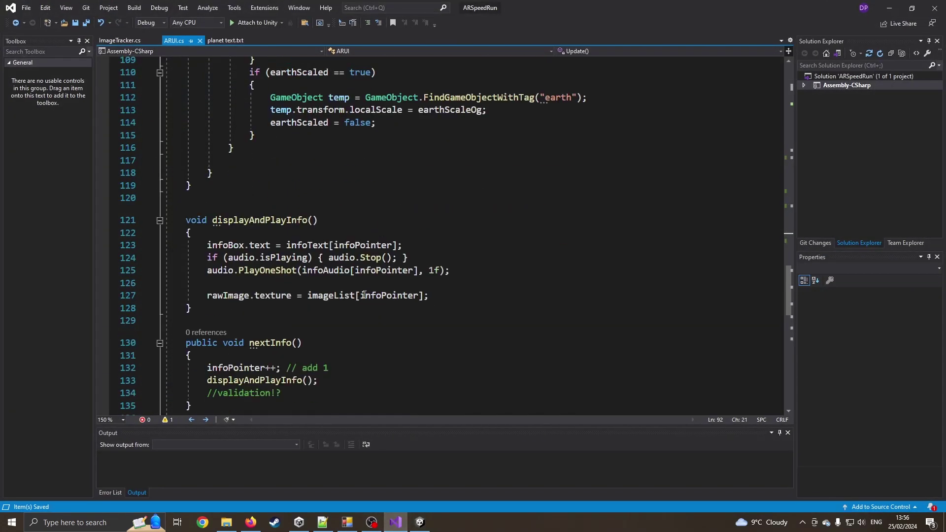
pyautogui.moveTo(295, 242); pyautogui.dragTo(167, 242)
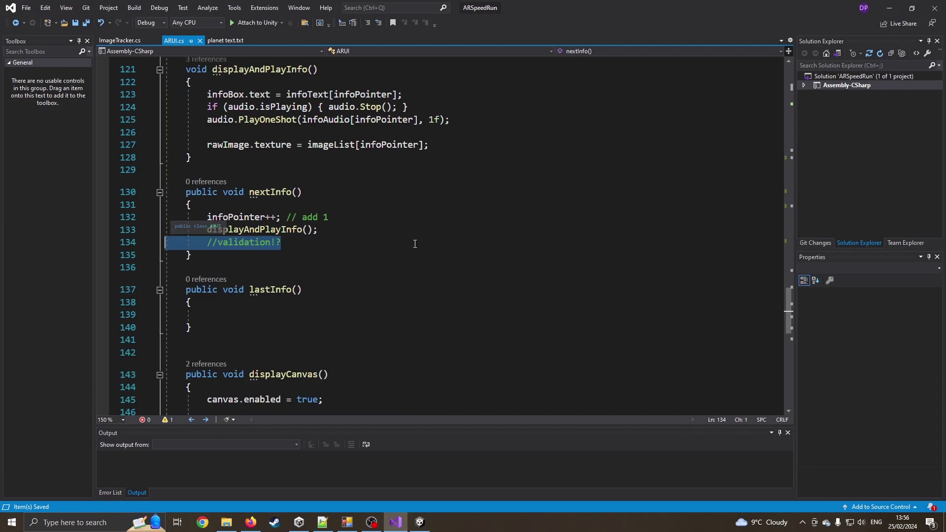